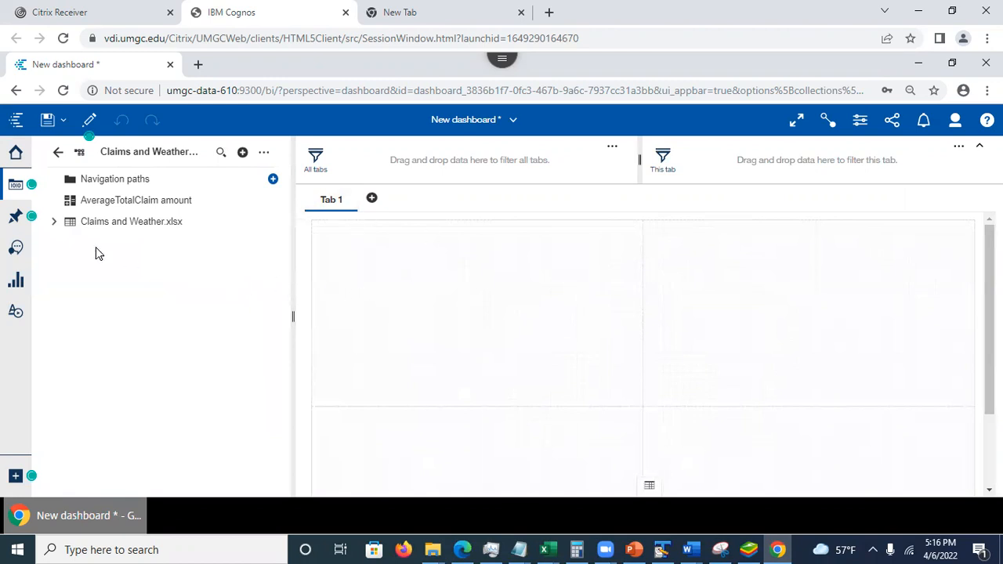
- Expand the Claims and Weather.xlsx table in the data source and look through its fields
{"action": "left_click", "coordinate": [54, 224]}
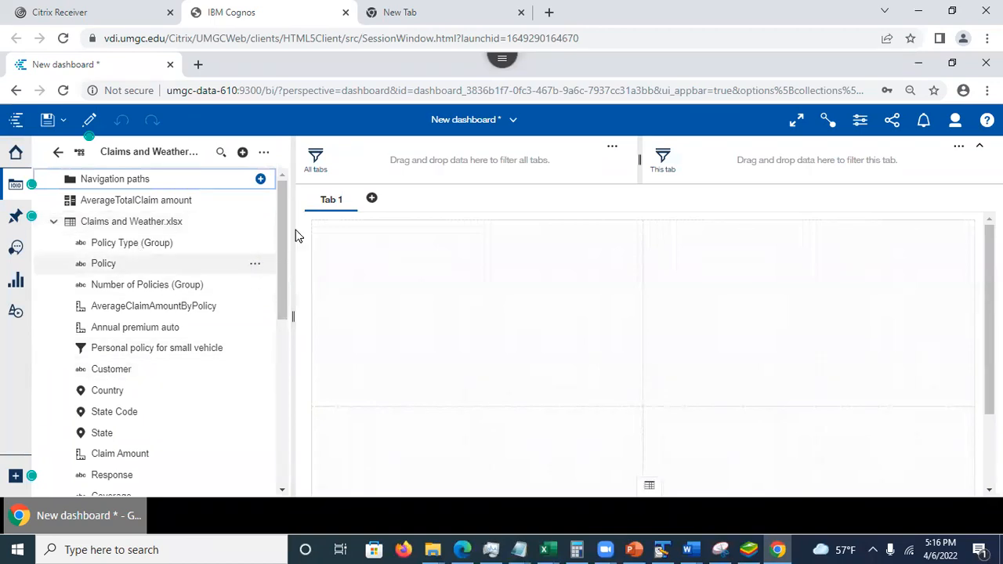
{"action": "left_click_drag", "start_coordinate": [278, 233], "coordinate": [286, 205]}
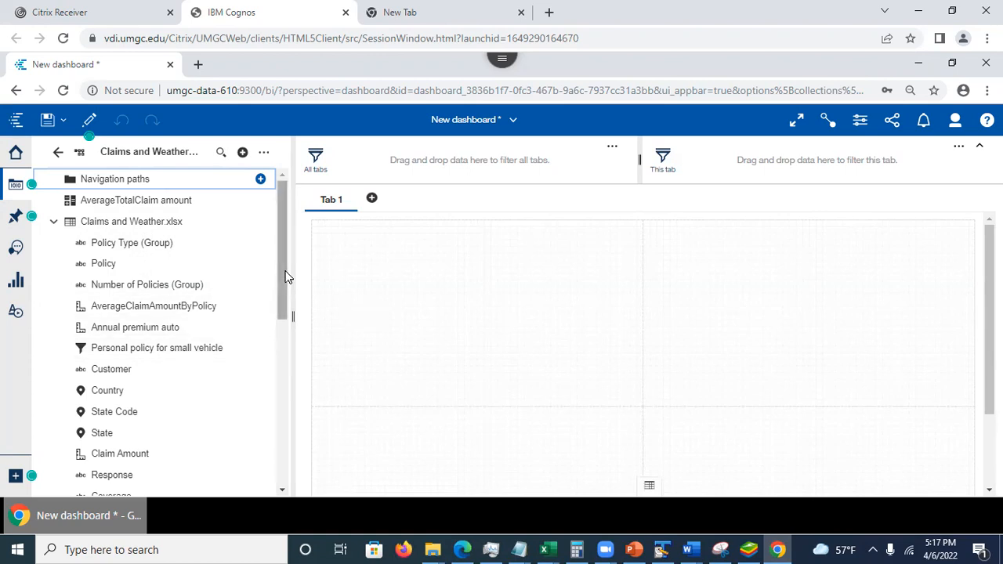
{"action": "left_click_drag", "start_coordinate": [282, 282], "coordinate": [287, 452]}
{"action": "left_click_drag", "start_coordinate": [296, 488], "coordinate": [299, 196]}
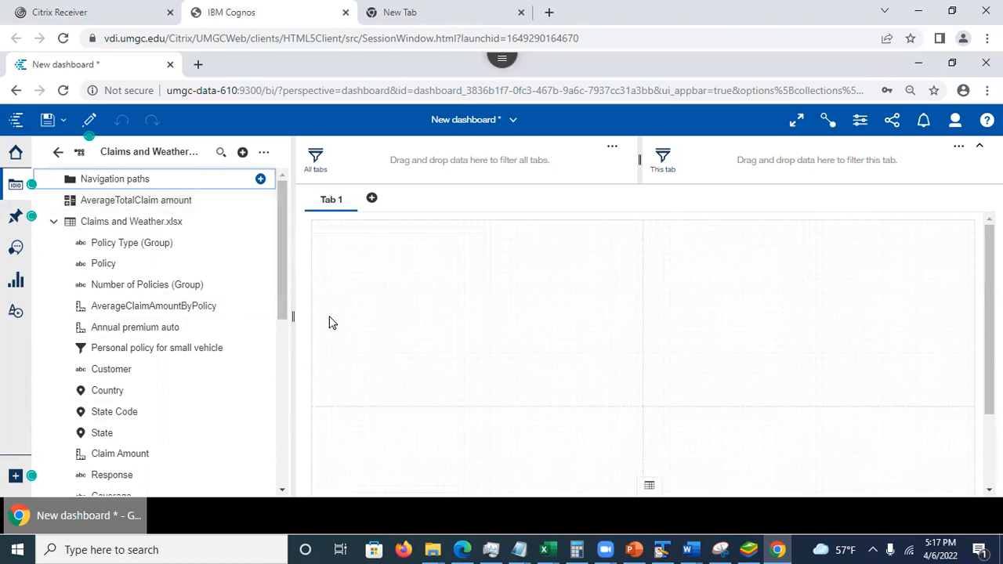
{"action": "left_click_drag", "start_coordinate": [282, 275], "coordinate": [290, 200]}
- Hide the data source list and the filter areas, and add a second dashboard tab with the two-by-two panel template
{"action": "left_click", "coordinate": [14, 189]}
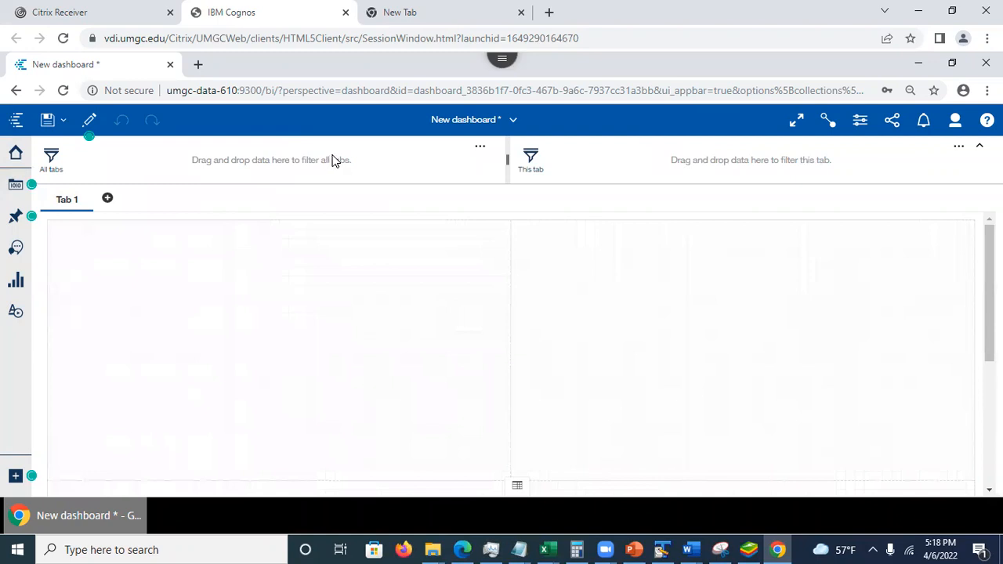
{"action": "left_click", "coordinate": [981, 150]}
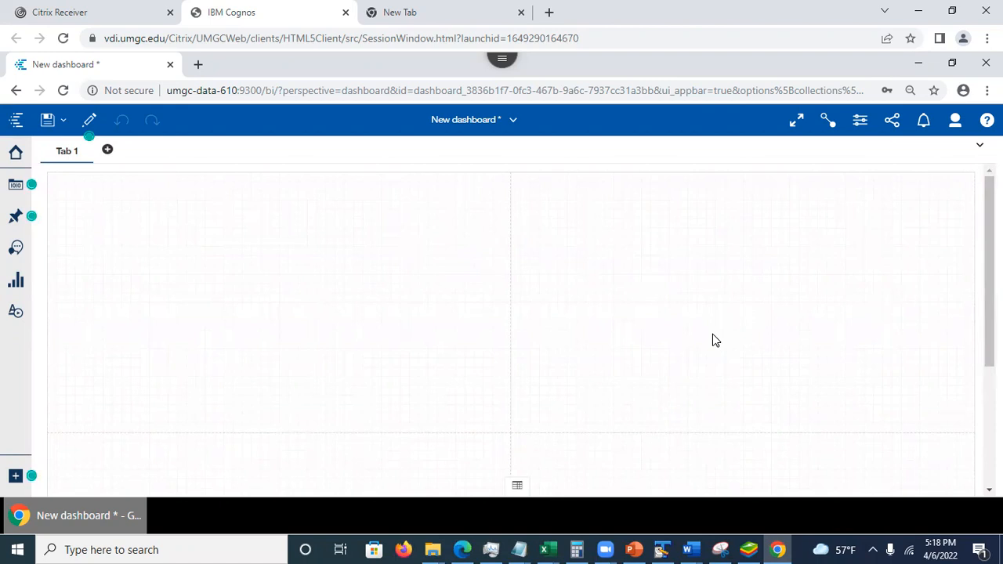
{"action": "left_click", "coordinate": [107, 150]}
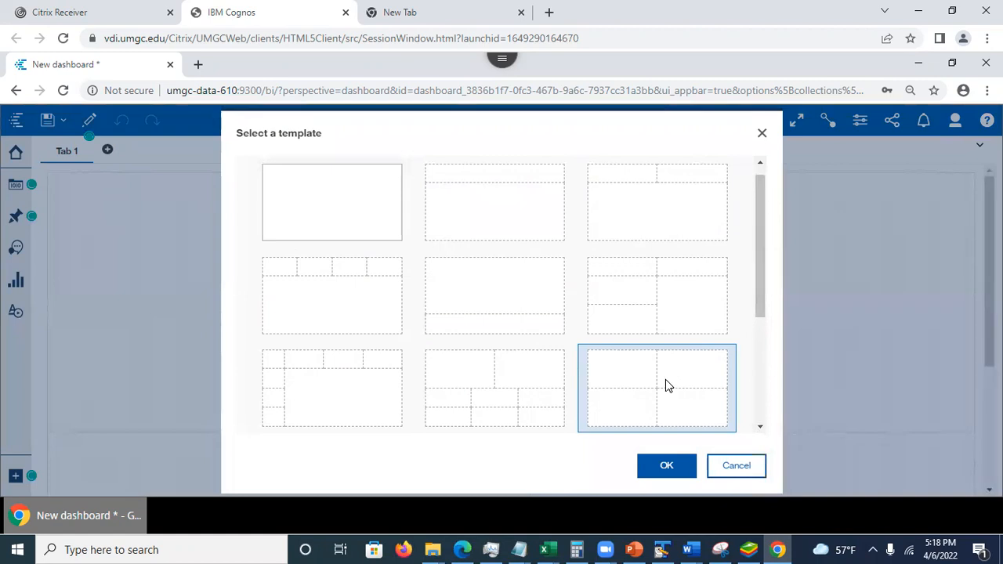
{"action": "left_click", "coordinate": [664, 474]}
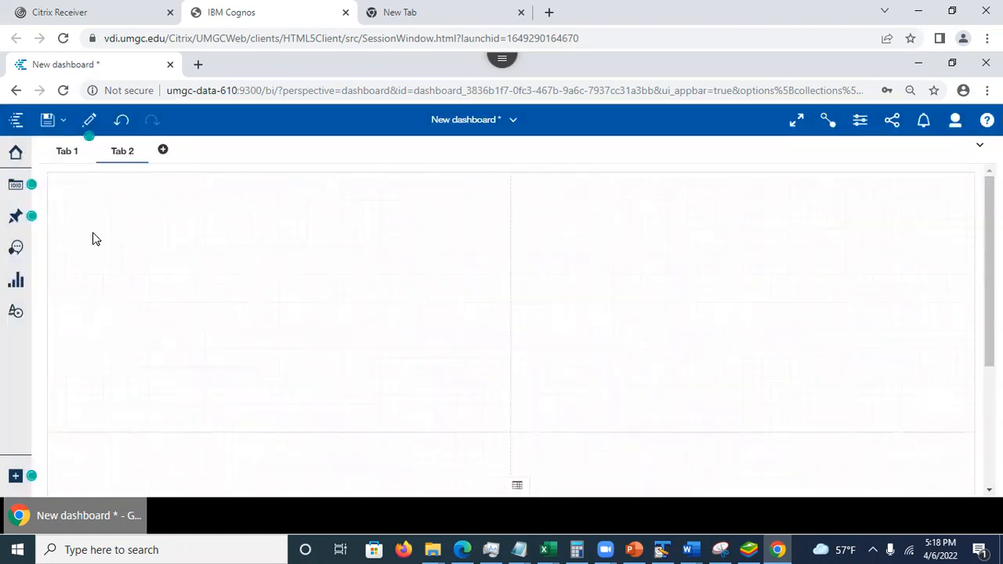
- From Tab 1, set the dashboard's tab title color to red (#B61813) and the selection indicator color to green (#498313)
{"action": "left_click", "coordinate": [64, 153]}
{"action": "left_click", "coordinate": [859, 124]}
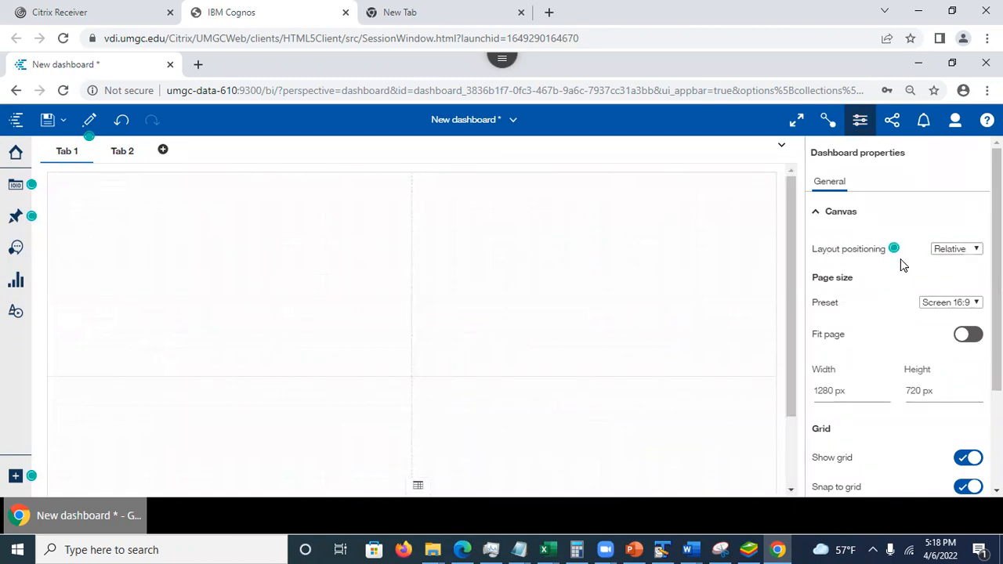
{"action": "scroll", "coordinate": [916, 260], "scroll_direction": "down", "scroll_amount": 2}
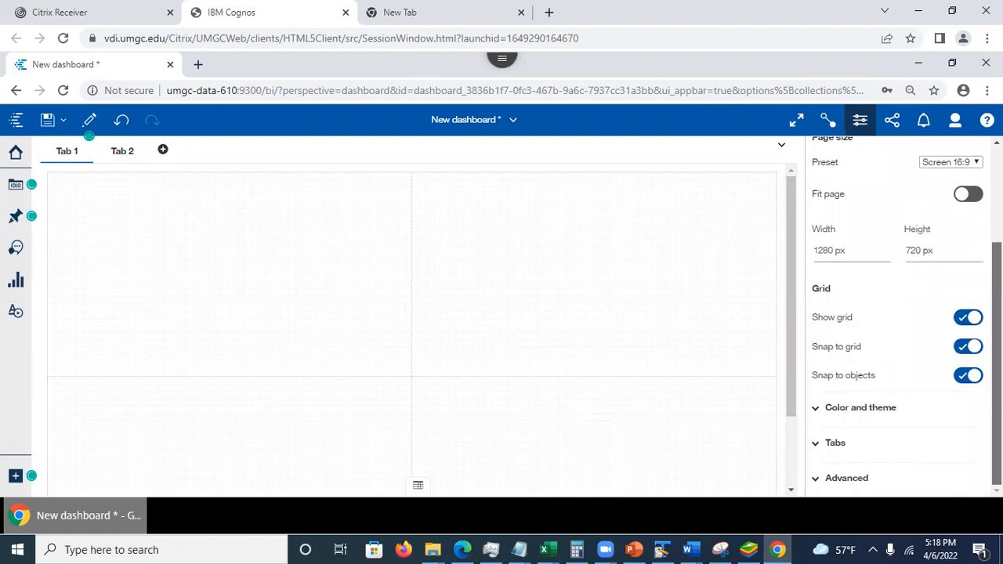
{"action": "left_click", "coordinate": [835, 444]}
{"action": "scroll", "coordinate": [901, 329], "scroll_direction": "down", "scroll_amount": 2}
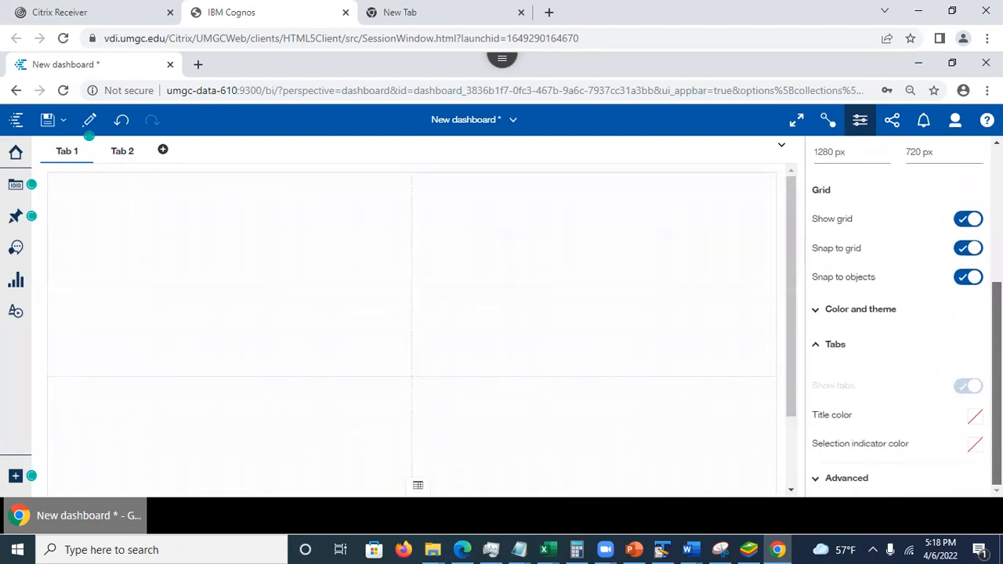
{"action": "scroll", "coordinate": [841, 470], "scroll_direction": "up", "scroll_amount": 2}
{"action": "scroll", "coordinate": [841, 470], "scroll_direction": "down", "scroll_amount": 2}
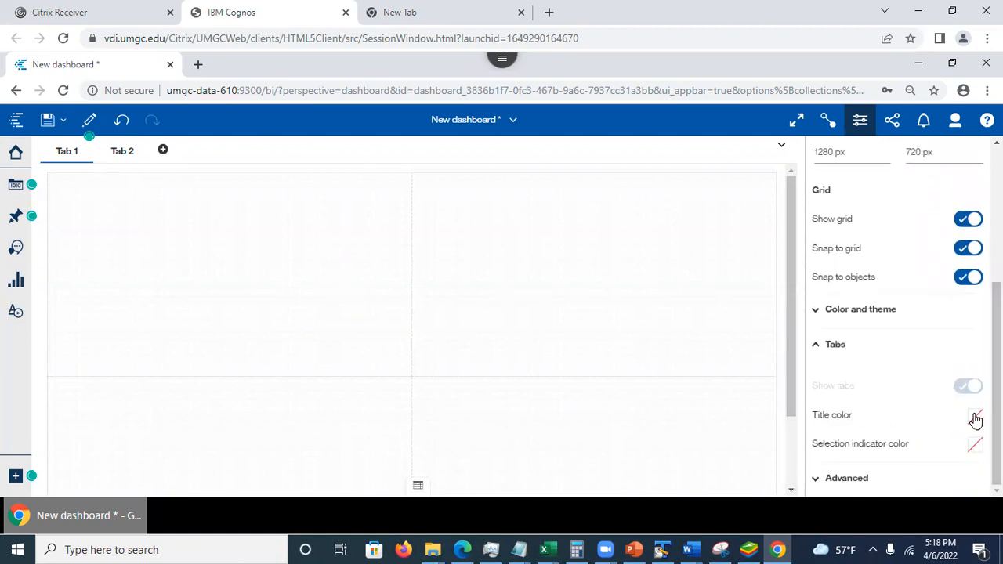
{"action": "left_click", "coordinate": [976, 418]}
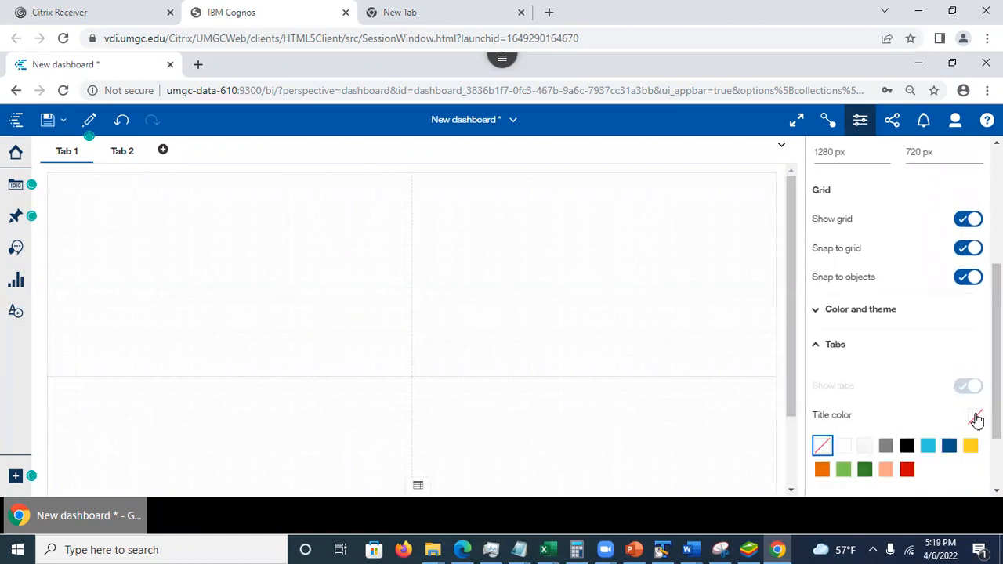
{"action": "left_click", "coordinate": [908, 471]}
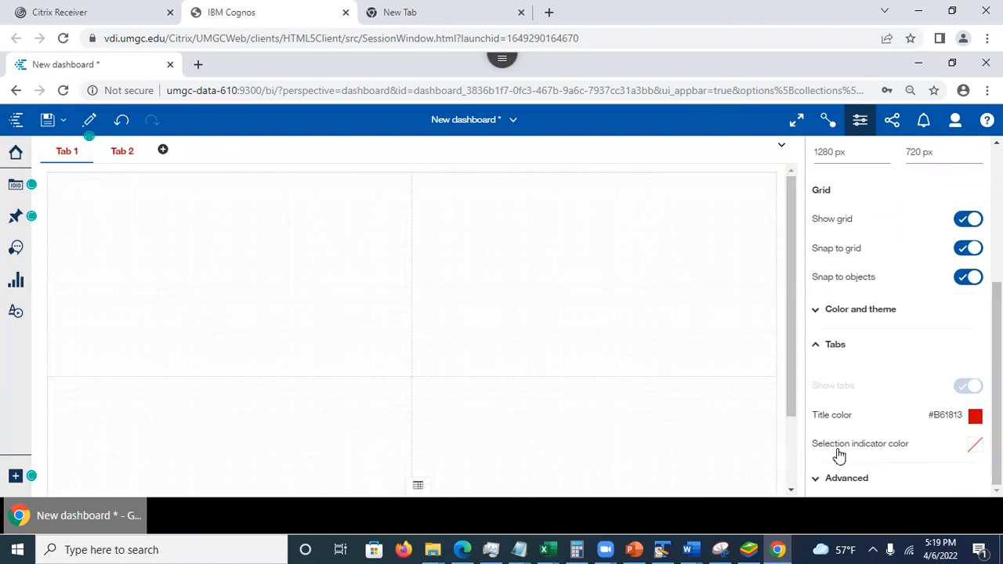
{"action": "left_click", "coordinate": [975, 447]}
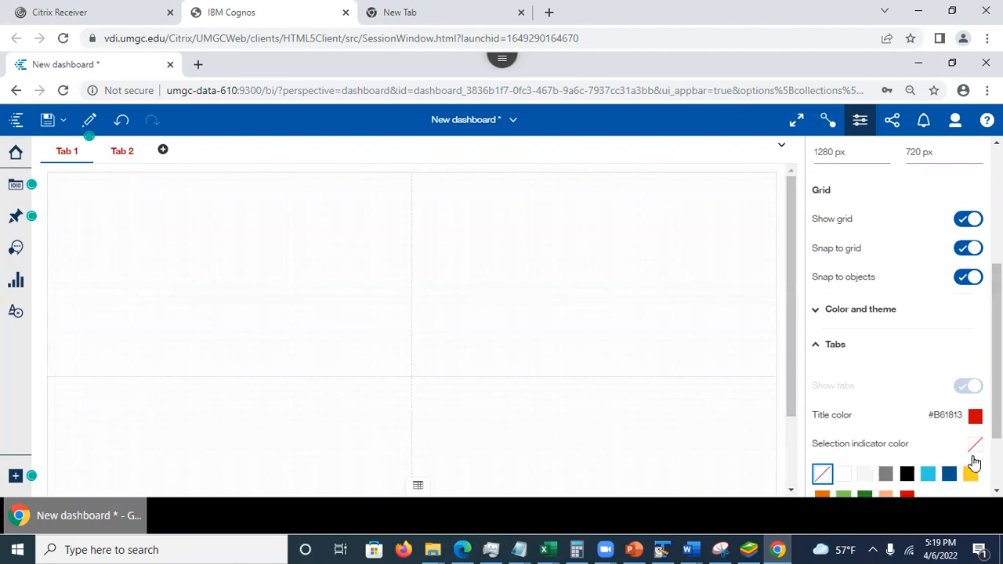
{"action": "left_click", "coordinate": [865, 495]}
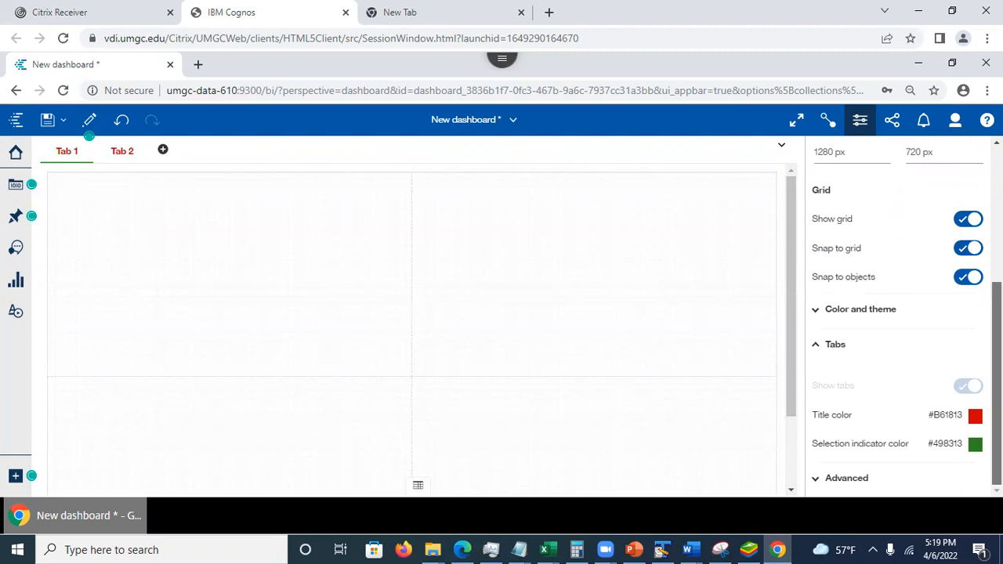
- Review the Advanced dashboard properties and check the list of open items
{"action": "left_click", "coordinate": [840, 481]}
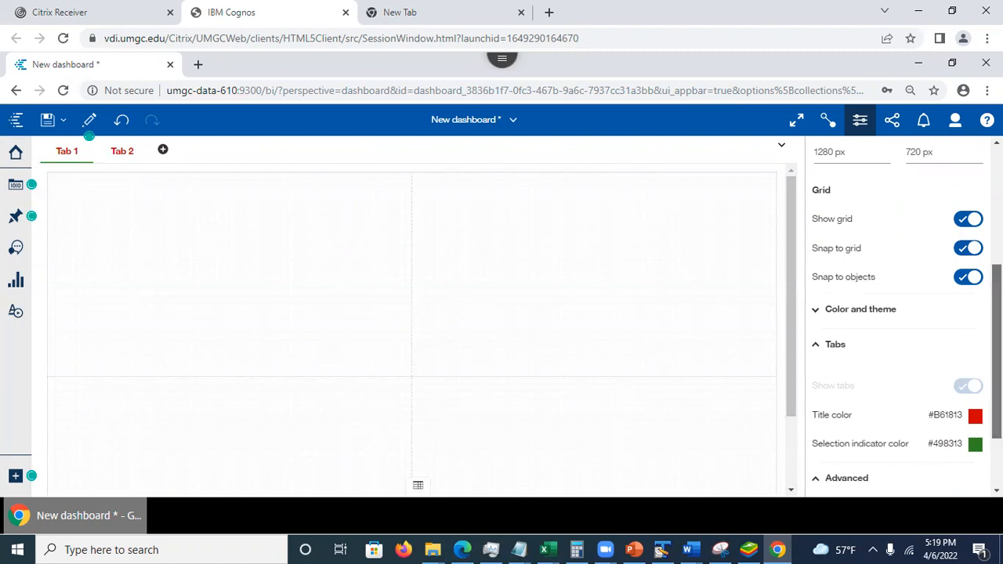
{"action": "scroll", "coordinate": [907, 314], "scroll_direction": "down", "scroll_amount": 2}
{"action": "scroll", "coordinate": [831, 436], "scroll_direction": "down", "scroll_amount": 2}
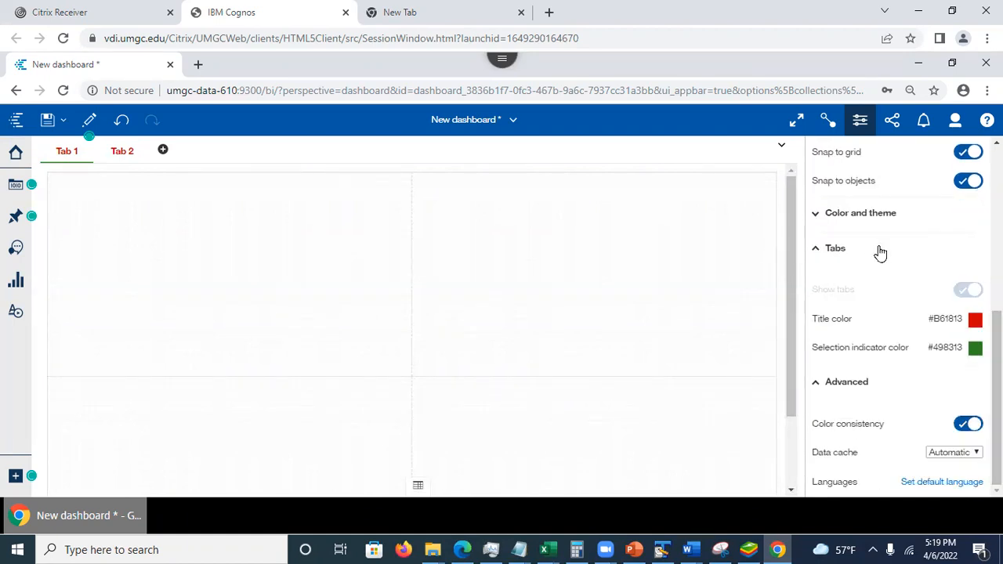
{"action": "left_click_drag", "start_coordinate": [997, 376], "coordinate": [997, 211]}
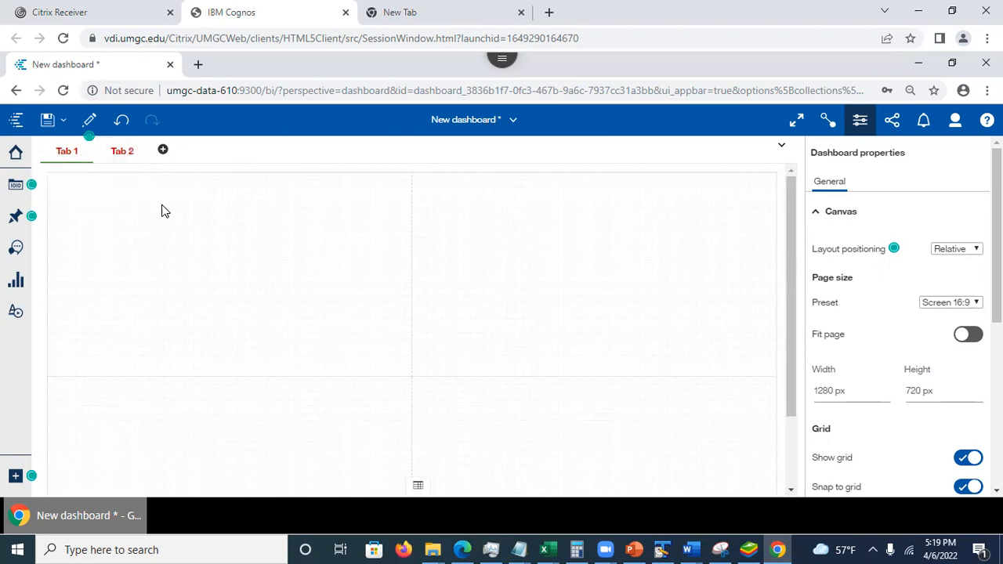
{"action": "left_click", "coordinate": [514, 120]}
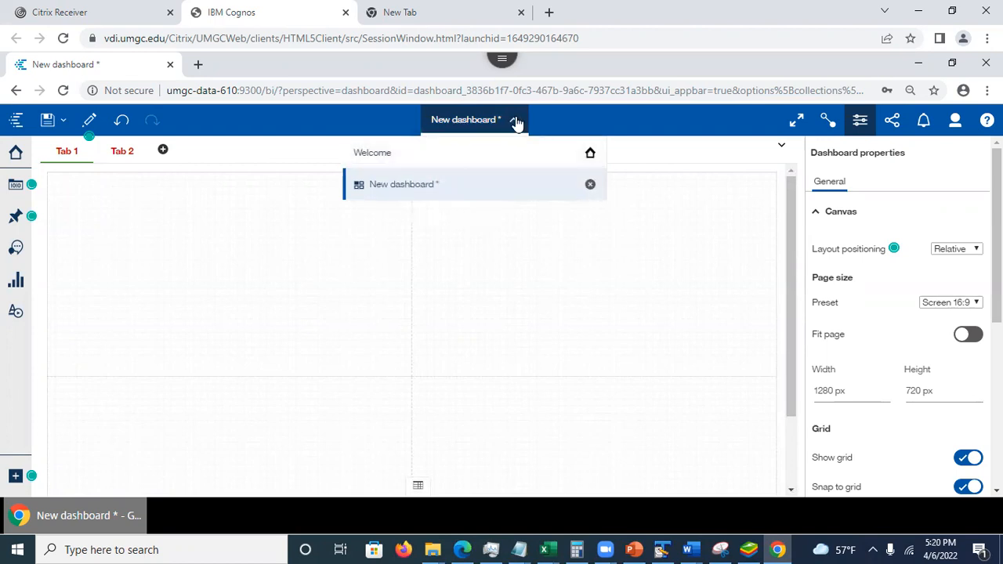
{"action": "left_click", "coordinate": [130, 224]}
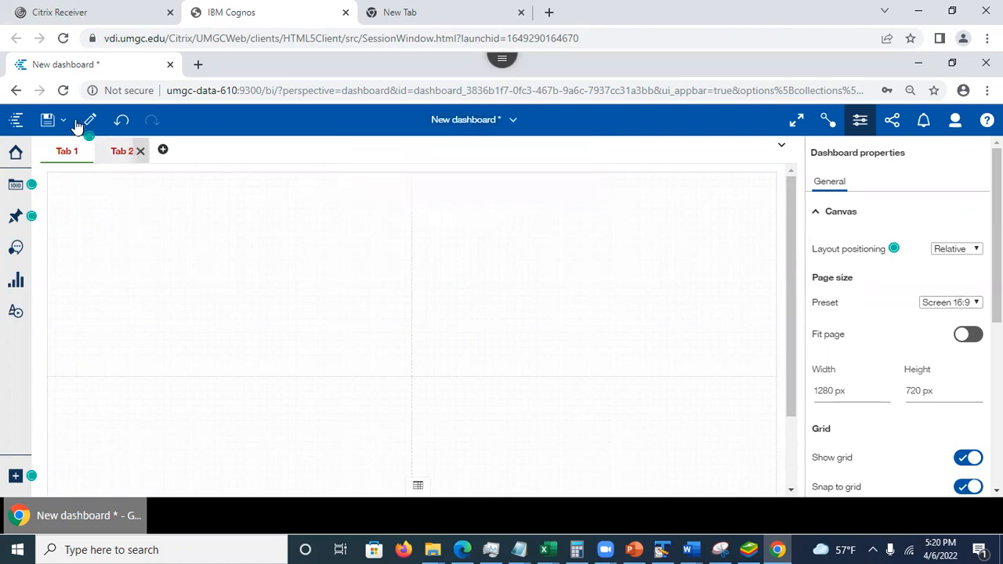
- Save the dashboard in My content under the name InsuranceDashboard
{"action": "left_click", "coordinate": [63, 120]}
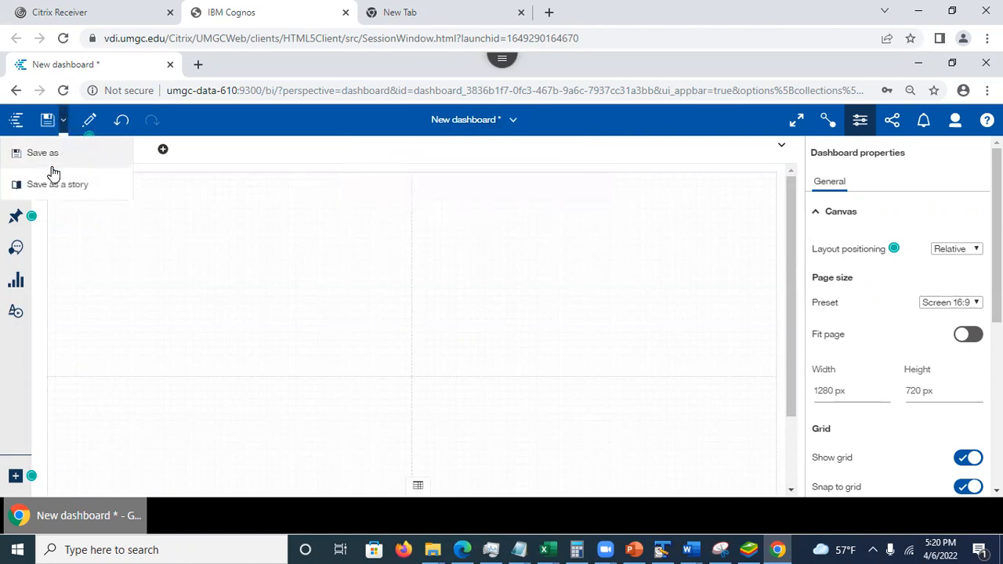
{"action": "left_click", "coordinate": [52, 159]}
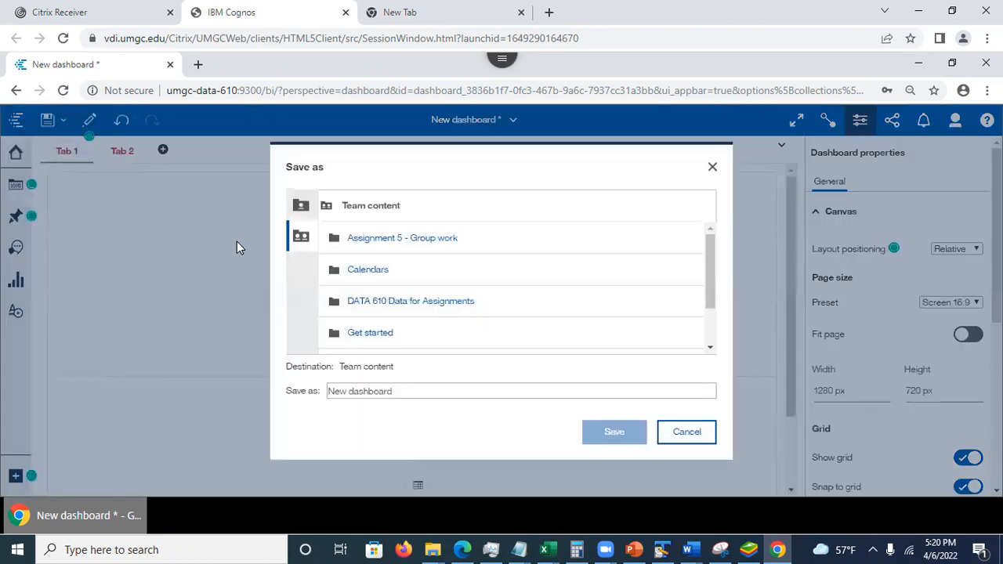
{"action": "left_click", "coordinate": [300, 206]}
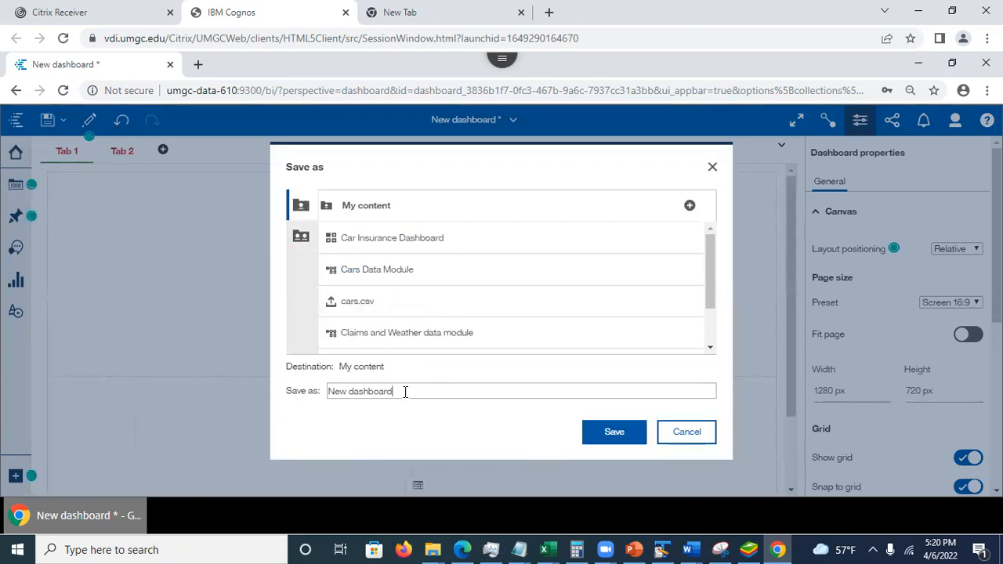
{"action": "left_click_drag", "start_coordinate": [357, 385], "coordinate": [308, 389]}
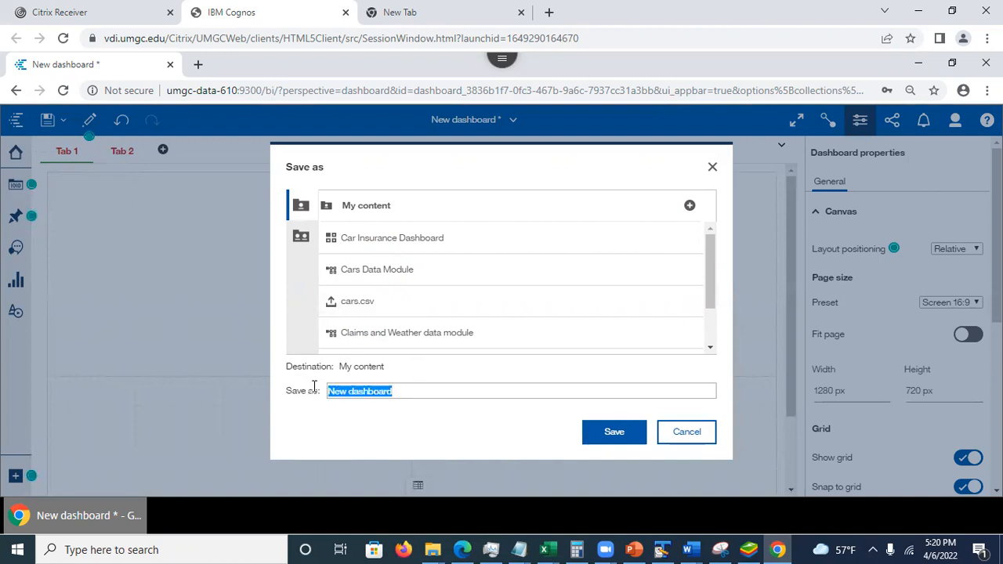
{"action": "key", "text": "BackSpace"}
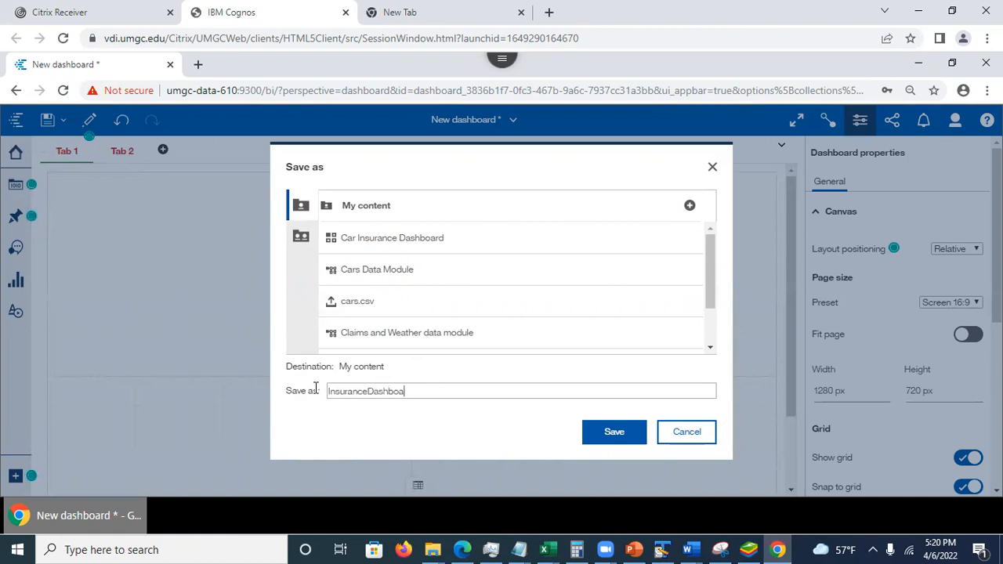
{"action": "left_click", "coordinate": [613, 434]}
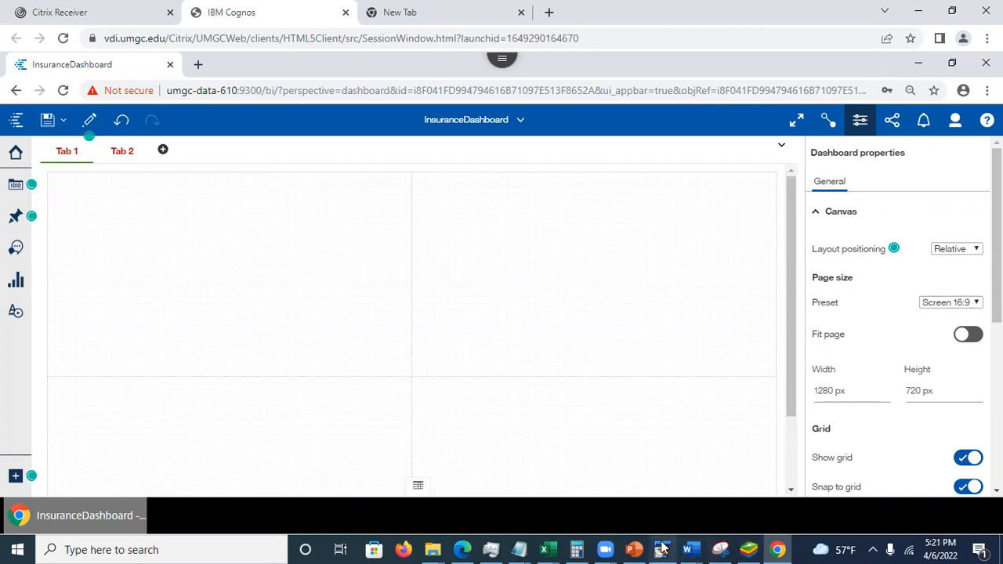
- Switch to PowerPoint, view slide 10 on the tabbed dashboard interface, and return to the Cognos dashboard
{"action": "left_click", "coordinate": [634, 549]}
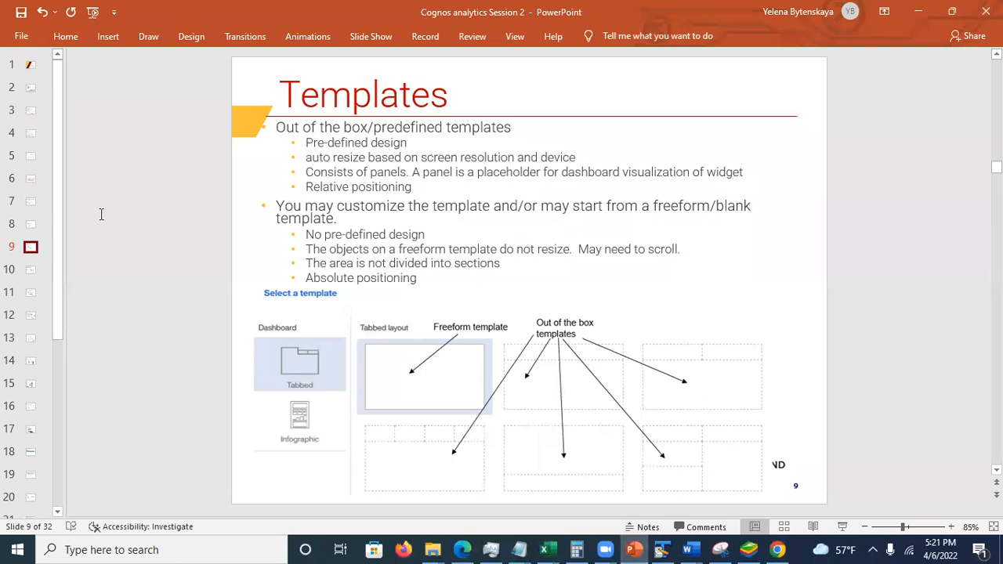
{"action": "right_click", "coordinate": [34, 276]}
{"action": "key", "text": "Escape"}
{"action": "left_click", "coordinate": [31, 276]}
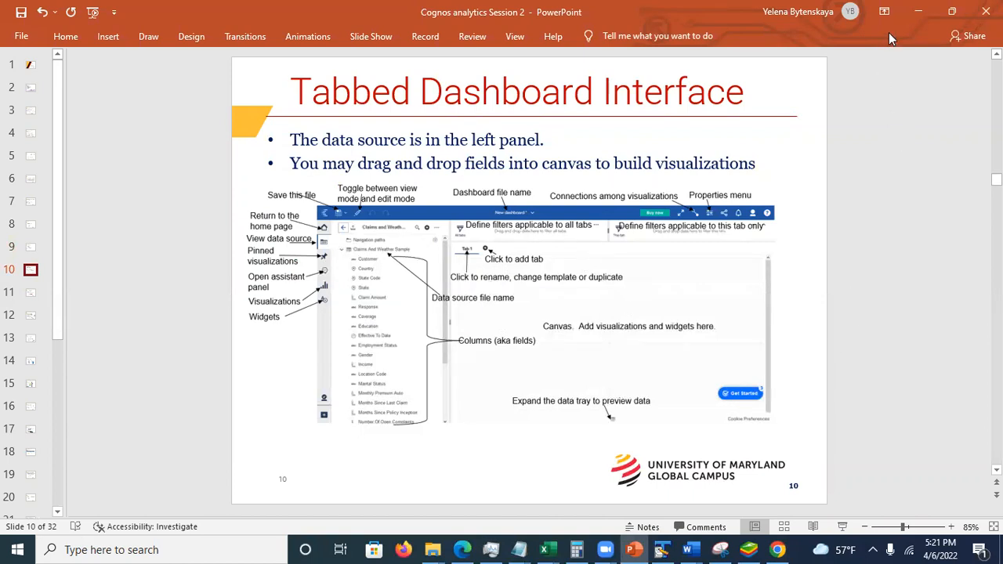
{"action": "left_click", "coordinate": [919, 12]}
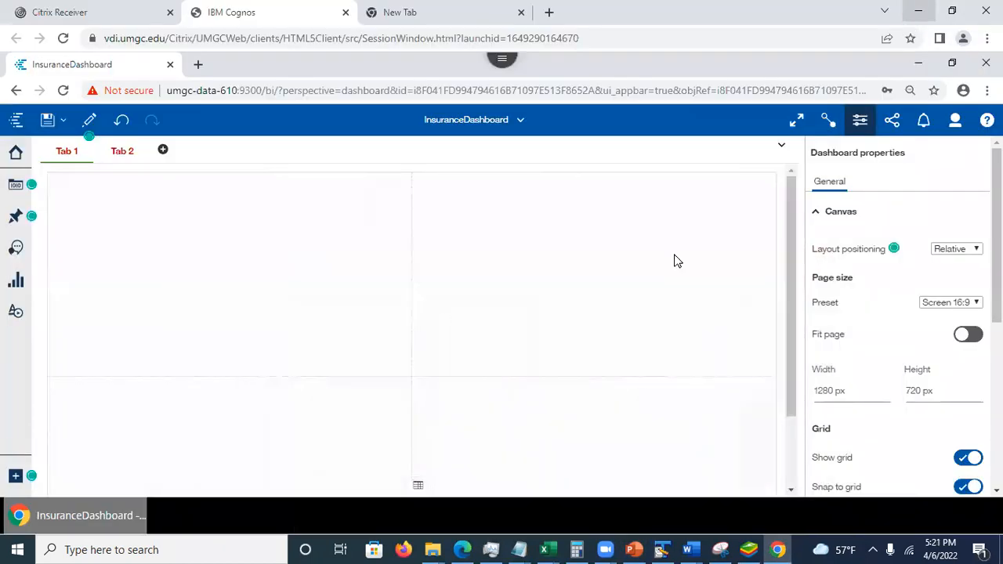
- Briefly show the data tray for the Claims and Weather data module, and close the dashboard properties
{"action": "left_click", "coordinate": [417, 489]}
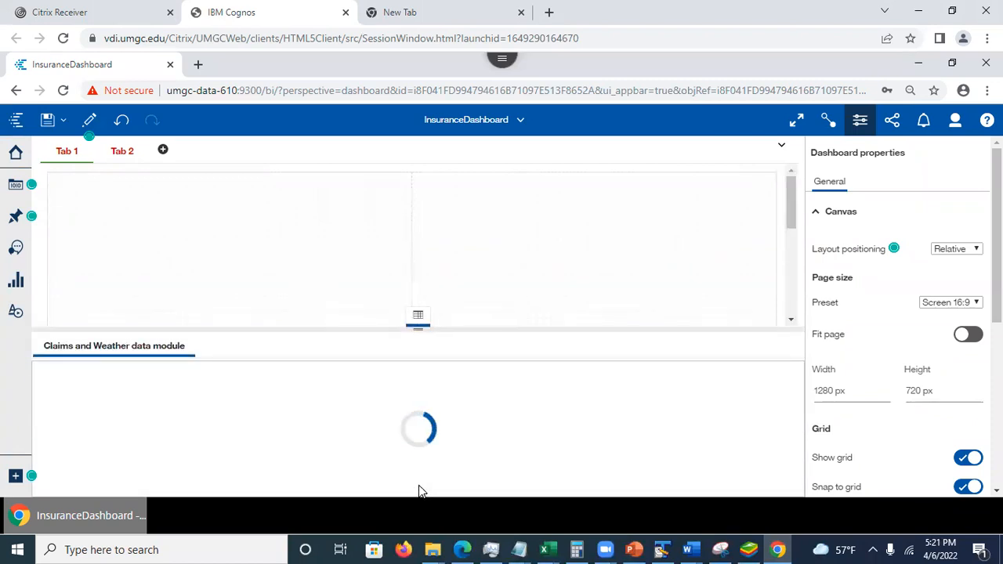
{"action": "left_click", "coordinate": [417, 319]}
{"action": "left_click", "coordinate": [859, 120]}
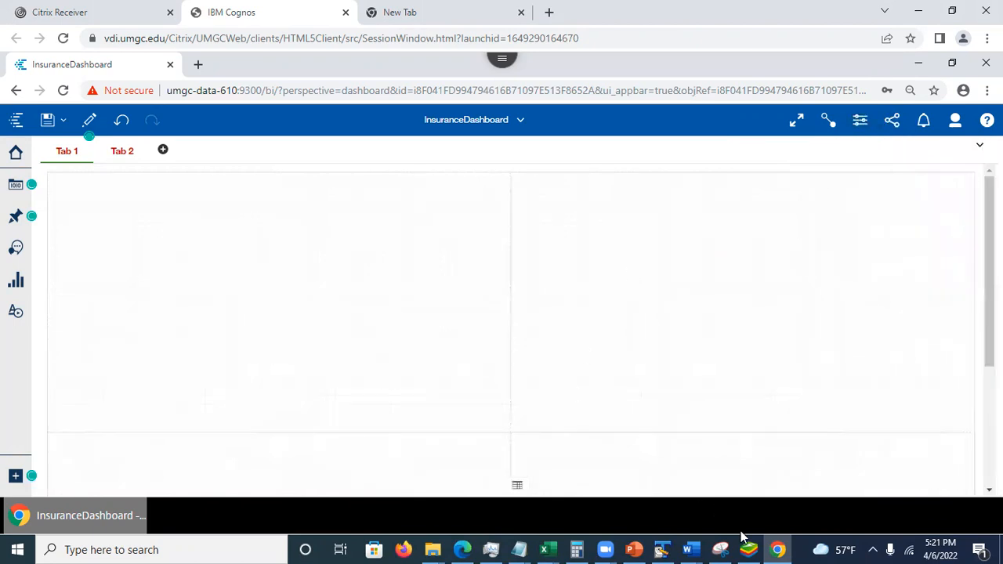
- Check the annotated dashboard interface picture in PowerPoint once more and go back to InsuranceDashboard in Cognos
{"action": "left_click", "coordinate": [634, 549]}
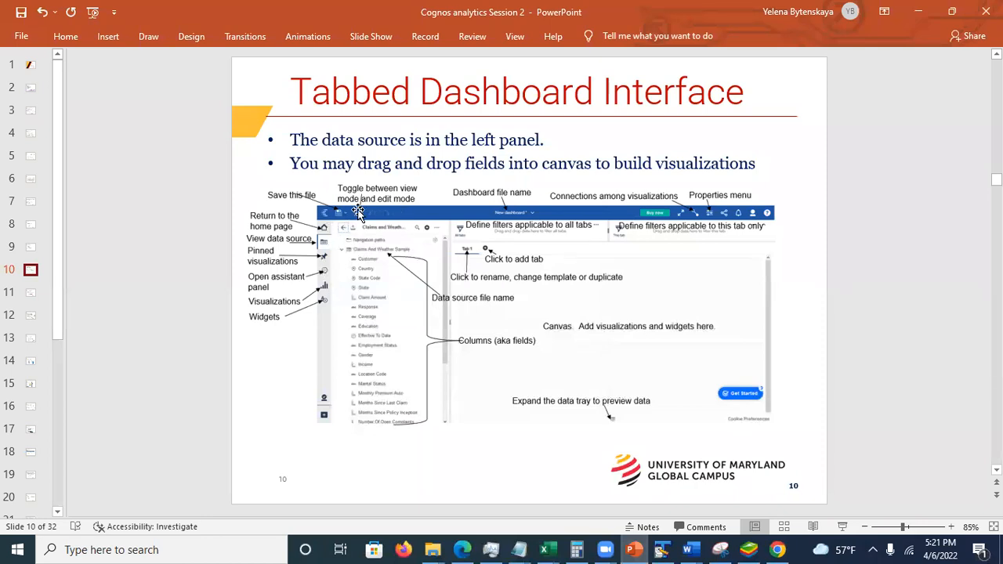
{"action": "right_click", "coordinate": [662, 231]}
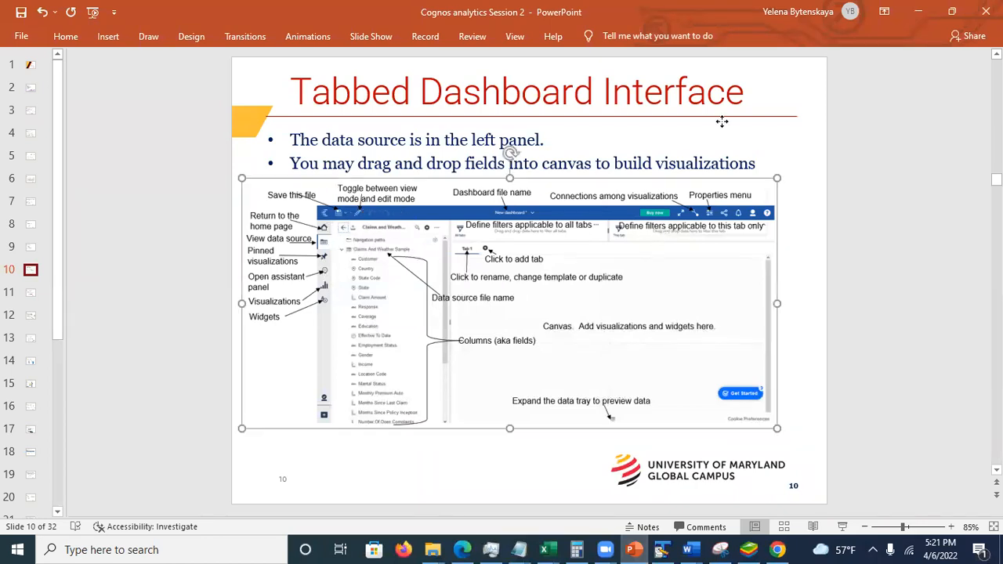
{"action": "left_click", "coordinate": [349, 504]}
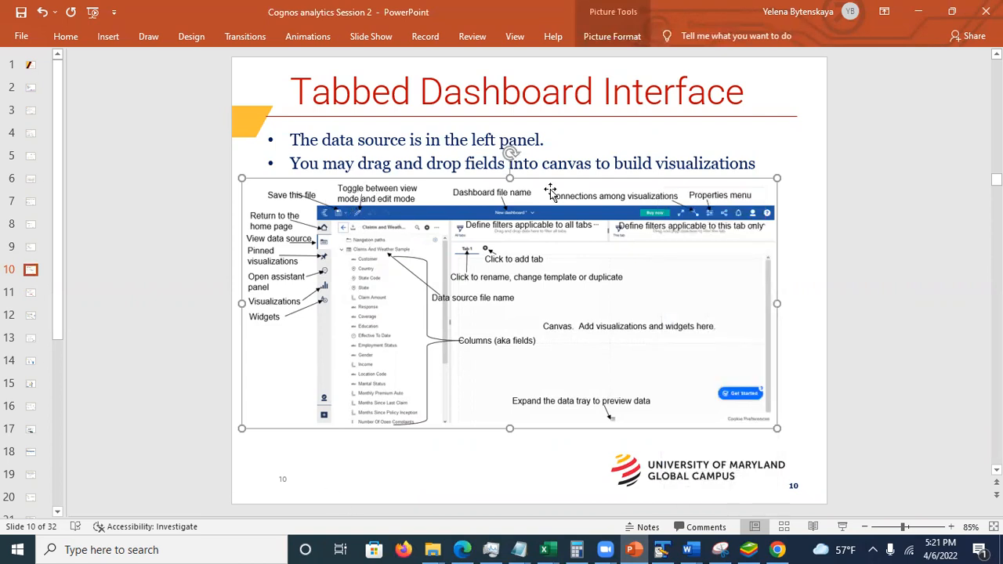
{"action": "left_click", "coordinate": [920, 22]}
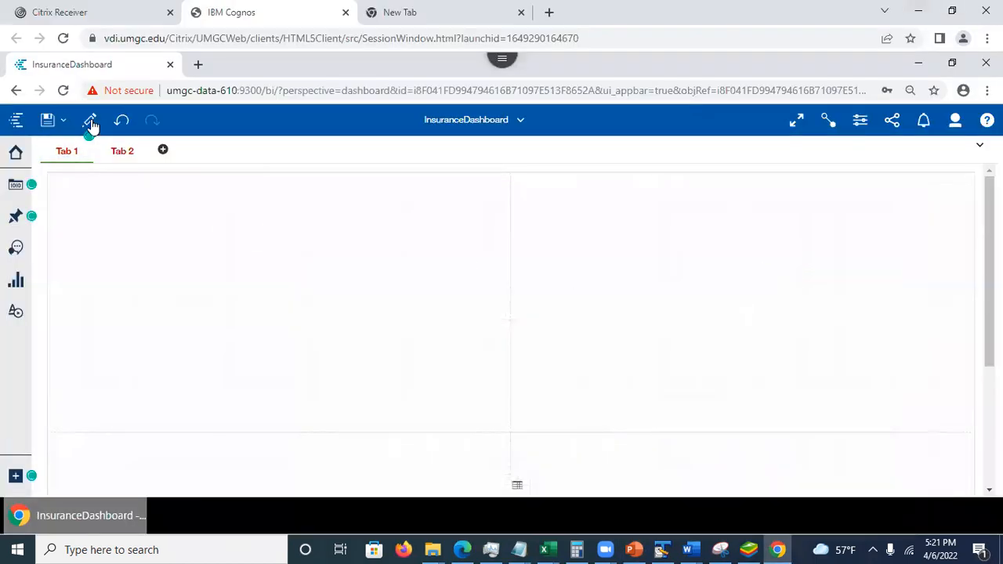
- Toggle the dashboard to view mode and back to edit mode
{"action": "left_click", "coordinate": [91, 123]}
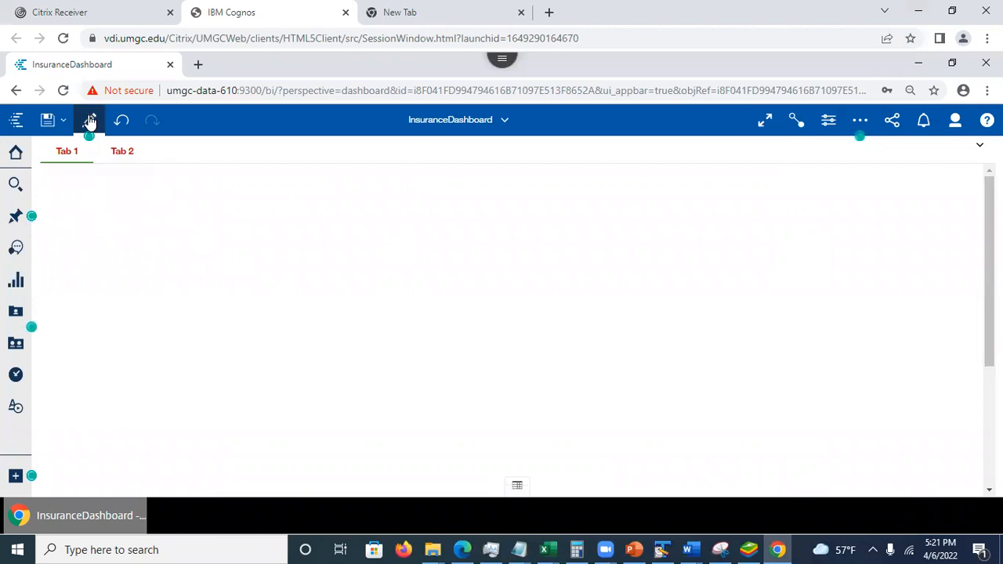
{"action": "left_click", "coordinate": [90, 125]}
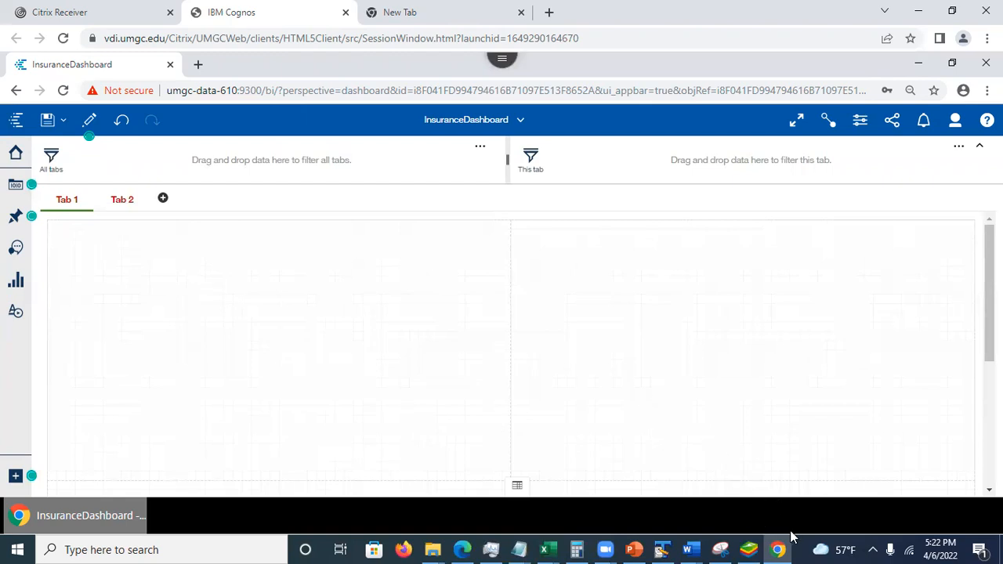
- Switch to PowerPoint, view slides 11 and 12 on dashboard properties and adding visualizations, and return to the Cognos dashboard
{"action": "left_click", "coordinate": [634, 548]}
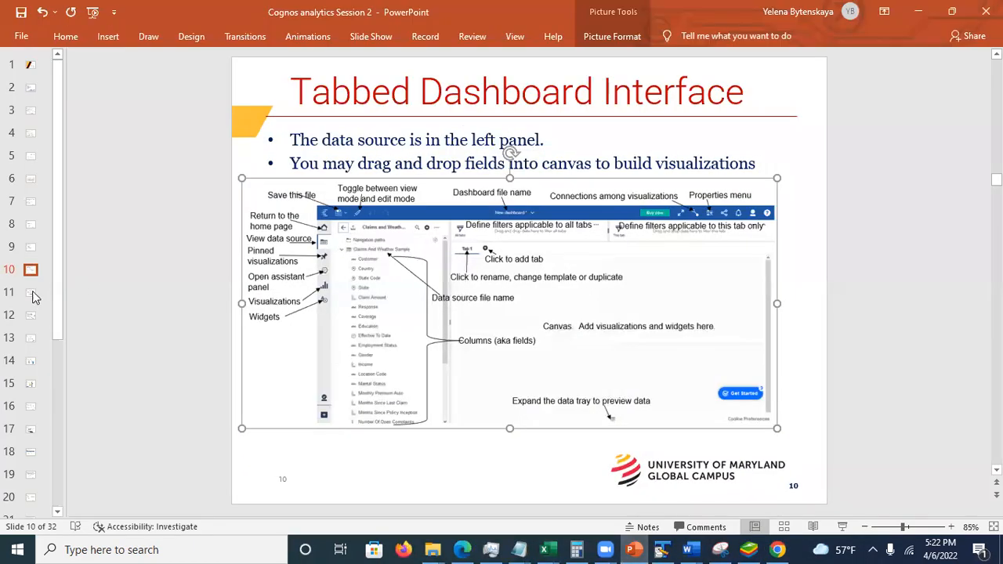
{"action": "left_click", "coordinate": [33, 295]}
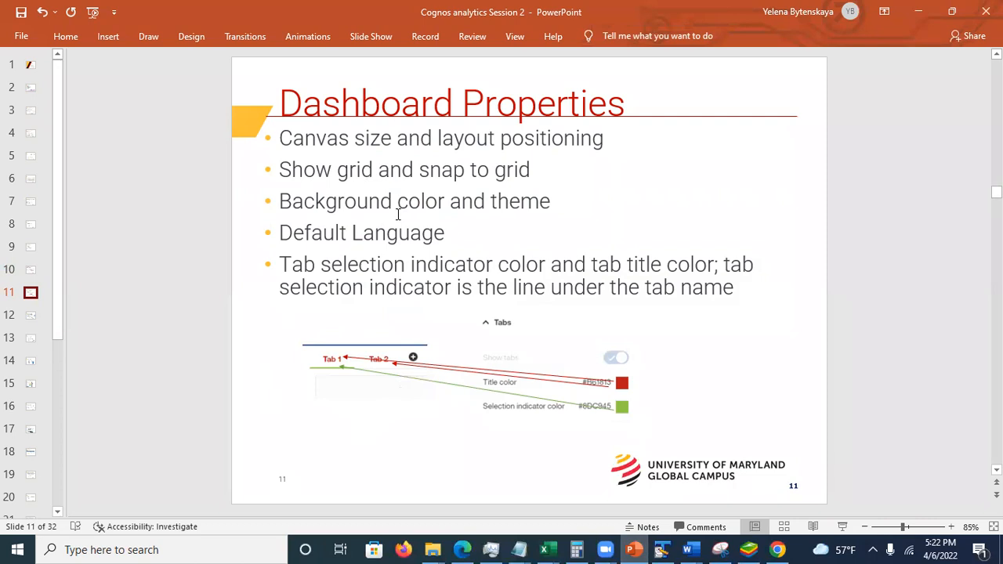
{"action": "left_click", "coordinate": [30, 360]}
{"action": "left_click", "coordinate": [31, 315]}
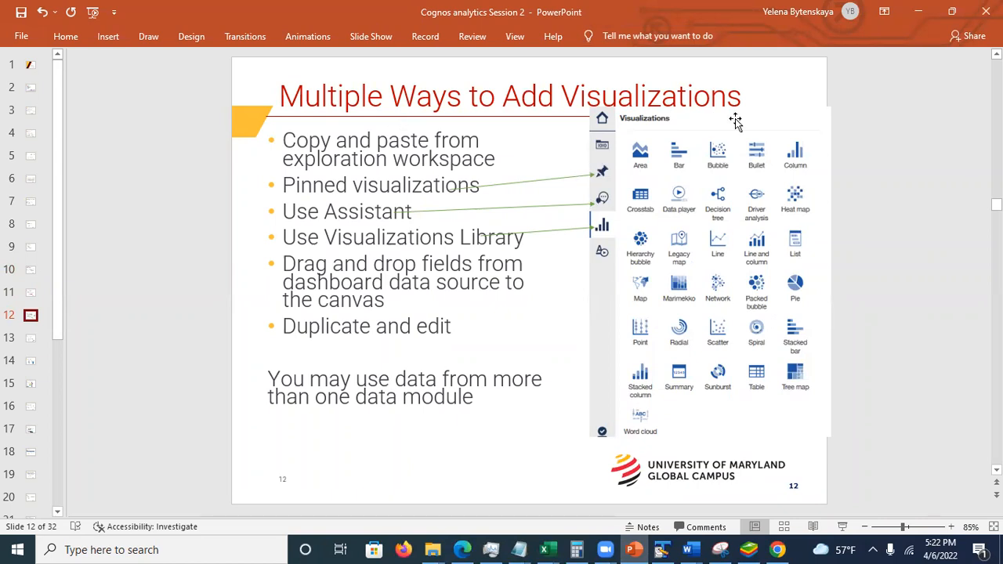
{"action": "key", "text": "alt+Tab"}
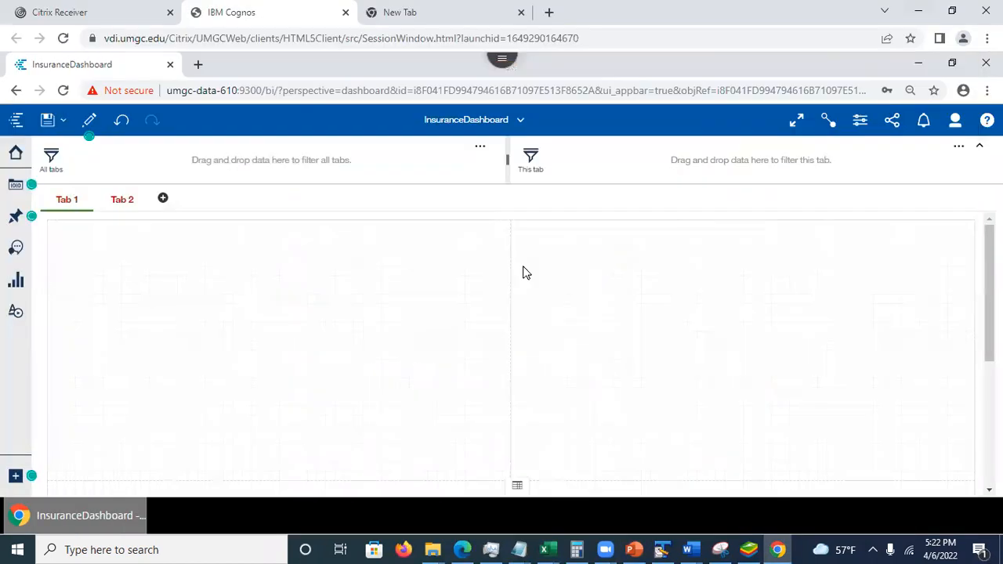
- Add a pie visualization to Tab 1 from the visualizations library and assign the State field to its segments
{"action": "left_click", "coordinate": [15, 284]}
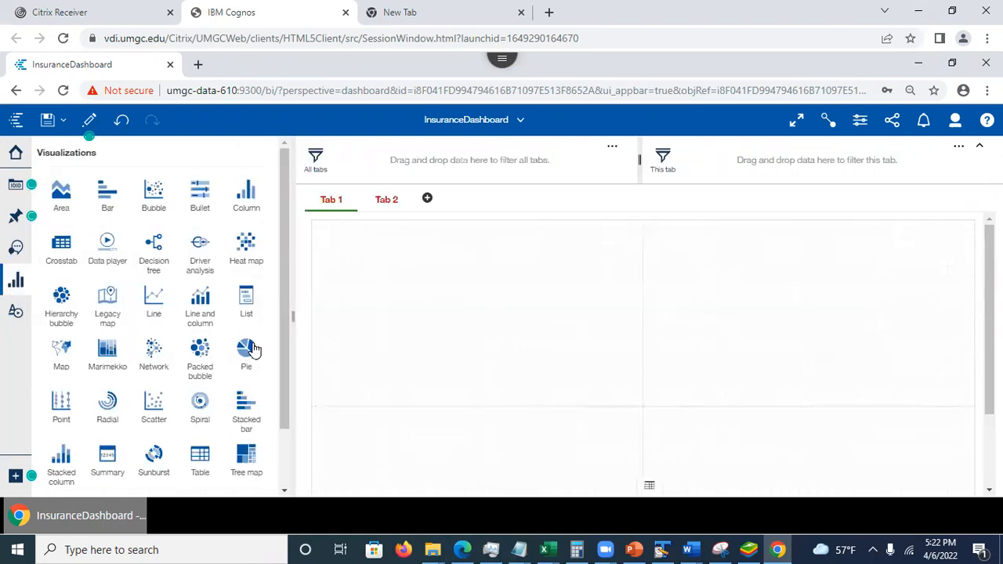
{"action": "left_click", "coordinate": [245, 350]}
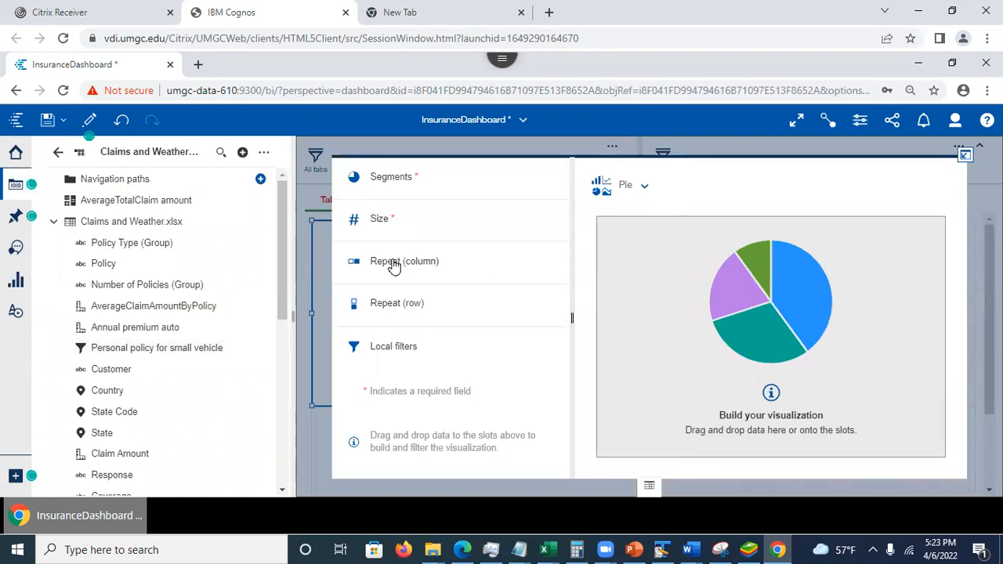
{"action": "left_click_drag", "start_coordinate": [281, 257], "coordinate": [301, 335]}
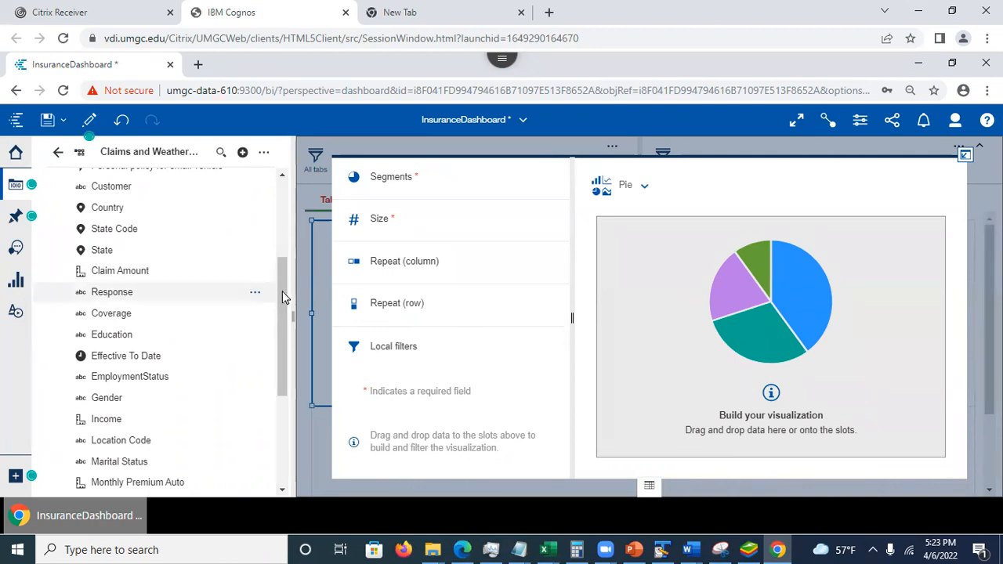
{"action": "left_click_drag", "start_coordinate": [280, 294], "coordinate": [282, 241]}
{"action": "scroll", "coordinate": [283, 235], "scroll_direction": "up", "scroll_amount": 3}
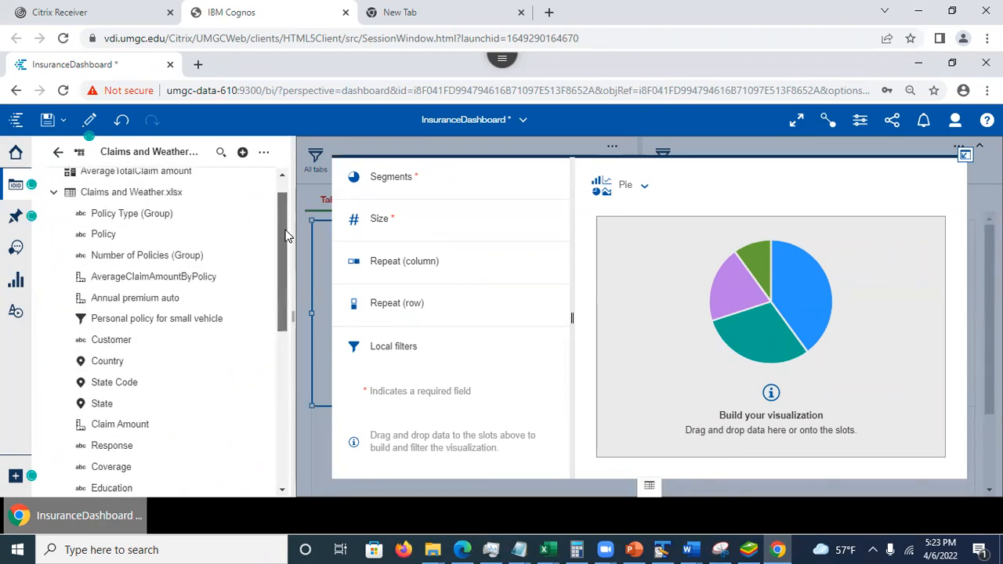
{"action": "left_click_drag", "start_coordinate": [284, 230], "coordinate": [291, 260]}
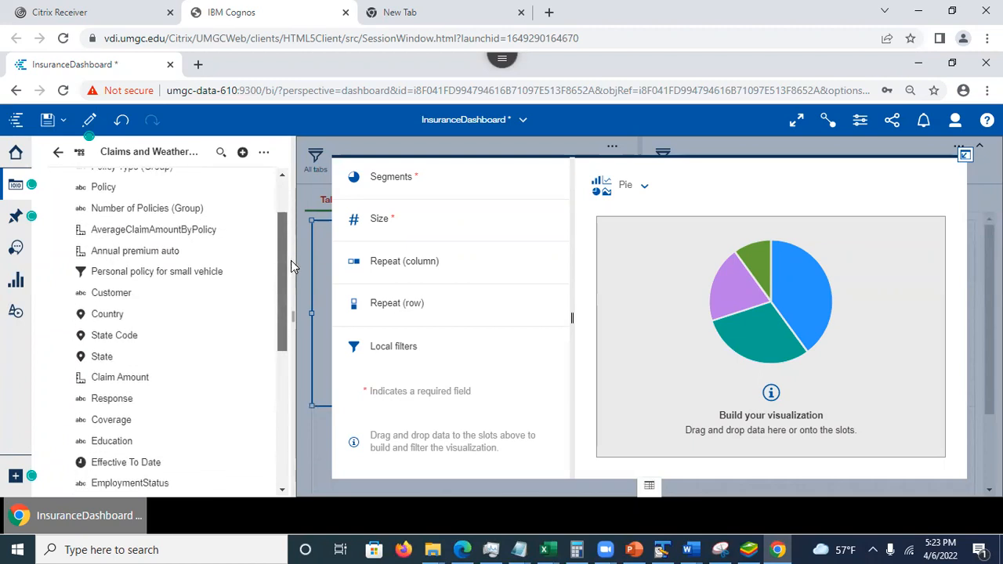
{"action": "left_click_drag", "start_coordinate": [98, 337], "coordinate": [466, 180]}
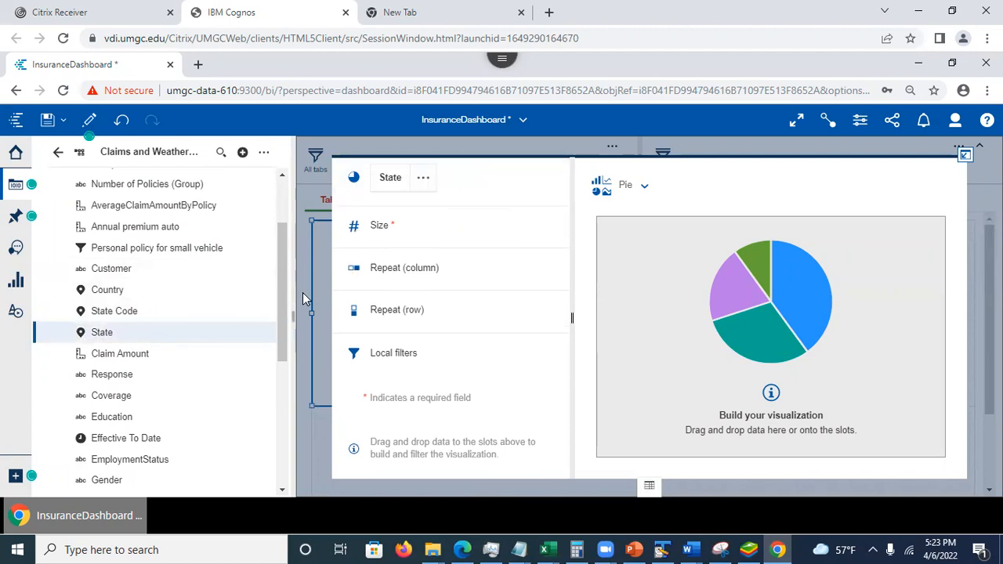
- Assign the Customer field to the pie chart's size and collapse the chart back onto the canvas
{"action": "left_click_drag", "start_coordinate": [281, 300], "coordinate": [281, 209]}
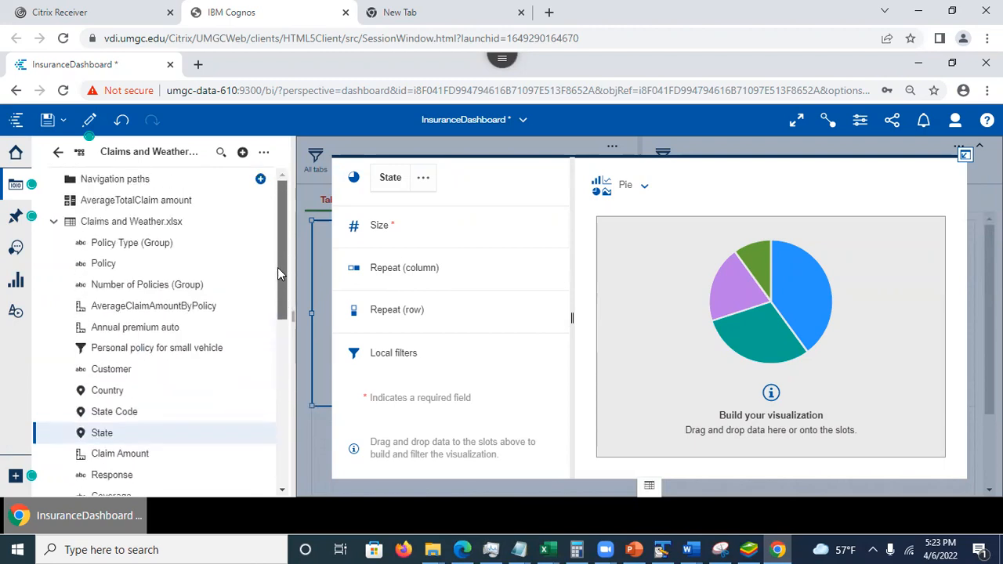
{"action": "scroll", "coordinate": [277, 267], "scroll_direction": "down", "scroll_amount": 1}
{"action": "left_click", "coordinate": [186, 355]}
{"action": "left_click_drag", "start_coordinate": [186, 355], "coordinate": [436, 228]}
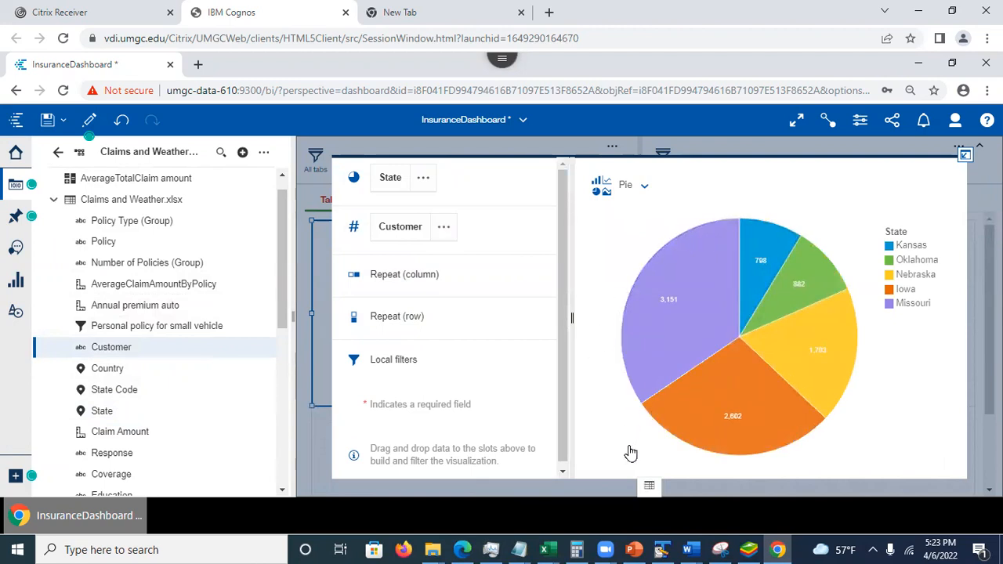
{"action": "left_click", "coordinate": [966, 156]}
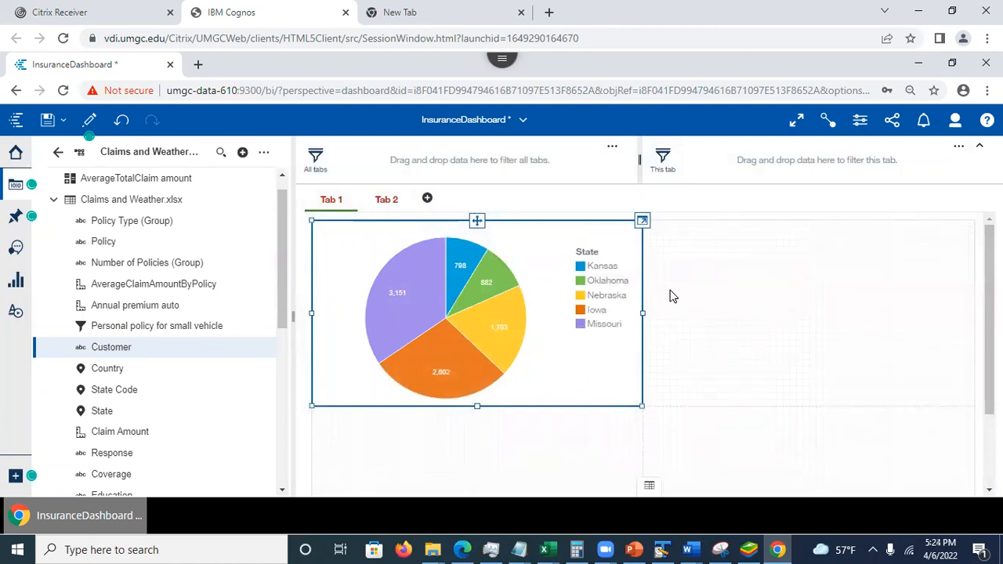
- Show the pie chart's value labels as percentages through its visualization properties
{"action": "left_click", "coordinate": [564, 226]}
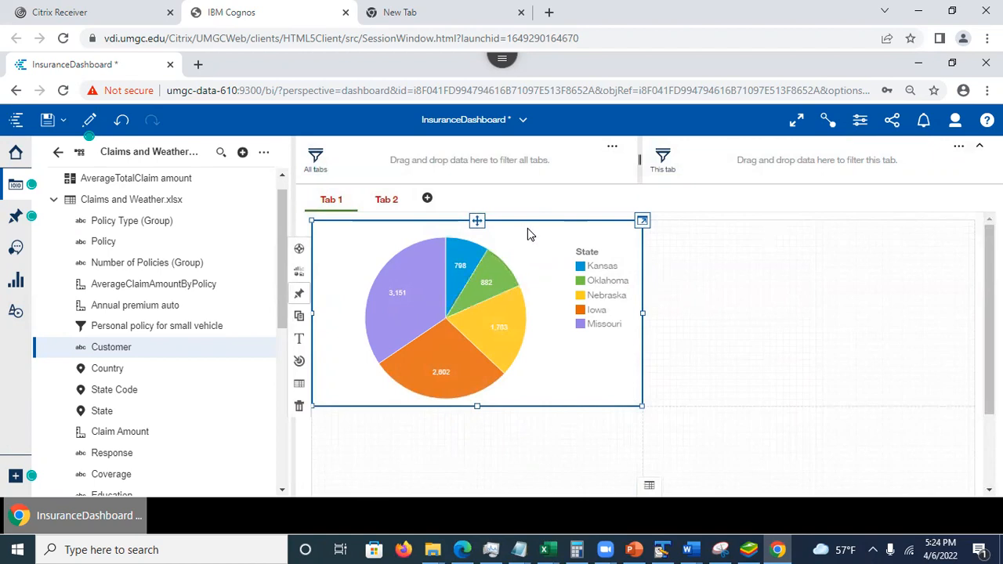
{"action": "left_click", "coordinate": [861, 121]}
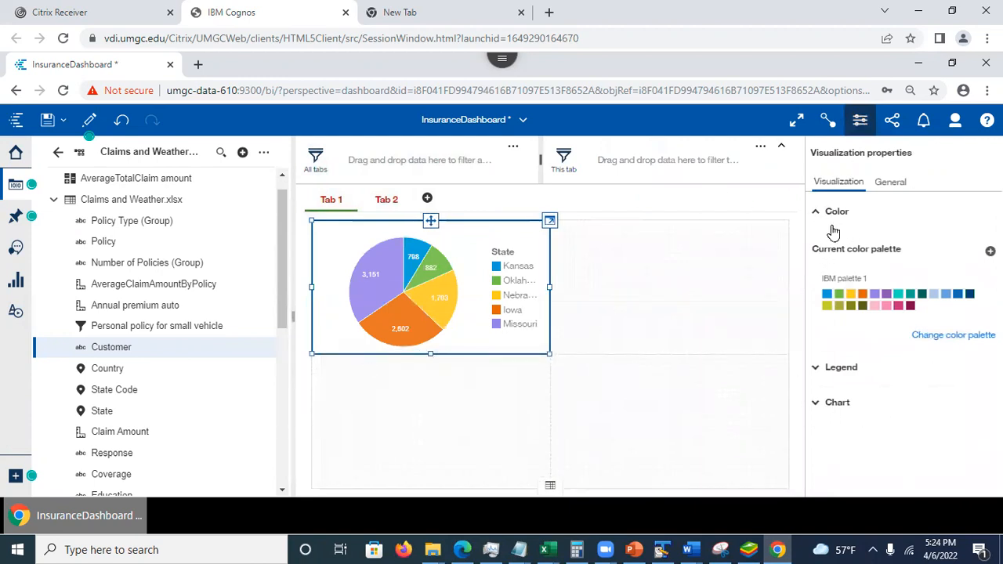
{"action": "left_click", "coordinate": [817, 409]}
{"action": "scroll", "coordinate": [901, 313], "scroll_direction": "down", "scroll_amount": 3}
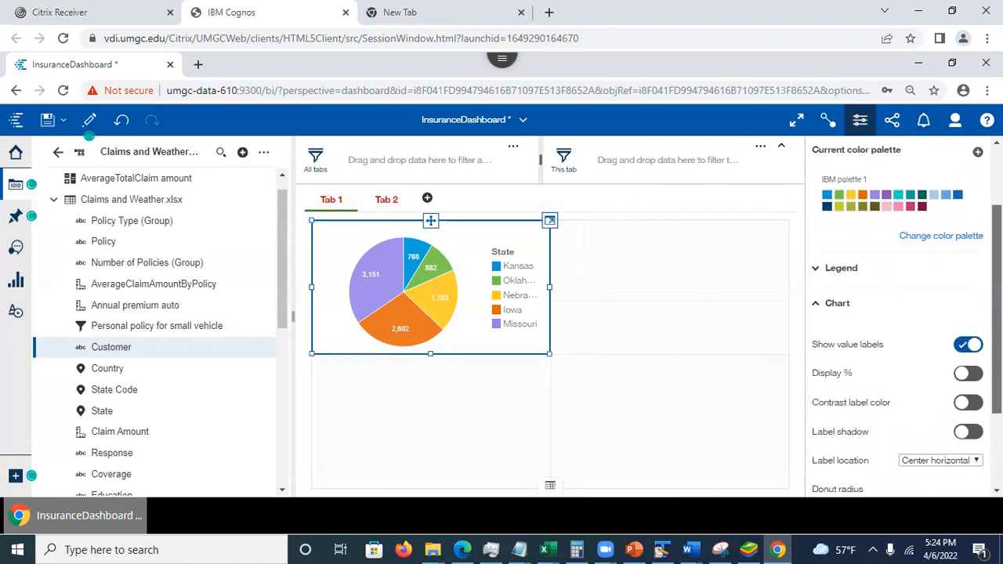
{"action": "left_click_drag", "start_coordinate": [997, 329], "coordinate": [996, 344]}
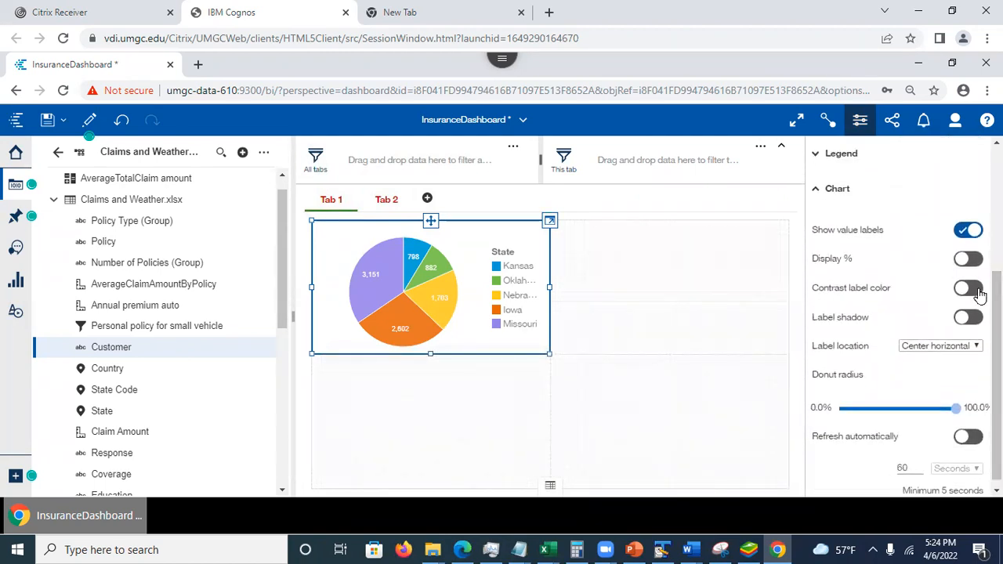
{"action": "left_click", "coordinate": [962, 260]}
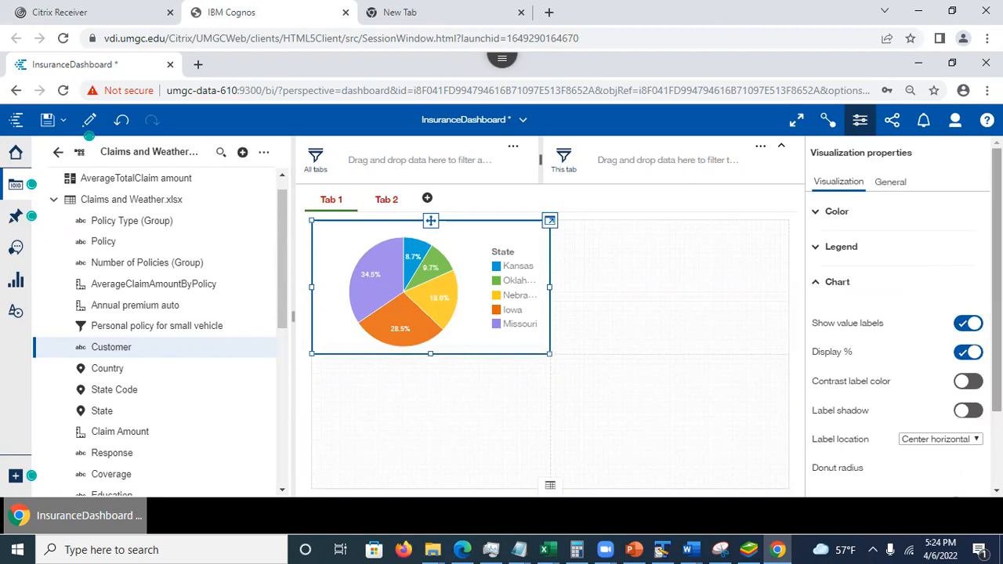
- Reduce the pie chart's donut radius so that it becomes a donut with a small central hole
{"action": "scroll", "coordinate": [902, 321], "scroll_direction": "down", "scroll_amount": 2}
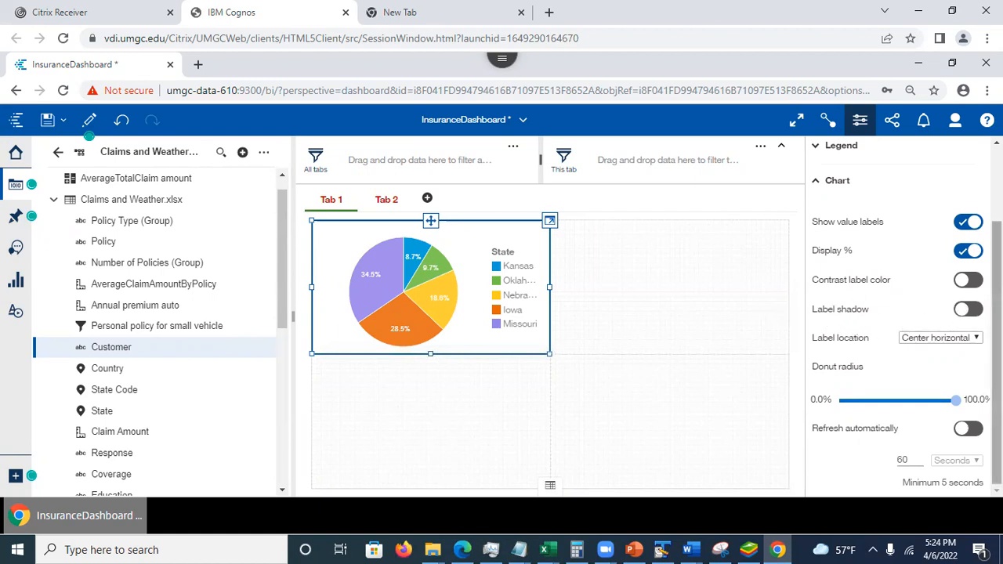
{"action": "left_click_drag", "start_coordinate": [961, 402], "coordinate": [913, 402]}
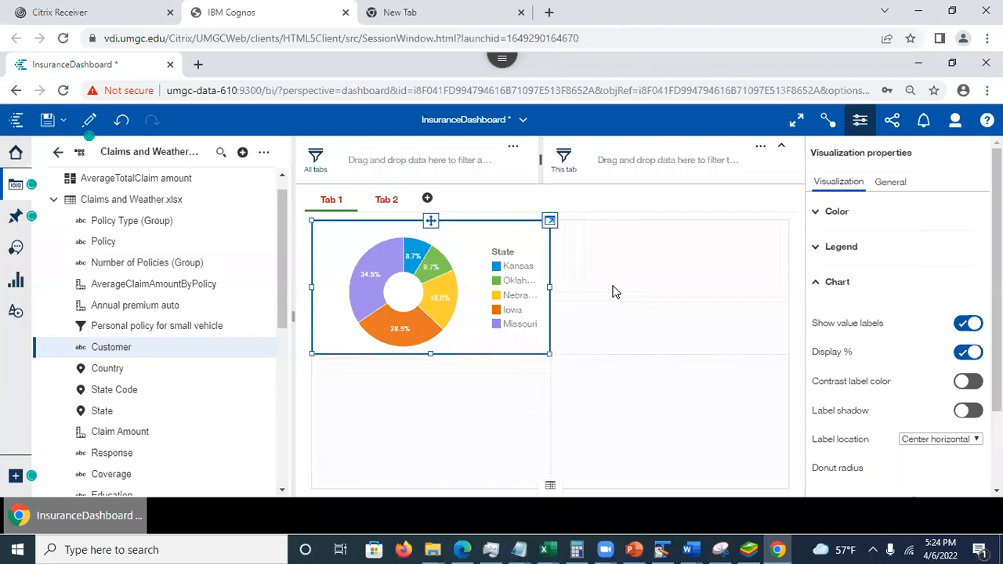
{"action": "left_click", "coordinate": [449, 433]}
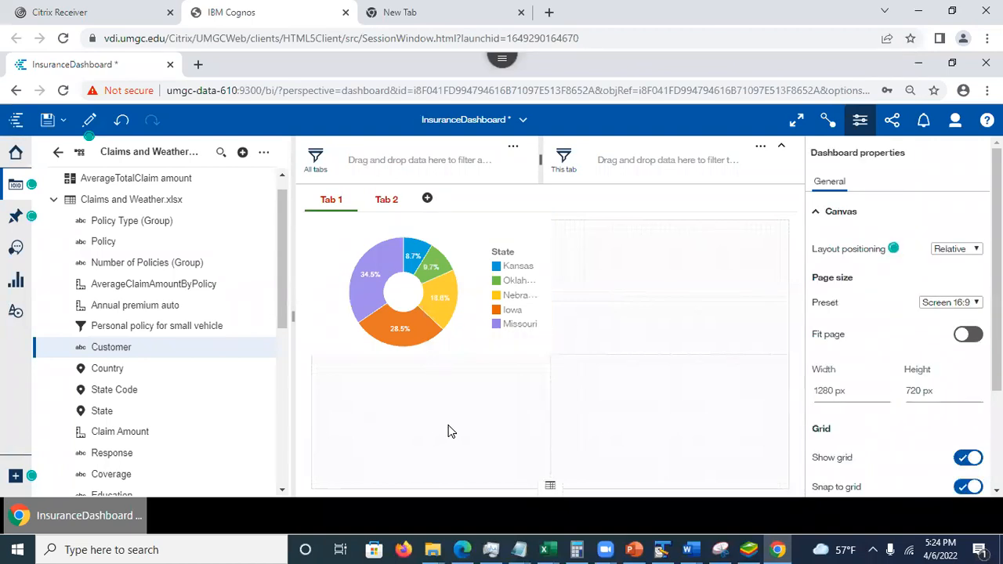
- Expand the donut chart to review its data slots, and collapse it again
{"action": "left_click", "coordinate": [533, 306]}
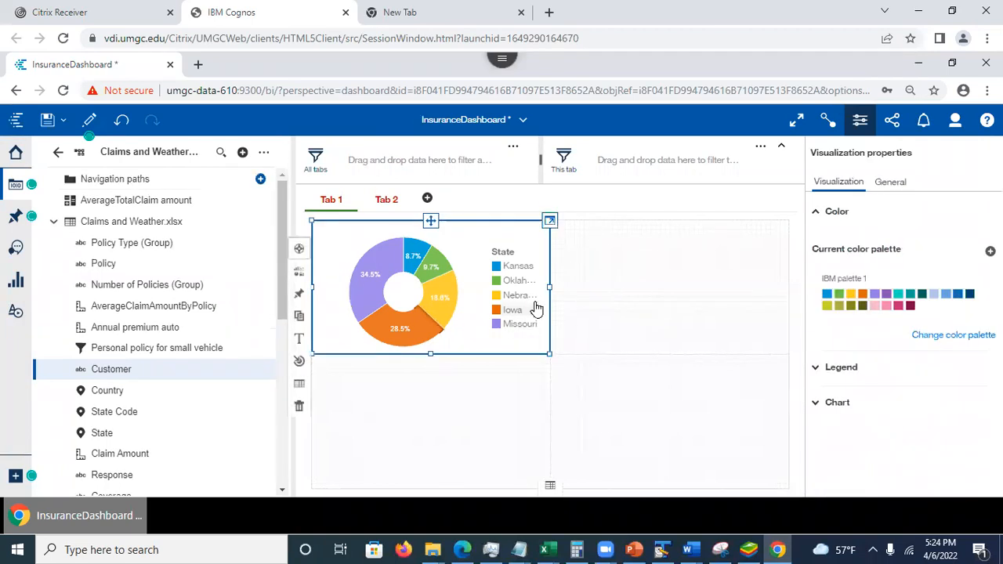
{"action": "left_click", "coordinate": [550, 221]}
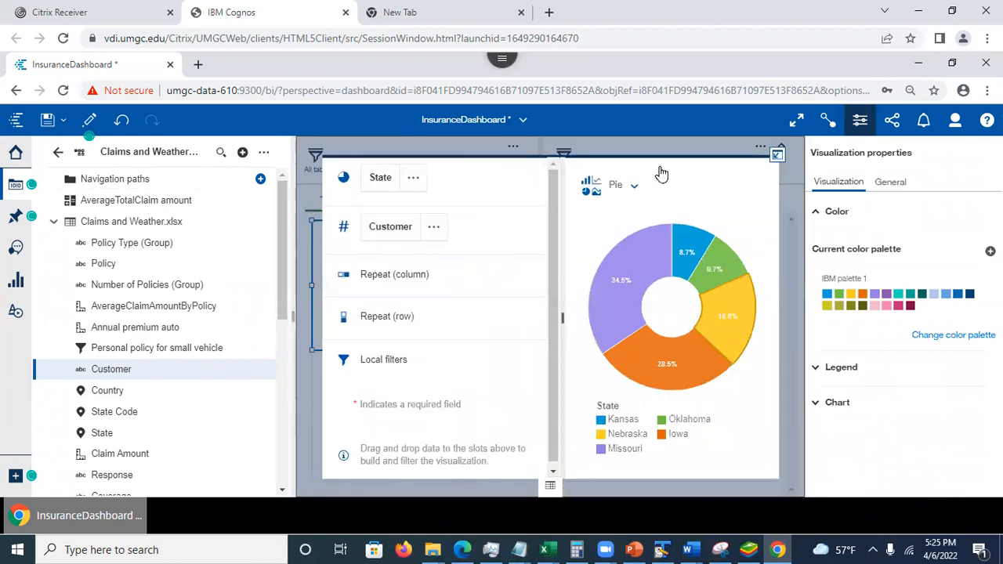
{"action": "left_click", "coordinate": [776, 156]}
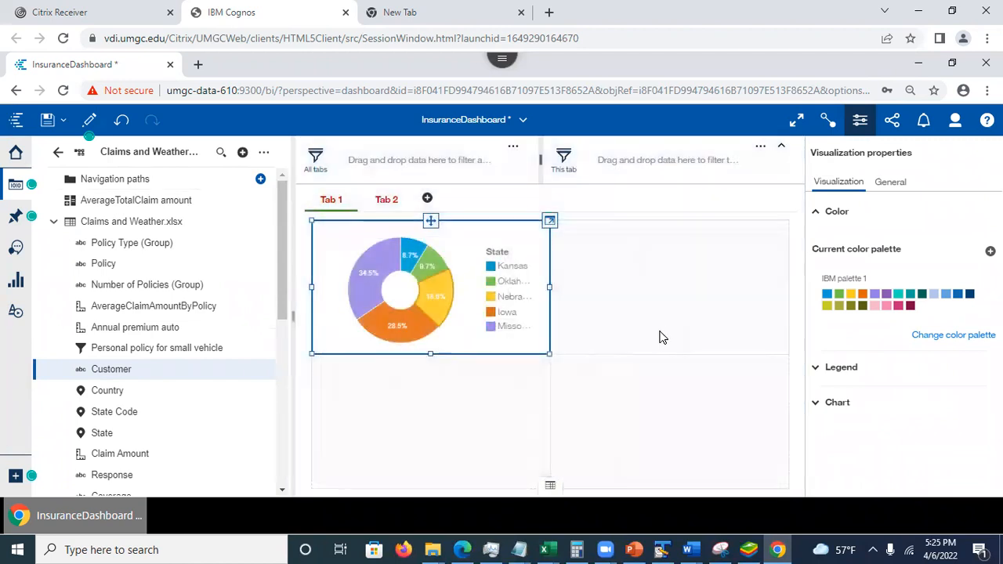
{"action": "left_click", "coordinate": [609, 415]}
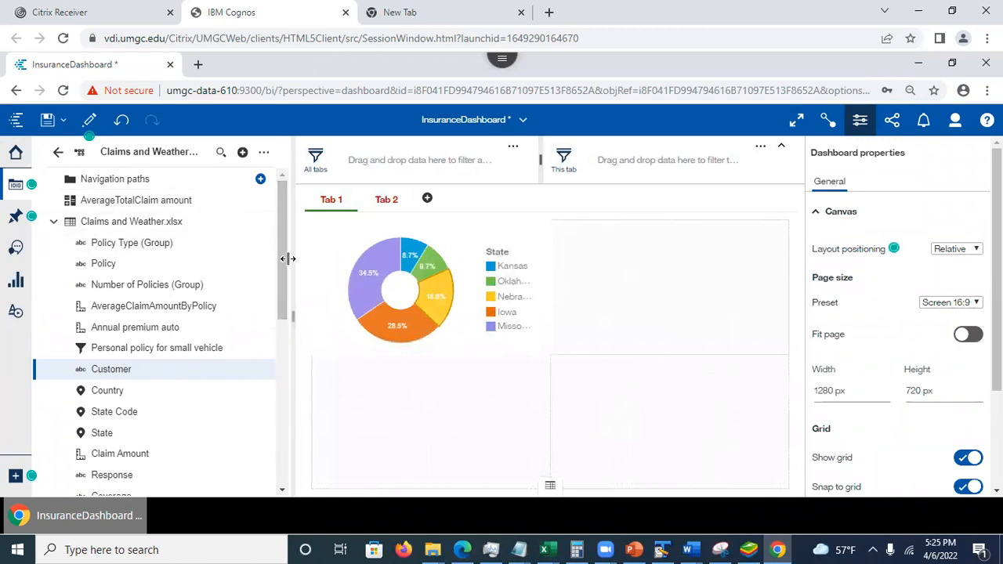
- Ask the Assistant for data sources and choose the Claims and Weather data module
{"action": "left_click", "coordinate": [131, 264]}
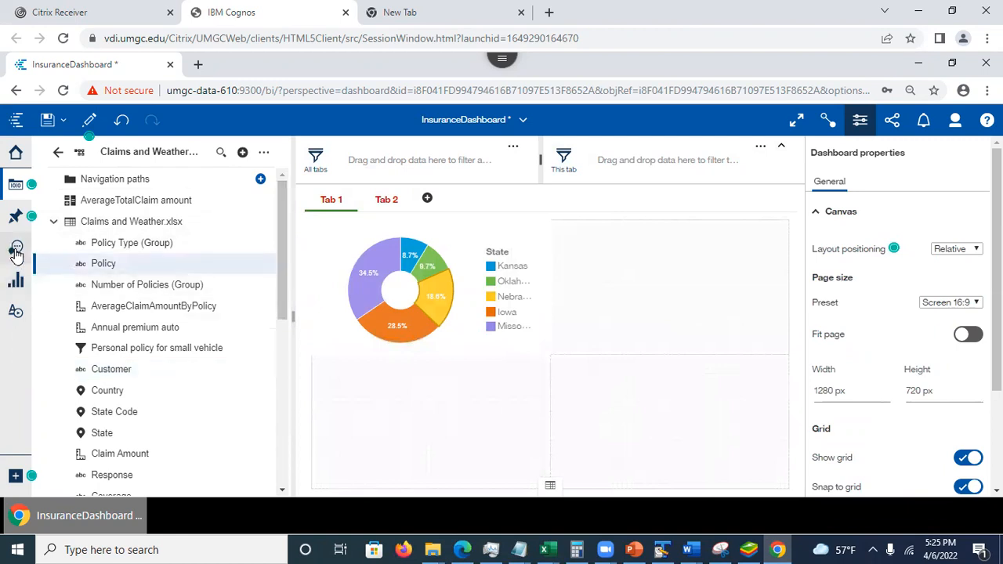
{"action": "left_click", "coordinate": [16, 248]}
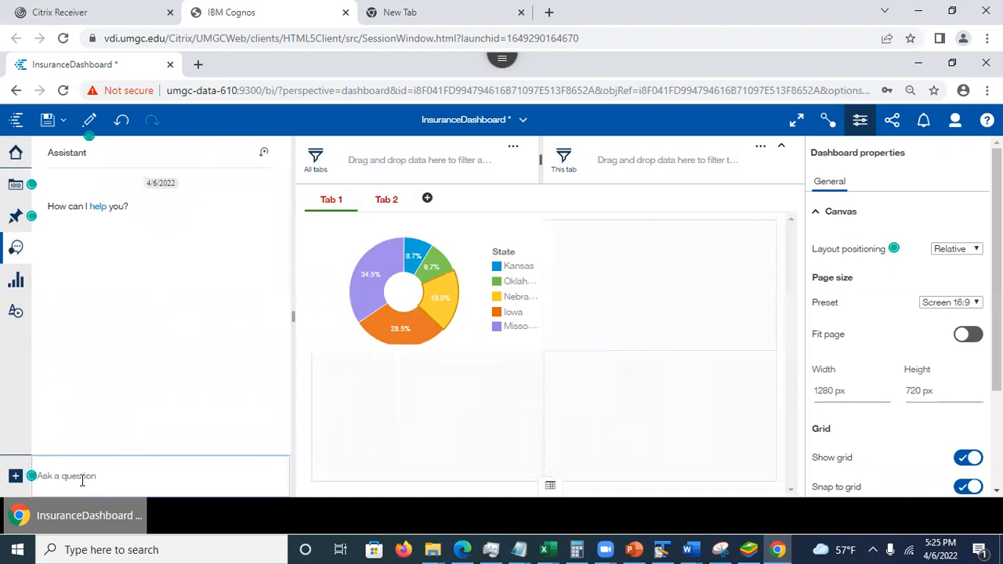
{"action": "type", "text": "data"}
{"action": "key", "text": "Return"}
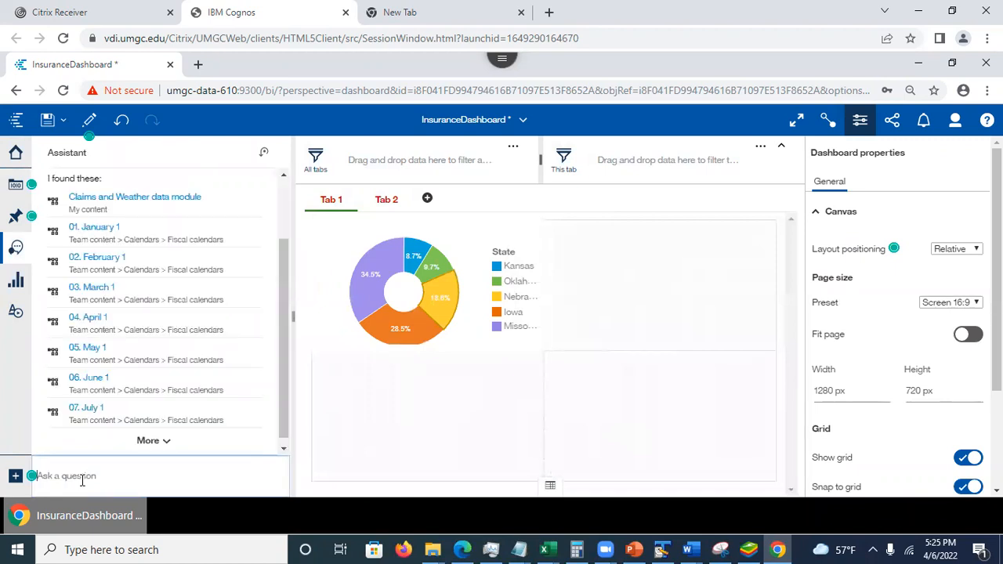
{"action": "left_click", "coordinate": [110, 202]}
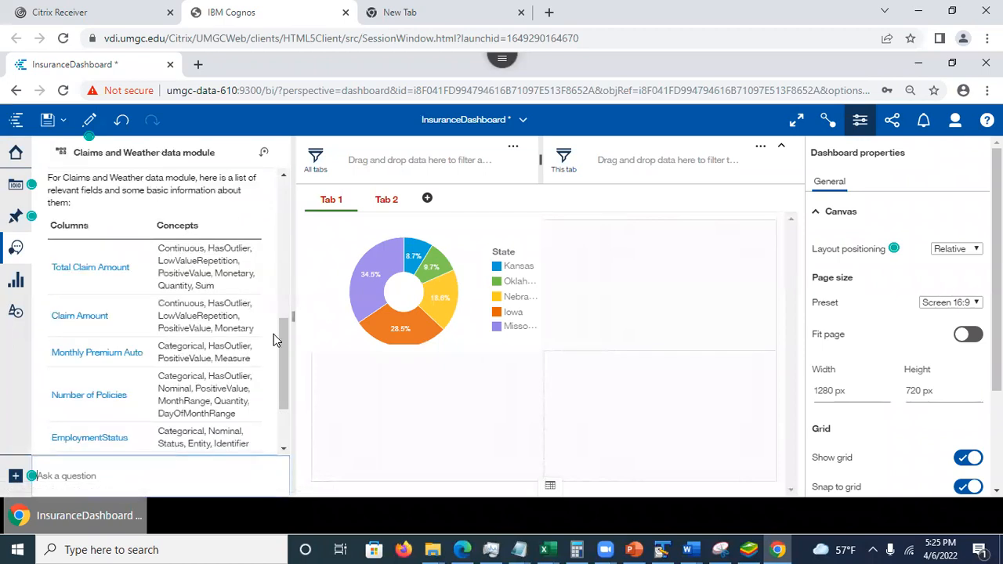
- Have the Assistant chart Total Claim Amount by Marital Status and place the chart in Tab 1's empty upper cell beside the donut chart
{"action": "left_click_drag", "start_coordinate": [286, 391], "coordinate": [316, 397]}
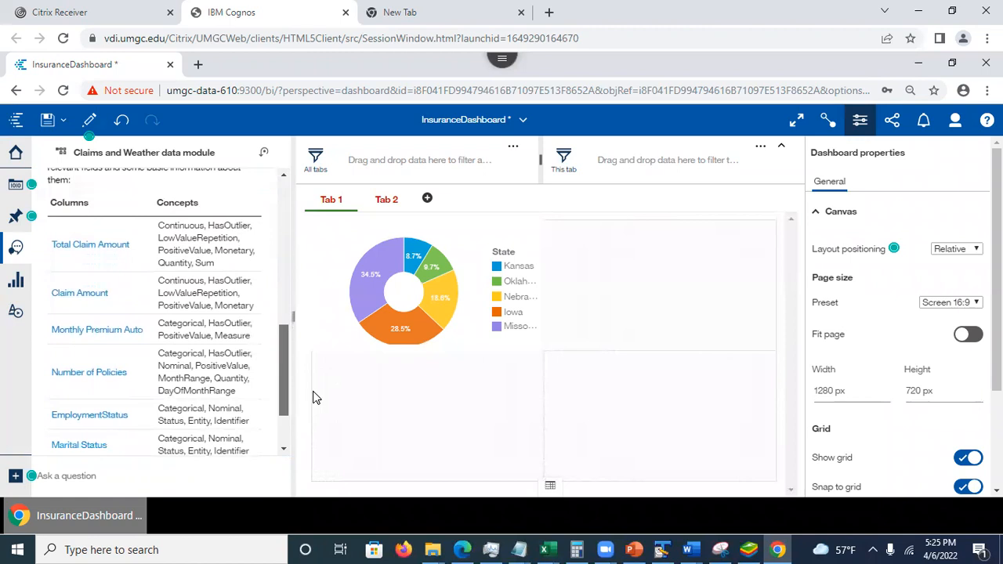
{"action": "left_click", "coordinate": [90, 242]}
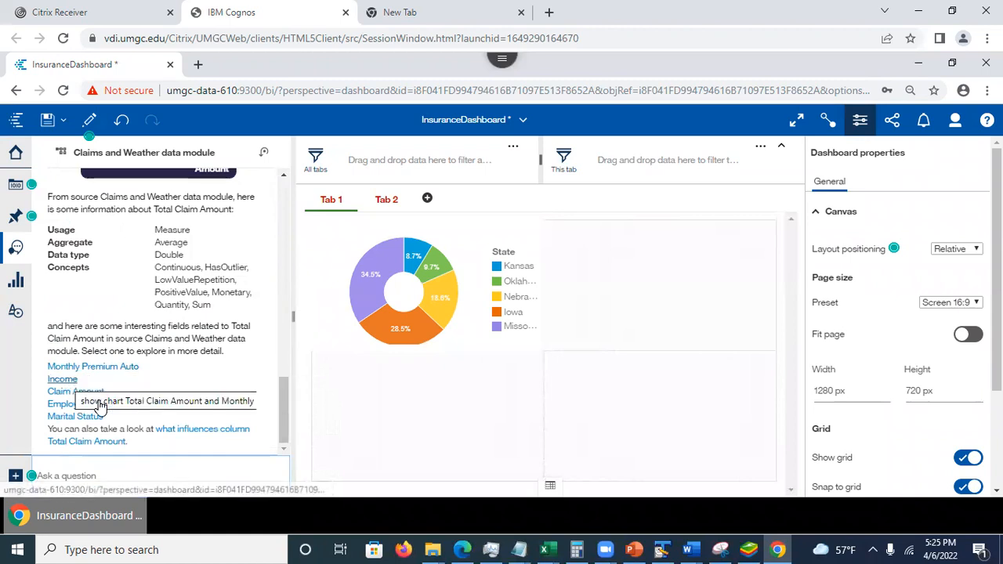
{"action": "left_click", "coordinate": [85, 417]}
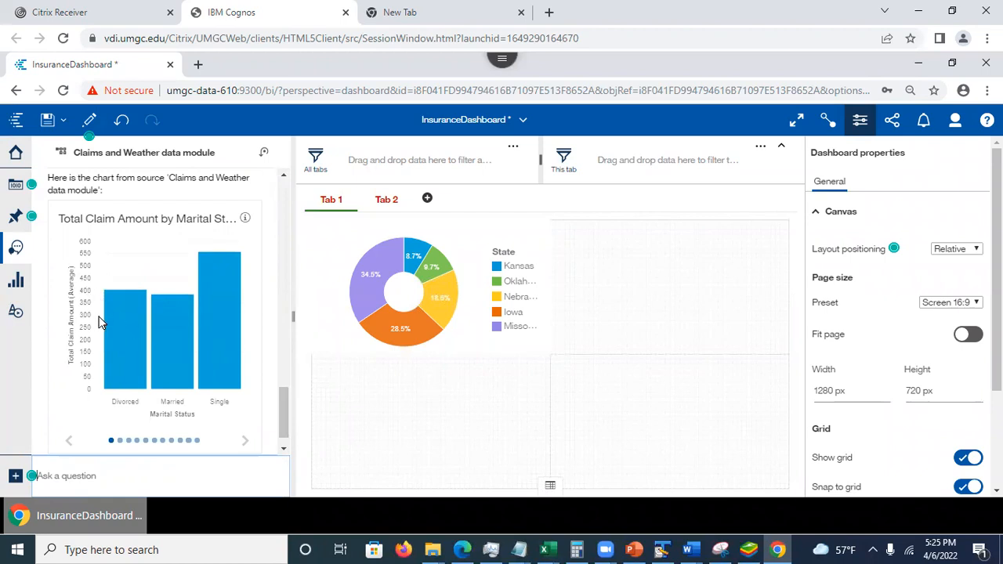
{"action": "left_click_drag", "start_coordinate": [128, 315], "coordinate": [651, 287]}
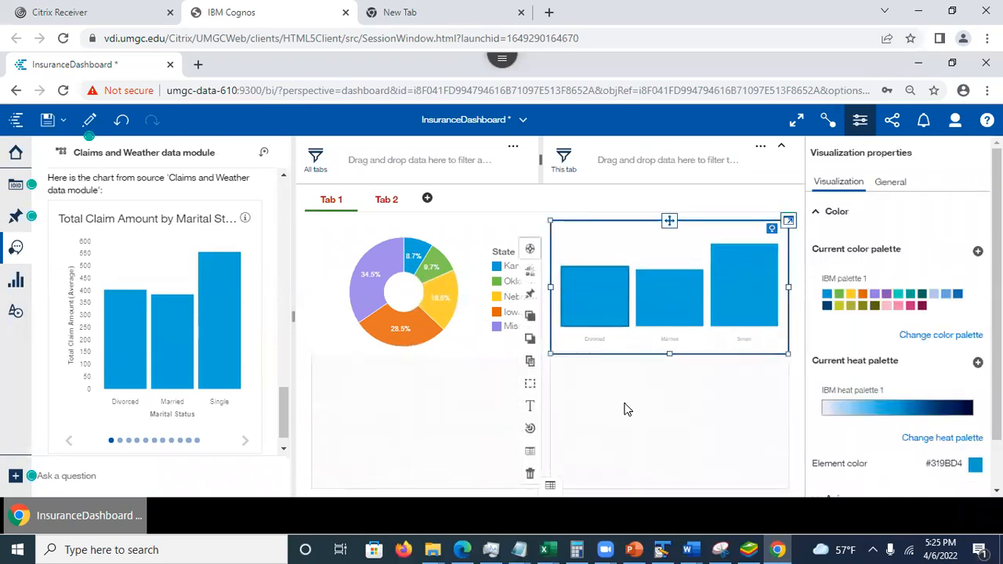
- Deselect the new bar chart and save InsuranceDashboard
{"action": "left_click", "coordinate": [627, 408]}
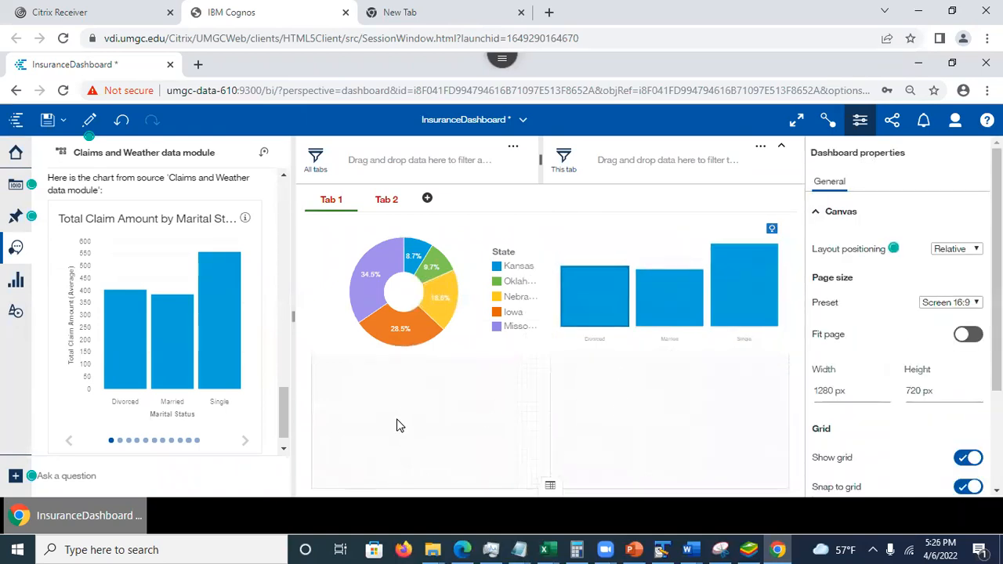
{"action": "left_click", "coordinate": [48, 123]}
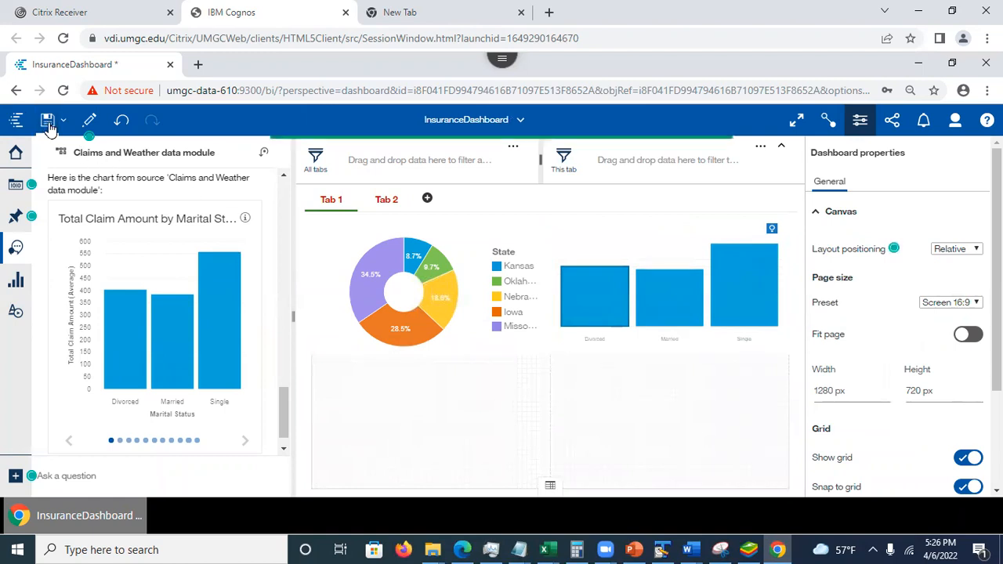
- Open the saved ClaimsAndWeatherExploration and show its Customer across State Code card
{"action": "left_click", "coordinate": [511, 119]}
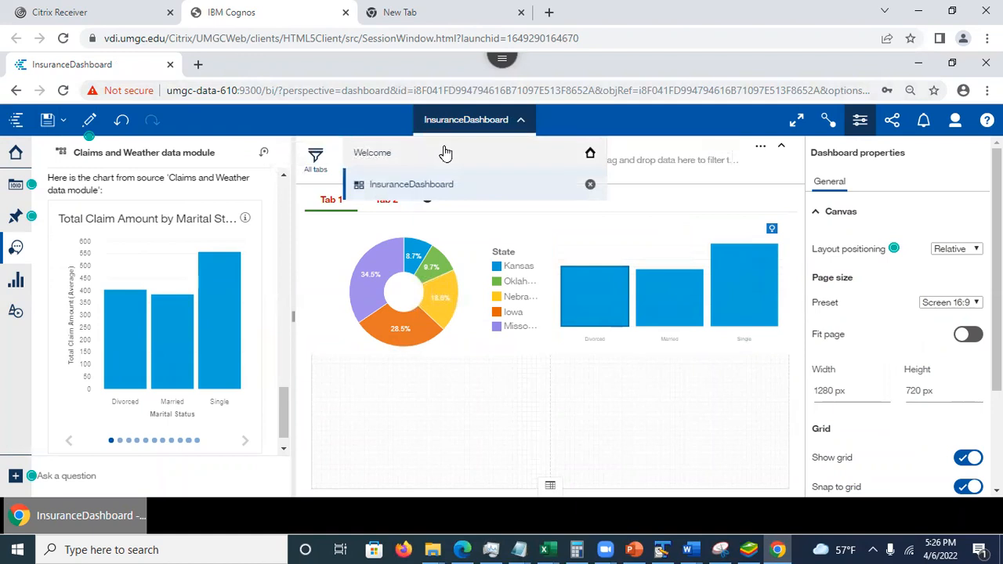
{"action": "left_click", "coordinate": [445, 152]}
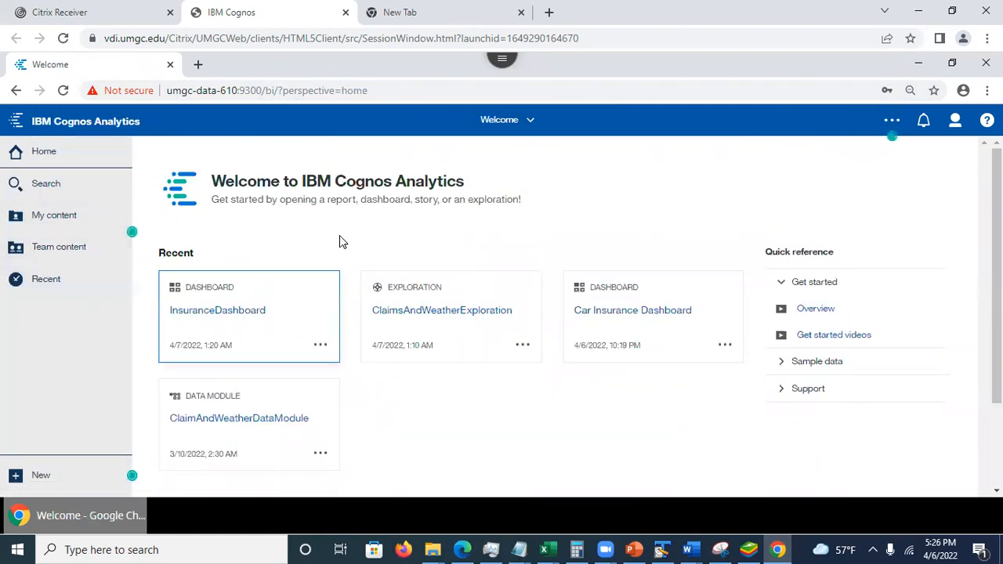
{"action": "left_click", "coordinate": [406, 308]}
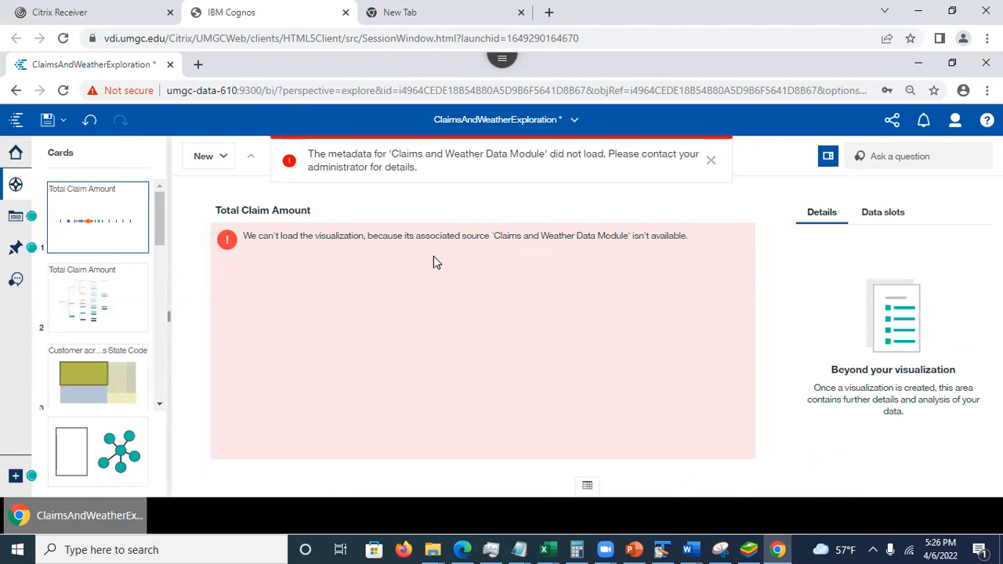
{"action": "left_click", "coordinate": [106, 380]}
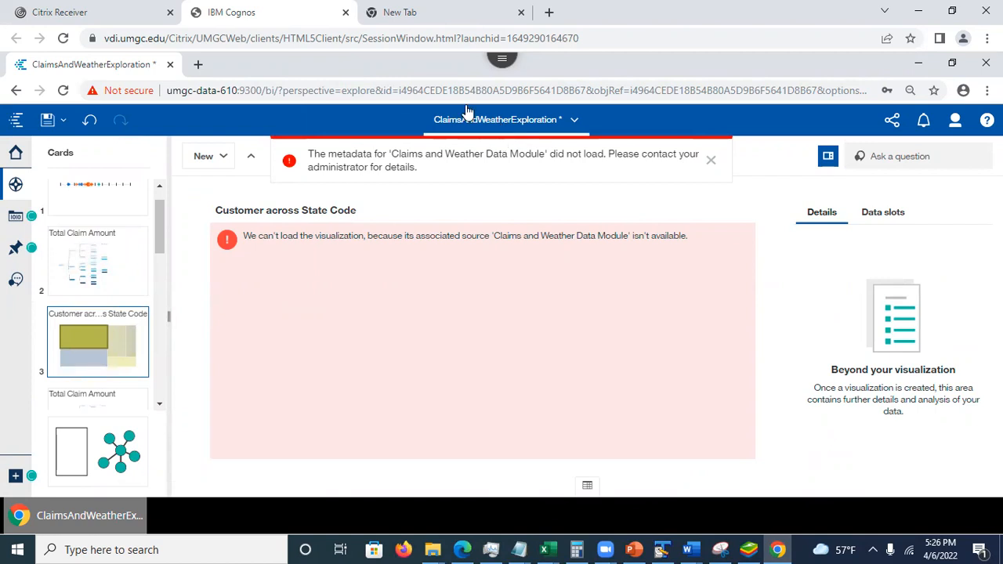
{"action": "left_click", "coordinate": [574, 123]}
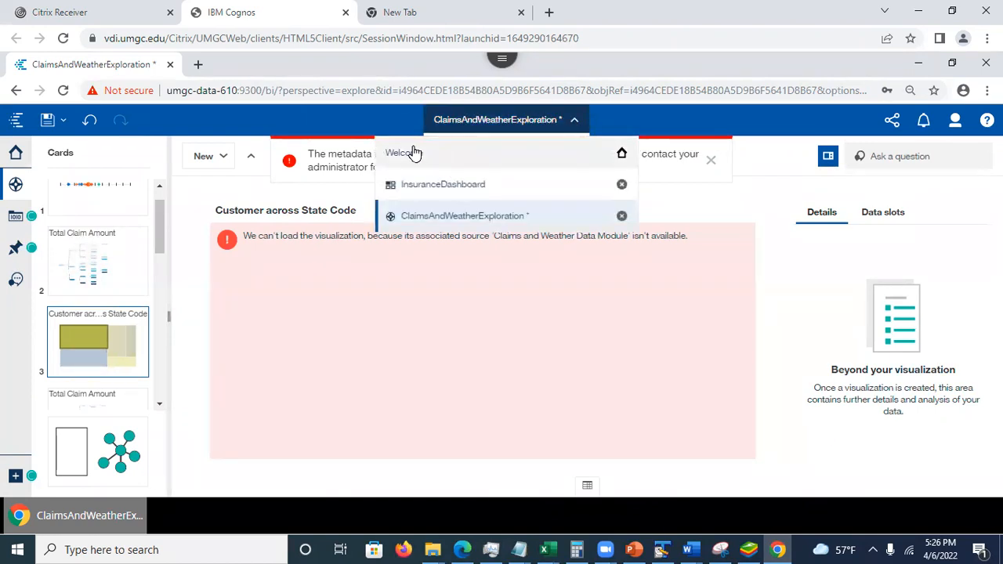
{"action": "left_click", "coordinate": [414, 153]}
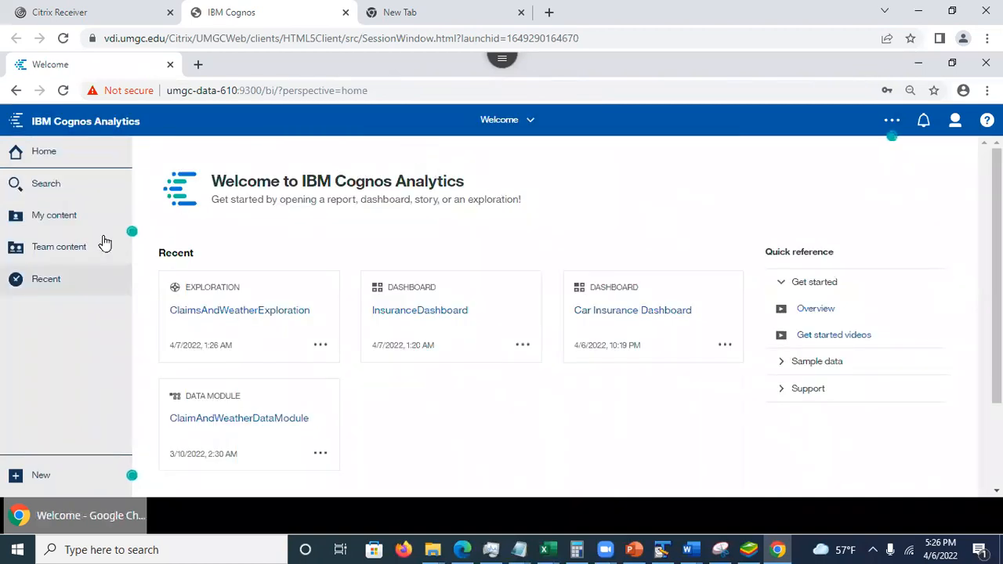
{"action": "left_click", "coordinate": [68, 220]}
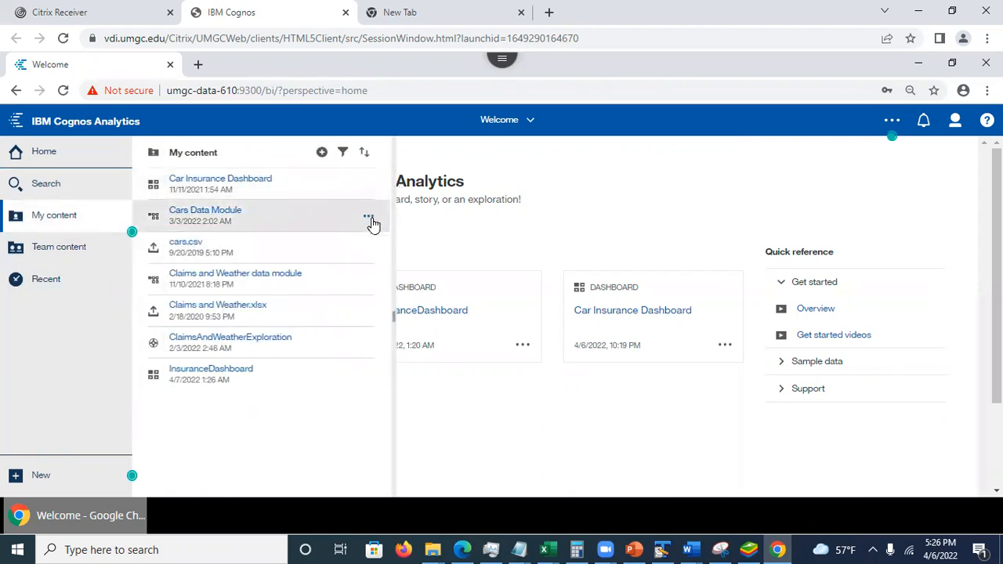
{"action": "left_click", "coordinate": [369, 218]}
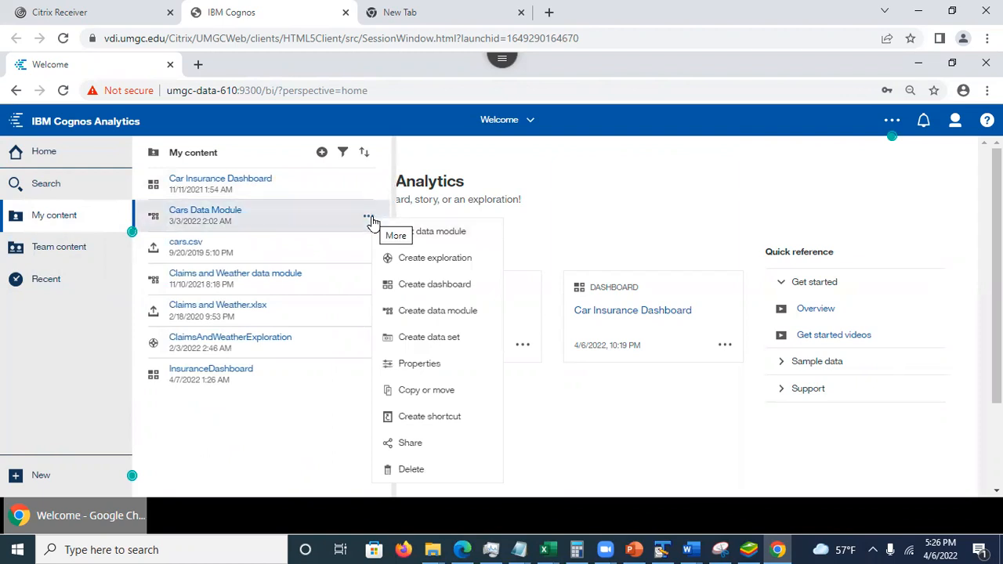
{"action": "left_click", "coordinate": [432, 259]}
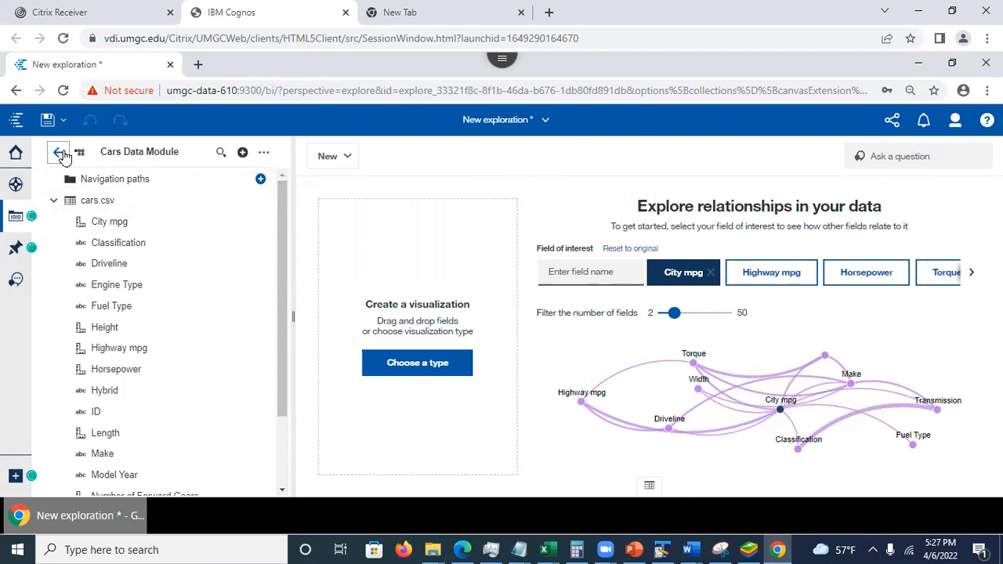
{"action": "left_click", "coordinate": [542, 120]}
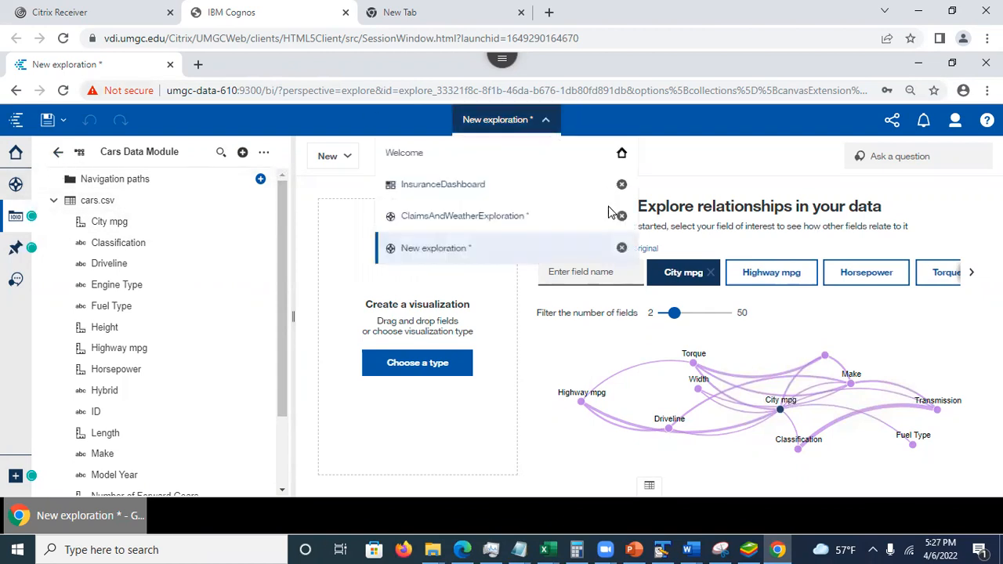
{"action": "left_click", "coordinate": [623, 250]}
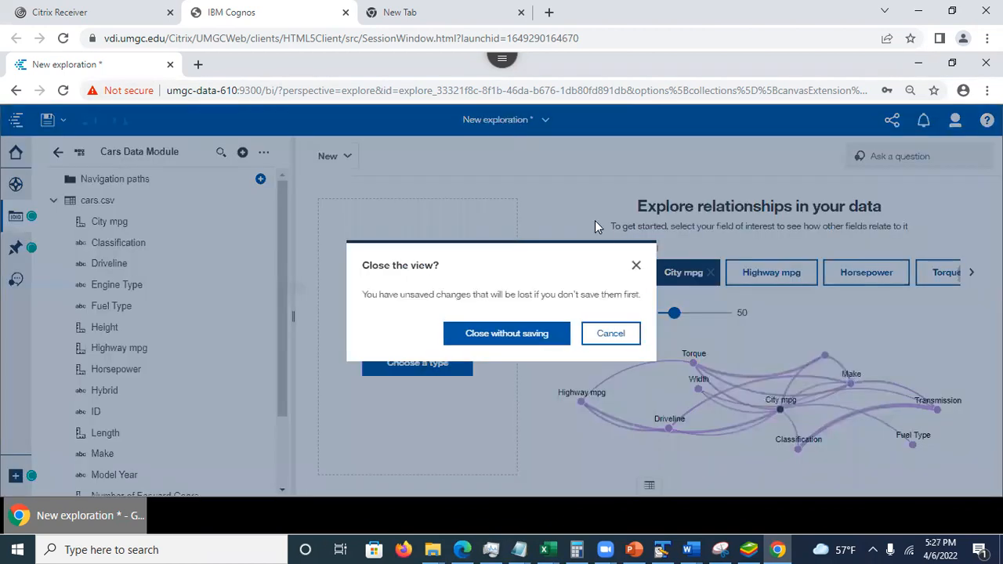
{"action": "left_click", "coordinate": [514, 332]}
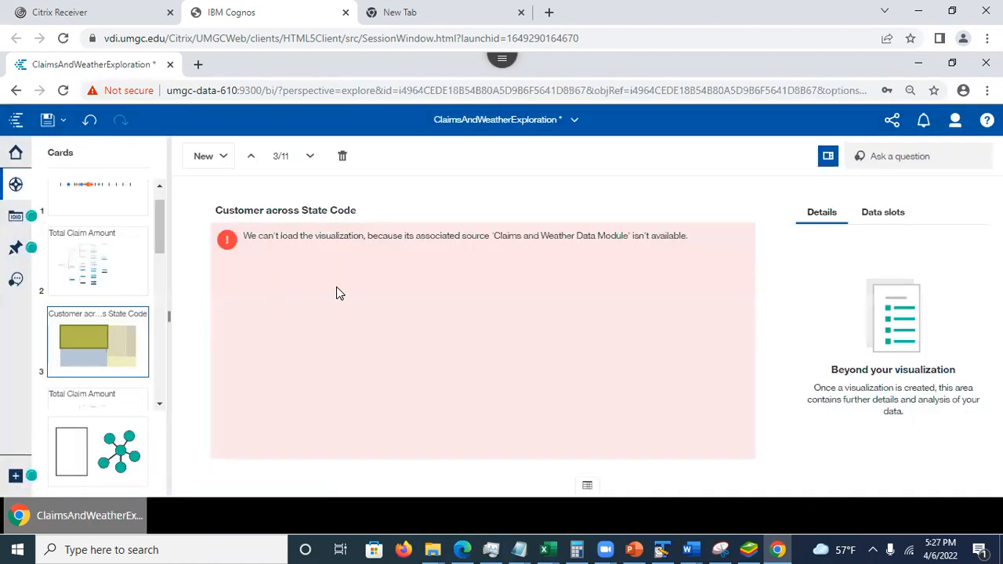
- Close ClaimsAndWeatherExploration without saving its changes
{"action": "left_click", "coordinate": [576, 122]}
{"action": "left_click", "coordinate": [621, 216]}
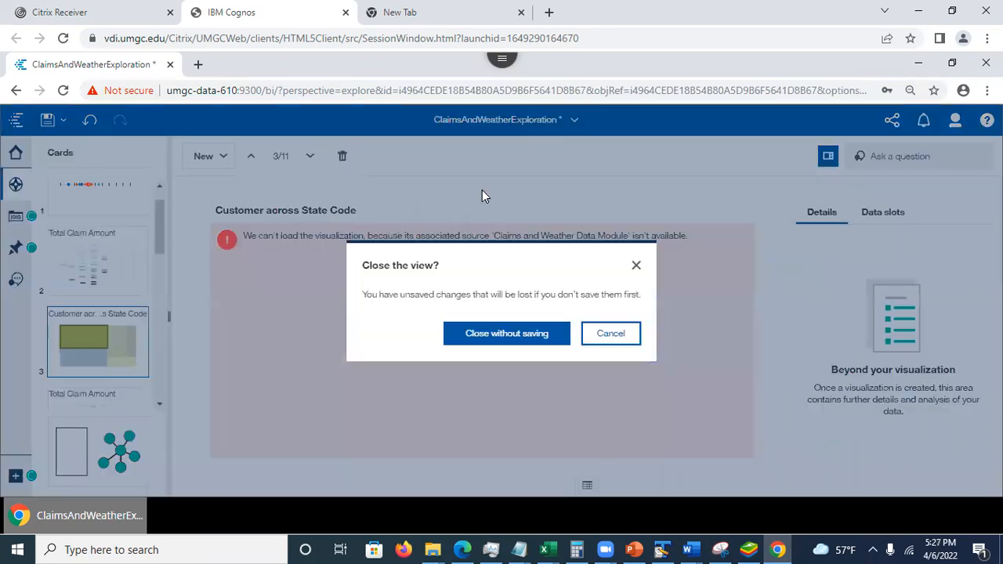
{"action": "left_click", "coordinate": [533, 335]}
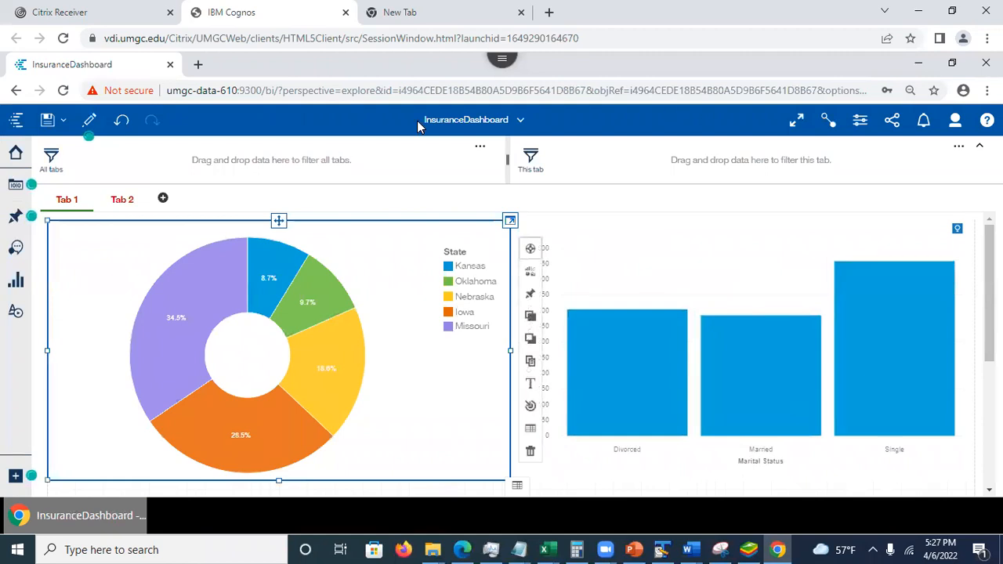
- From the home page, create a new exploration based on the Claims and Weather data module in My content
{"action": "left_click", "coordinate": [511, 127]}
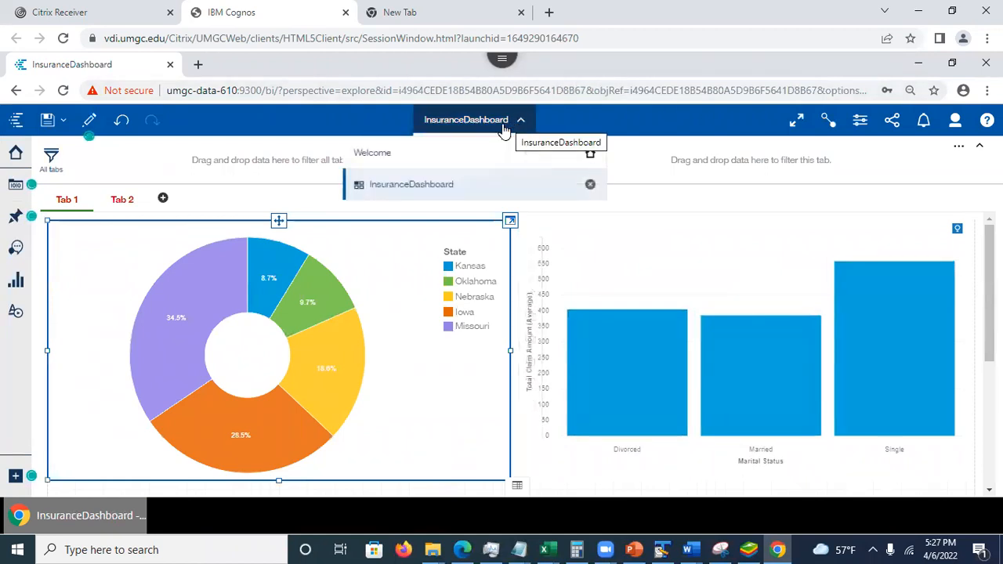
{"action": "left_click", "coordinate": [423, 157]}
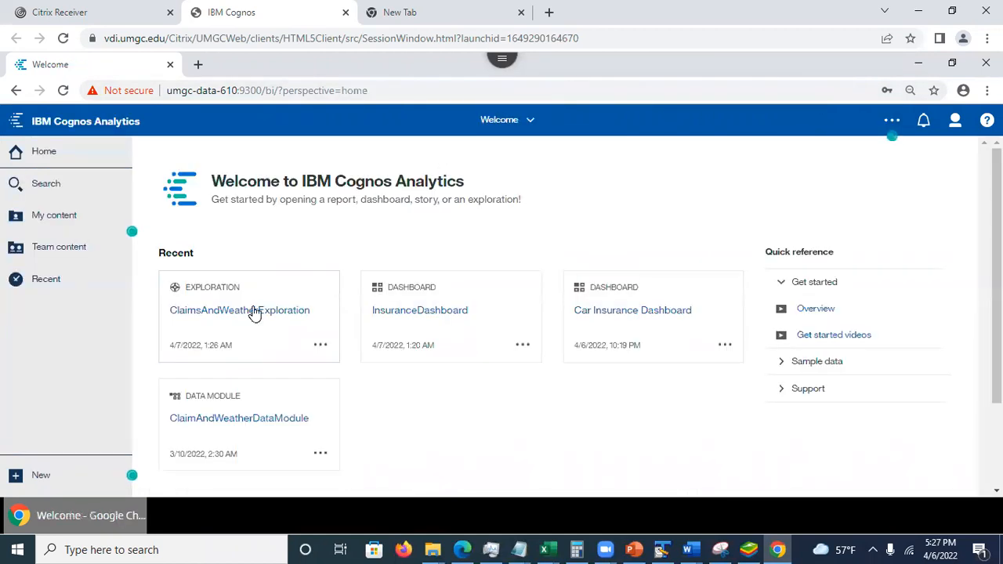
{"action": "left_click", "coordinate": [67, 227]}
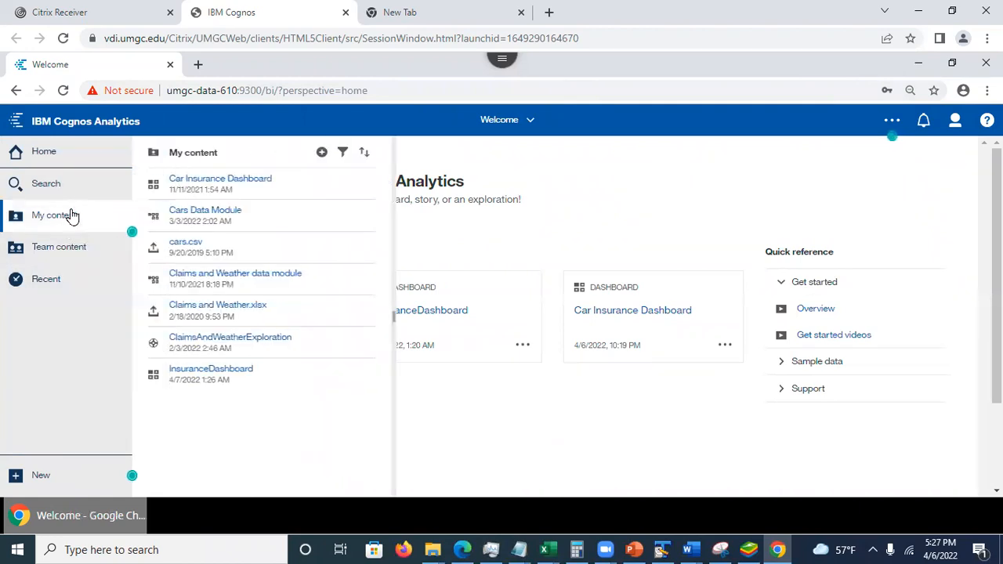
{"action": "left_click", "coordinate": [369, 283]}
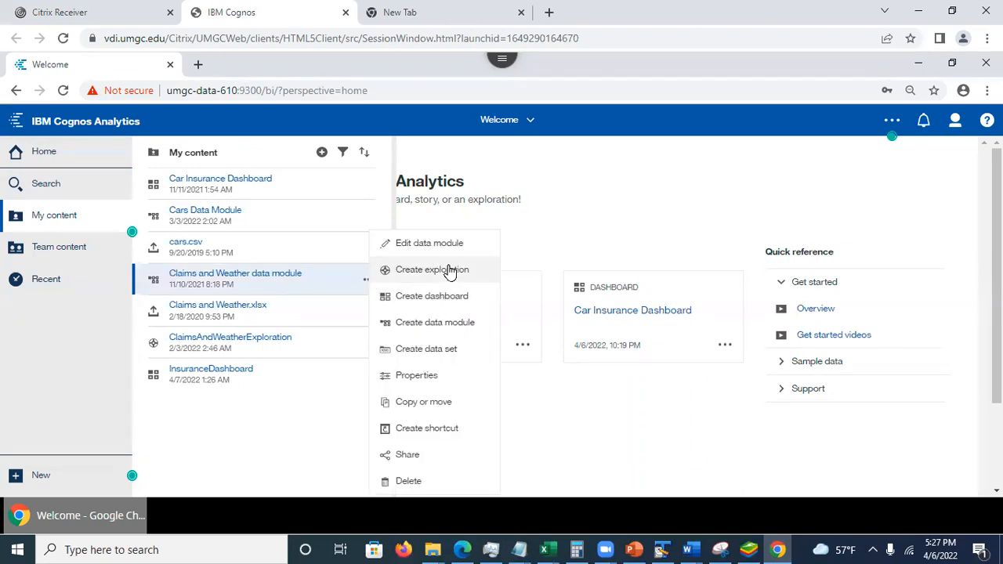
{"action": "left_click", "coordinate": [451, 271]}
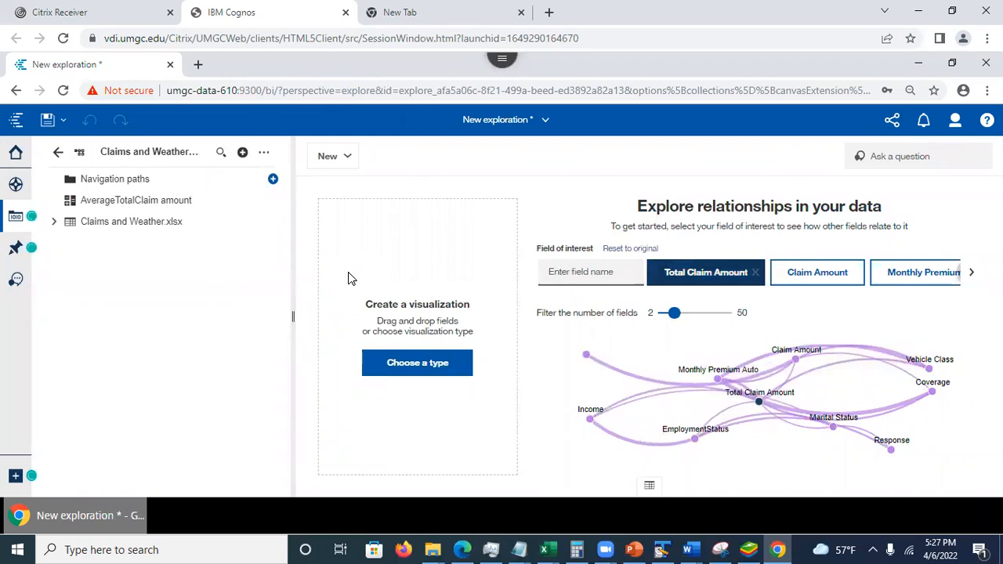
- Add a new blank card to the exploration and choose Decision tree as its visualization type
{"action": "left_click", "coordinate": [16, 186]}
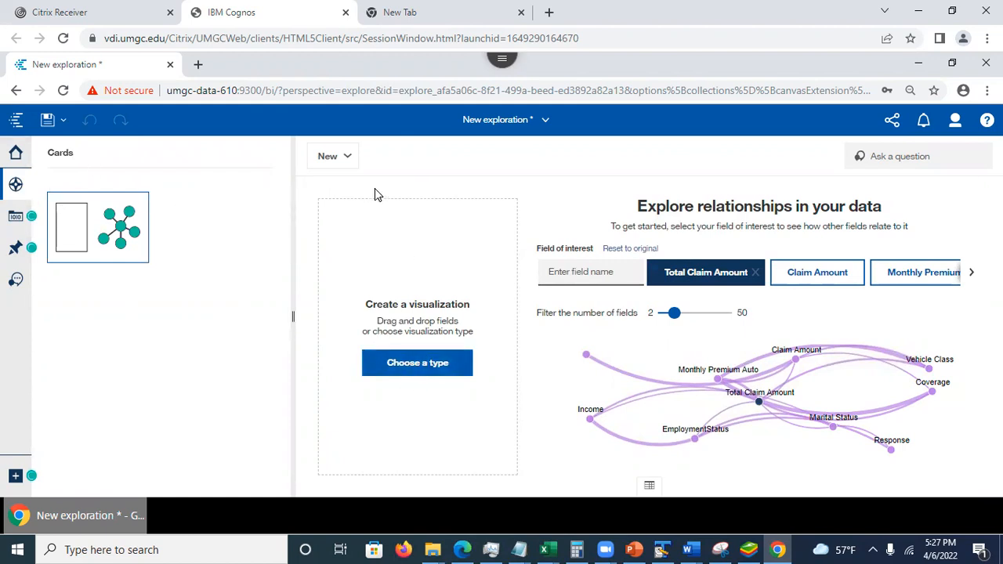
{"action": "left_click", "coordinate": [328, 156]}
{"action": "left_click", "coordinate": [361, 227]}
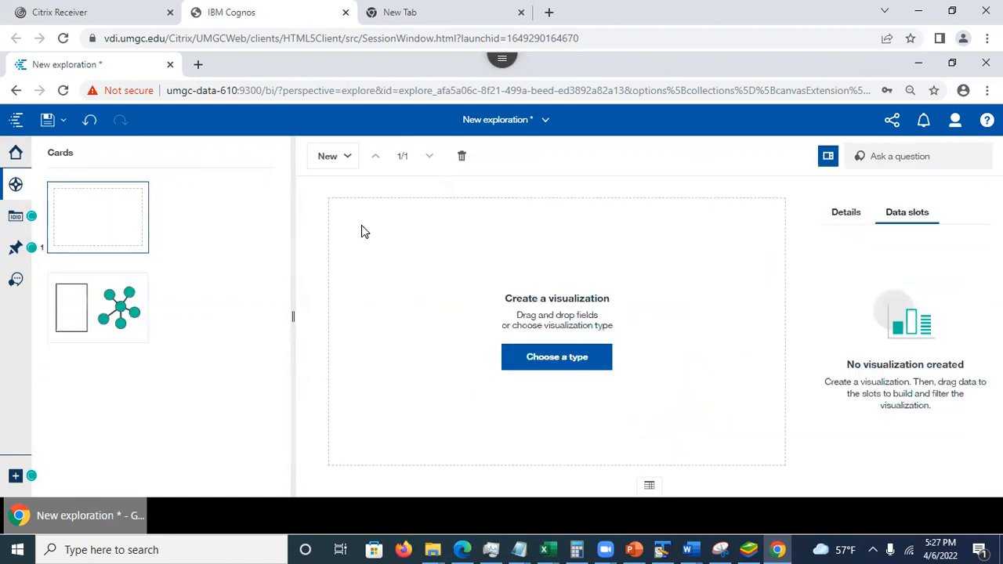
{"action": "left_click", "coordinate": [548, 367]}
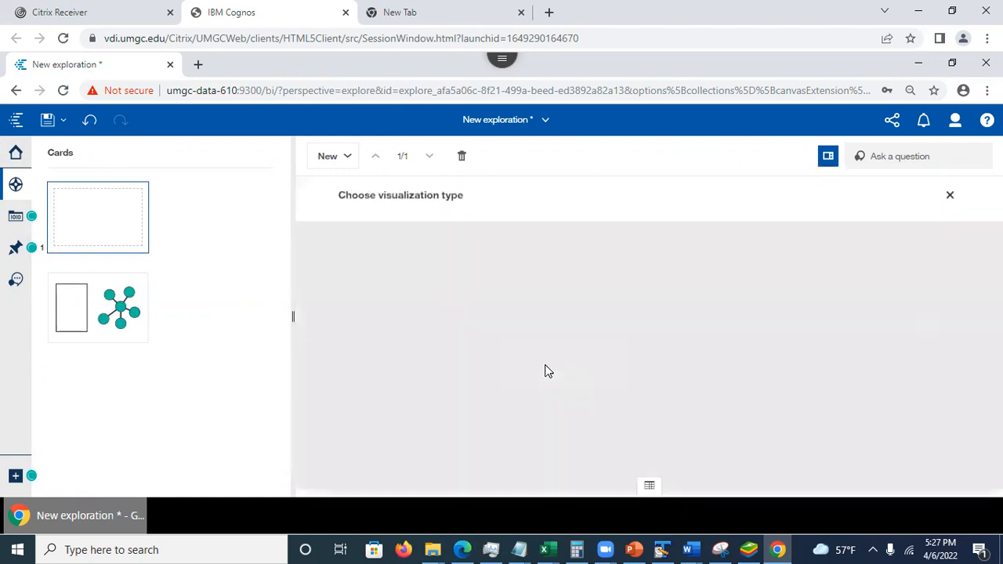
{"action": "left_click_drag", "start_coordinate": [996, 320], "coordinate": [996, 439]}
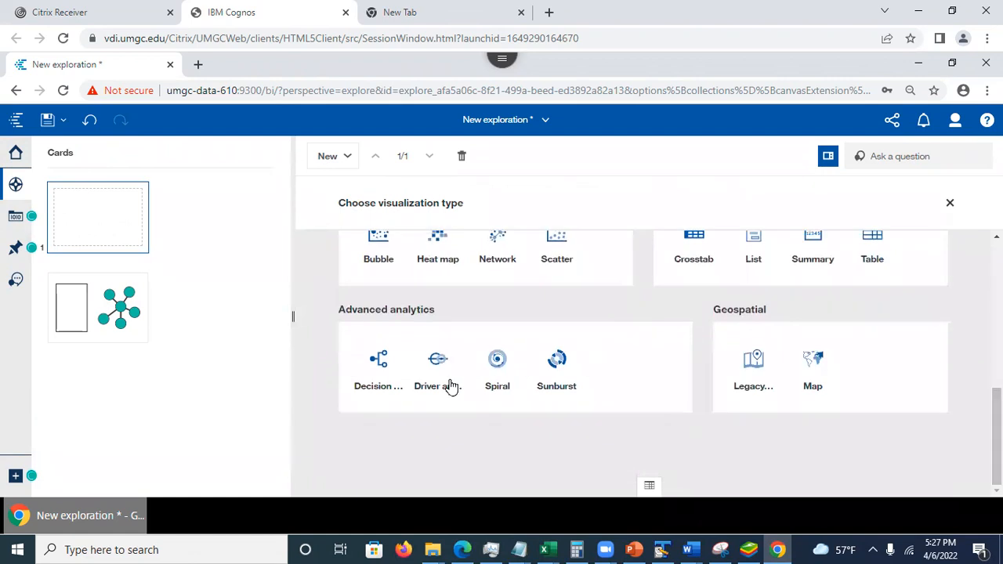
{"action": "left_click", "coordinate": [378, 359]}
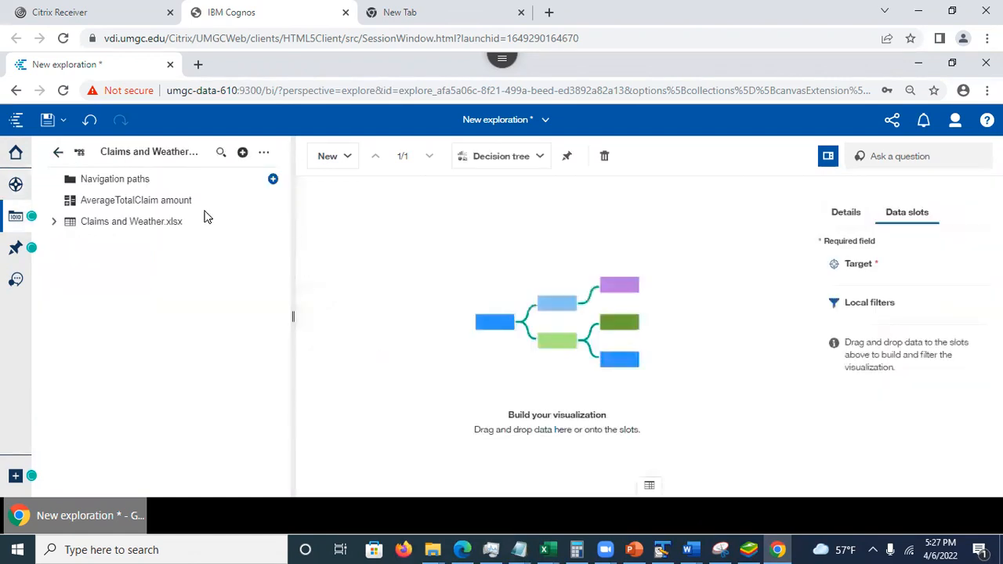
- Assign the Total Claim Amount field from Claims and Weather.xlsx as the decision tree's target
{"action": "left_click", "coordinate": [52, 222]}
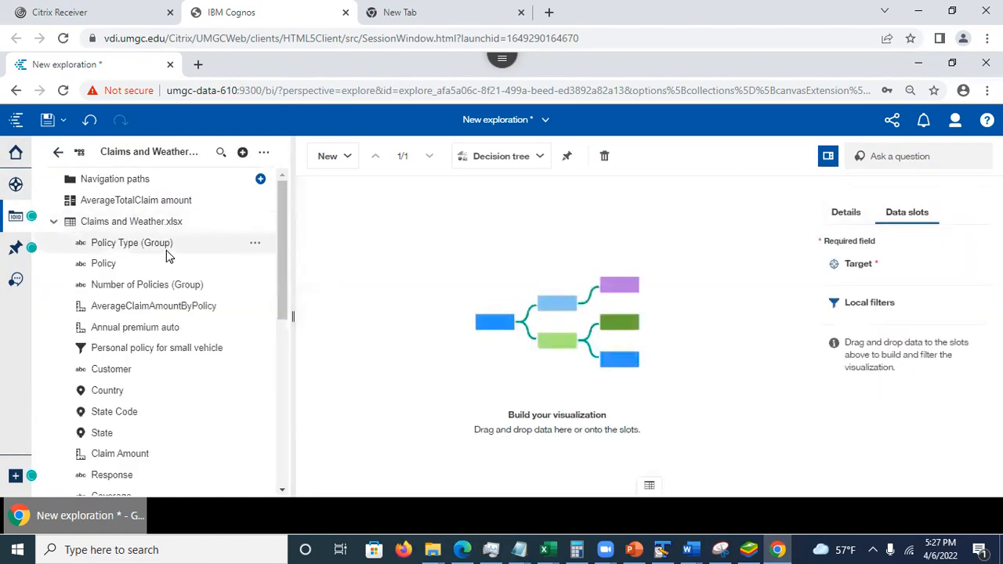
{"action": "left_click_drag", "start_coordinate": [286, 306], "coordinate": [307, 458]}
{"action": "left_click_drag", "start_coordinate": [117, 450], "coordinate": [875, 264]}
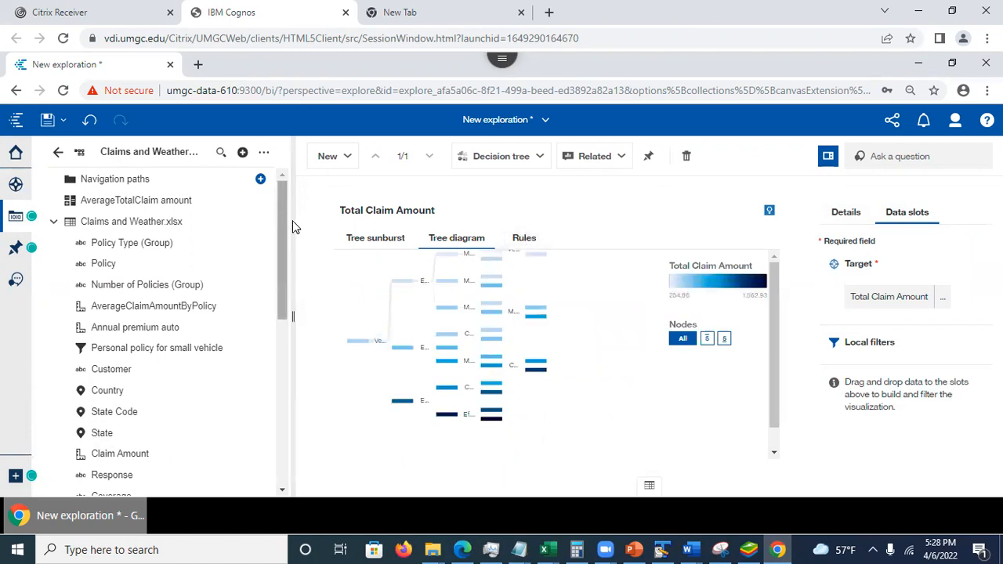
- Pin the Total Claim Amount decision tree and show the list of saved pins
{"action": "left_click", "coordinate": [15, 184]}
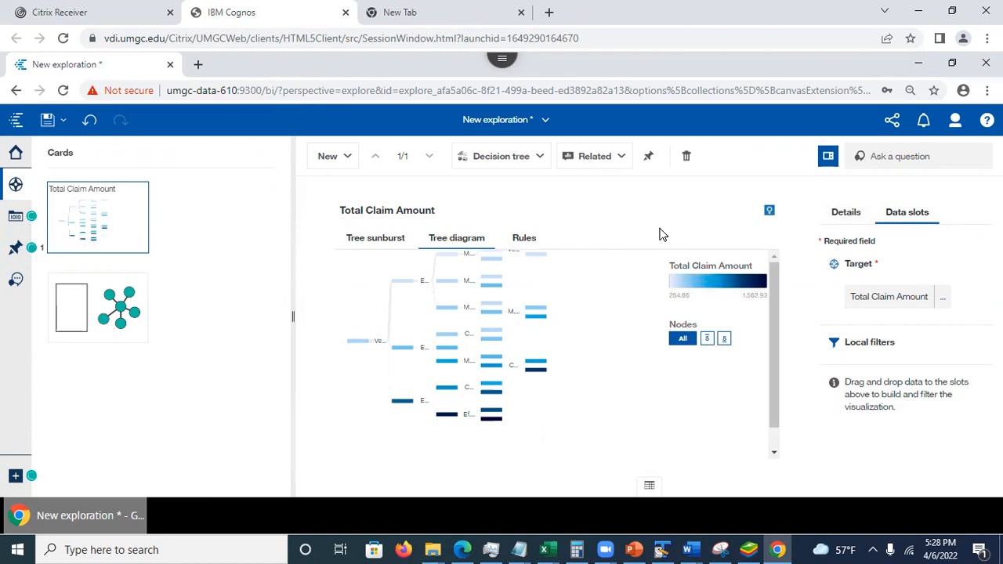
{"action": "left_click", "coordinate": [649, 158]}
{"action": "left_click", "coordinate": [650, 158]}
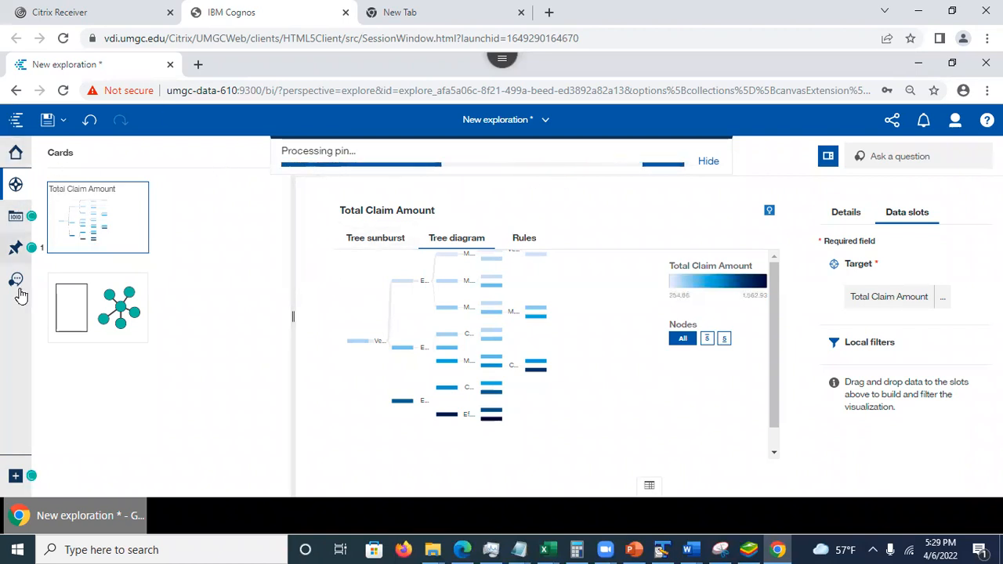
{"action": "left_click", "coordinate": [14, 252]}
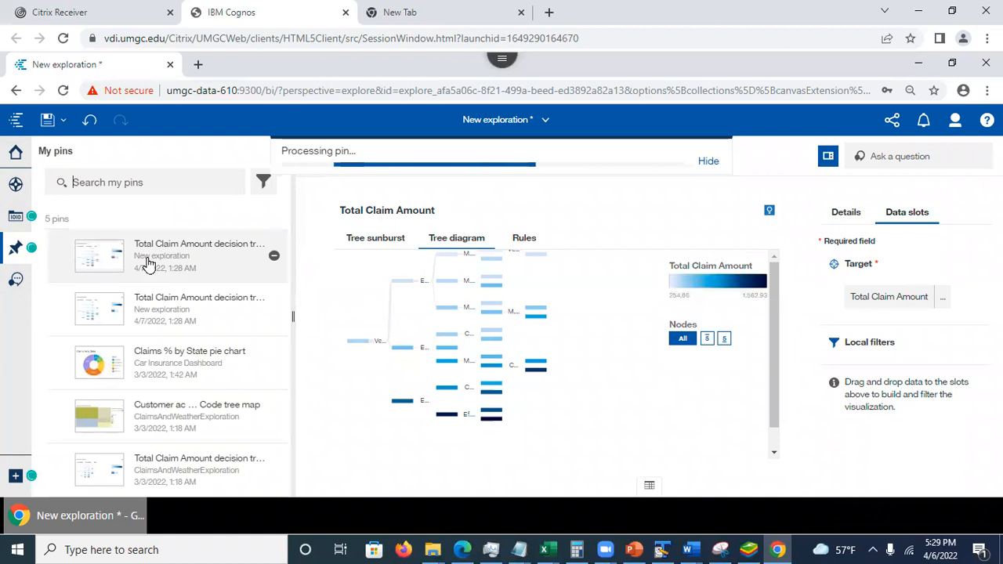
- Show the Total Claim Amount decision tree in the exploration as a tree sunburst
{"action": "left_click", "coordinate": [540, 121]}
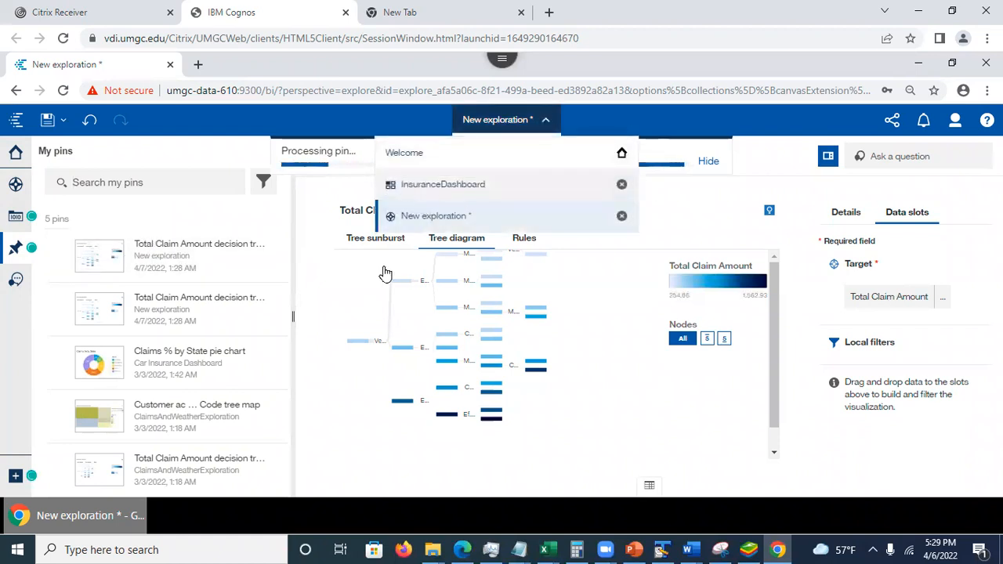
{"action": "left_click", "coordinate": [353, 237]}
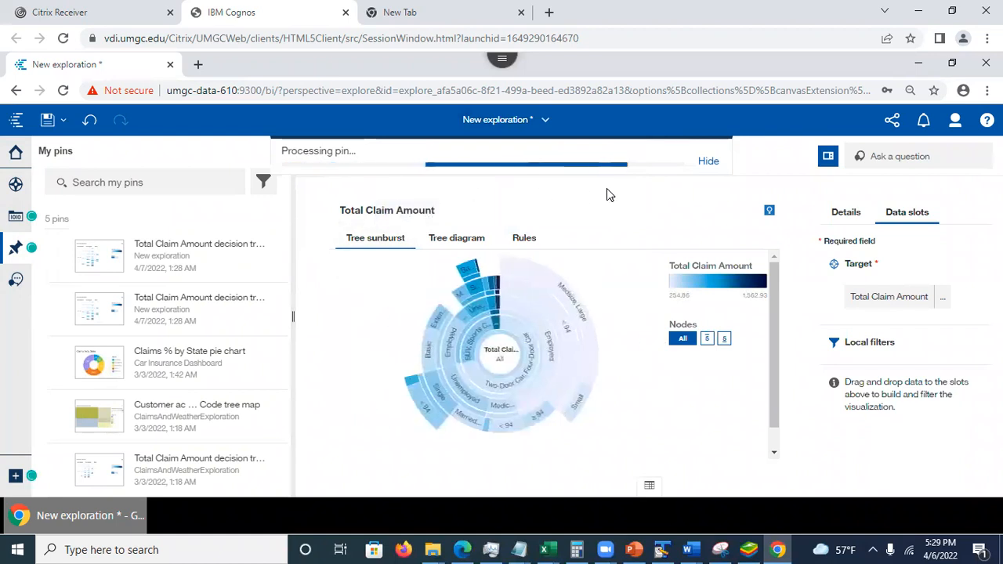
{"action": "left_click", "coordinate": [551, 123]}
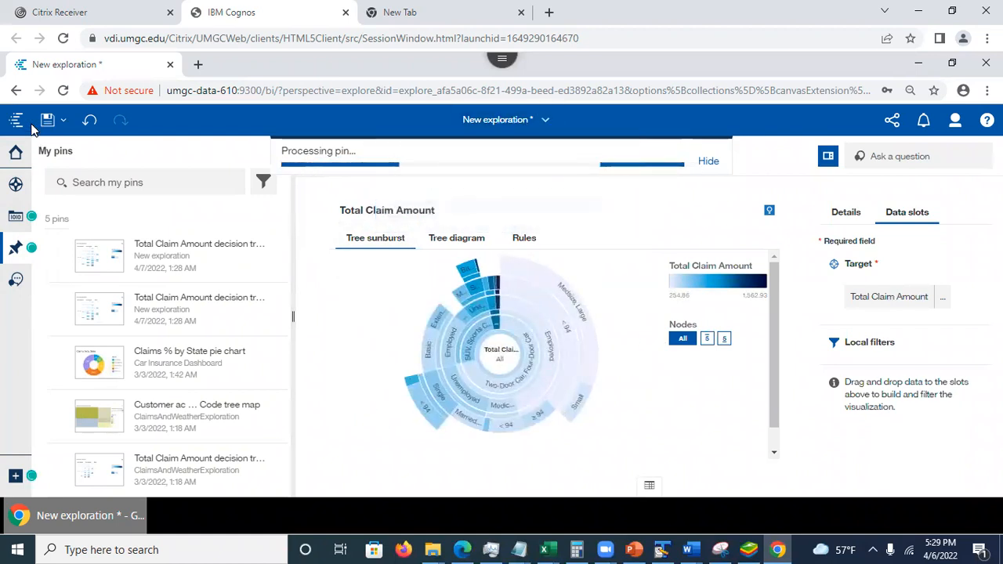
- Save the exploration in My content under the name Insurance exploration
{"action": "left_click", "coordinate": [63, 121]}
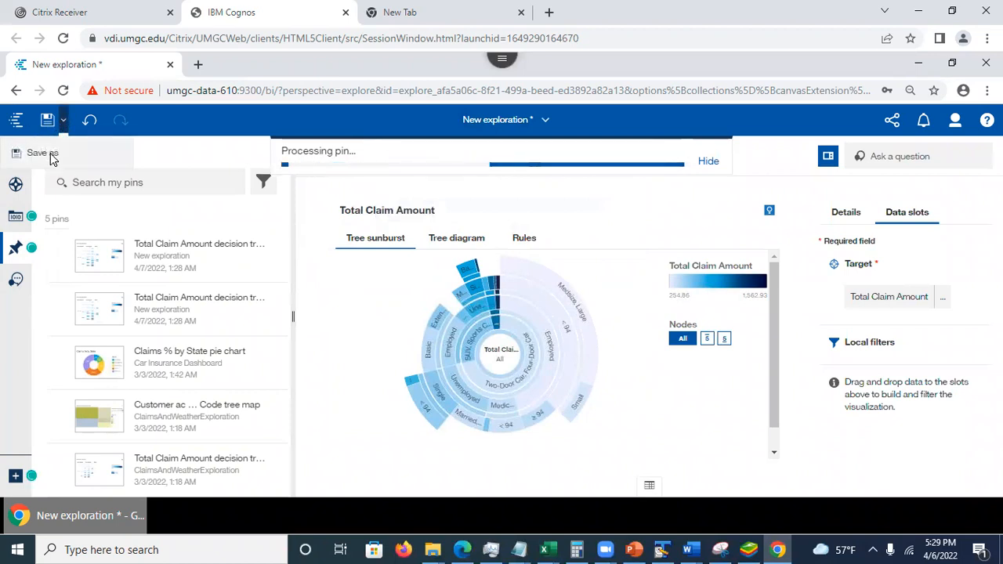
{"action": "left_click", "coordinate": [47, 156]}
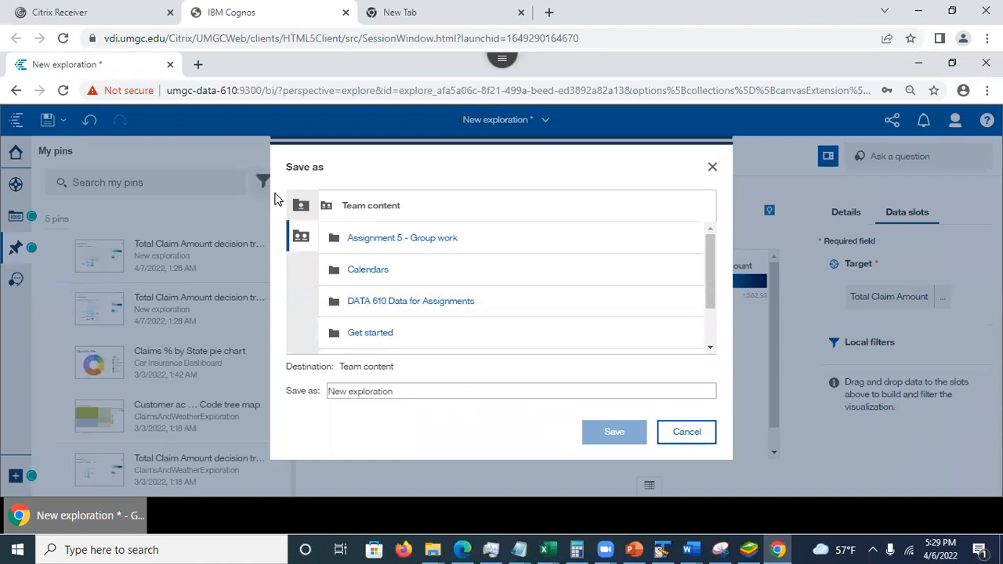
{"action": "left_click", "coordinate": [300, 205]}
{"action": "left_click", "coordinate": [538, 388]}
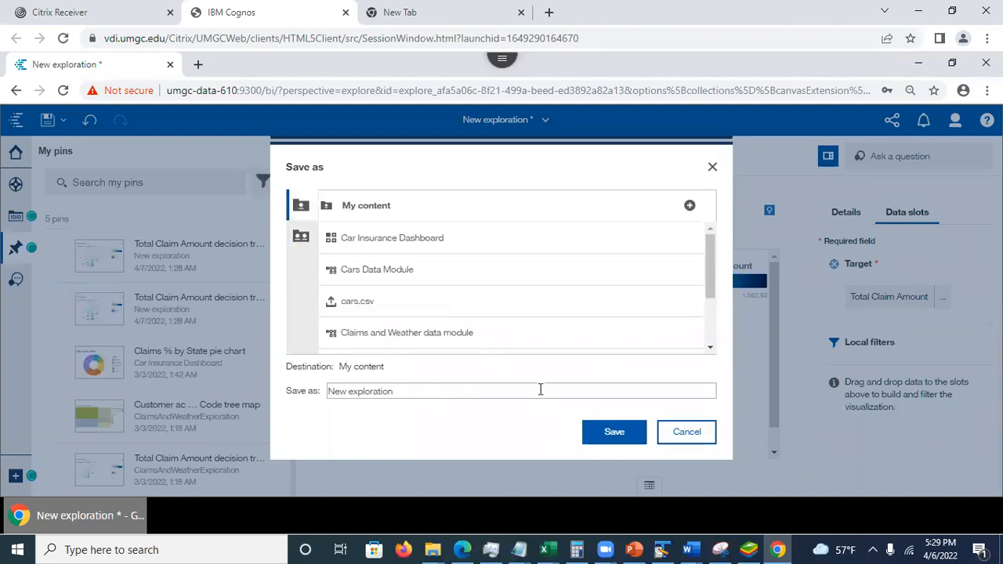
{"action": "key", "text": "BackSpace"}
{"action": "key", "text": "BackSpace"}
{"action": "key", "text": "BackSpace"}
{"action": "key", "text": "BackSpace"}
{"action": "key", "text": "BackSpace"}
{"action": "key", "text": "BackSpace"}
{"action": "key", "text": "BackSpace"}
{"action": "key", "text": "BackSpace"}
{"action": "key", "text": "BackSpace"}
{"action": "key", "text": "BackSpace"}
{"action": "key", "text": "BackSpace"}
{"action": "key", "text": "BackSpace"}
{"action": "key", "text": "BackSpace"}
{"action": "key", "text": "BackSpace"}
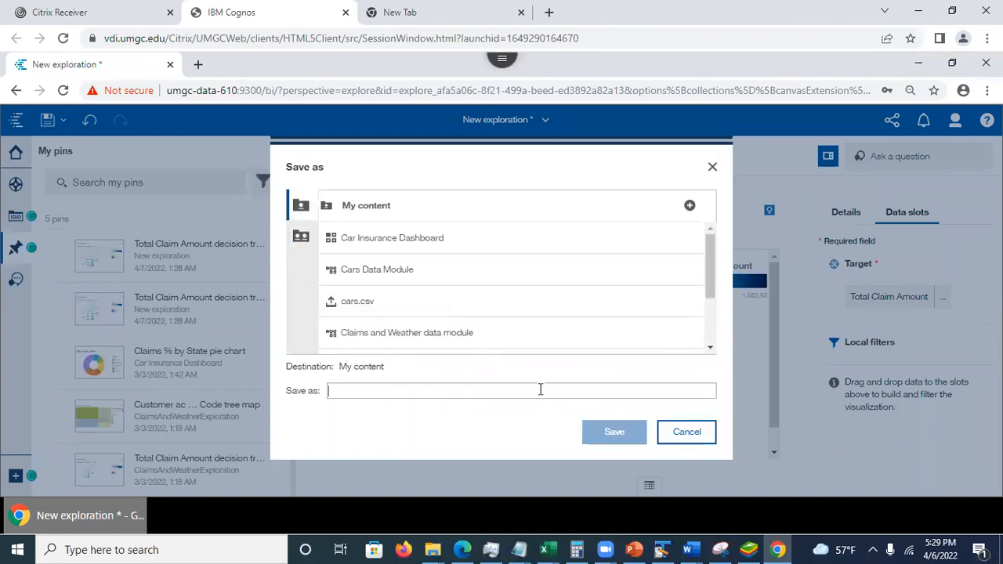
{"action": "type", "text": "Insurance exploration"}
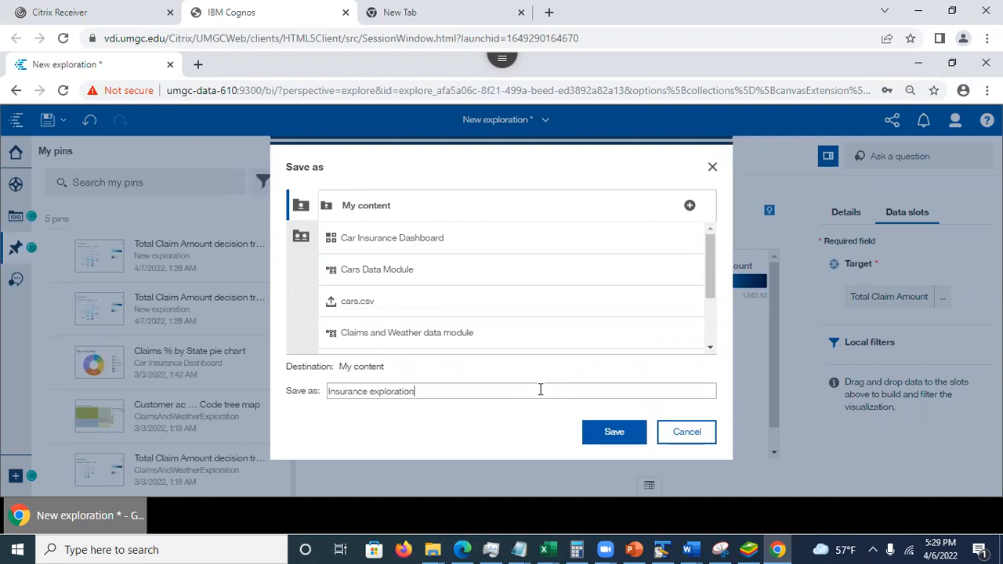
{"action": "left_click", "coordinate": [615, 431]}
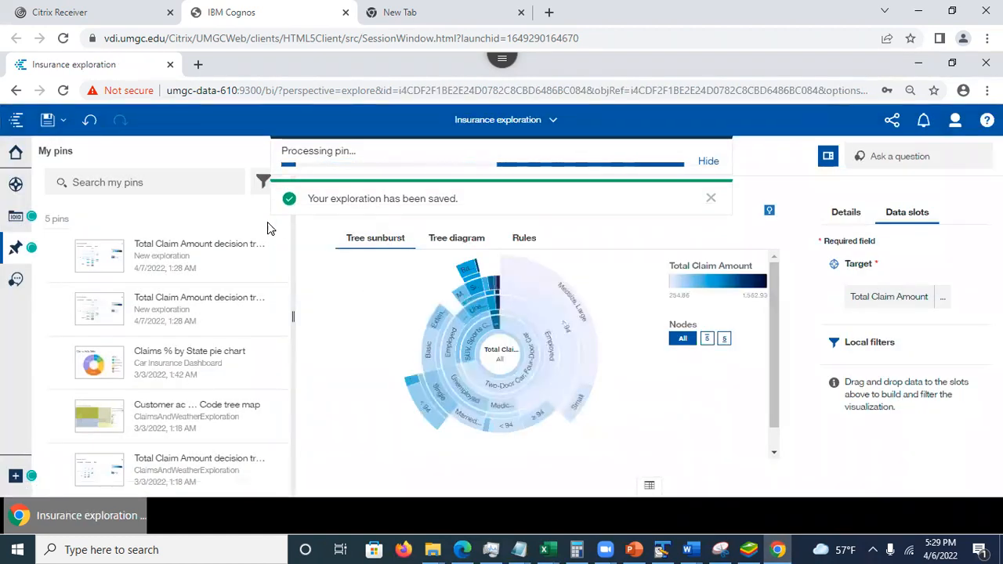
- Close the Insurance exploration to return to InsuranceDashboard and hide the pin processing notice
{"action": "left_click", "coordinate": [553, 123]}
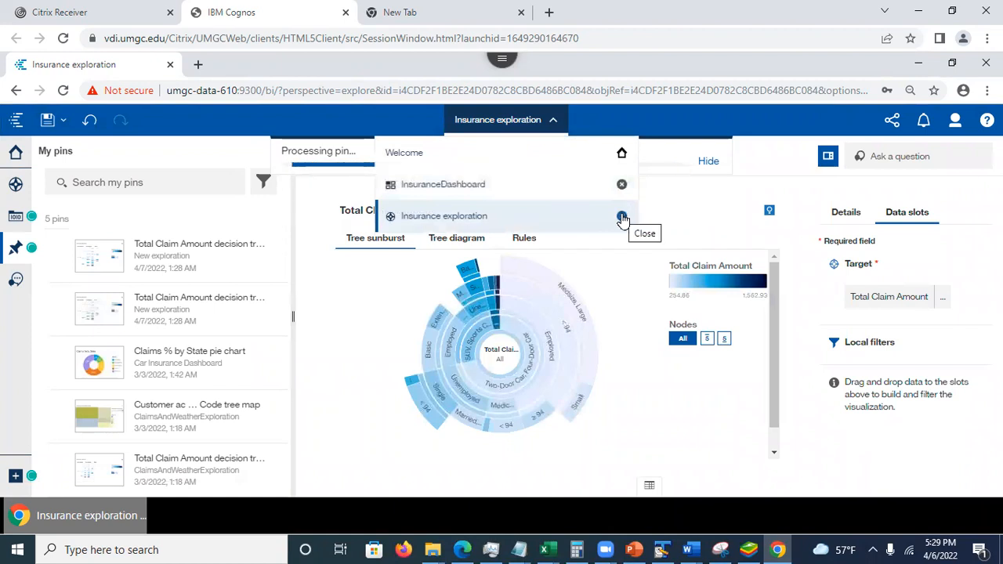
{"action": "left_click", "coordinate": [622, 219]}
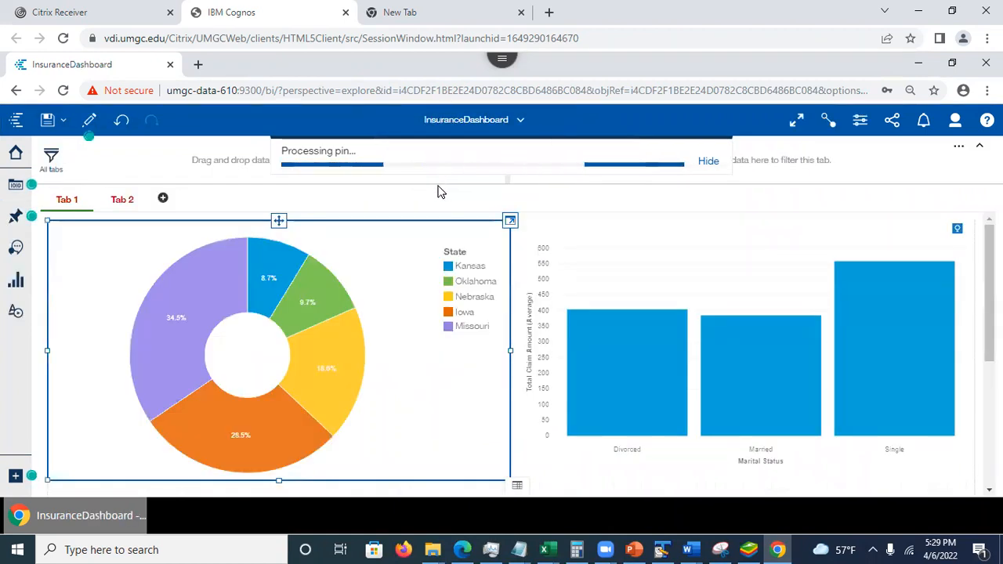
{"action": "left_click", "coordinate": [708, 163]}
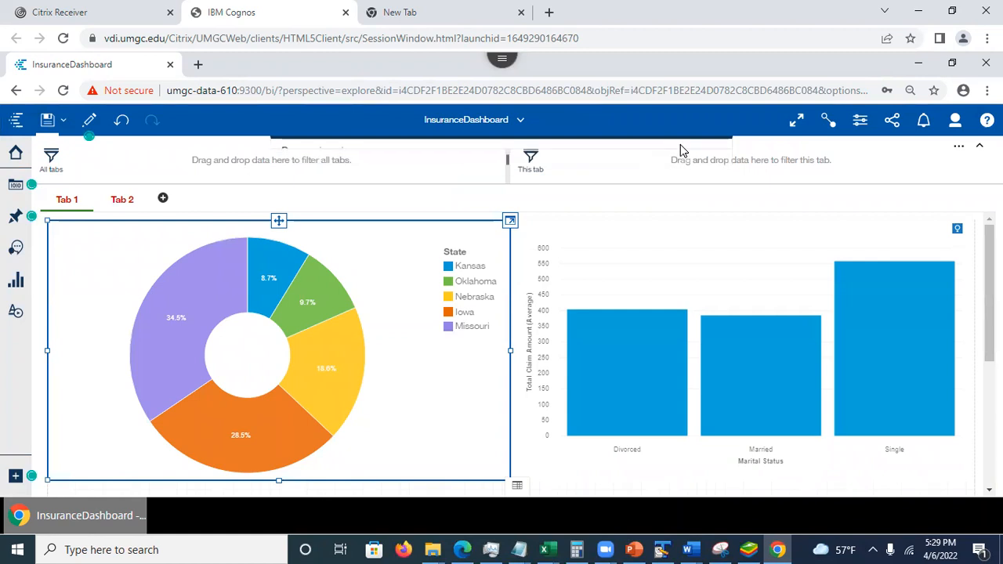
- Place the newest pinned Total Claim Amount decision tree in the empty lower-left cell of Tab 1
{"action": "scroll", "coordinate": [513, 352], "scroll_direction": "down", "scroll_amount": 5}
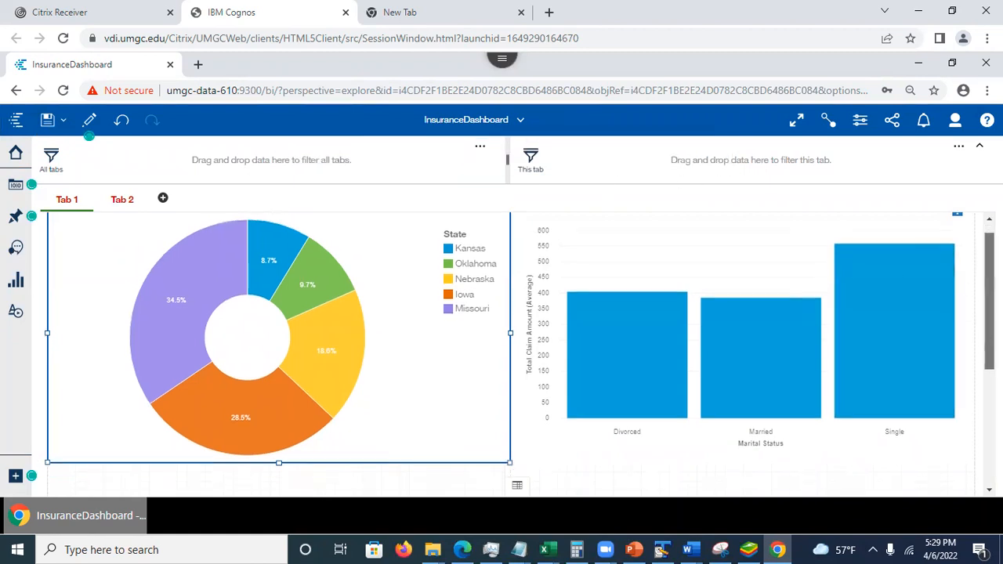
{"action": "left_click", "coordinate": [371, 352]}
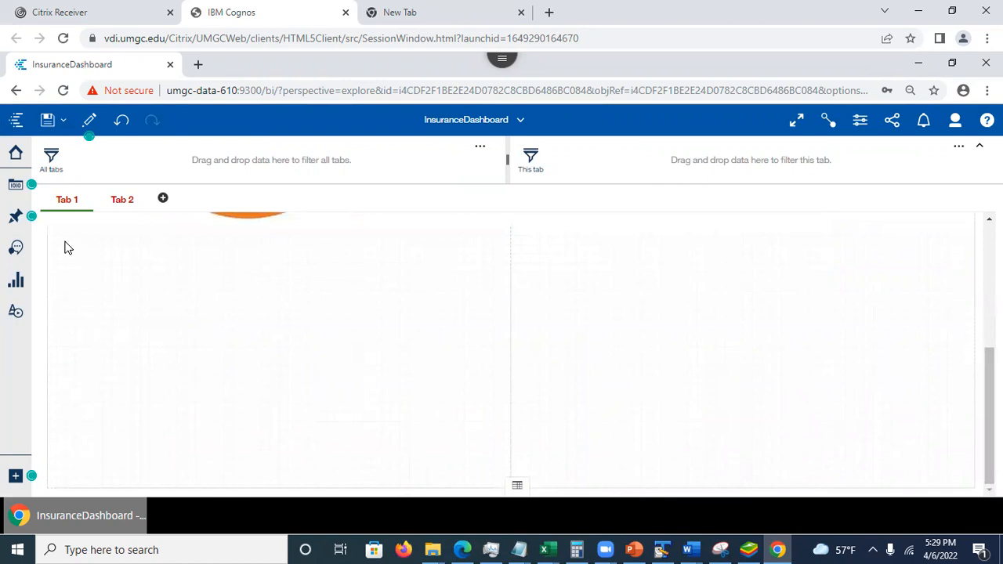
{"action": "left_click", "coordinate": [10, 218]}
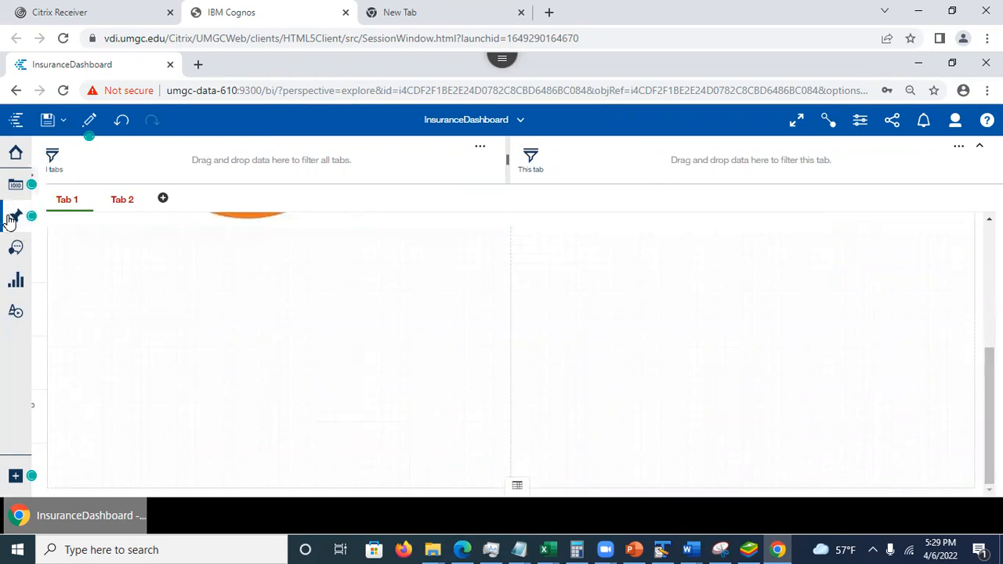
{"action": "left_click_drag", "start_coordinate": [116, 268], "coordinate": [478, 395]}
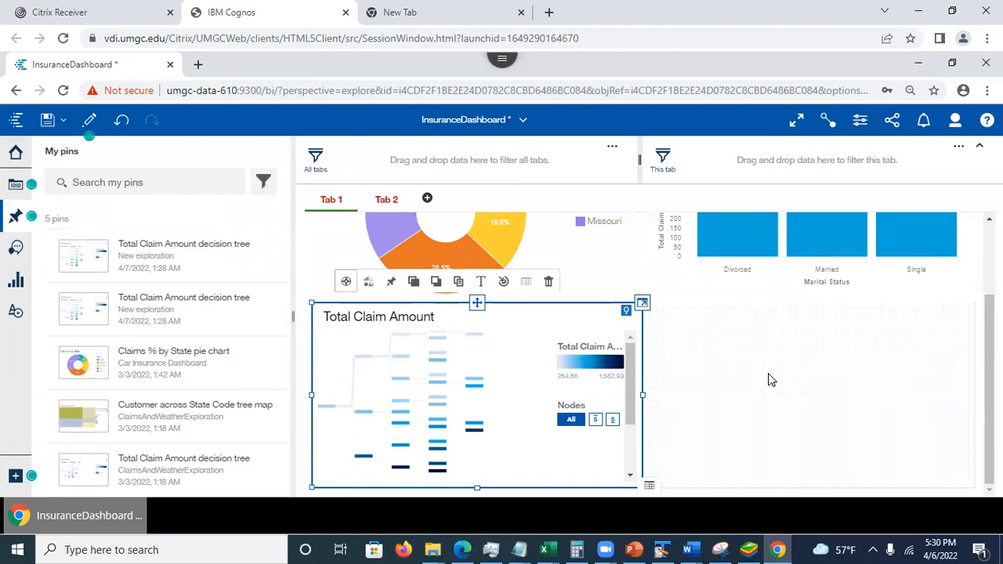
{"action": "left_click", "coordinate": [16, 216]}
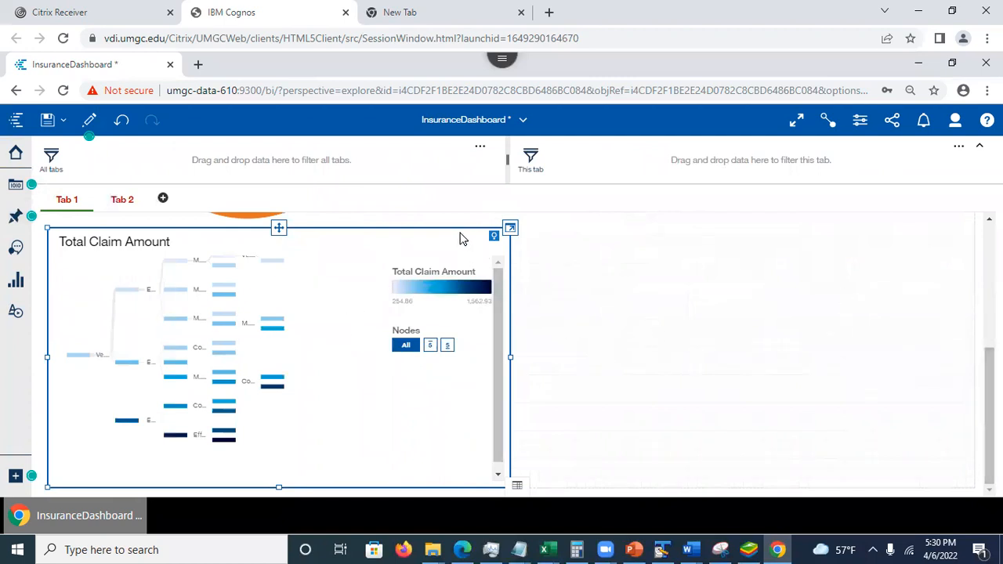
- Expand the Total Claim Amount decision tree on Tab 1 to examine its data slots, and collapse it again
{"action": "left_click", "coordinate": [511, 229]}
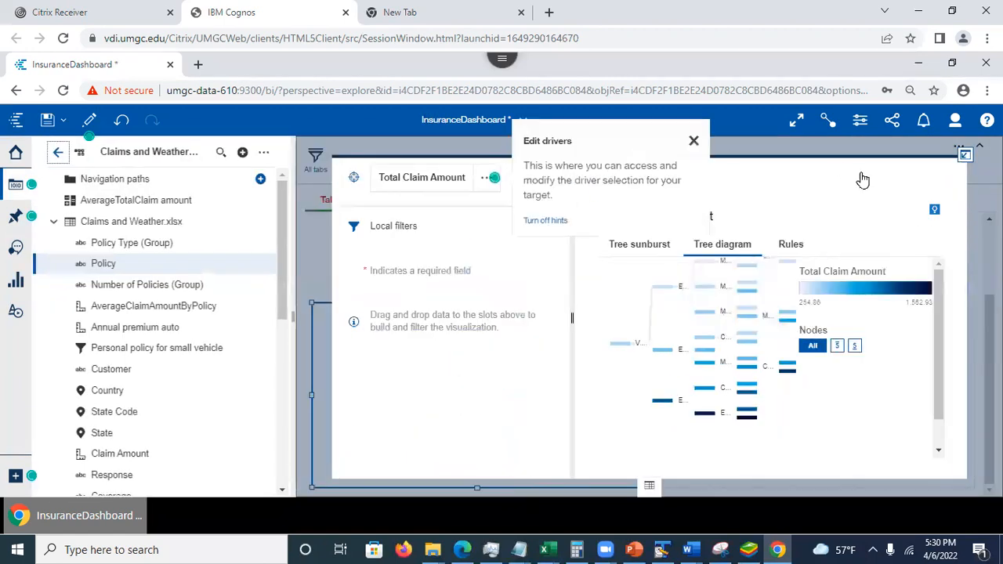
{"action": "left_click", "coordinate": [965, 156]}
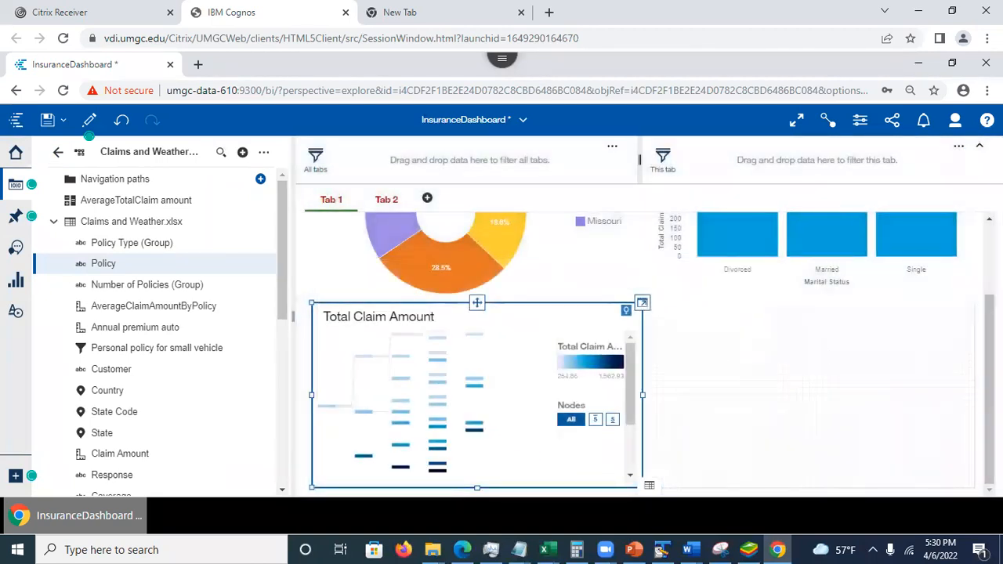
{"action": "left_click", "coordinate": [642, 307]}
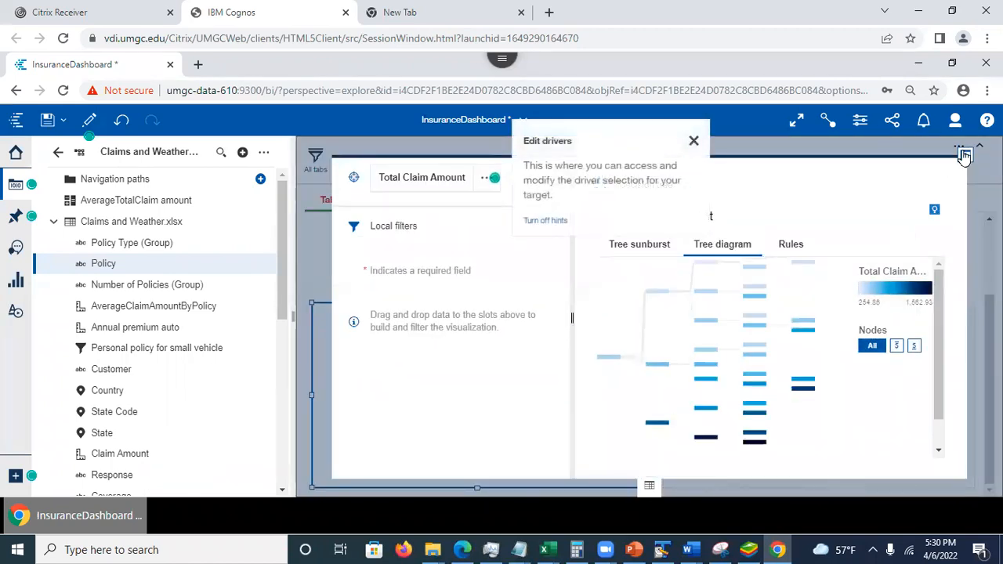
{"action": "left_click", "coordinate": [965, 156]}
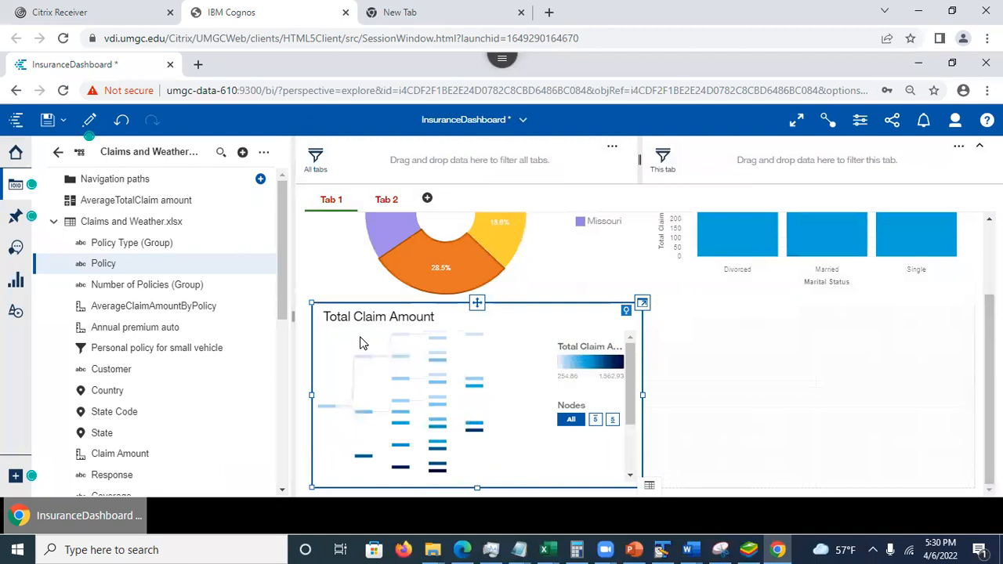
- Delete the Total Claim Amount decision tree from Tab 1
{"action": "left_click", "coordinate": [476, 303]}
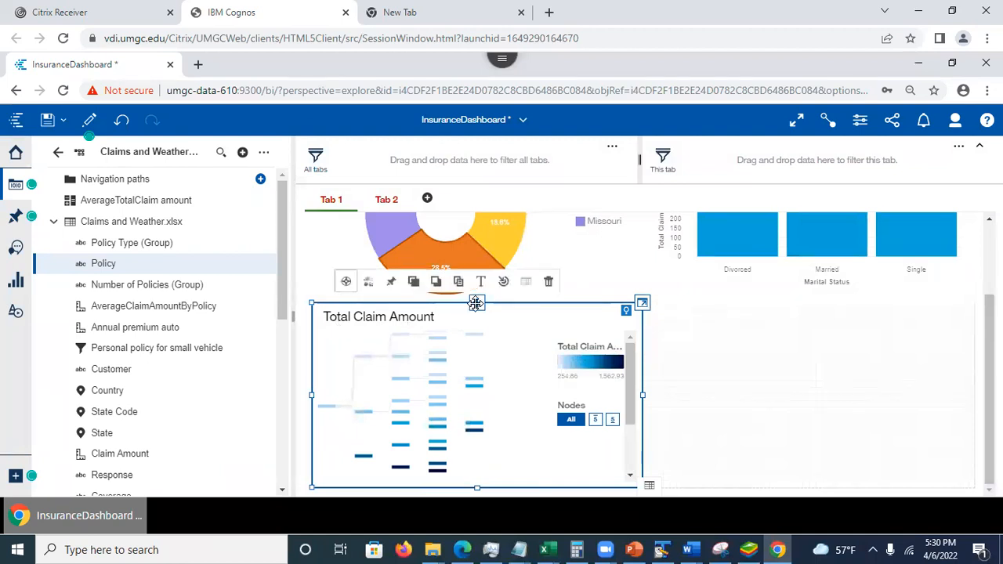
{"action": "right_click", "coordinate": [391, 289]}
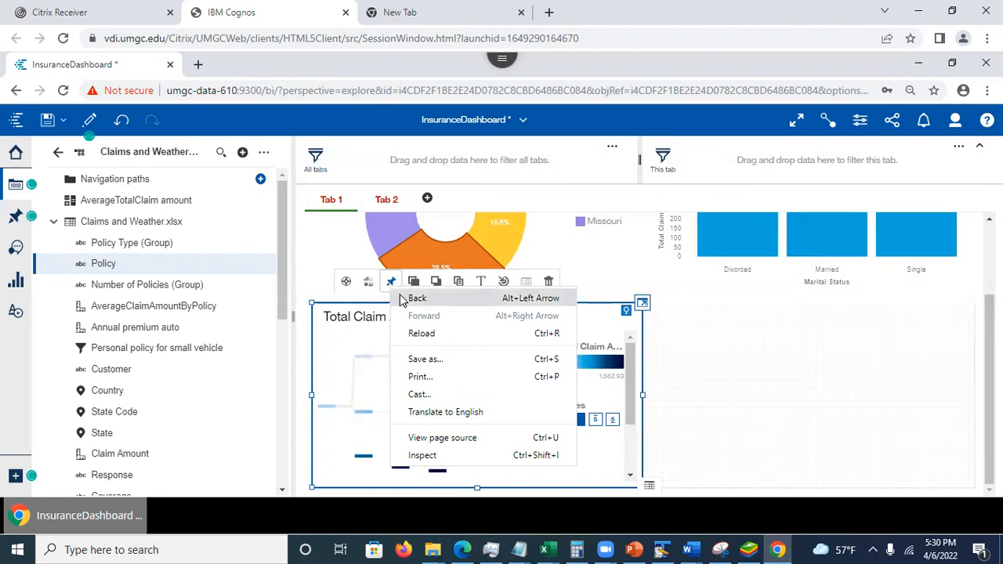
{"action": "left_click", "coordinate": [551, 283]}
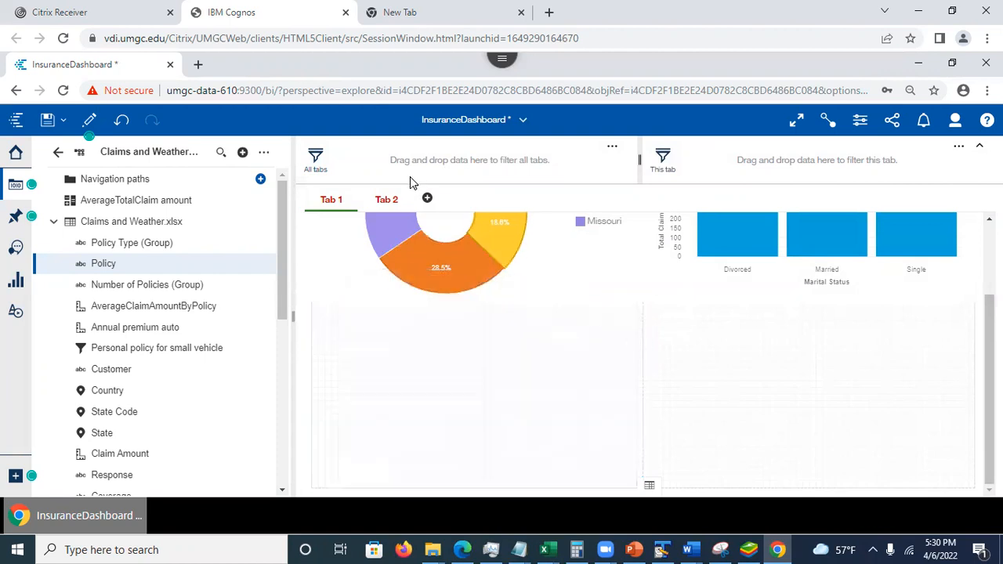
- Place the newest pinned Total Claim Amount decision tree in the upper-left cell of Tab 2 and hide the pins
{"action": "left_click", "coordinate": [388, 199]}
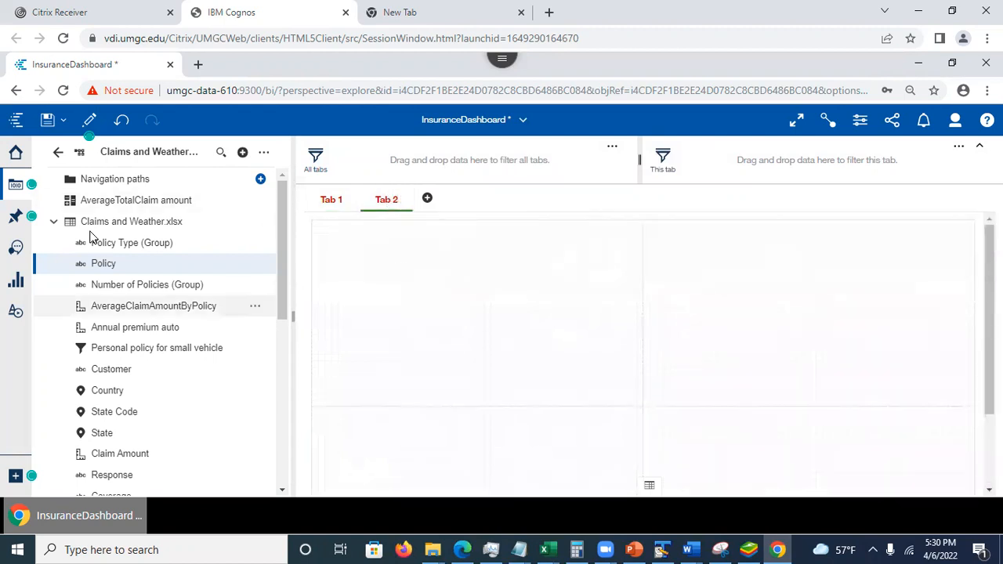
{"action": "left_click", "coordinate": [53, 222]}
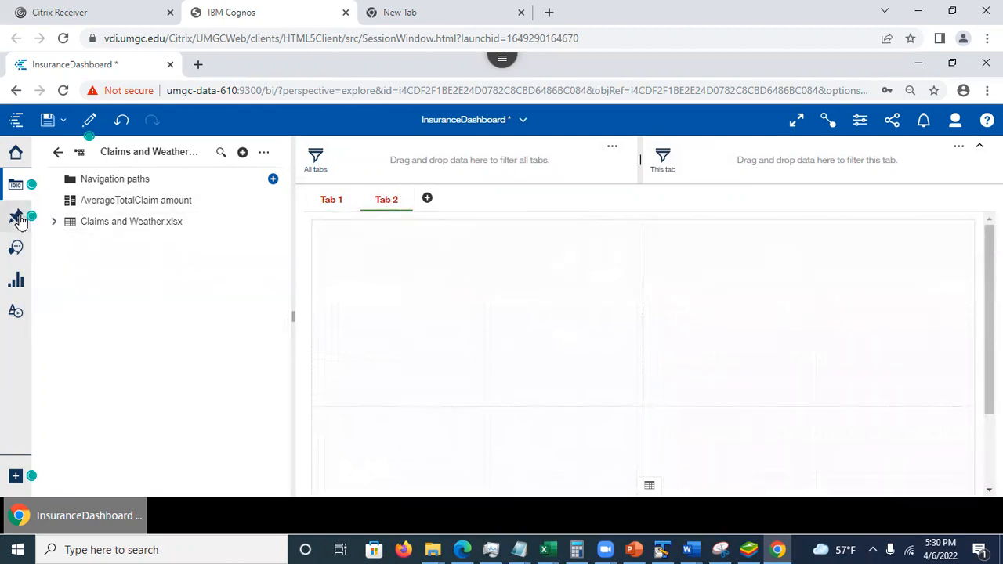
{"action": "left_click", "coordinate": [23, 218]}
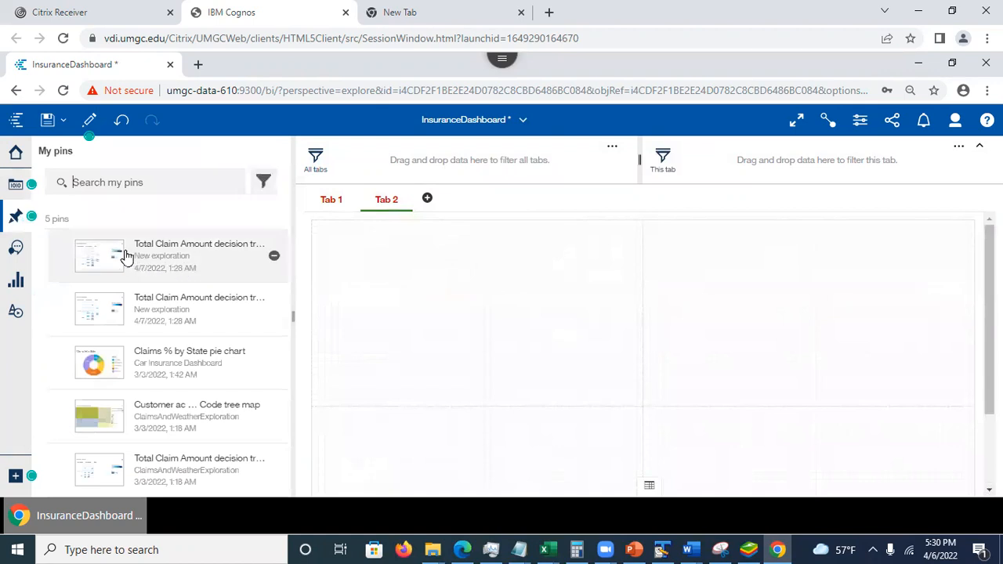
{"action": "left_click", "coordinate": [126, 253]}
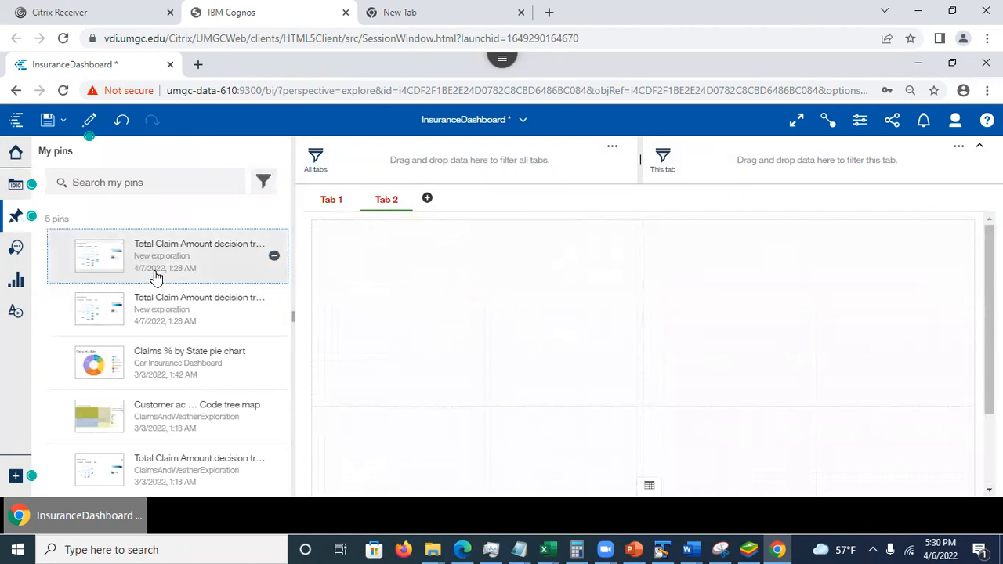
{"action": "left_click_drag", "start_coordinate": [91, 254], "coordinate": [479, 311]}
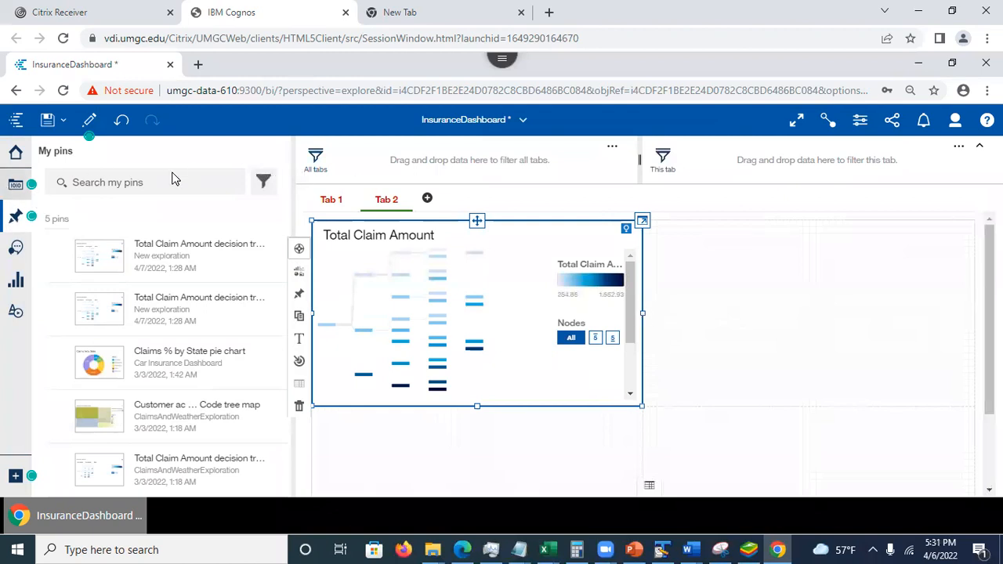
{"action": "left_click", "coordinate": [14, 215]}
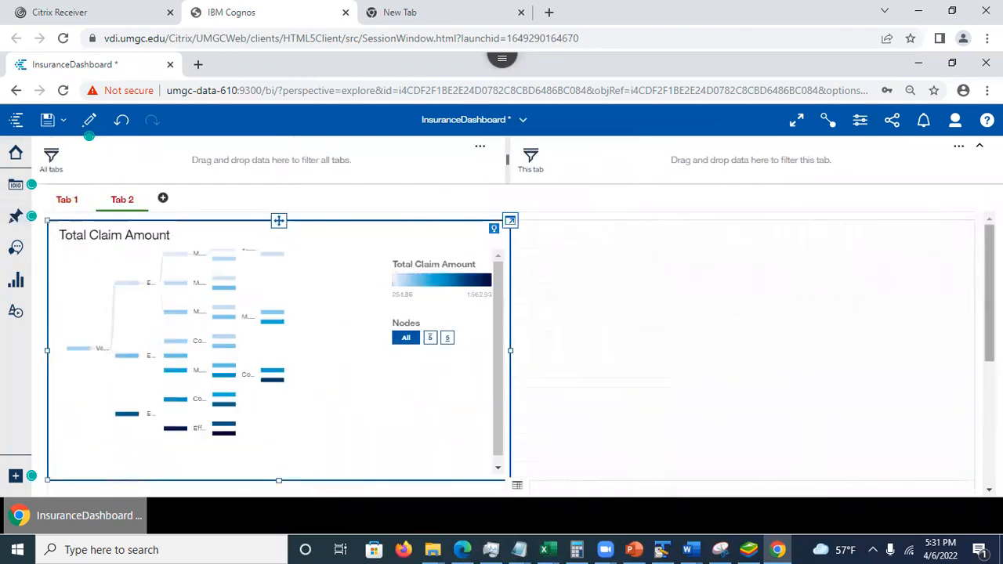
{"action": "left_click", "coordinate": [989, 294]}
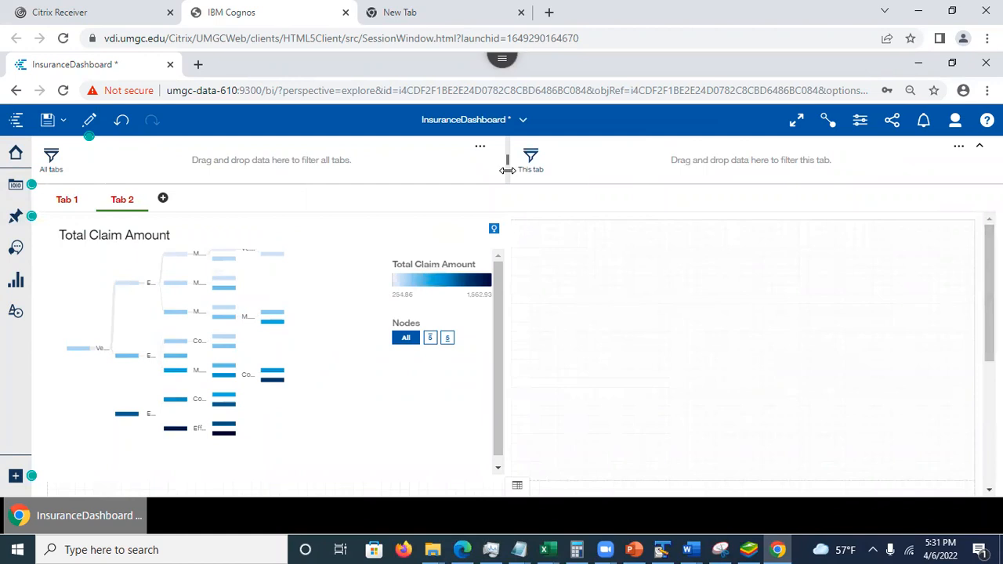
- Return to Tab 1 and review its pie and bar charts and the empty cells below them
{"action": "left_click", "coordinate": [62, 200]}
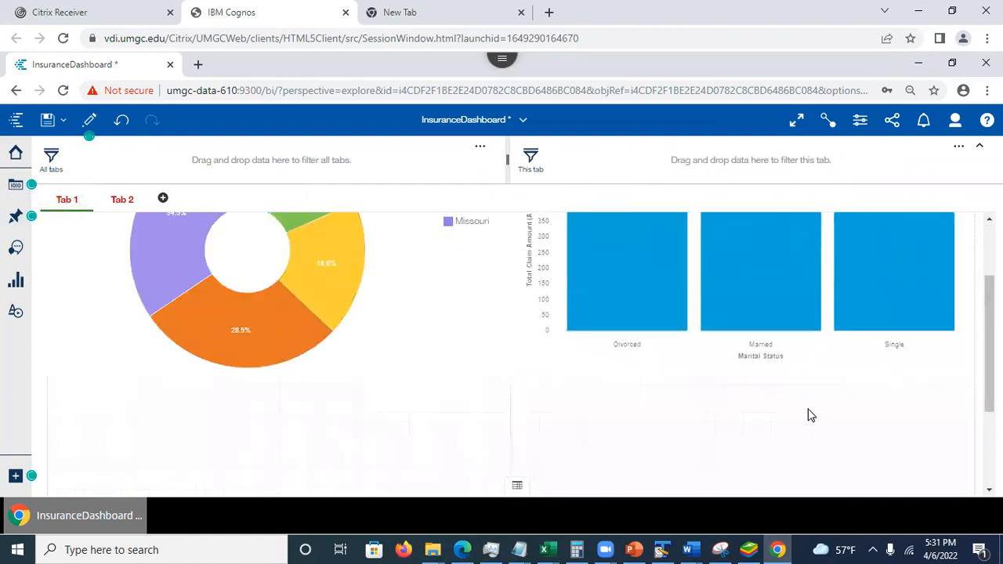
{"action": "left_click_drag", "start_coordinate": [989, 343], "coordinate": [989, 291]}
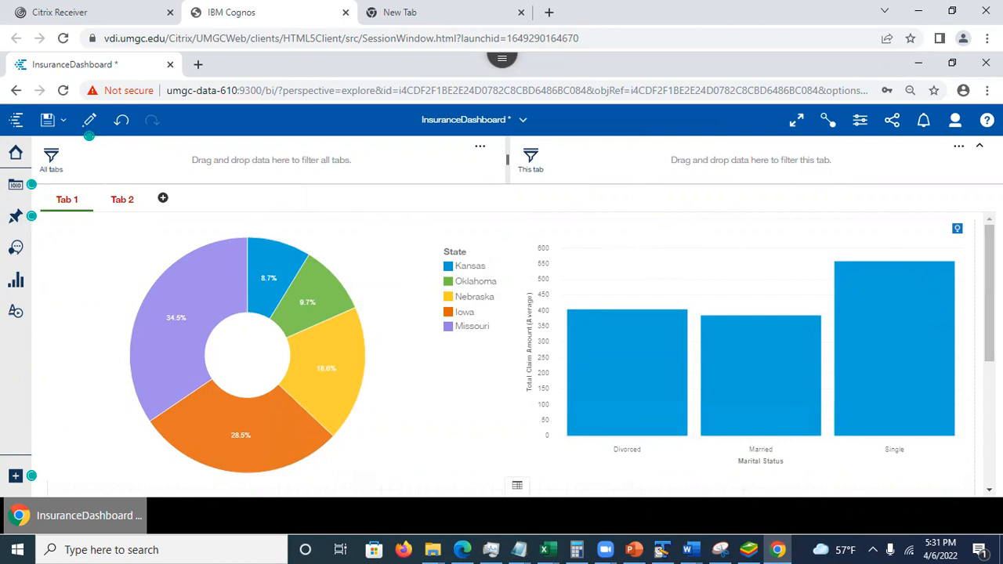
{"action": "scroll", "coordinate": [470, 452], "scroll_direction": "down", "scroll_amount": 5}
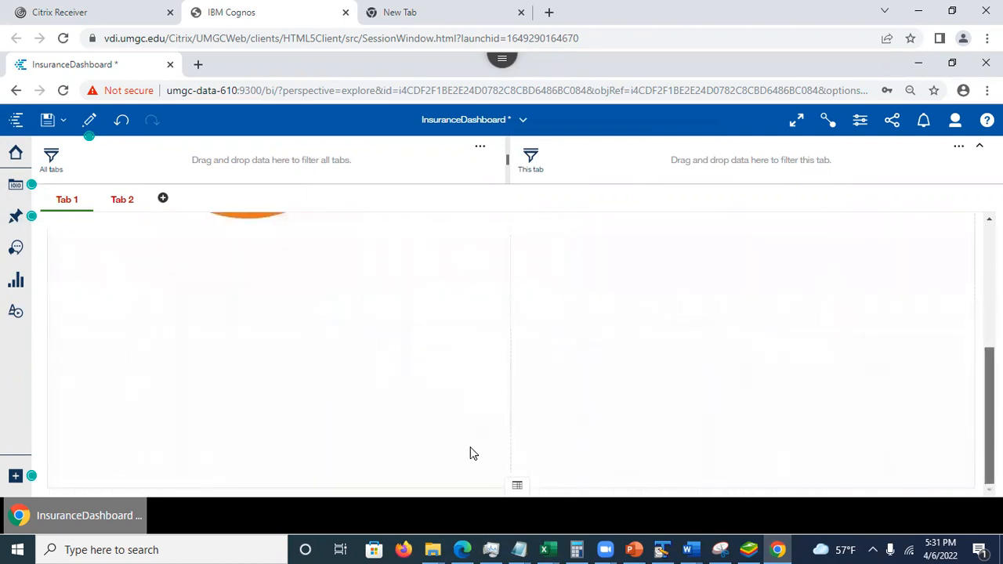
{"action": "scroll", "coordinate": [470, 452], "scroll_direction": "up", "scroll_amount": 5}
{"action": "scroll", "coordinate": [974, 347], "scroll_direction": "down", "scroll_amount": 5}
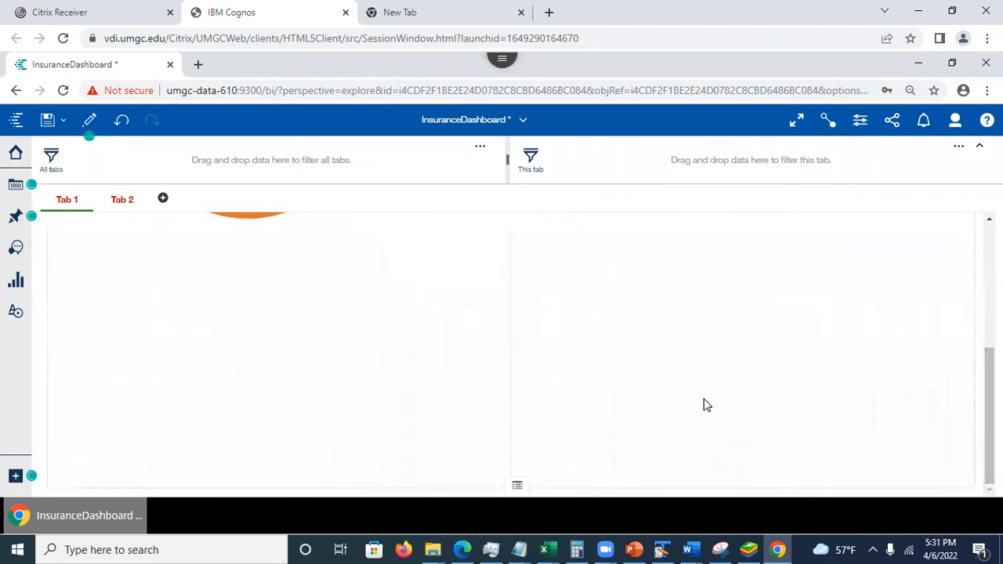
- Add the State field from Claims and Weather.xlsx to the empty lower-left cell of Tab 1 as a map
{"action": "left_click", "coordinate": [16, 284]}
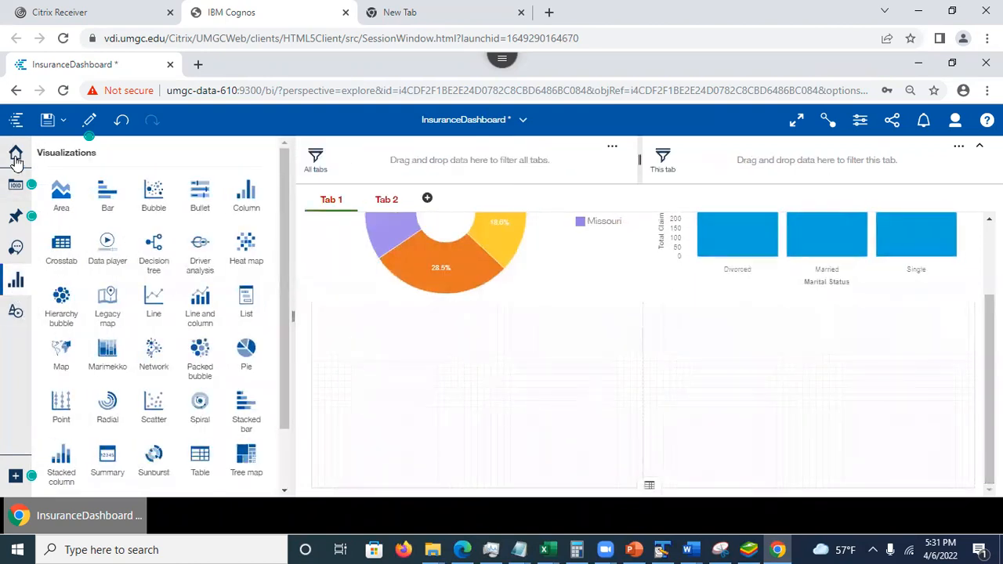
{"action": "left_click", "coordinate": [15, 189]}
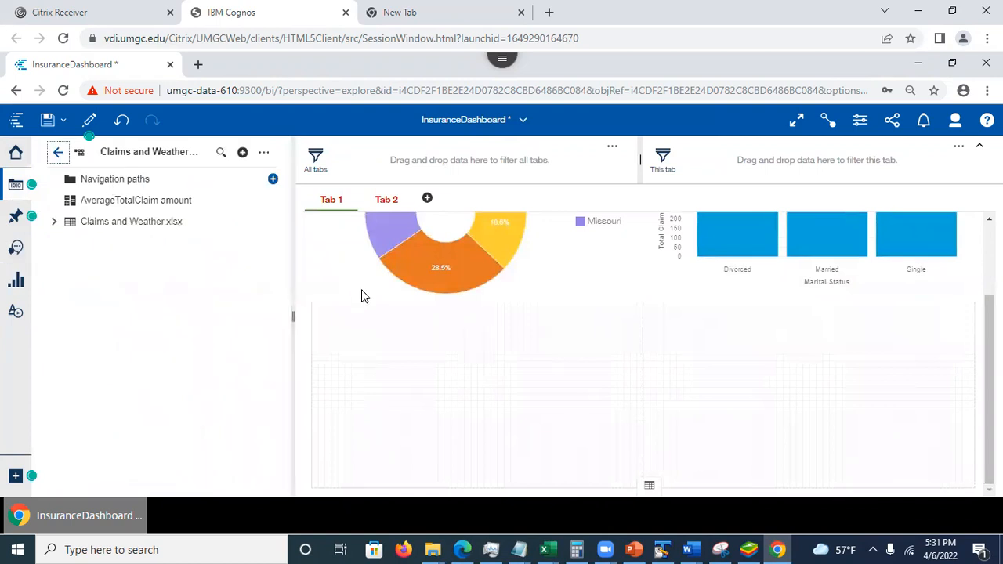
{"action": "left_click", "coordinate": [54, 224]}
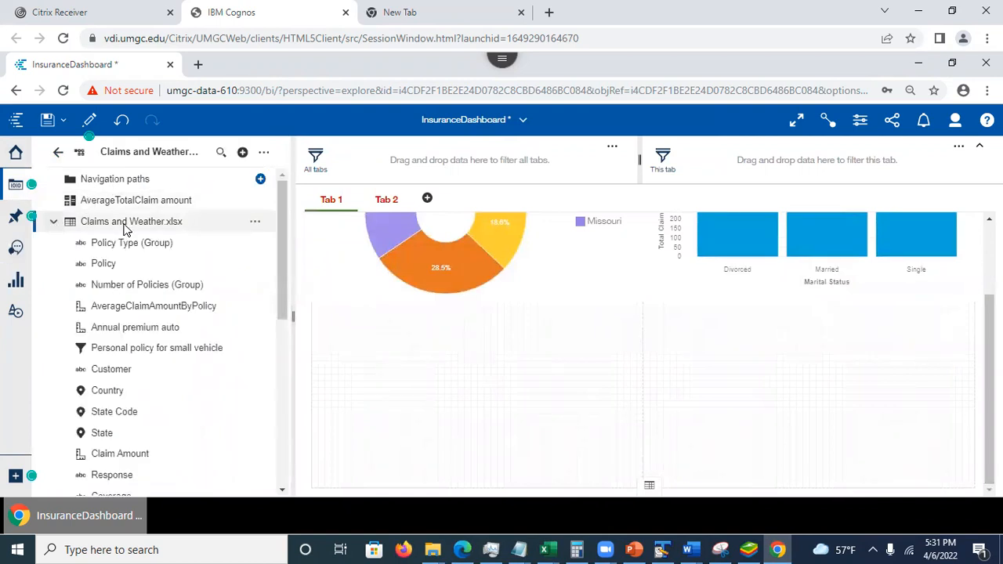
{"action": "left_click_drag", "start_coordinate": [281, 260], "coordinate": [287, 315]}
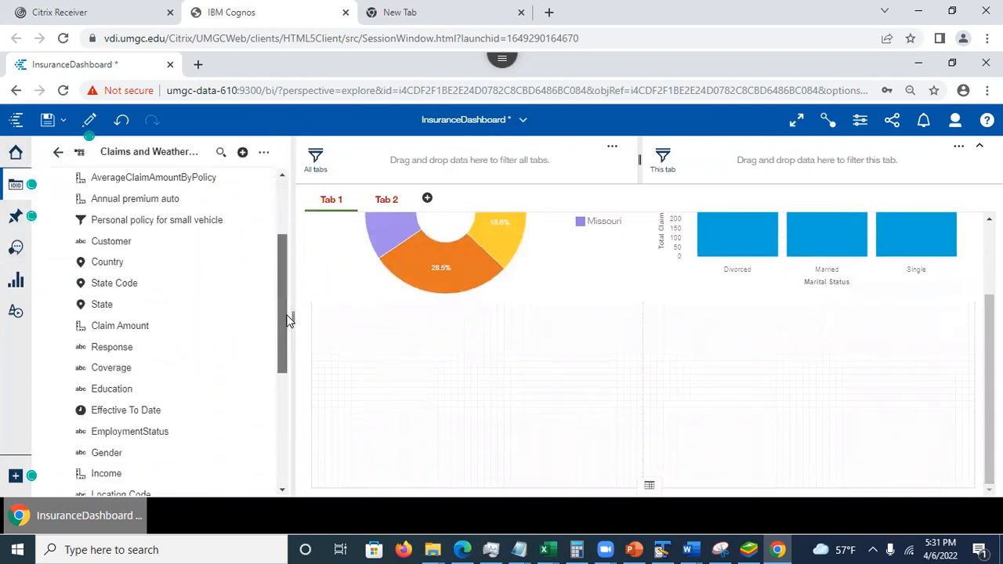
{"action": "left_click_drag", "start_coordinate": [102, 307], "coordinate": [478, 397]}
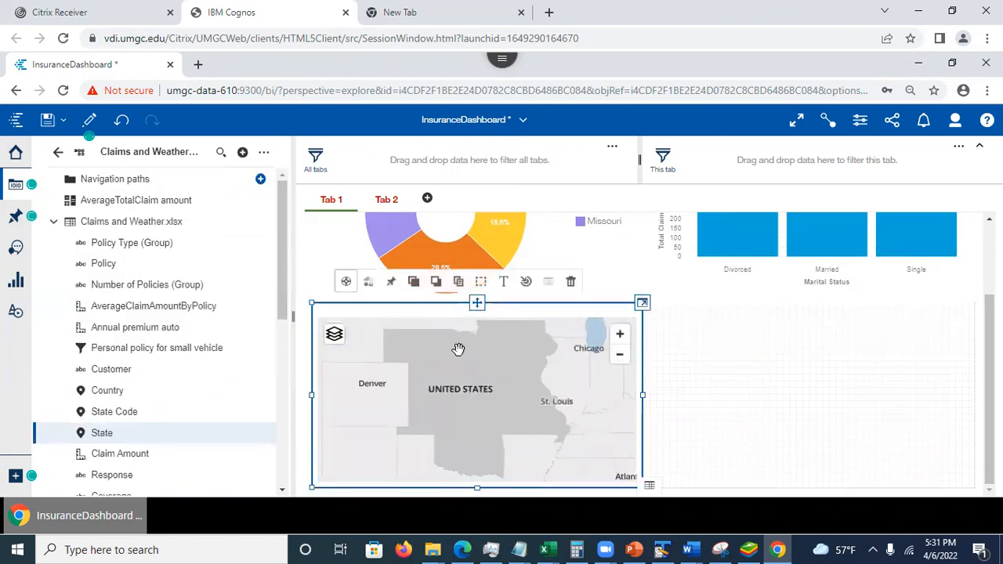
- Expand the State map, assign Total Claim Amount to its location color, and collapse it again
{"action": "left_click", "coordinate": [642, 305]}
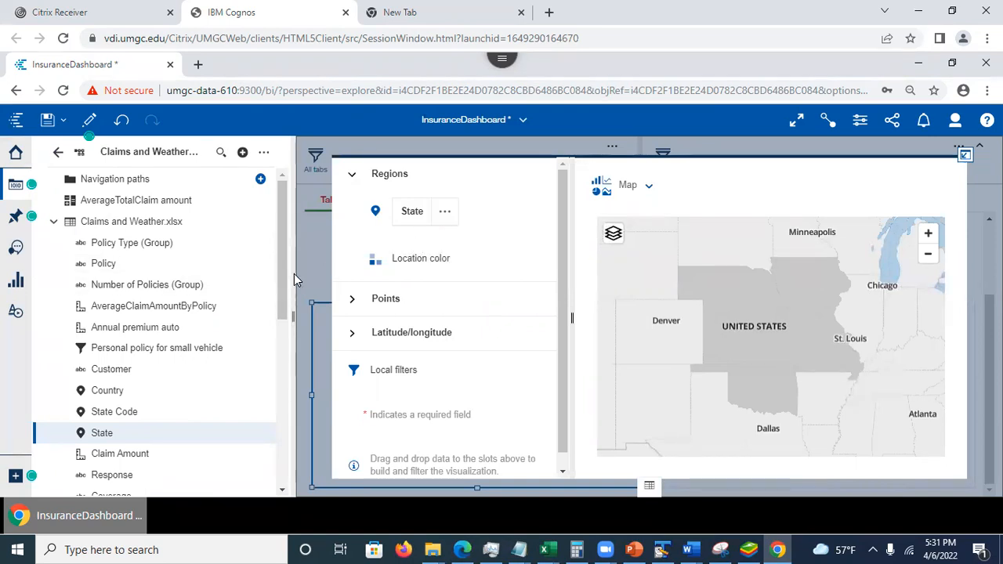
{"action": "left_click_drag", "start_coordinate": [281, 265], "coordinate": [298, 454]}
{"action": "left_click_drag", "start_coordinate": [154, 447], "coordinate": [429, 270]}
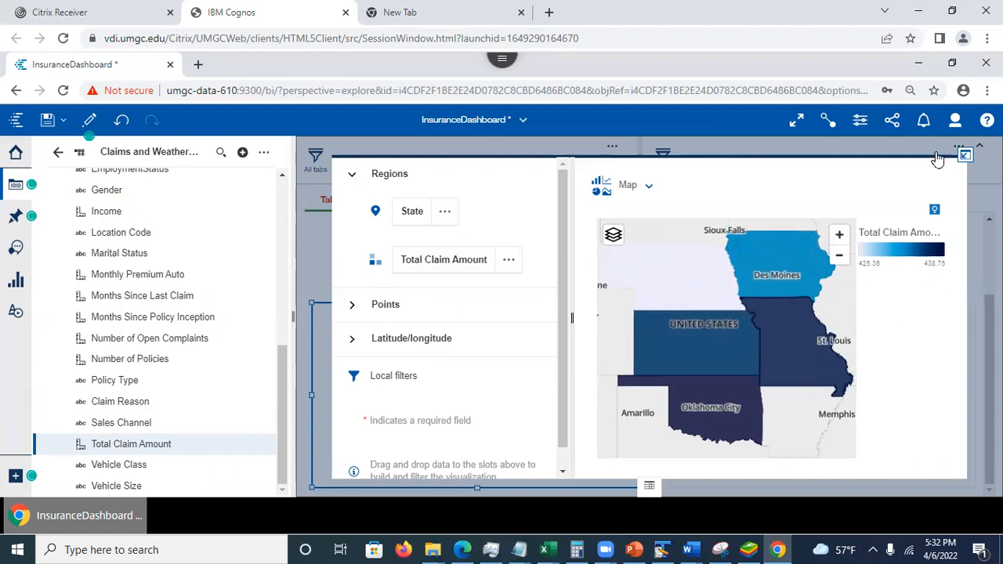
{"action": "left_click", "coordinate": [966, 156]}
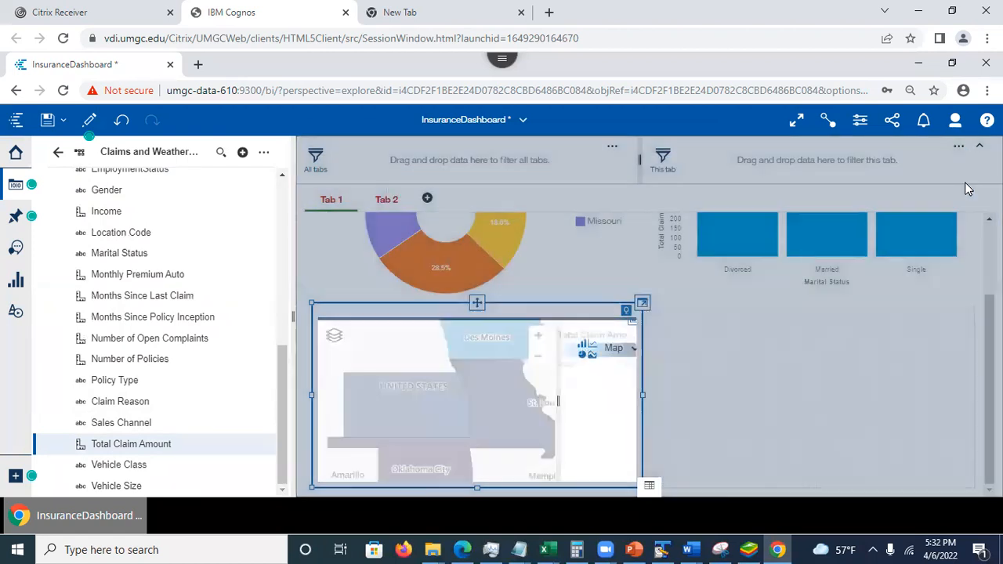
- Review the charts and map on Tab 1 and look through the data fields and the available visualization types
{"action": "scroll", "coordinate": [644, 354], "scroll_direction": "up", "scroll_amount": 2}
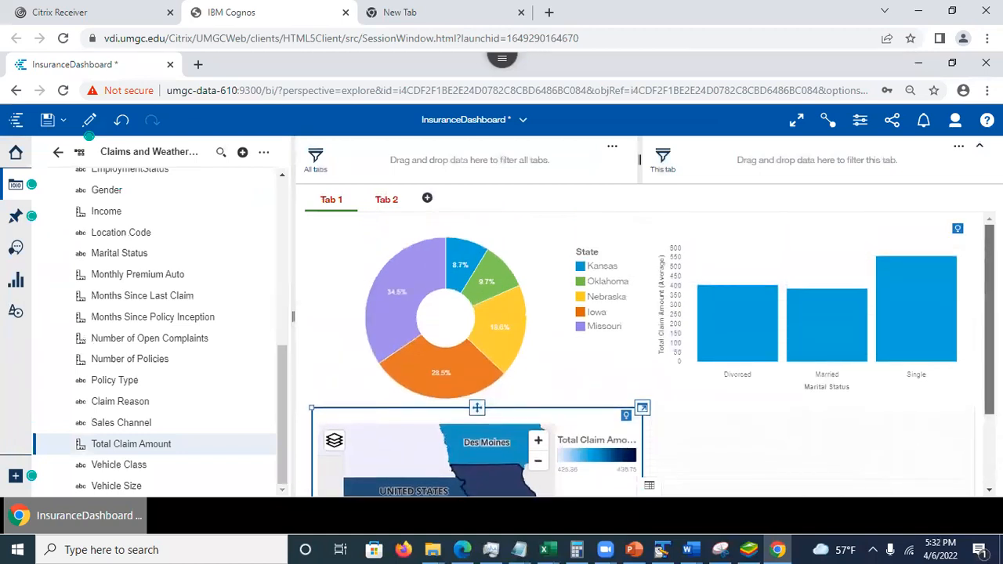
{"action": "scroll", "coordinate": [645, 355], "scroll_direction": "down", "scroll_amount": 2}
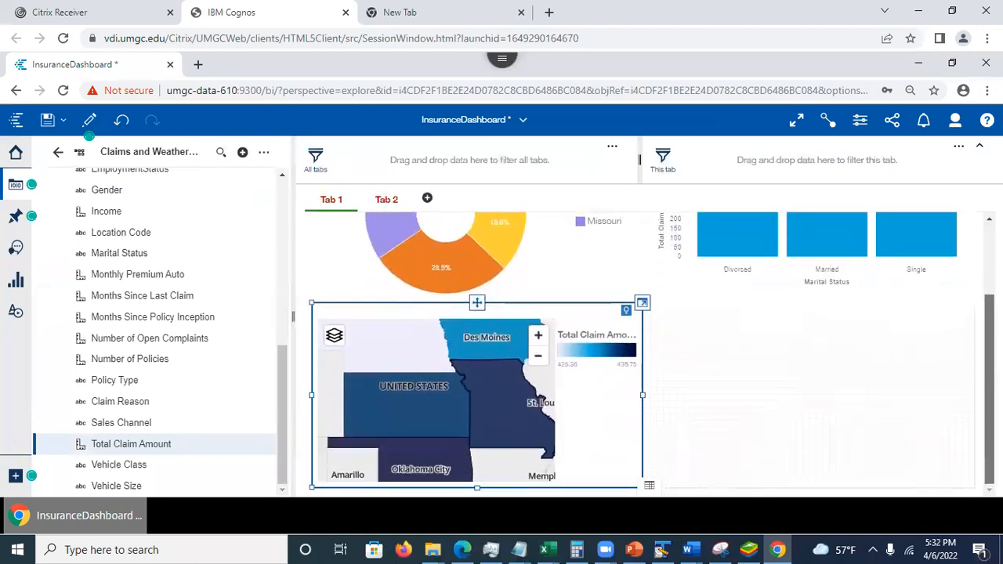
{"action": "scroll", "coordinate": [656, 462], "scroll_direction": "up", "scroll_amount": 2}
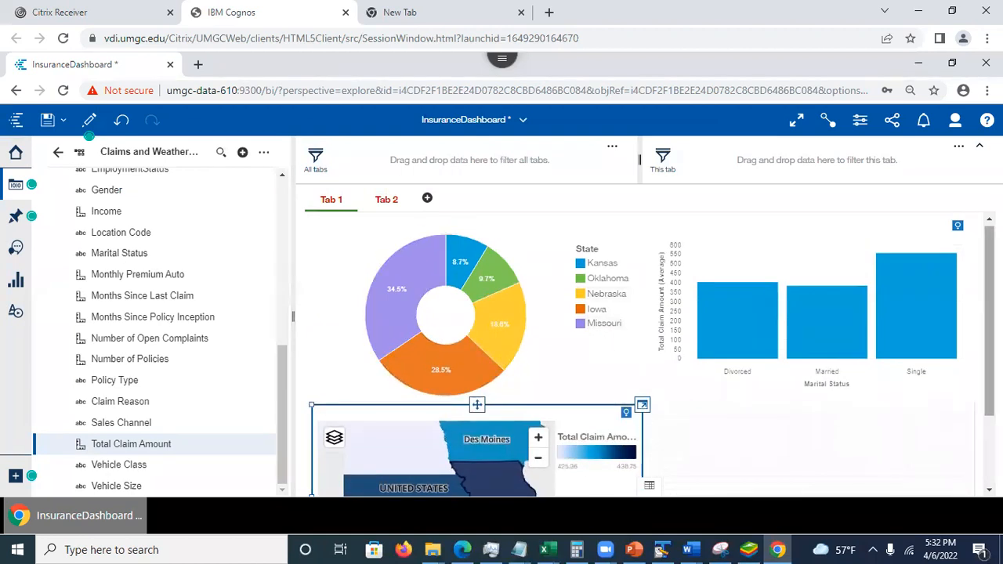
{"action": "scroll", "coordinate": [652, 354], "scroll_direction": "down", "scroll_amount": 2}
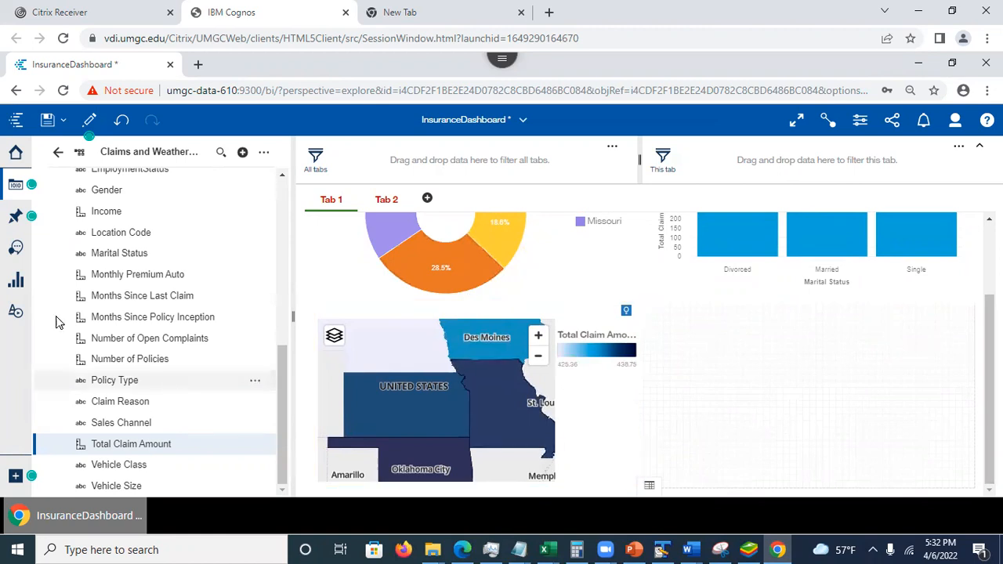
{"action": "left_click_drag", "start_coordinate": [274, 401], "coordinate": [276, 224]}
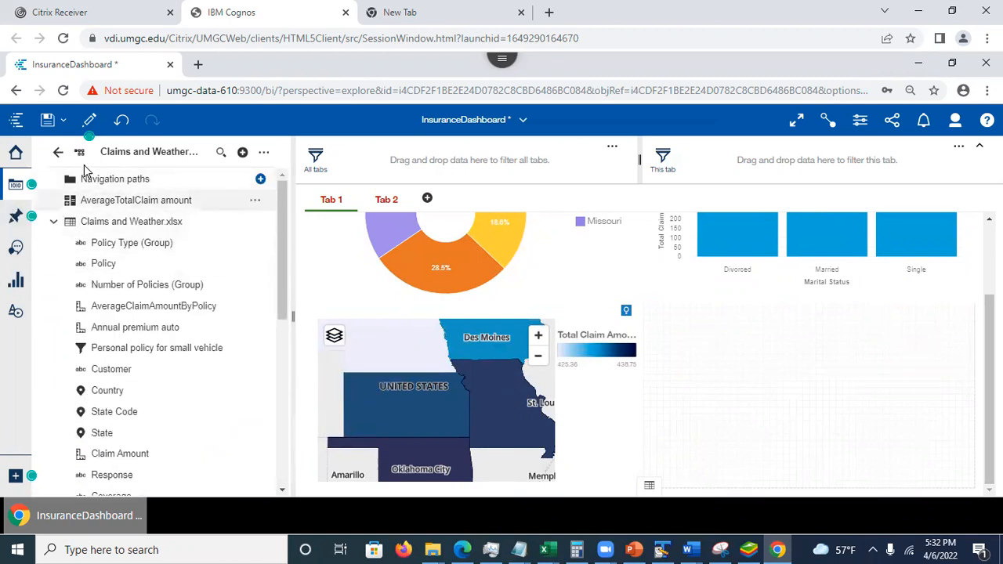
{"action": "left_click", "coordinate": [17, 280]}
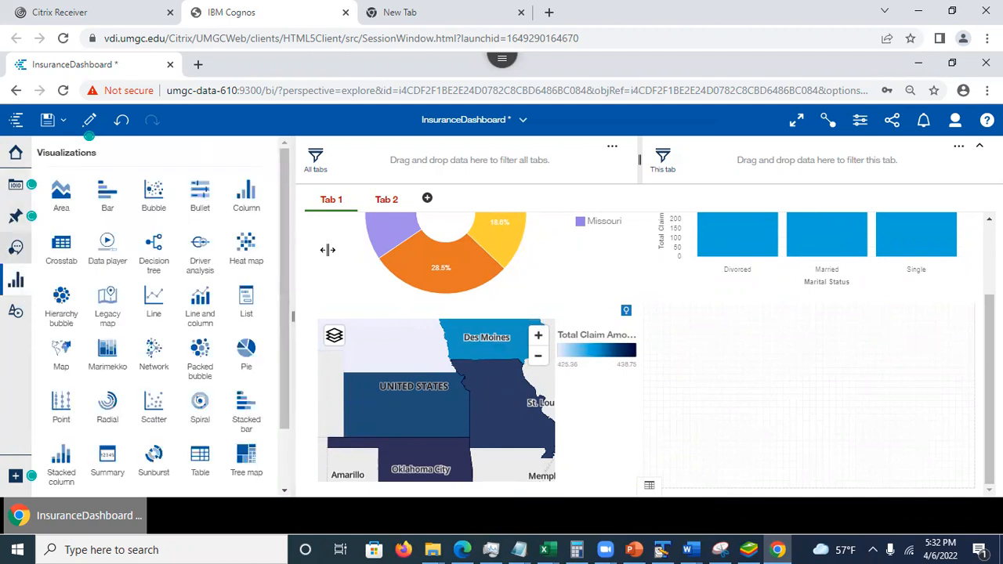
{"action": "left_click_drag", "start_coordinate": [287, 284], "coordinate": [284, 347]}
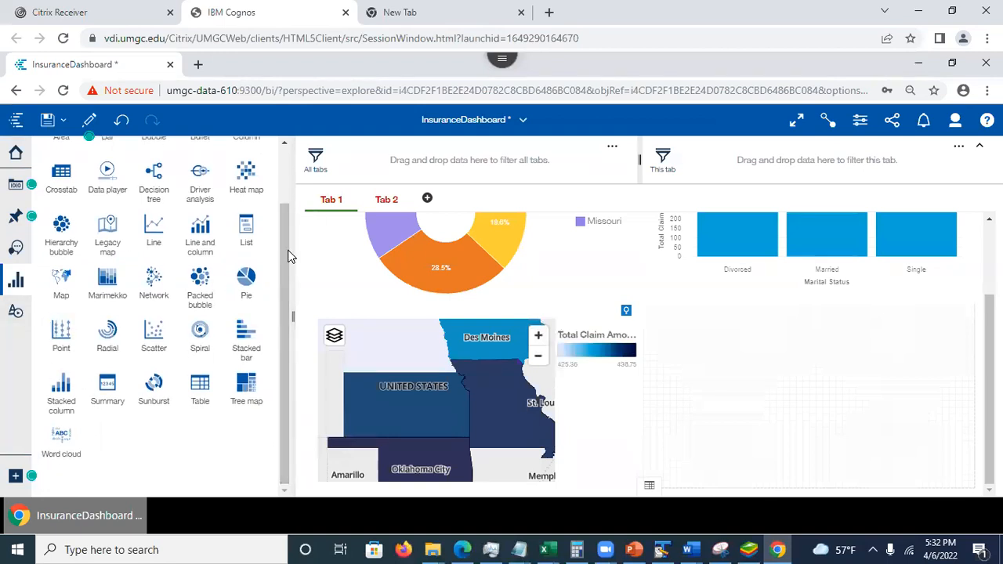
{"action": "left_click_drag", "start_coordinate": [284, 268], "coordinate": [286, 217]}
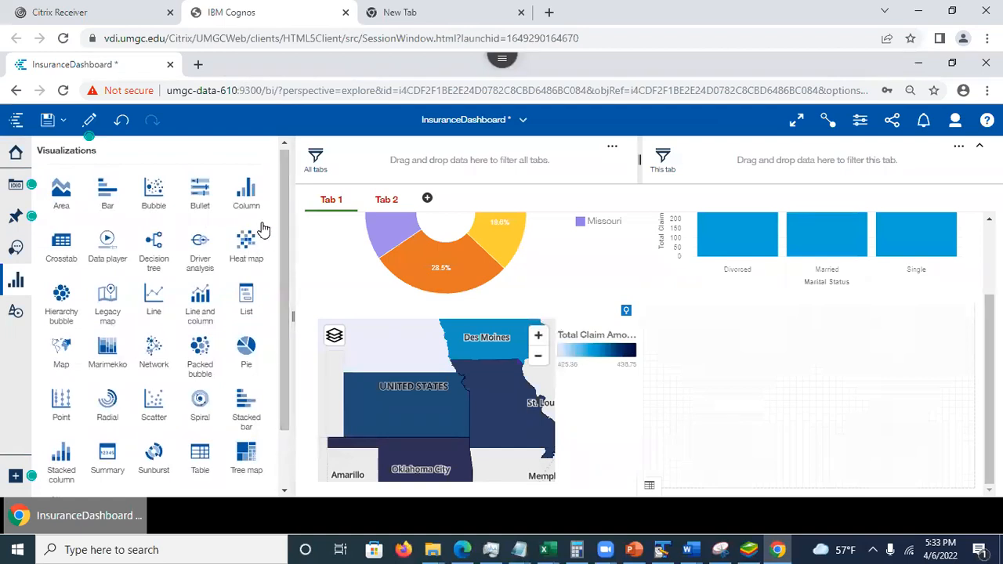
- Expand the State pie chart on Tab 1 to examine its data slots, and collapse it again
{"action": "scroll", "coordinate": [967, 274], "scroll_direction": "up", "scroll_amount": 3}
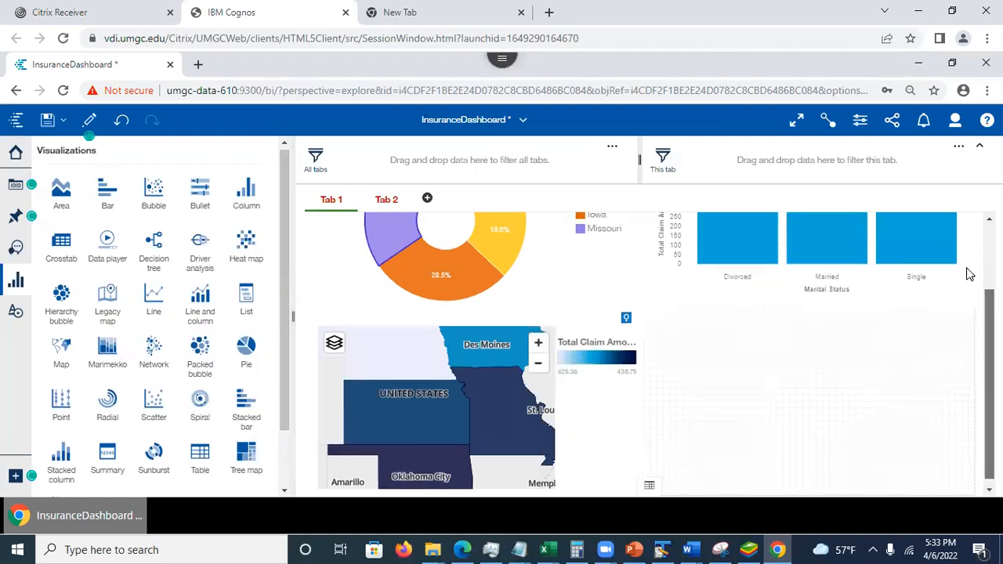
{"action": "left_click", "coordinate": [567, 246]}
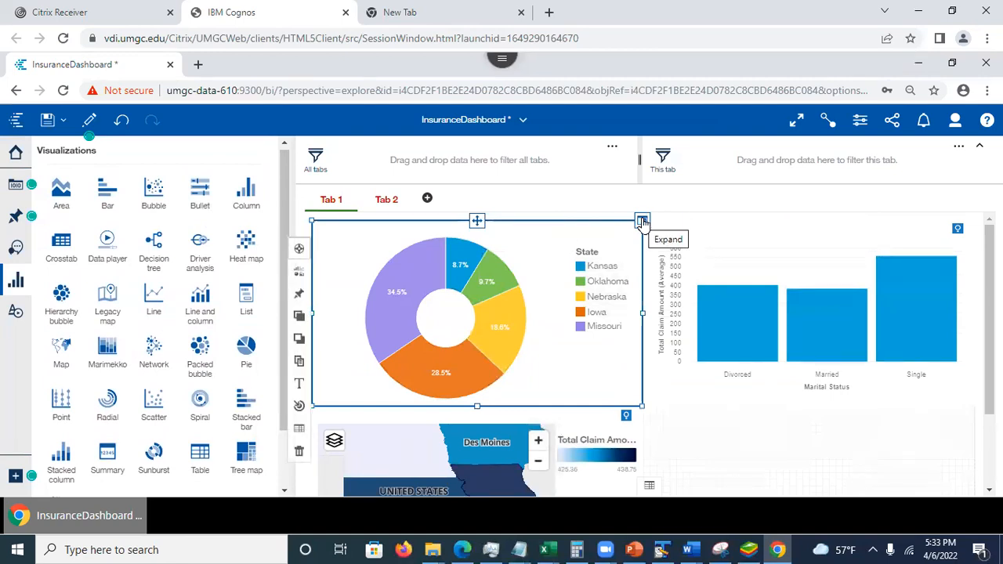
{"action": "left_click", "coordinate": [642, 223]}
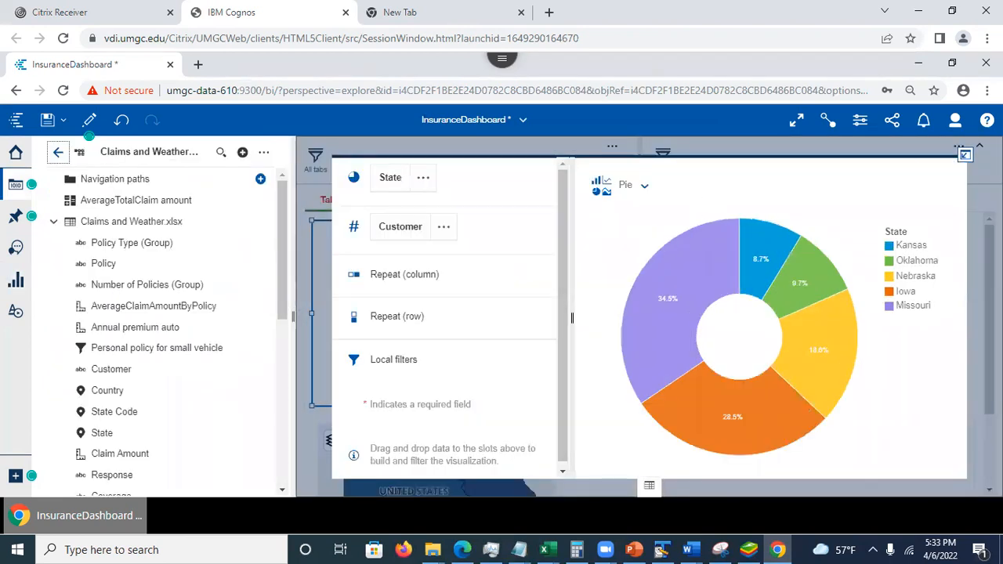
{"action": "left_click", "coordinate": [962, 155]}
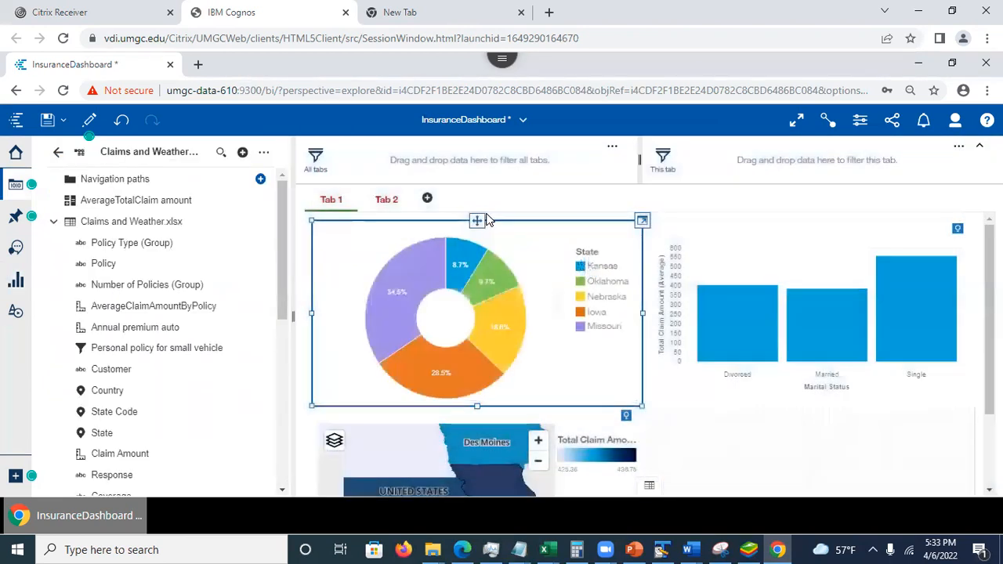
- Duplicate the State pie chart and place the copy in the empty lower-right cell of Tab 1
{"action": "left_click", "coordinate": [480, 221]}
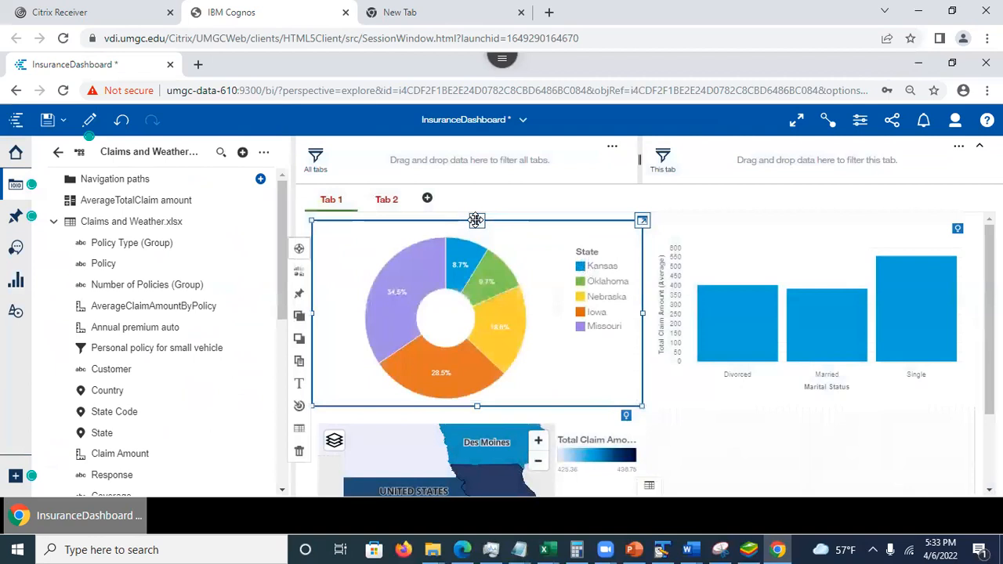
{"action": "left_click", "coordinate": [300, 368]}
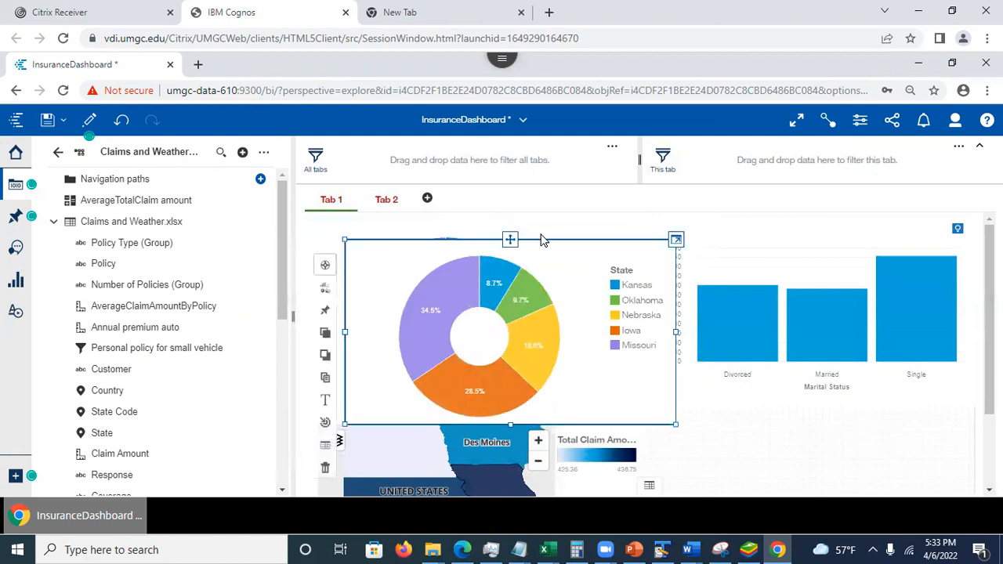
{"action": "left_click_drag", "start_coordinate": [511, 239], "coordinate": [811, 393]}
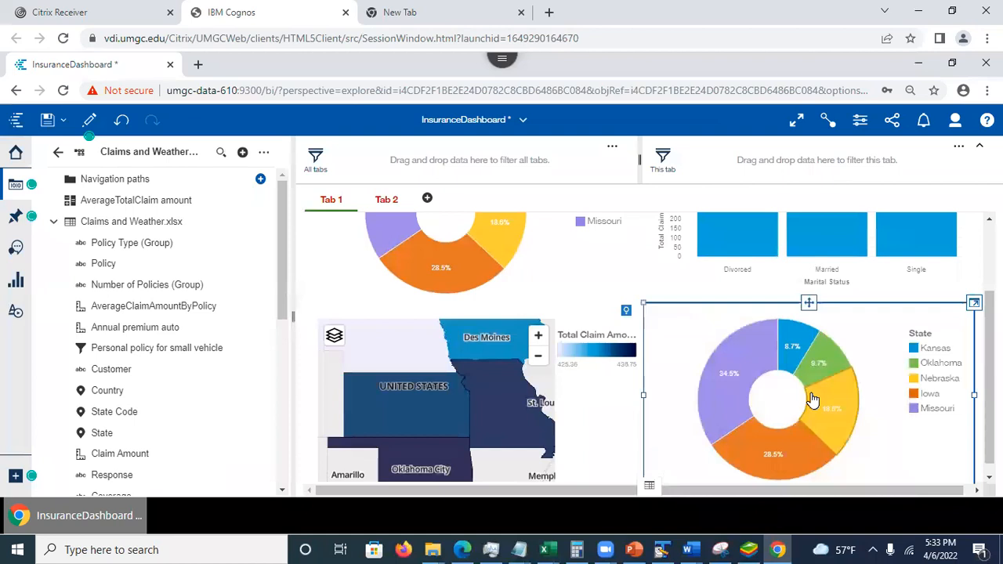
- Copy the lower-right pie chart from Tab 1, paste it into Tab 2, and deselect it
{"action": "left_click_drag", "start_coordinate": [989, 354], "coordinate": [989, 338]}
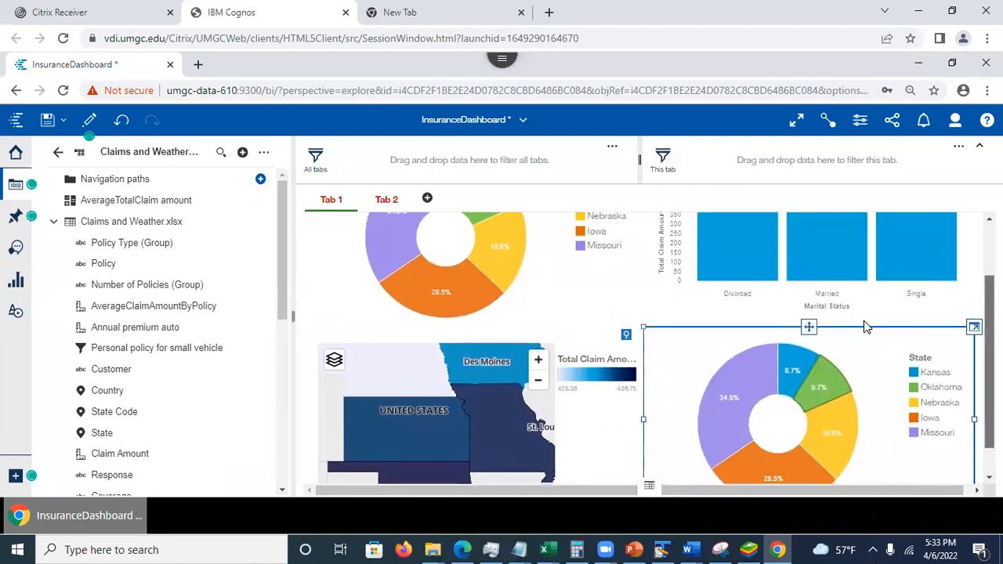
{"action": "left_click", "coordinate": [809, 326]}
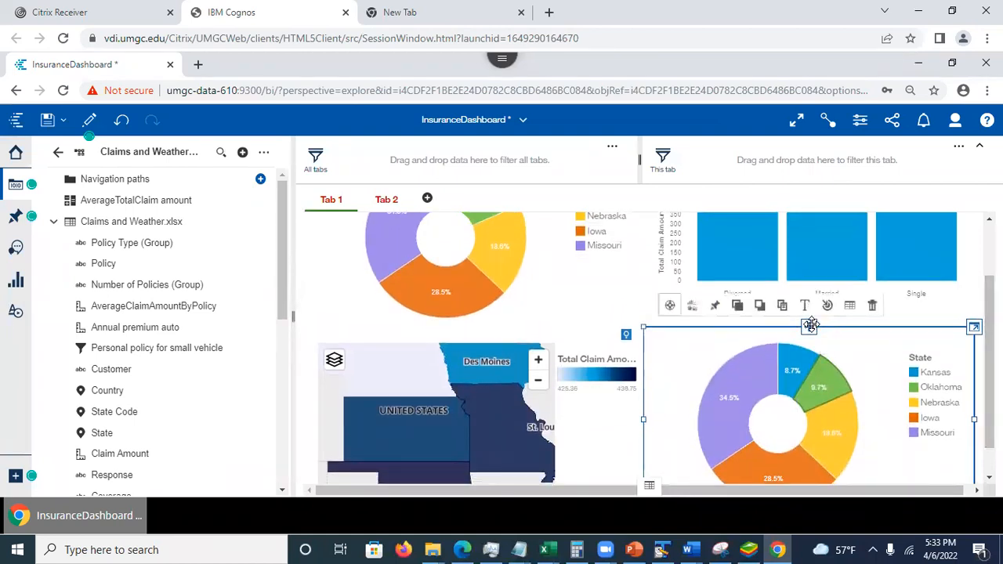
{"action": "key", "text": "ctrl+c"}
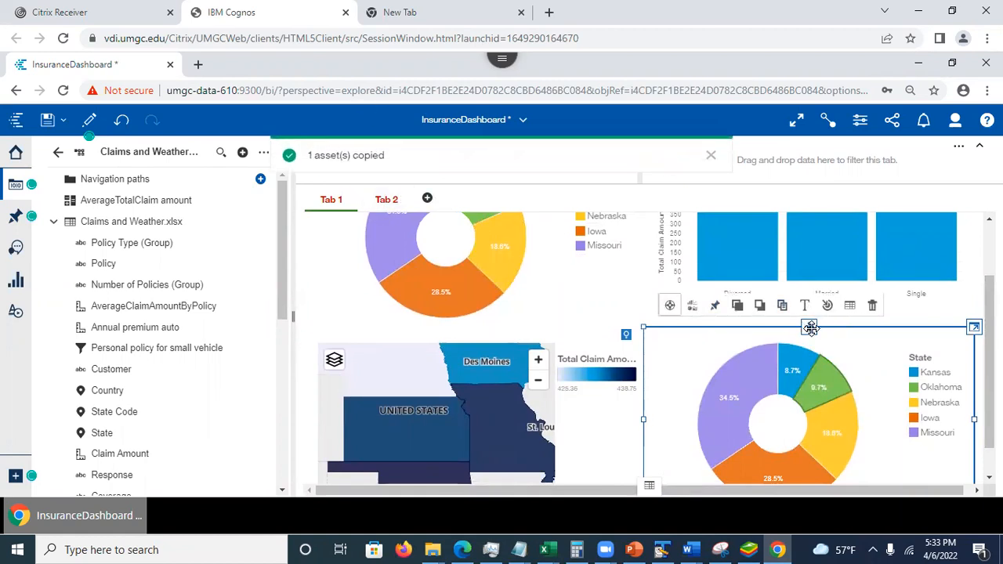
{"action": "left_click", "coordinate": [387, 199]}
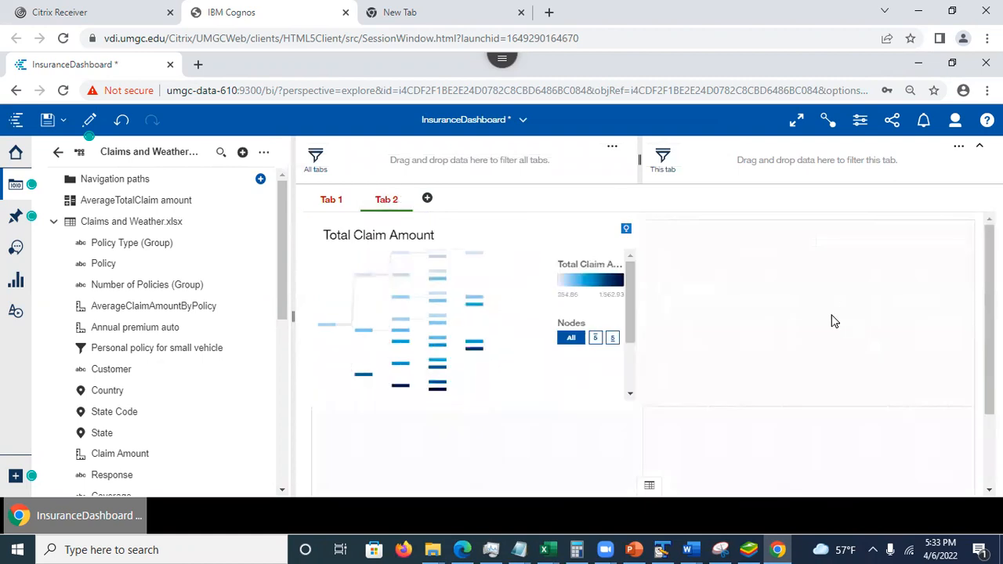
{"action": "key", "text": "ctrl+v"}
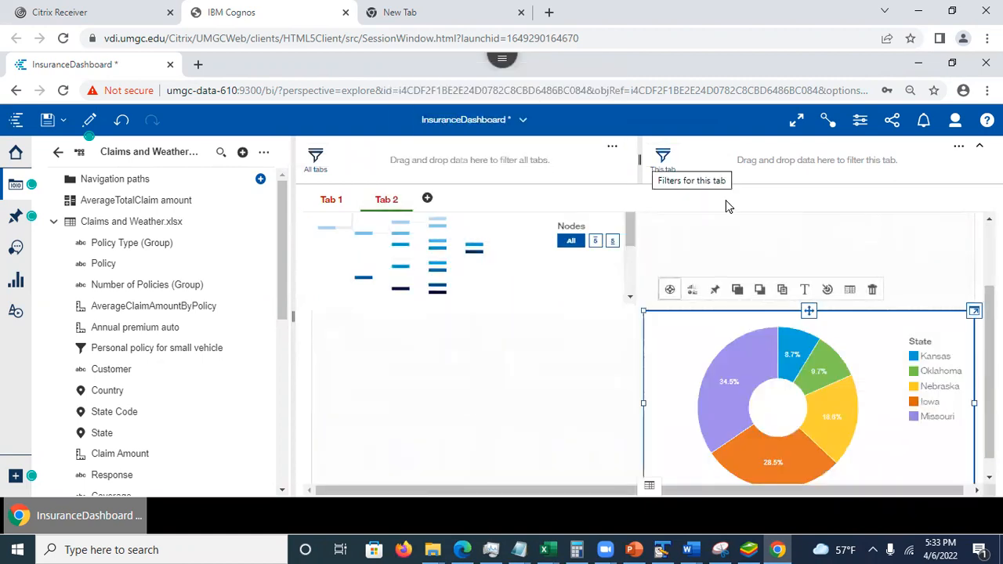
{"action": "left_click", "coordinate": [526, 407]}
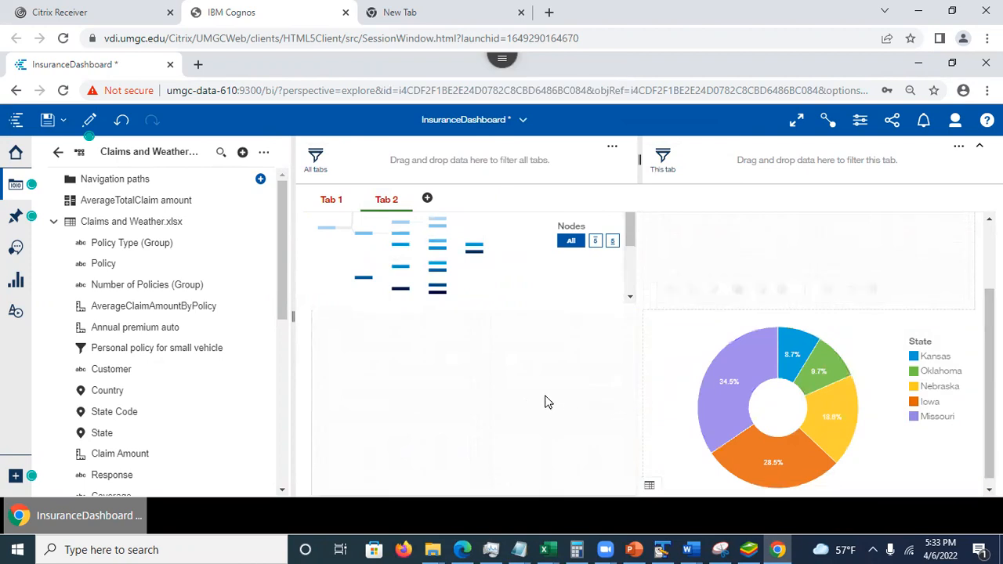
- Save the dashboard and return to Tab 1 to view its charts
{"action": "scroll", "coordinate": [971, 219], "scroll_direction": "up", "scroll_amount": 2}
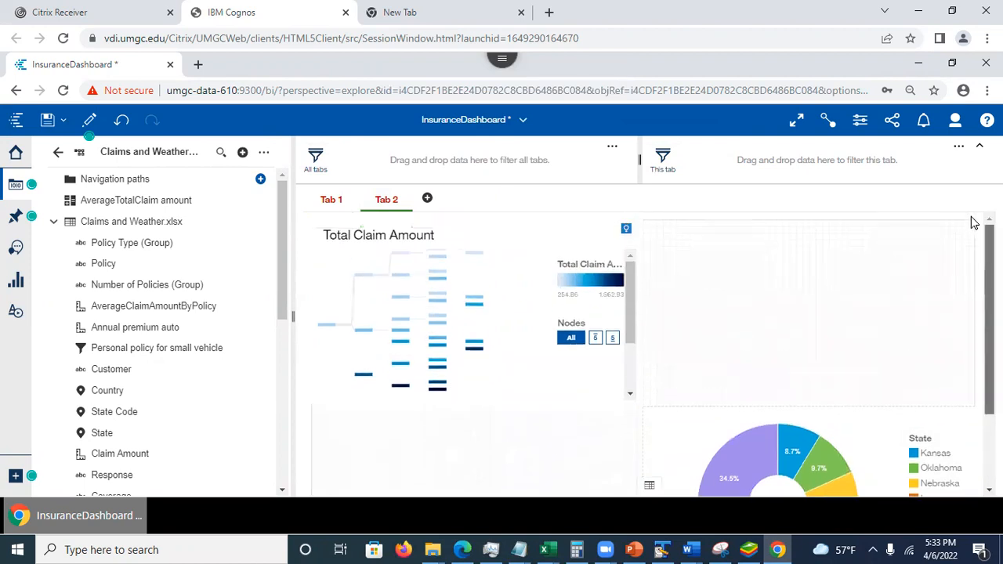
{"action": "left_click", "coordinate": [47, 122]}
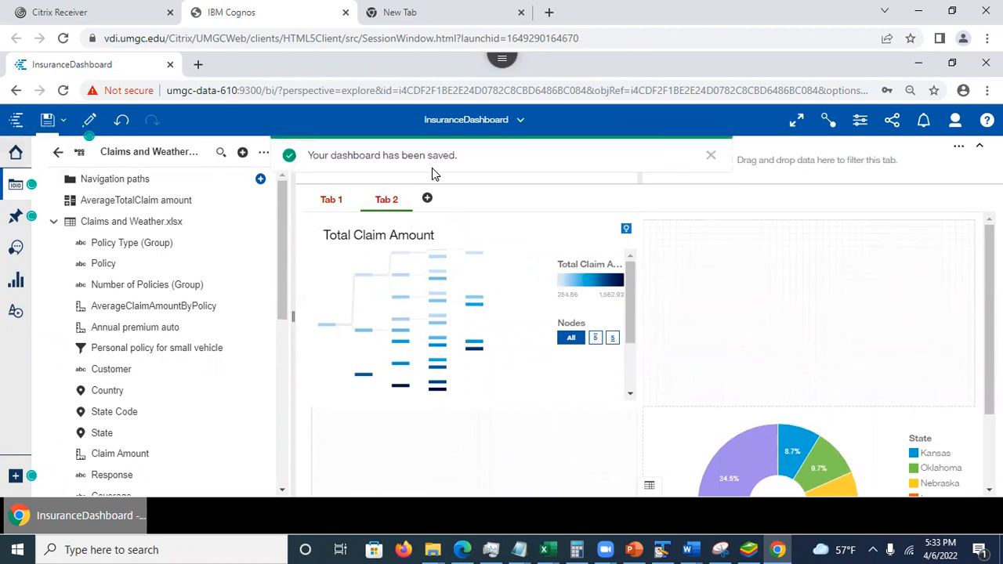
{"action": "left_click", "coordinate": [327, 202]}
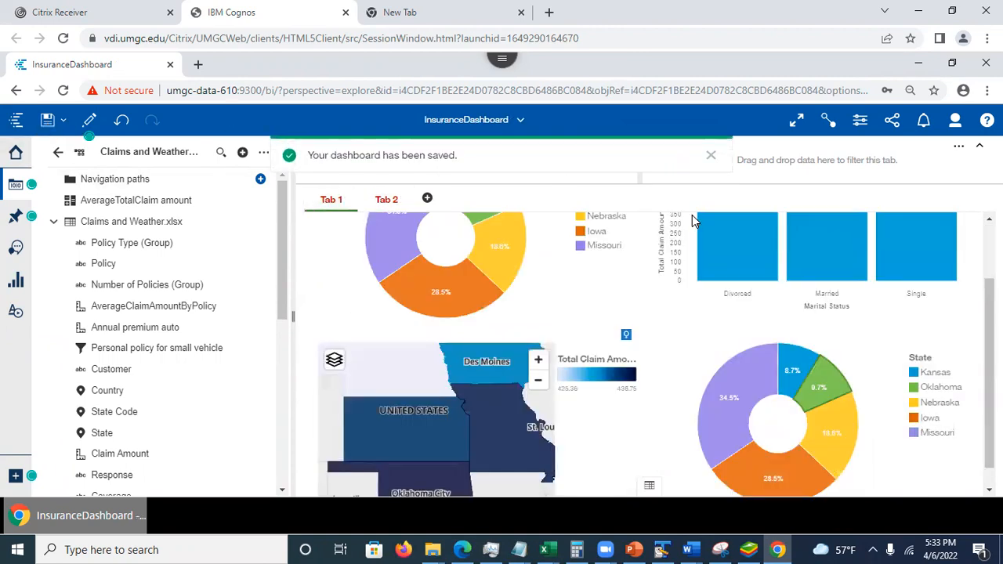
{"action": "scroll", "coordinate": [925, 330], "scroll_direction": "up", "scroll_amount": 1}
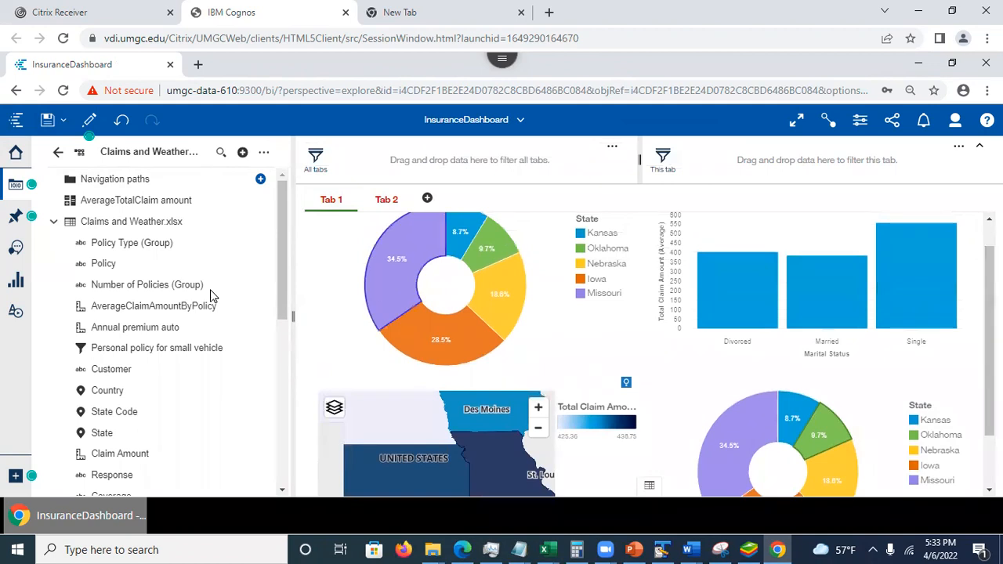
{"action": "left_click", "coordinate": [15, 186]}
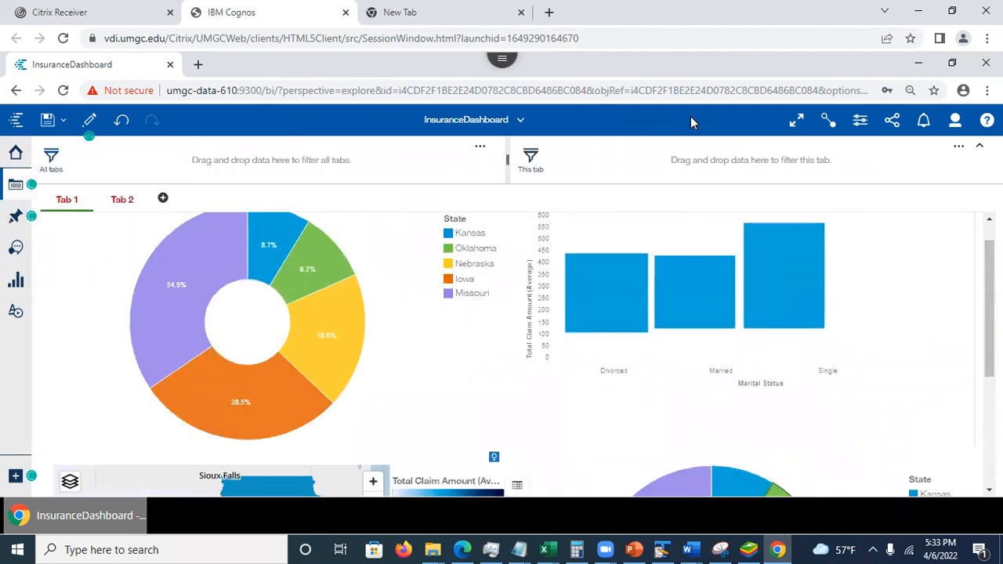
{"action": "left_click", "coordinate": [15, 186]}
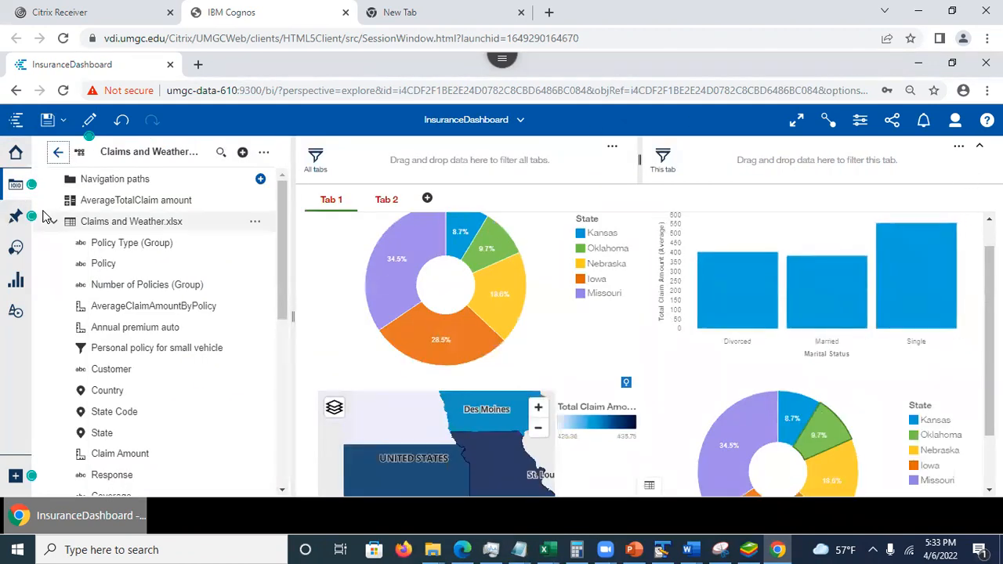
- Hide the data source list, select the Nebraska slice in Tab 1's upper-left State pie chart, and examine how the other charts respond
{"action": "left_click", "coordinate": [15, 185]}
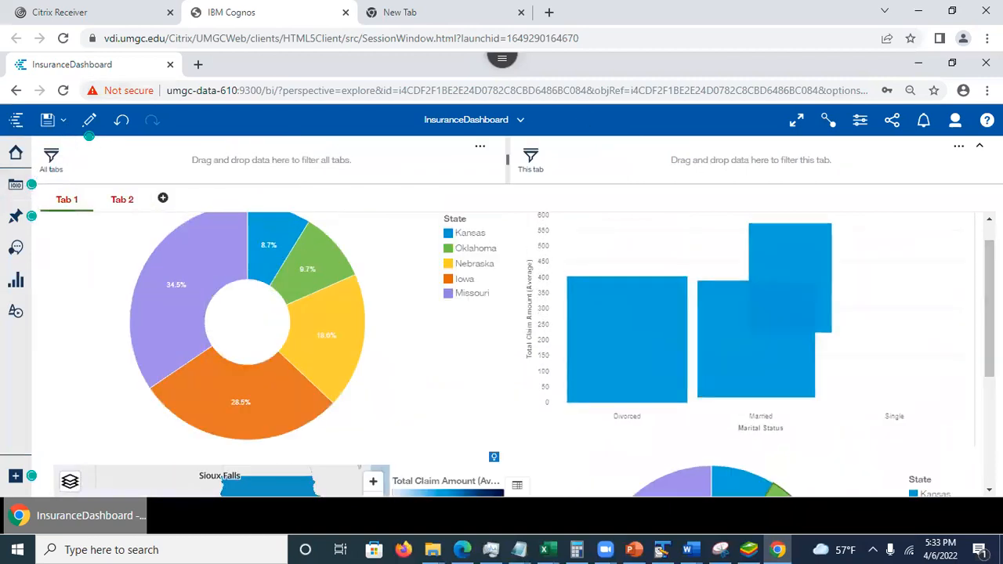
{"action": "left_click_drag", "start_coordinate": [989, 306], "coordinate": [989, 290]}
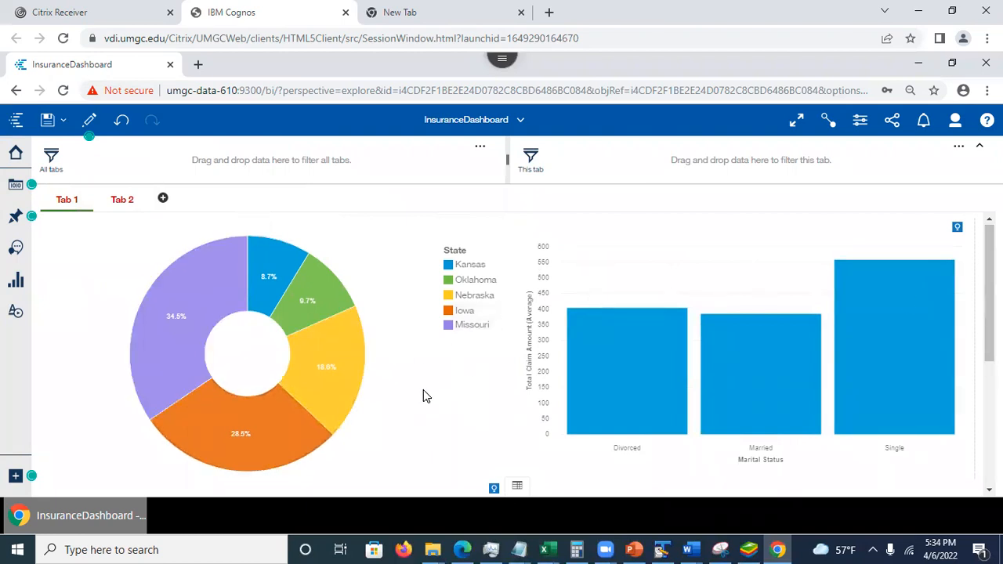
{"action": "left_click", "coordinate": [337, 368]}
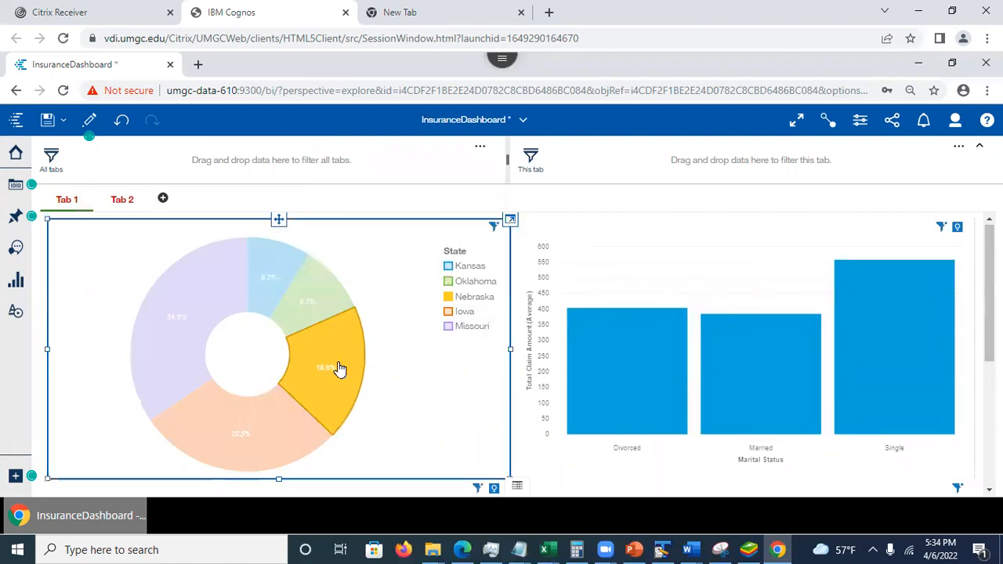
{"action": "left_click_drag", "start_coordinate": [989, 290], "coordinate": [989, 415]}
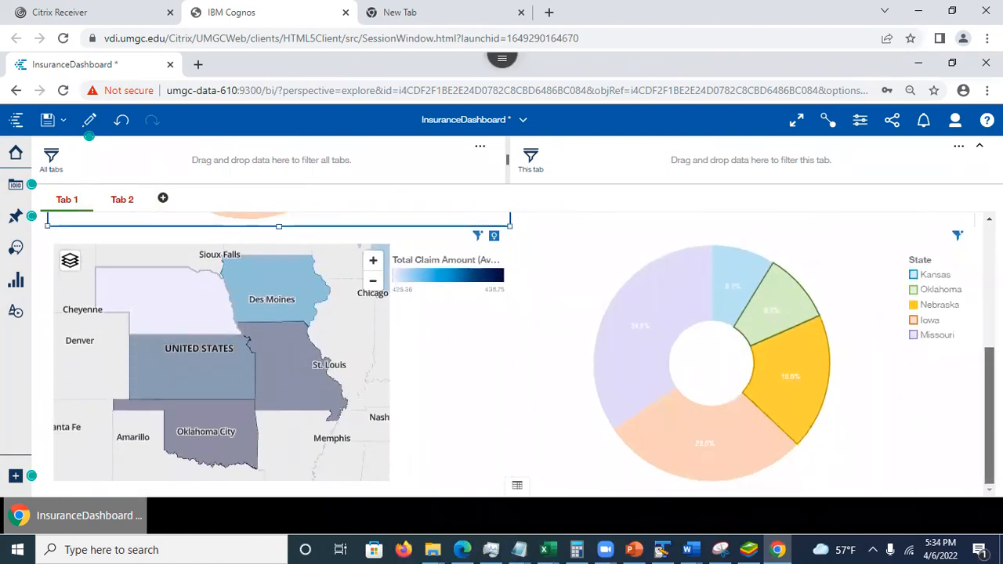
{"action": "left_click_drag", "start_coordinate": [988, 414], "coordinate": [989, 288]}
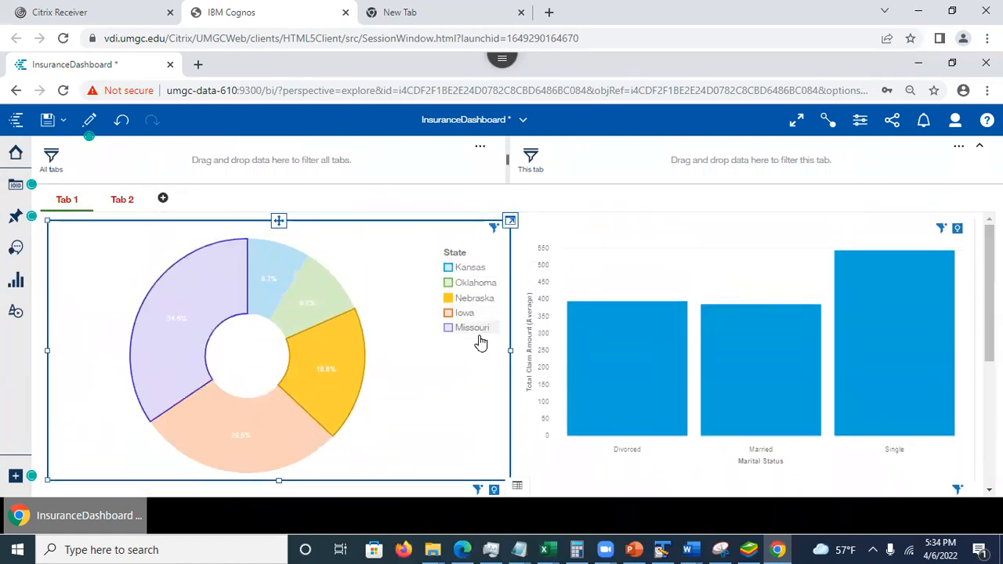
- Select the Iowa slice in the upper-left State pie chart and examine how the map, bar chart and second pie respond
{"action": "left_click", "coordinate": [238, 439]}
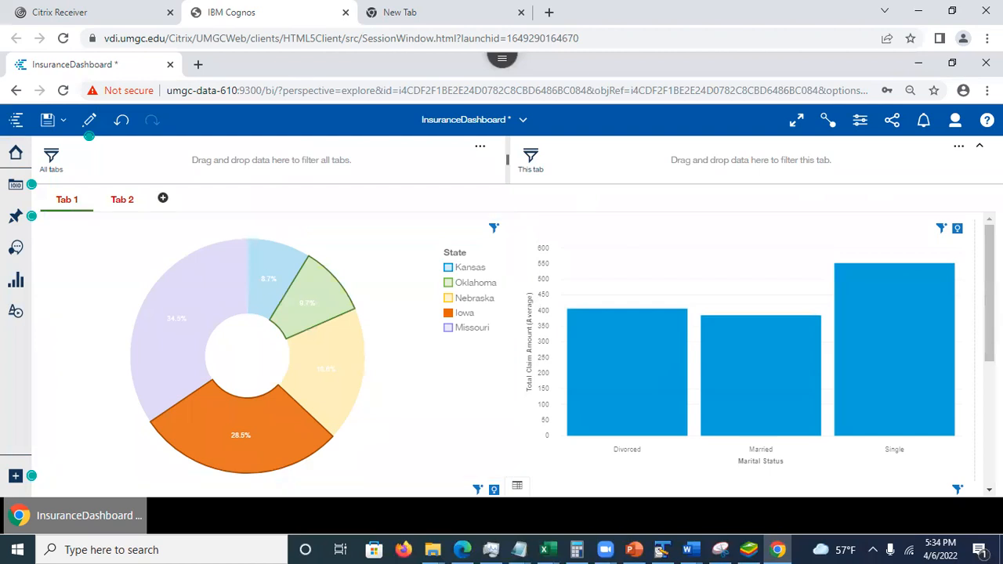
{"action": "scroll", "coordinate": [517, 353], "scroll_direction": "down", "scroll_amount": 3}
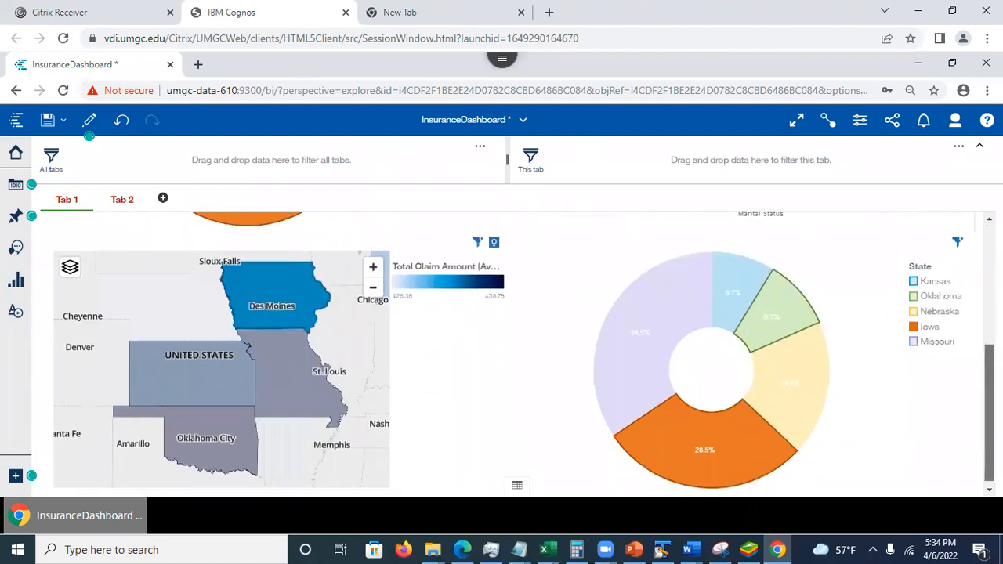
{"action": "scroll", "coordinate": [518, 352], "scroll_direction": "up", "scroll_amount": 2}
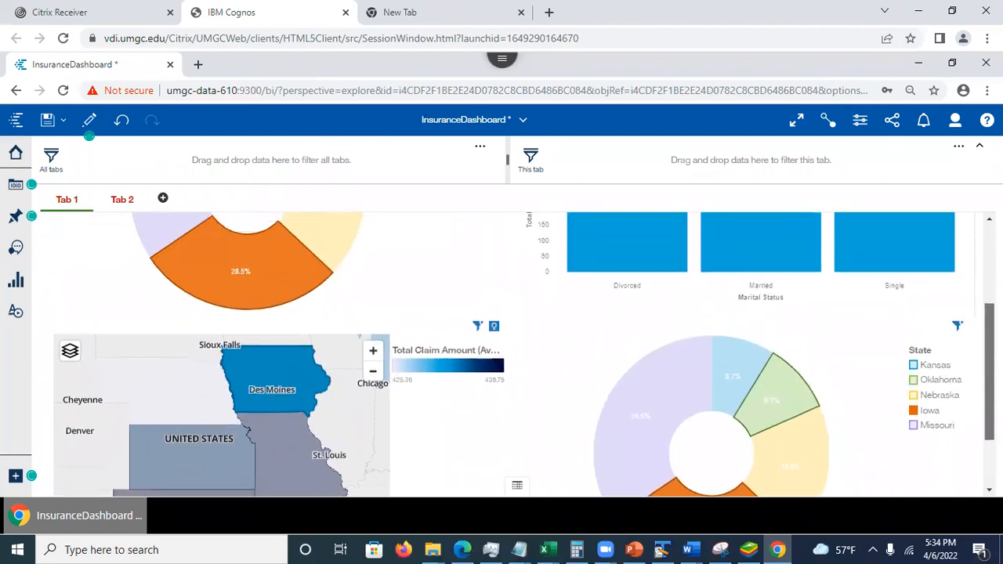
{"action": "scroll", "coordinate": [517, 353], "scroll_direction": "up", "scroll_amount": 2}
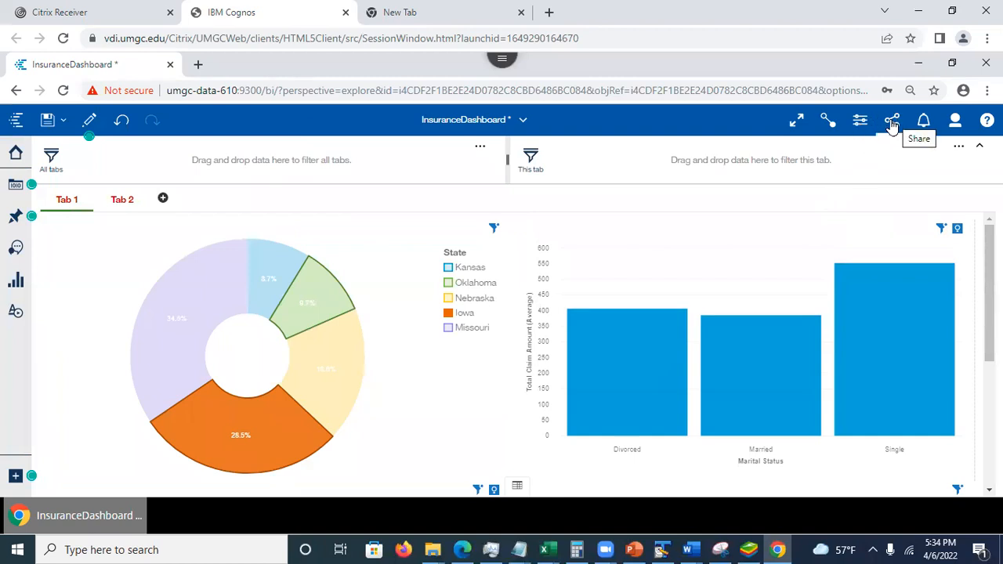
- Display the widget connections on Tab 1, create a new connection for the lower-right State pie chart, and leave the connections view
{"action": "left_click", "coordinate": [827, 123]}
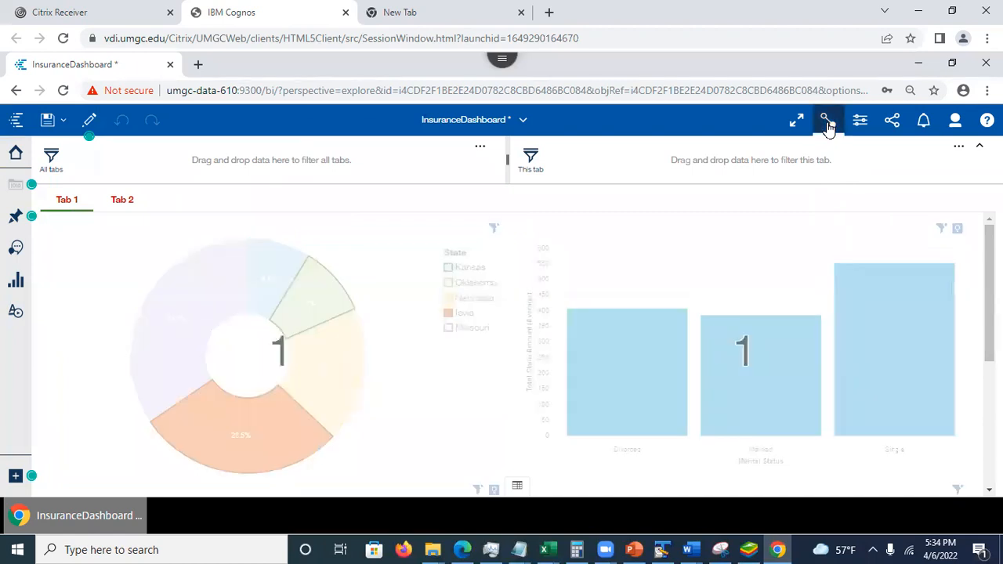
{"action": "scroll", "coordinate": [509, 353], "scroll_direction": "down", "scroll_amount": 3}
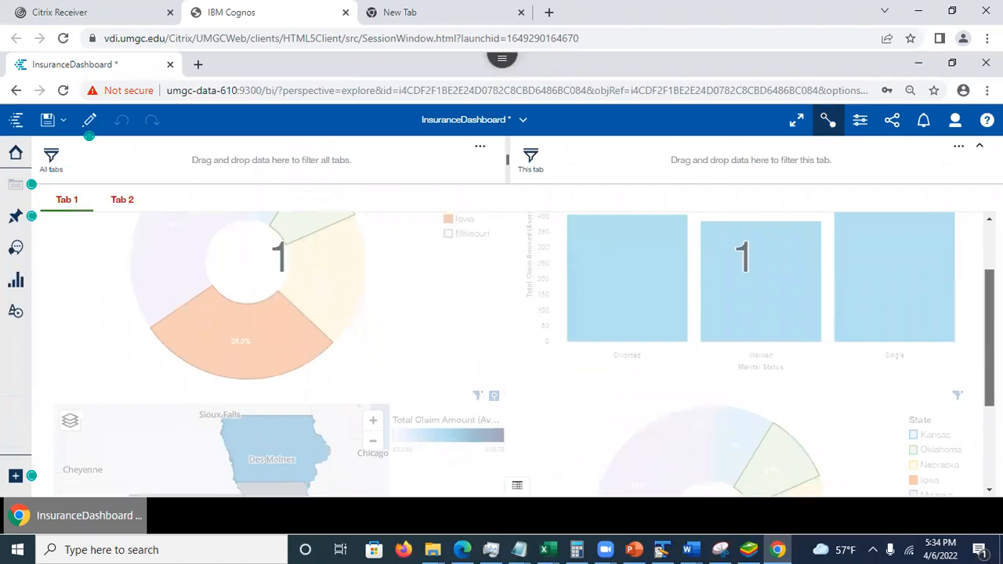
{"action": "scroll", "coordinate": [889, 394], "scroll_direction": "up", "scroll_amount": 3}
{"action": "scroll", "coordinate": [889, 394], "scroll_direction": "down", "scroll_amount": 3}
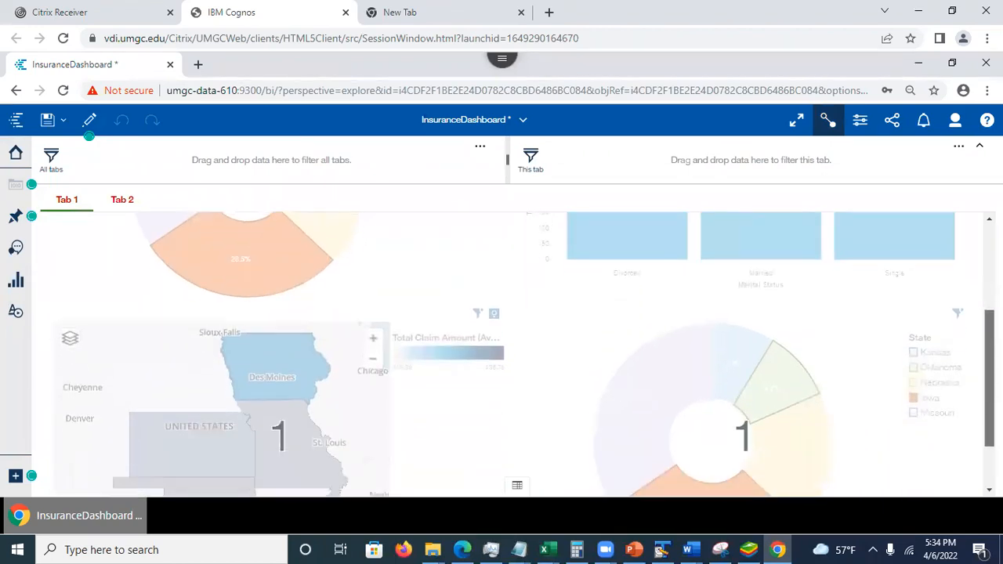
{"action": "left_click", "coordinate": [820, 370]}
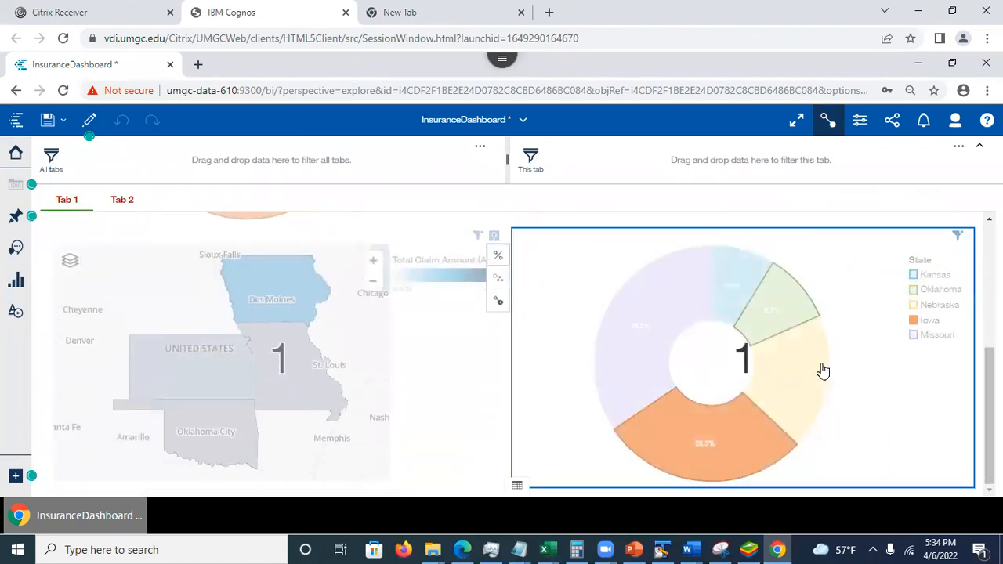
{"action": "left_click", "coordinate": [500, 305]}
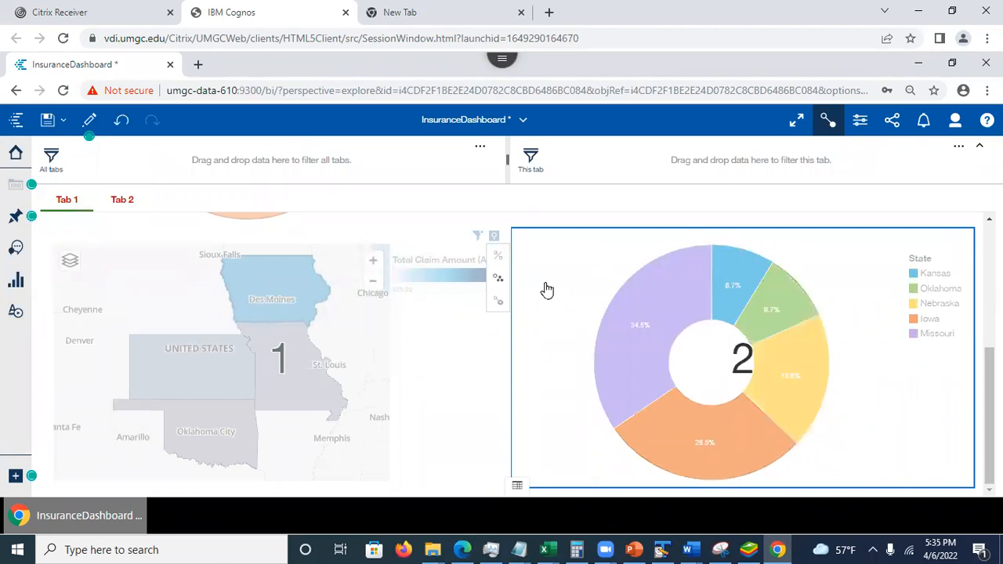
{"action": "left_click", "coordinate": [677, 205]}
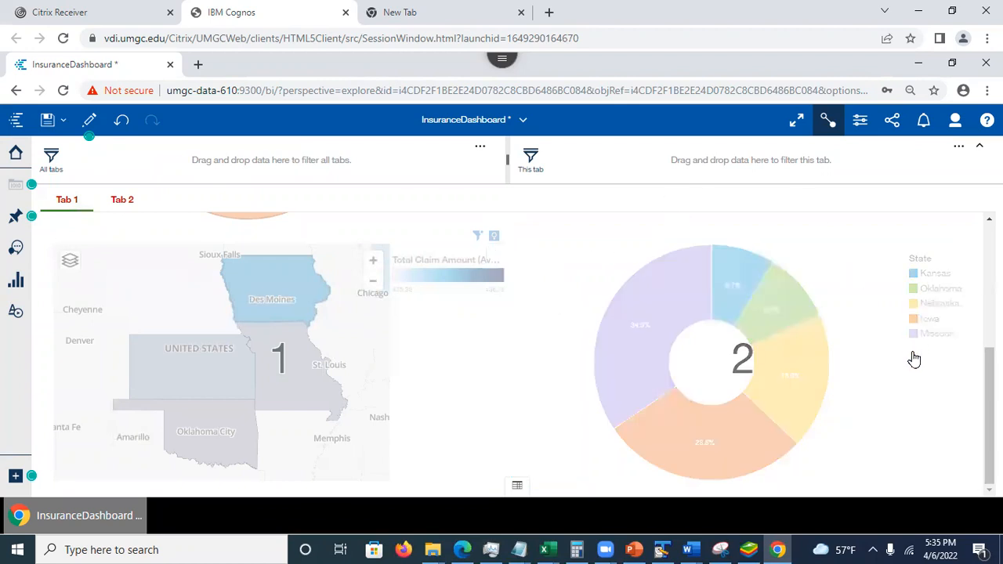
{"action": "mouse_move", "coordinate": [990, 371]}
{"action": "left_mouse_down"}
{"action": "mouse_move", "coordinate": [990, 322]}
{"action": "mouse_move", "coordinate": [989, 354]}
{"action": "left_mouse_up"}
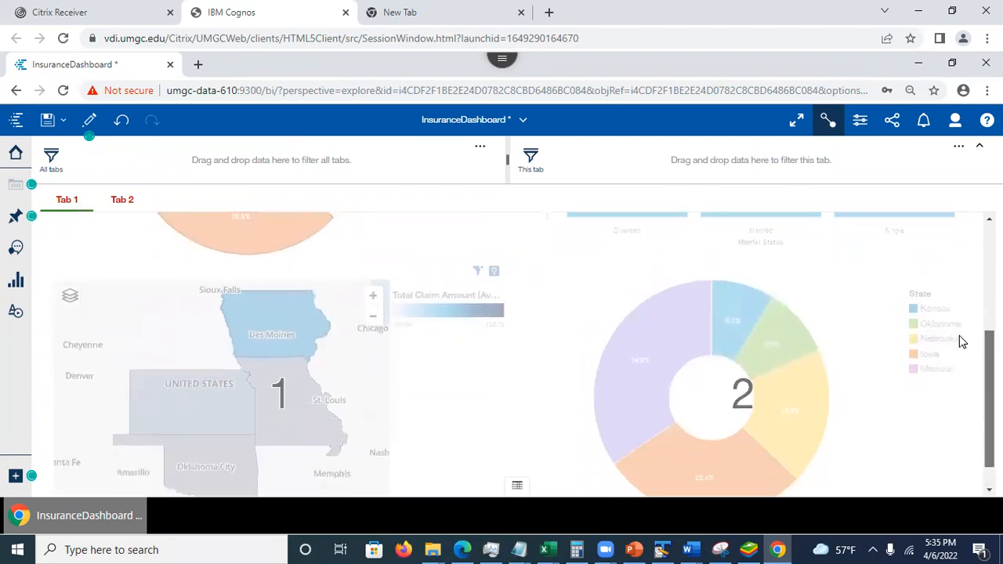
{"action": "left_click", "coordinate": [829, 120]}
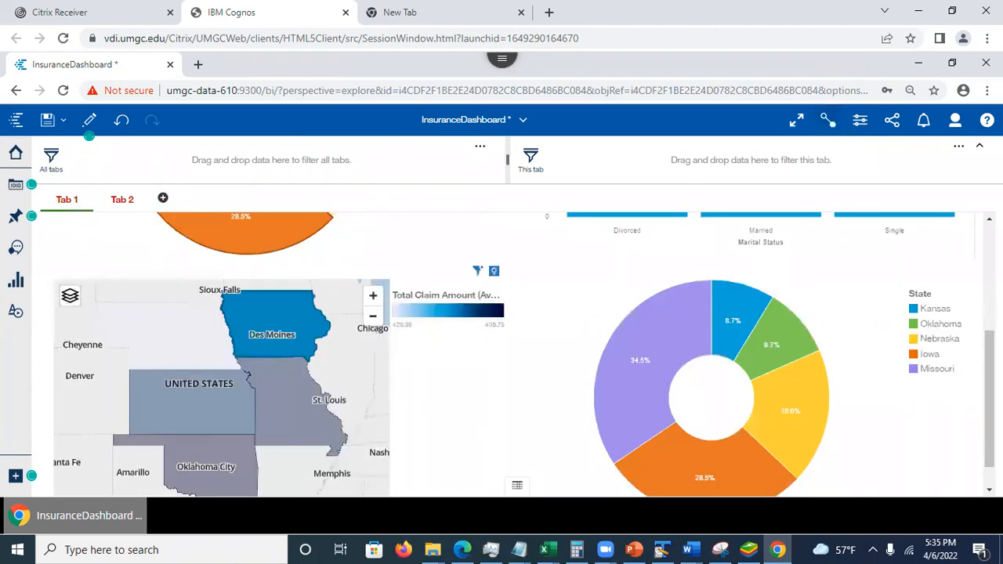
- Clear the Iowa selection, select Missouri in the upper-left State pie chart, and examine the effect on the other Tab 1 charts
{"action": "left_click_drag", "start_coordinate": [989, 381], "coordinate": [989, 319]}
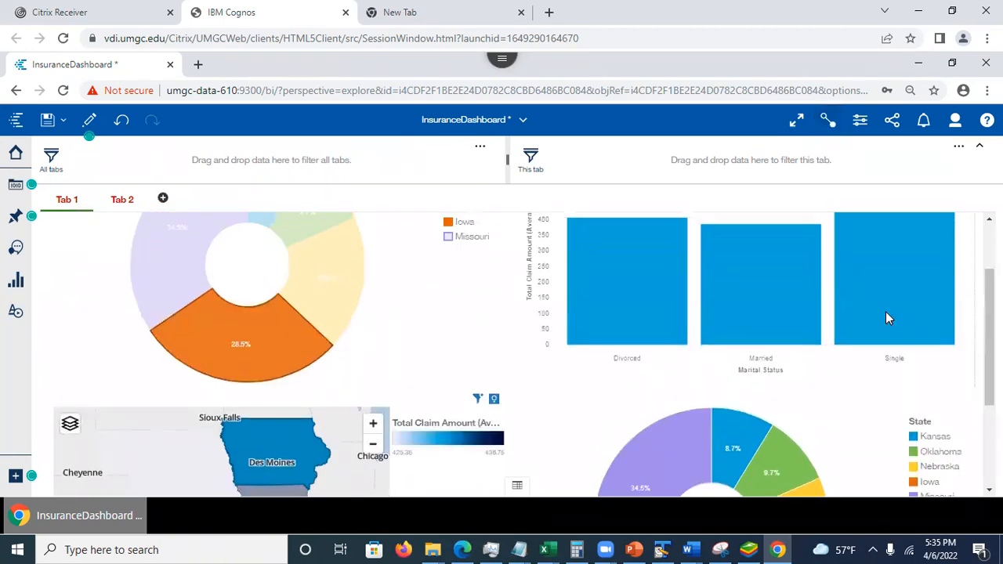
{"action": "left_click", "coordinate": [252, 352]}
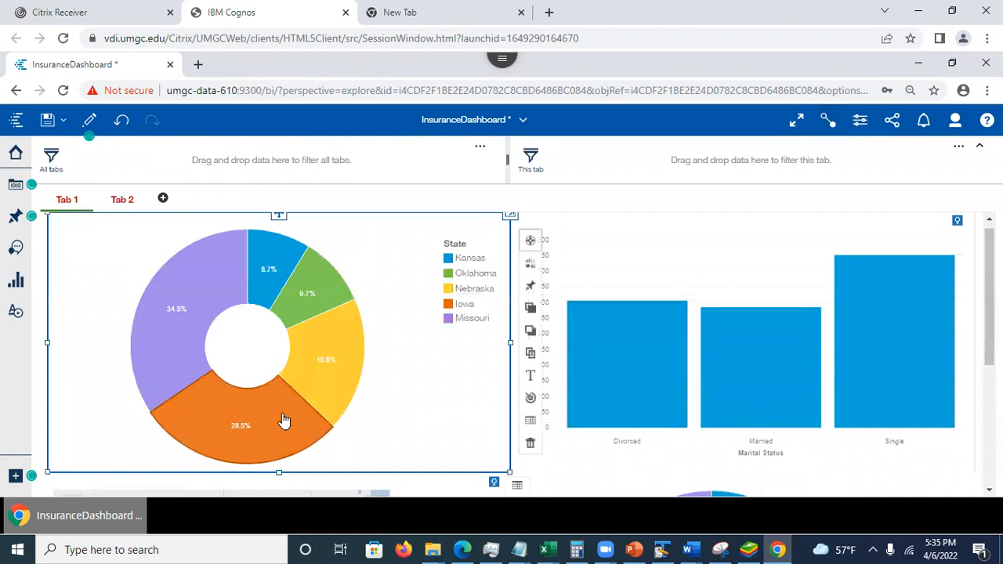
{"action": "left_click", "coordinate": [174, 328]}
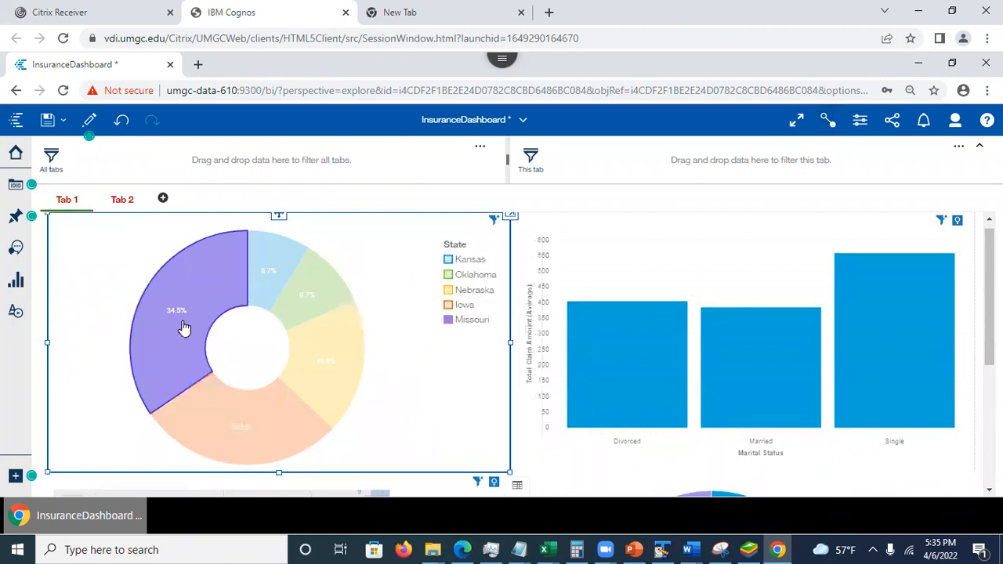
{"action": "left_click", "coordinate": [360, 288]}
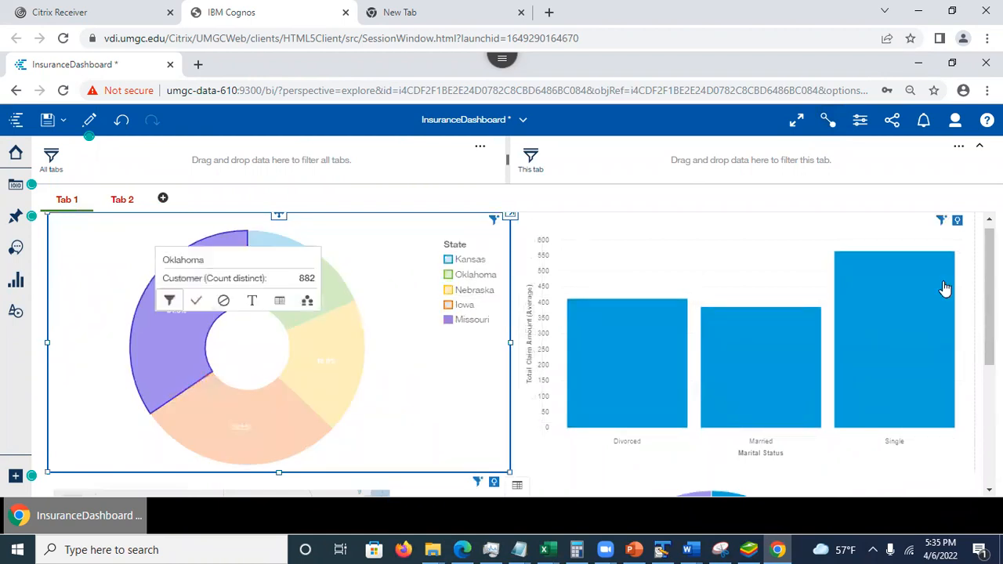
{"action": "scroll", "coordinate": [897, 407], "scroll_direction": "down", "scroll_amount": 5}
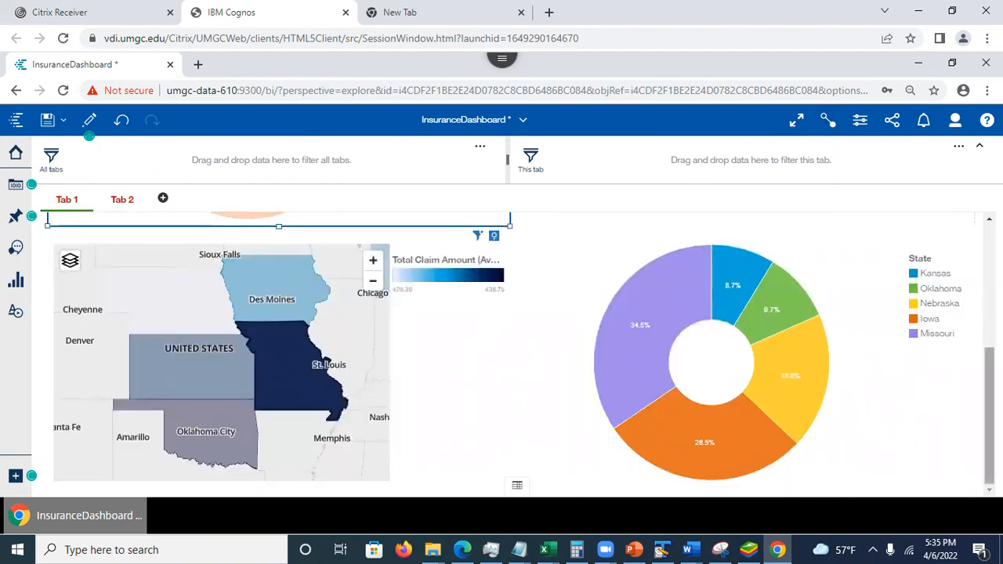
{"action": "scroll", "coordinate": [856, 399], "scroll_direction": "up", "scroll_amount": 1}
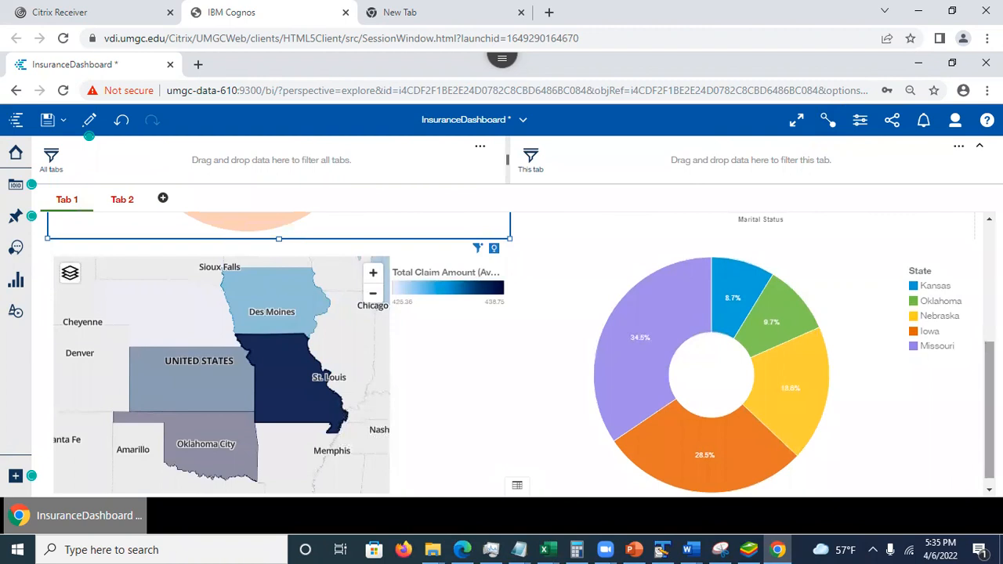
- Select the Oklahoma slice in the lower-right State pie chart and compare it with the other charts on Tab 1
{"action": "left_click", "coordinate": [789, 337]}
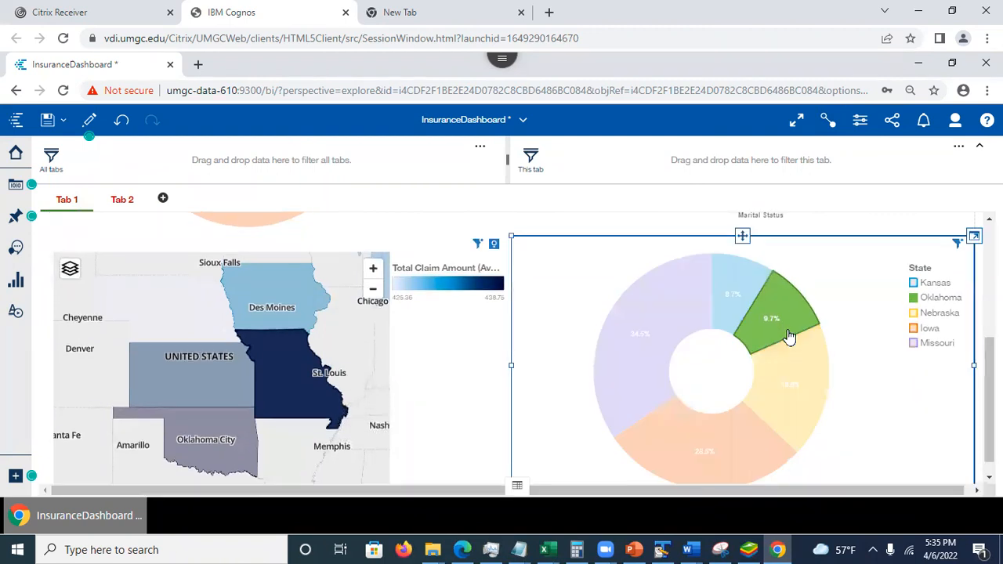
{"action": "scroll", "coordinate": [376, 260], "scroll_direction": "up", "scroll_amount": 3}
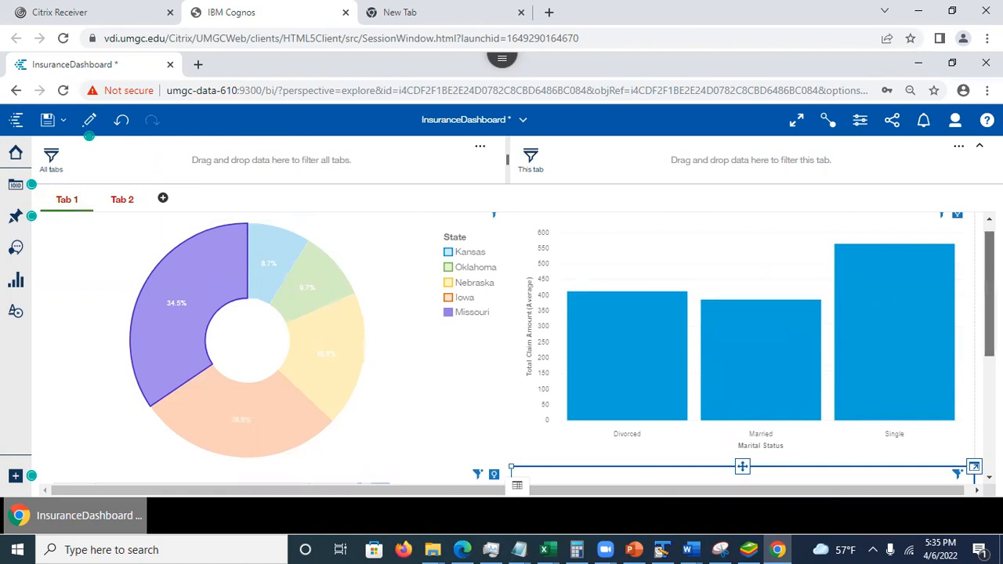
{"action": "scroll", "coordinate": [181, 314], "scroll_direction": "down", "scroll_amount": 1}
{"action": "scroll", "coordinate": [958, 419], "scroll_direction": "down", "scroll_amount": 3}
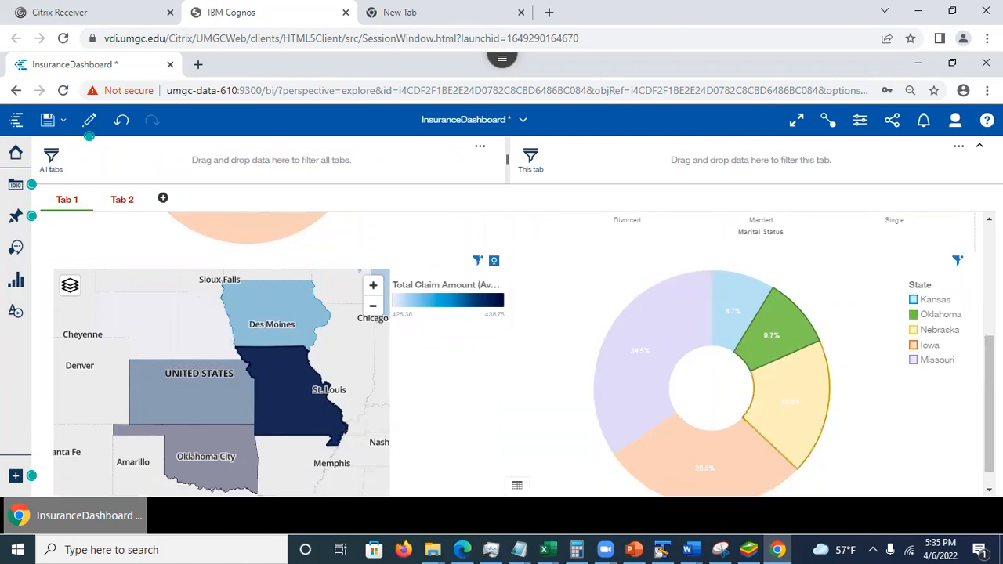
{"action": "scroll", "coordinate": [524, 355], "scroll_direction": "up", "scroll_amount": 3}
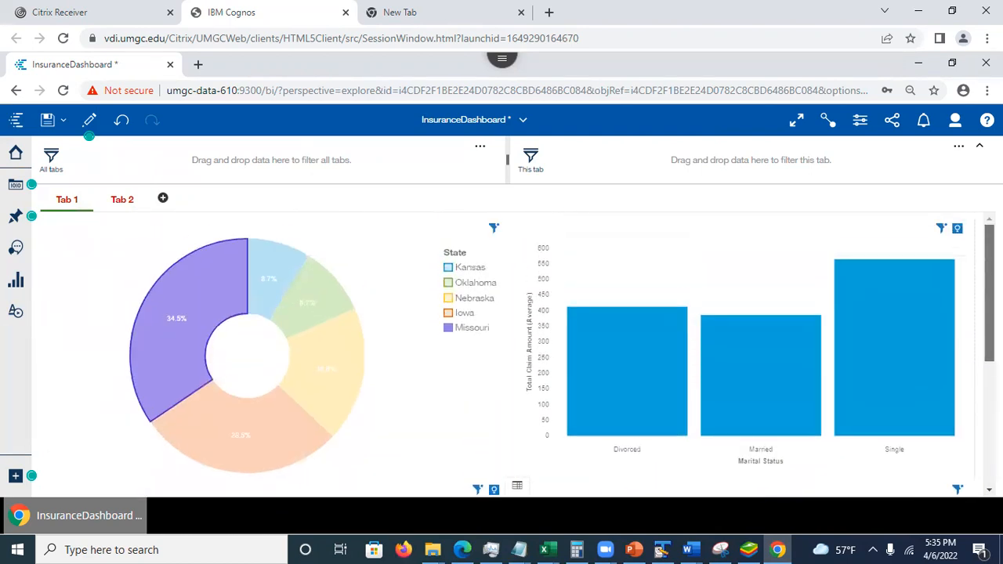
{"action": "scroll", "coordinate": [524, 354], "scroll_direction": "down", "scroll_amount": 1}
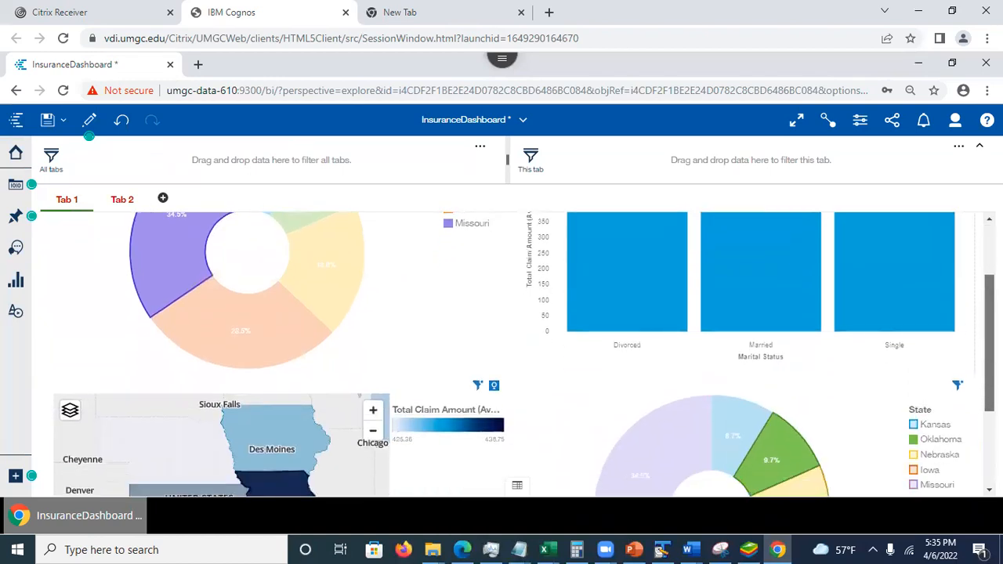
{"action": "scroll", "coordinate": [525, 355], "scroll_direction": "down", "scroll_amount": 2}
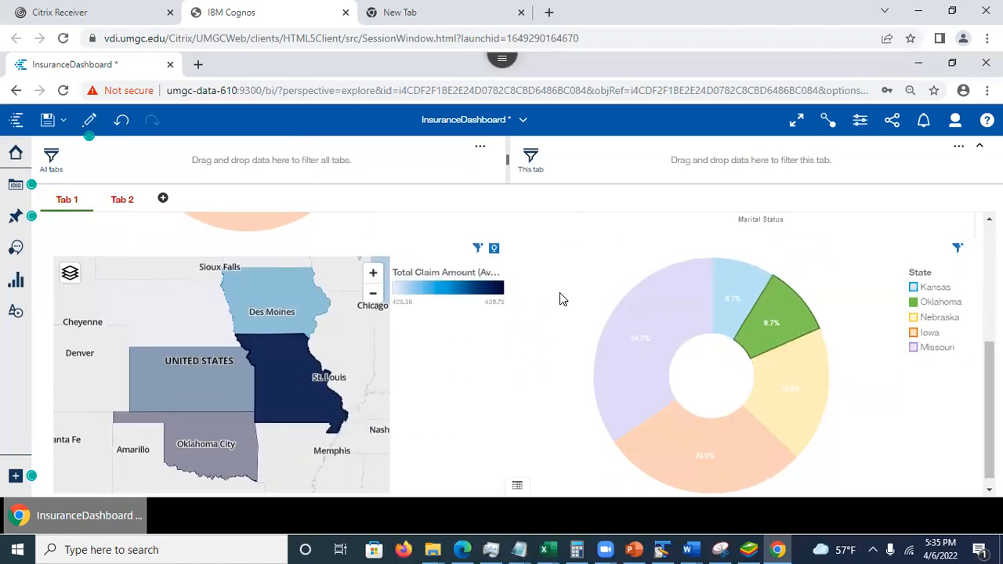
- Display the widget connections, add the lower-right State pie chart to existing connection 1, and review the connection numbers on Tab 1
{"action": "left_click", "coordinate": [826, 121]}
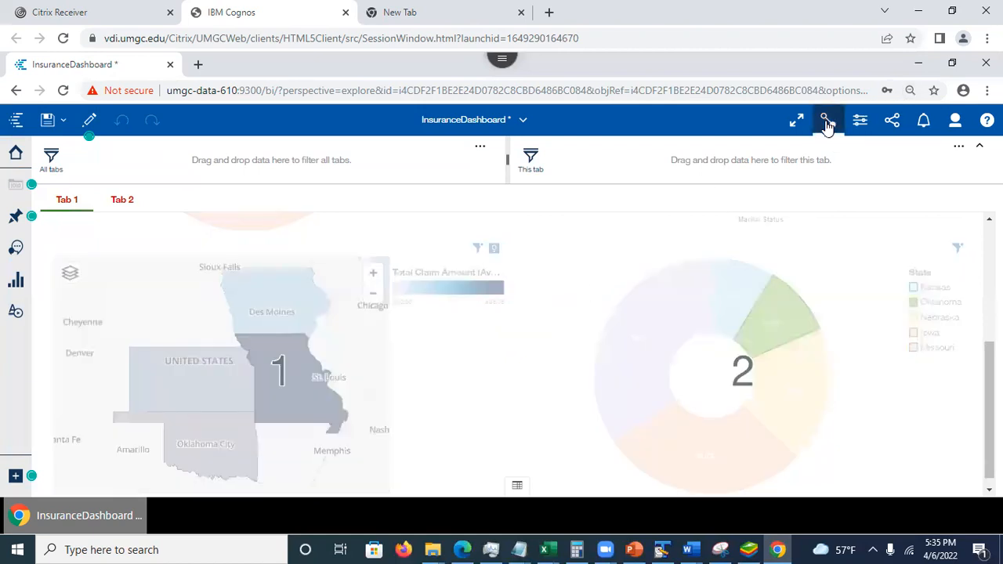
{"action": "left_click", "coordinate": [554, 362]}
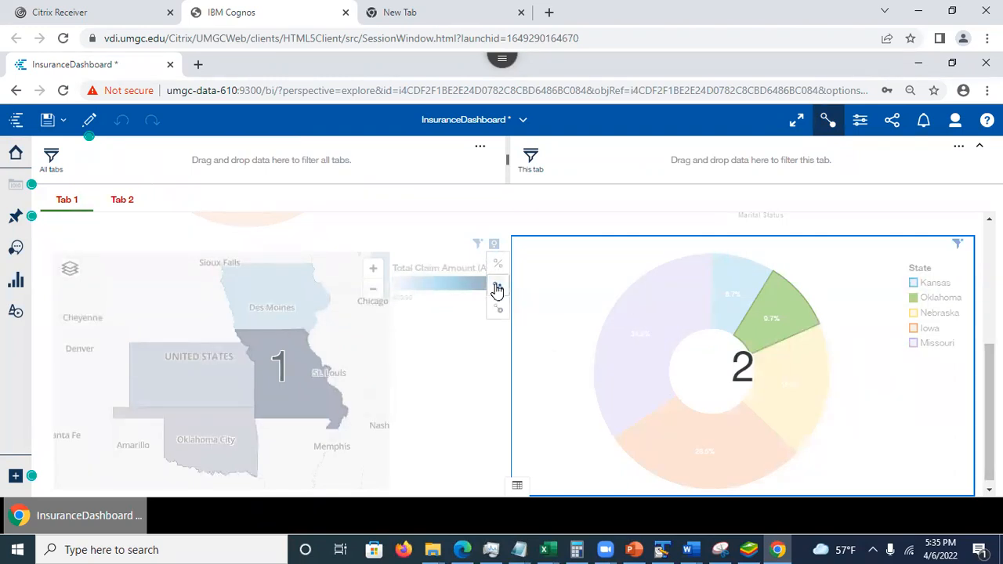
{"action": "left_click", "coordinate": [497, 290]}
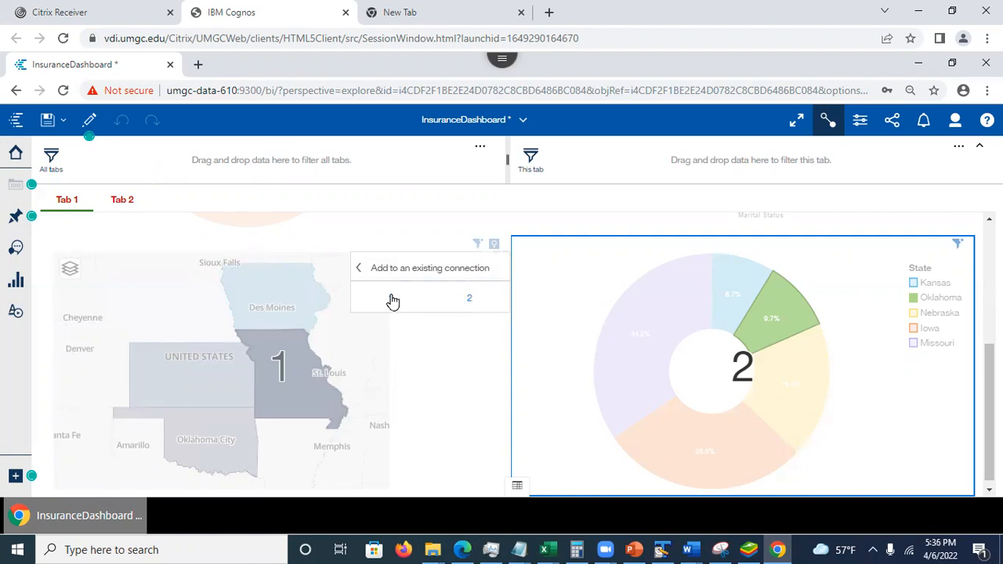
{"action": "left_click", "coordinate": [391, 303]}
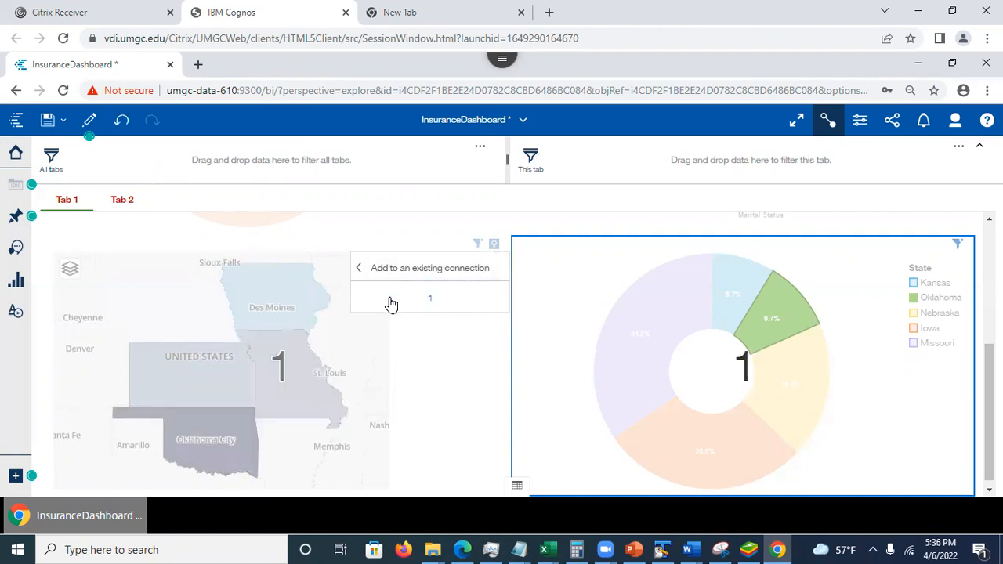
{"action": "left_click", "coordinate": [641, 203]}
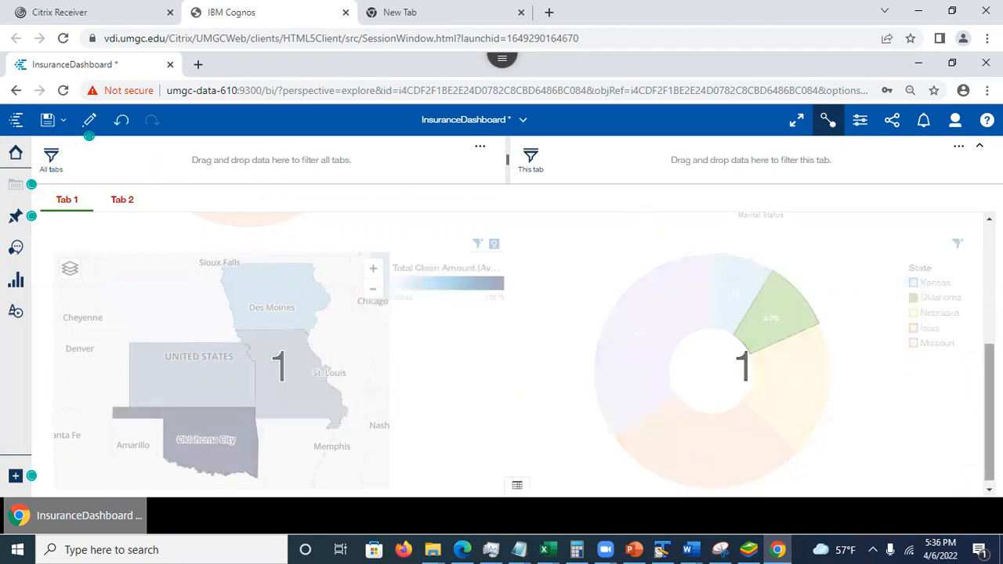
{"action": "scroll", "coordinate": [712, 245], "scroll_direction": "up", "scroll_amount": 5}
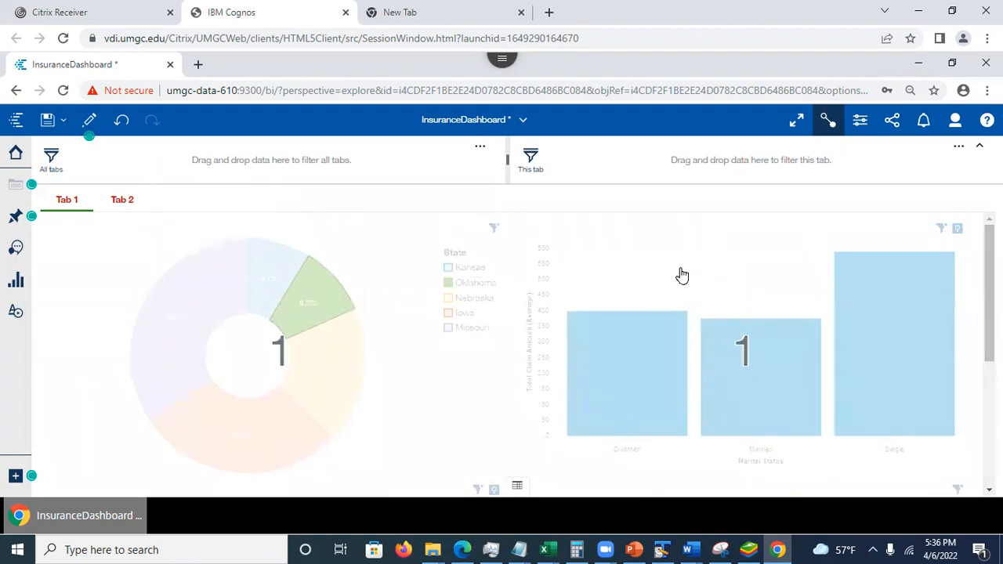
- Leave the connections view and remove the Oklahoma State filter from the upper-left pie chart on Tab 1
{"action": "left_click", "coordinate": [827, 126]}
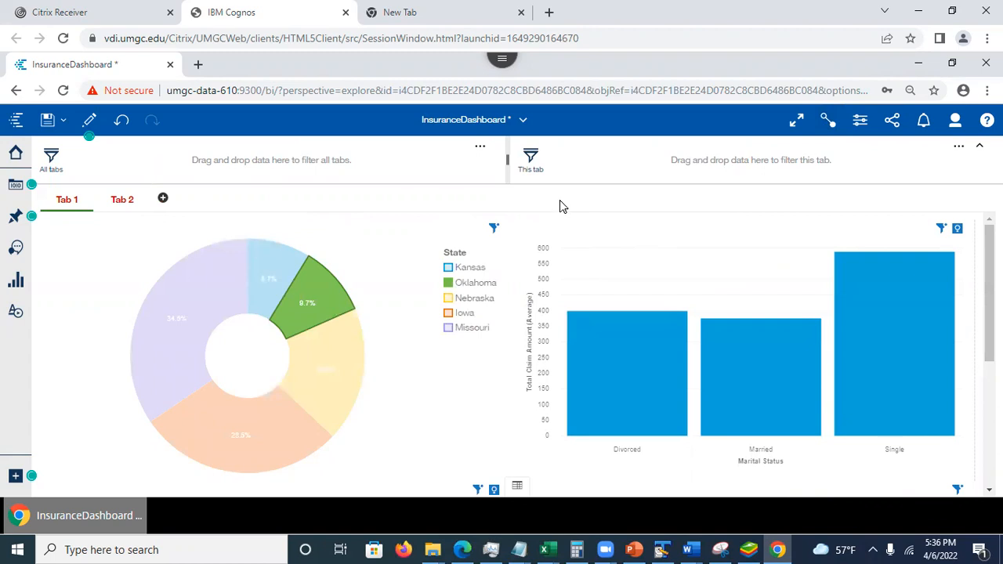
{"action": "left_click", "coordinate": [493, 228]}
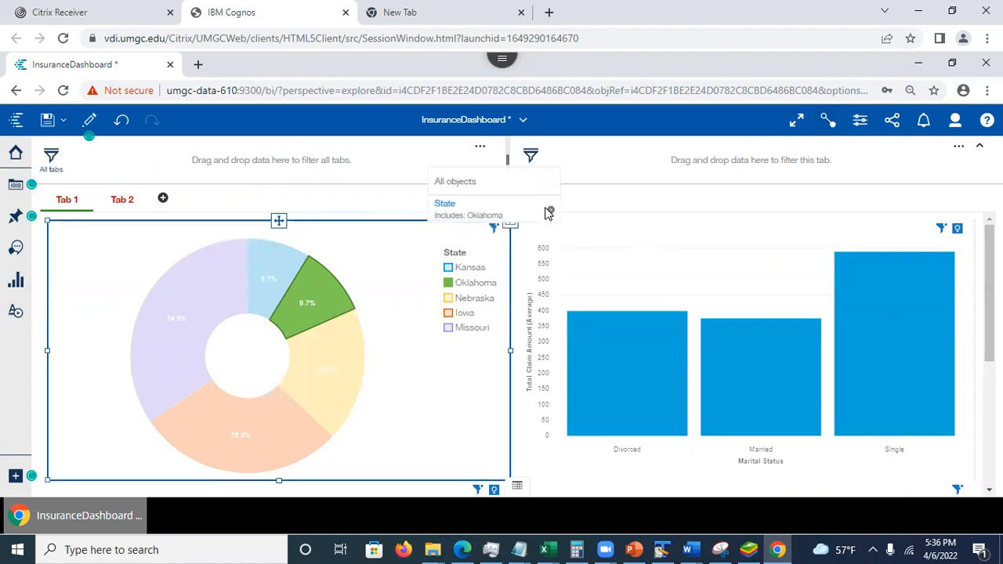
{"action": "left_click", "coordinate": [551, 212]}
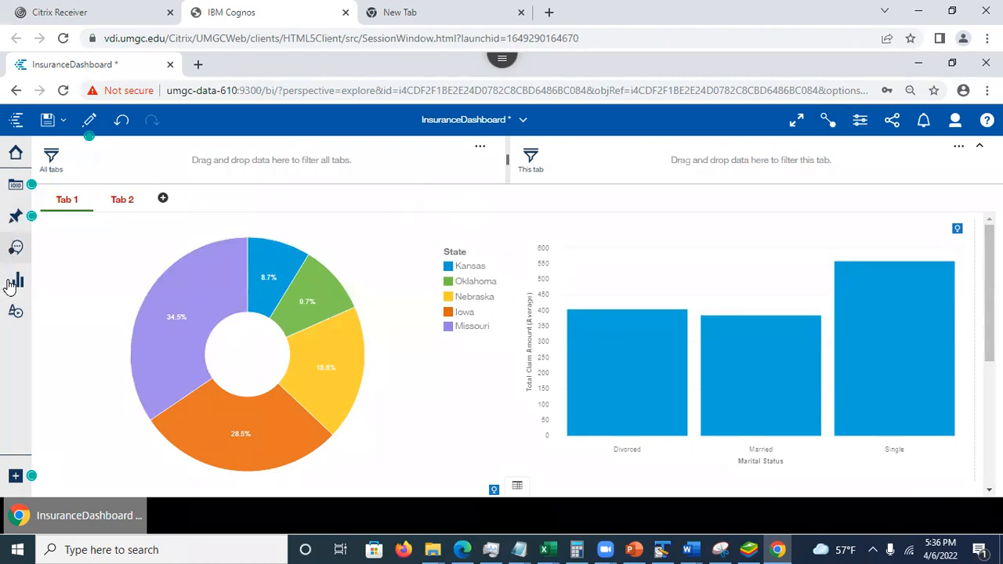
- Add a filter for all tabs on State Code from the Claims and Weather data, including only IA and KS
{"action": "left_click", "coordinate": [15, 187]}
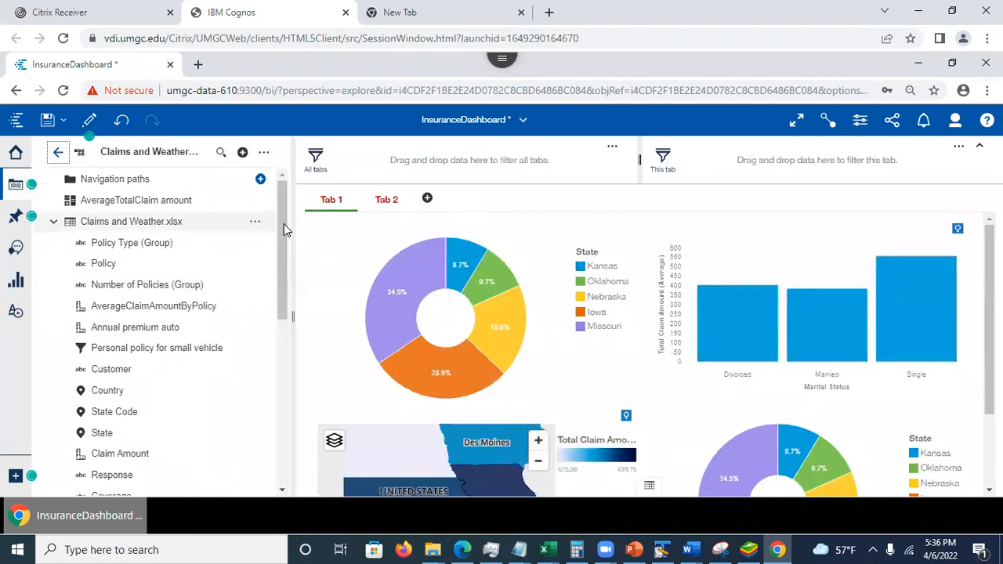
{"action": "left_click_drag", "start_coordinate": [282, 220], "coordinate": [285, 316]}
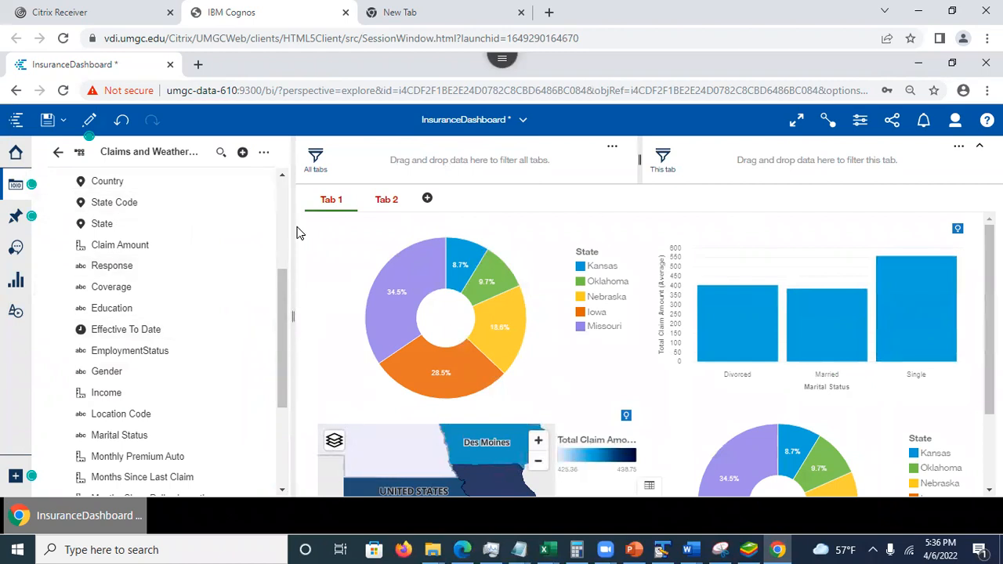
{"action": "left_click_drag", "start_coordinate": [287, 345], "coordinate": [292, 304]}
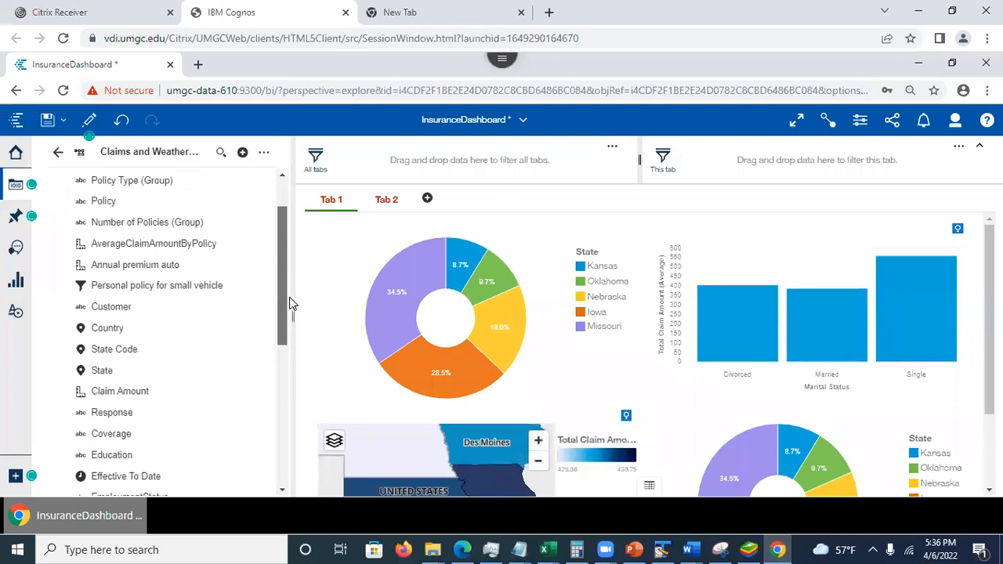
{"action": "scroll", "coordinate": [292, 304], "scroll_direction": "down", "scroll_amount": 1}
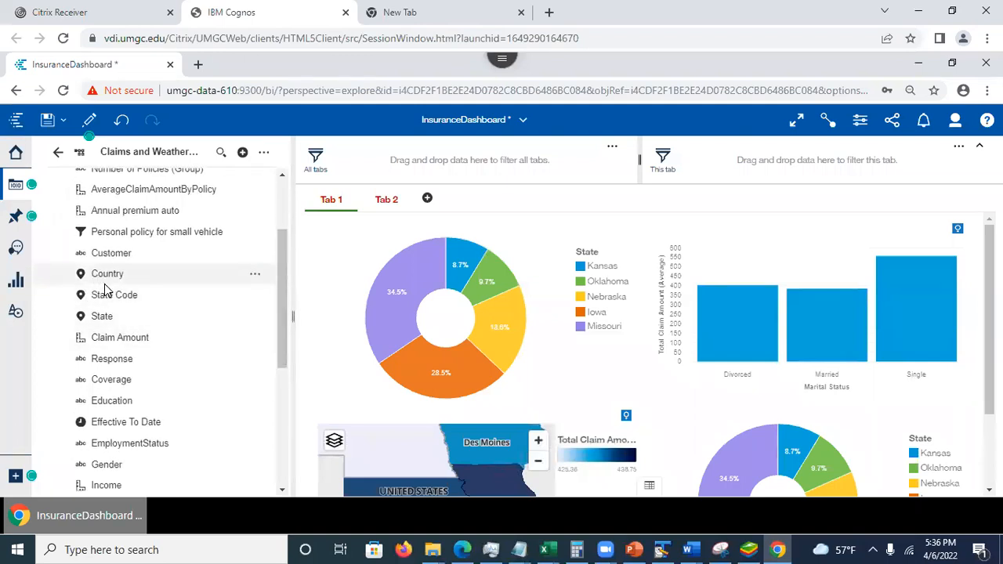
{"action": "left_click_drag", "start_coordinate": [108, 302], "coordinate": [373, 158]}
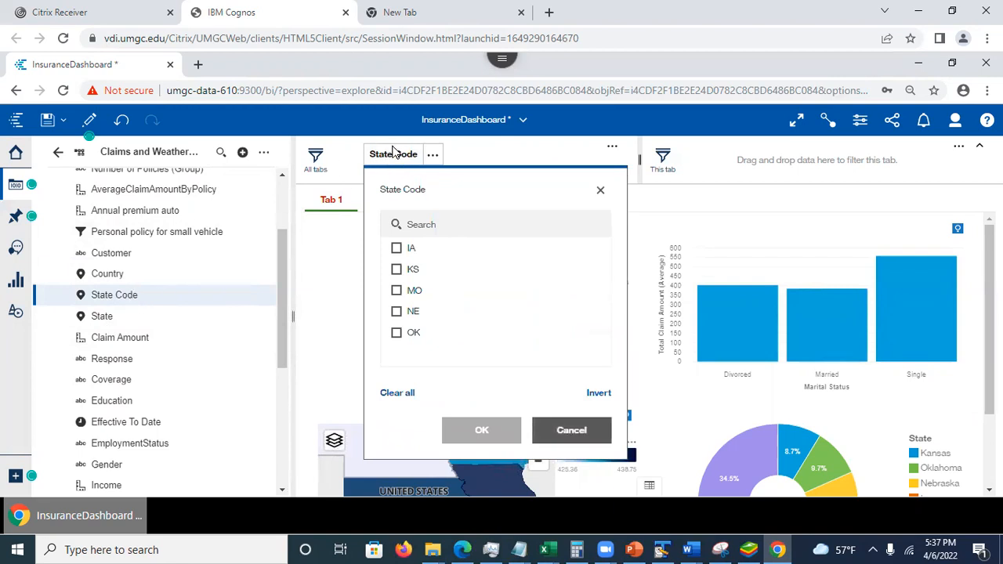
{"action": "left_click", "coordinate": [397, 248]}
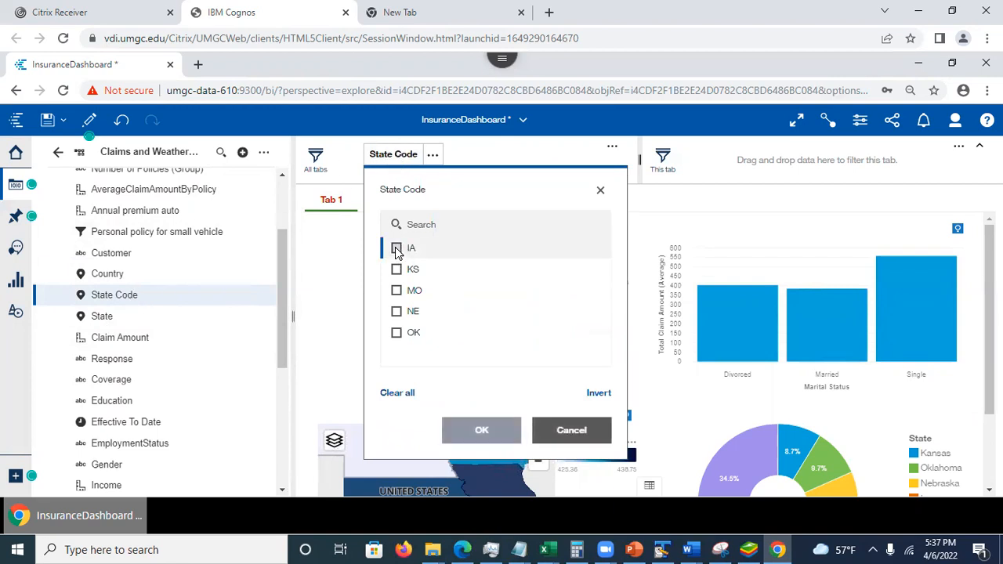
{"action": "left_click", "coordinate": [396, 270]}
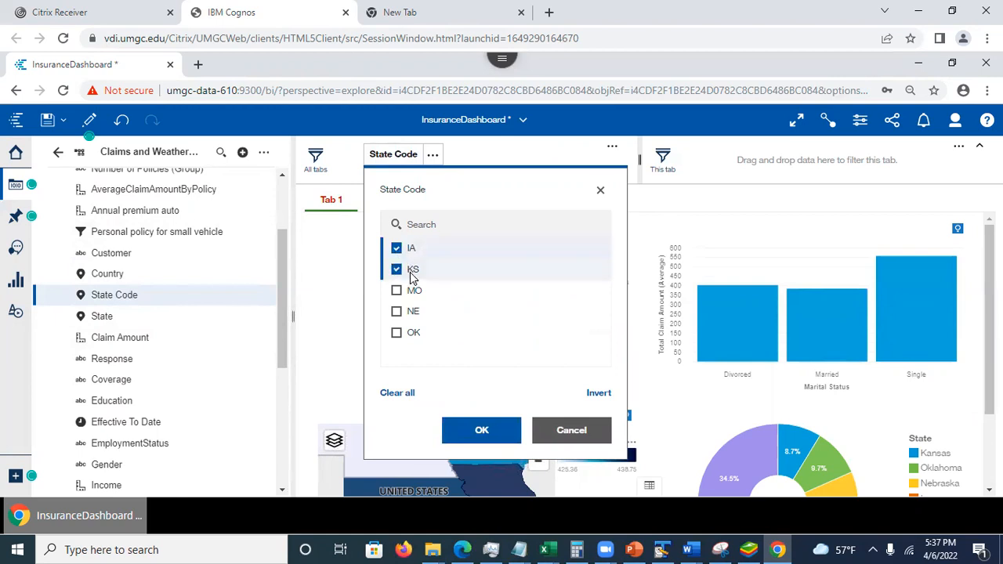
{"action": "left_click", "coordinate": [470, 441]}
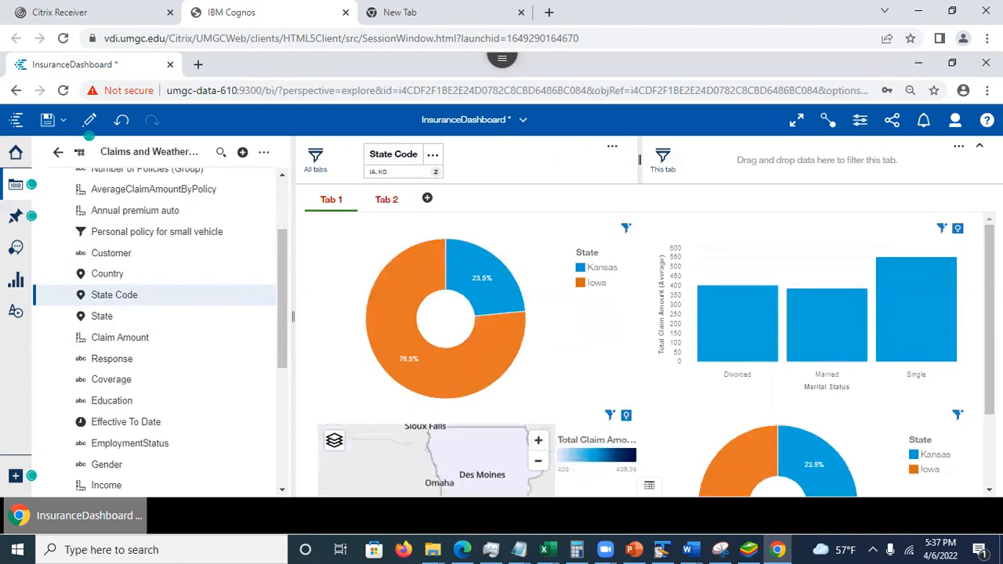
- Examine how the all-tabs State Code filter affects the charts on Tab 1 and Tab 2
{"action": "scroll", "coordinate": [655, 355], "scroll_direction": "down", "scroll_amount": 3}
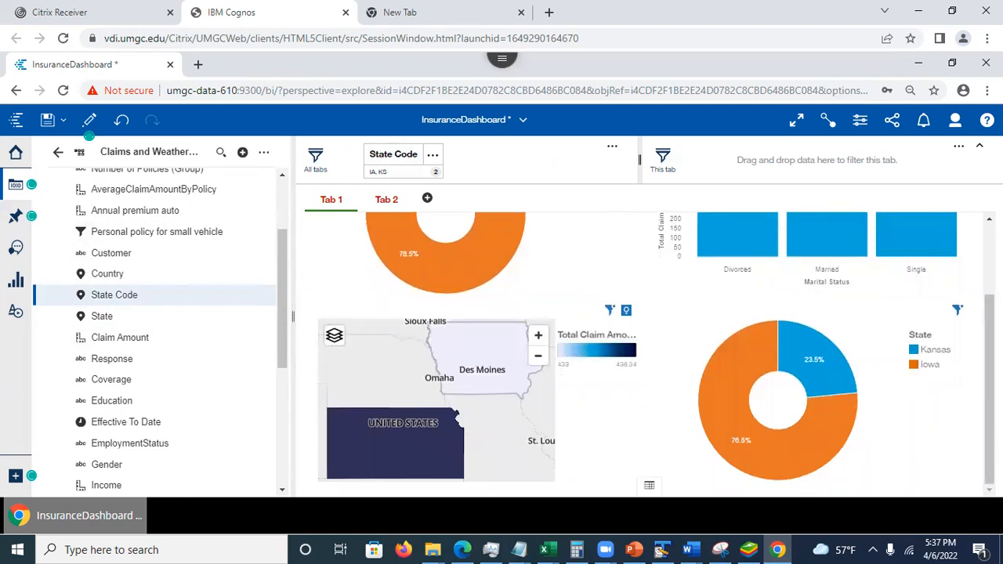
{"action": "scroll", "coordinate": [656, 355], "scroll_direction": "up", "scroll_amount": 3}
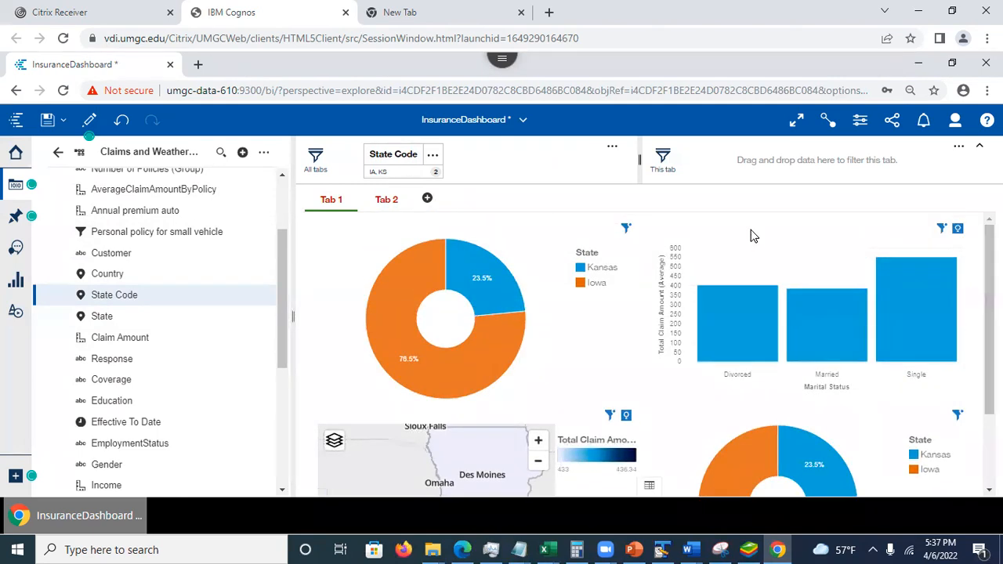
{"action": "left_click", "coordinate": [381, 205]}
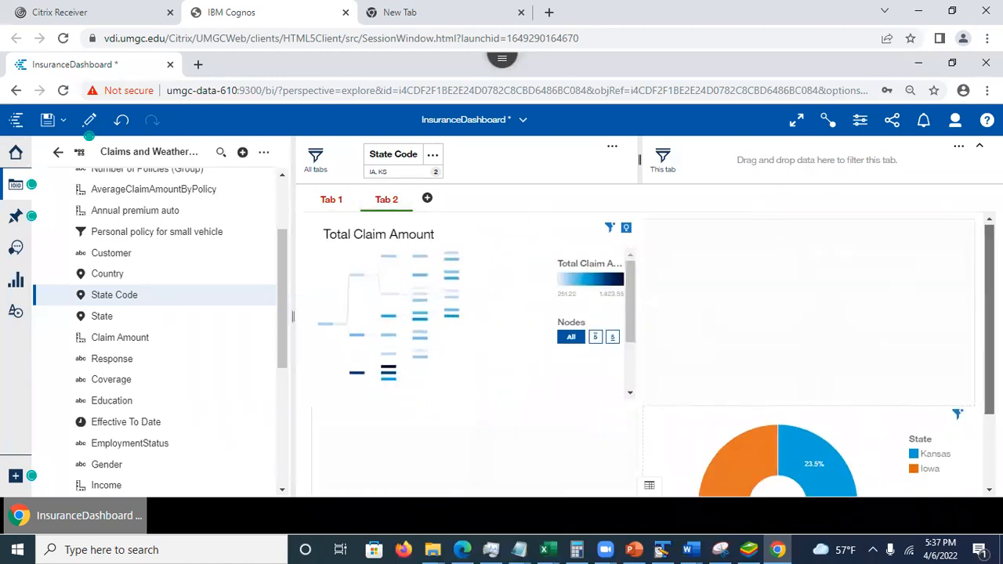
{"action": "scroll", "coordinate": [650, 353], "scroll_direction": "down", "scroll_amount": 3}
{"action": "scroll", "coordinate": [651, 352], "scroll_direction": "up", "scroll_amount": 3}
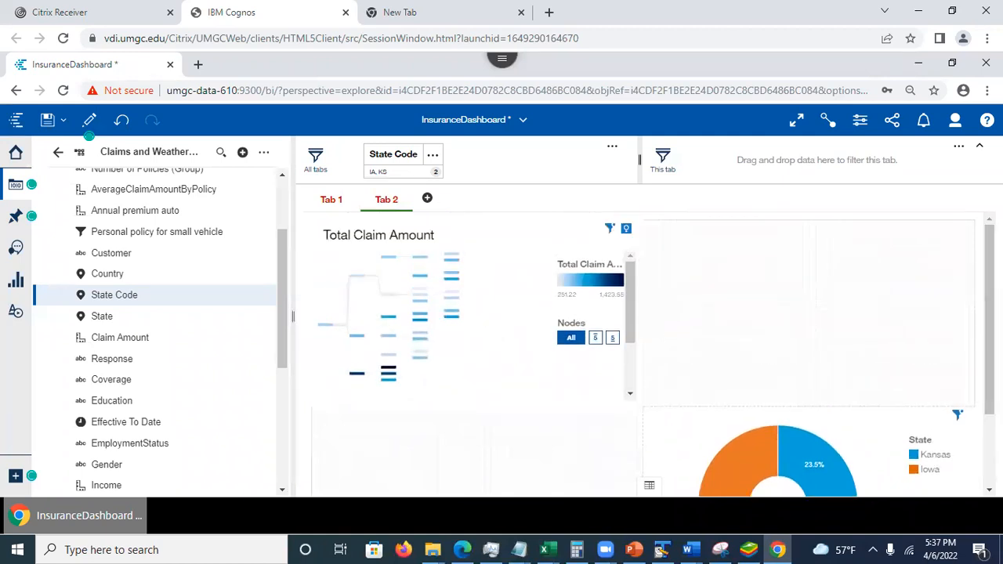
- Return to Tab 1 and delete the State Code filter that applies to all tabs
{"action": "left_click", "coordinate": [332, 201]}
{"action": "left_click", "coordinate": [433, 154]}
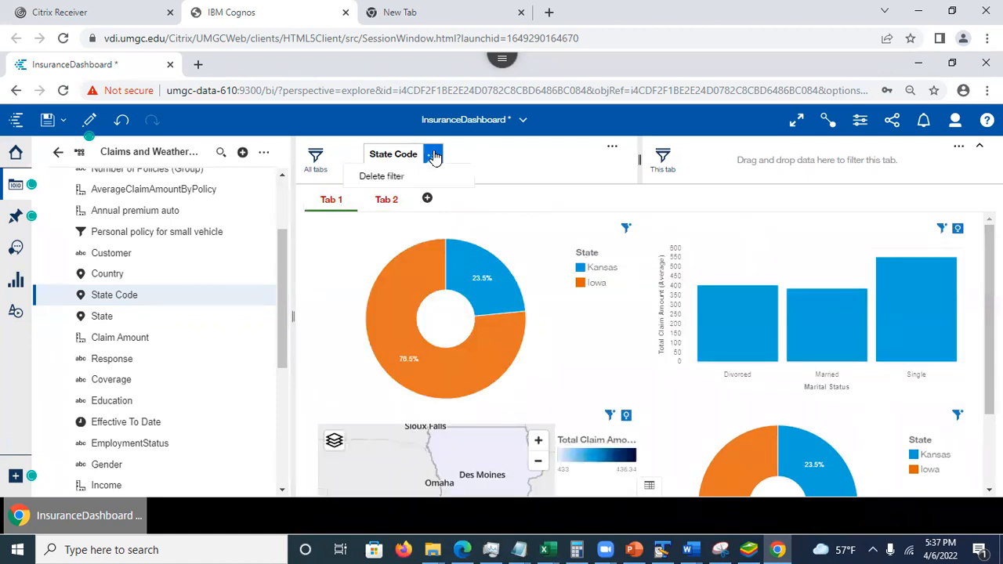
{"action": "left_click", "coordinate": [378, 177]}
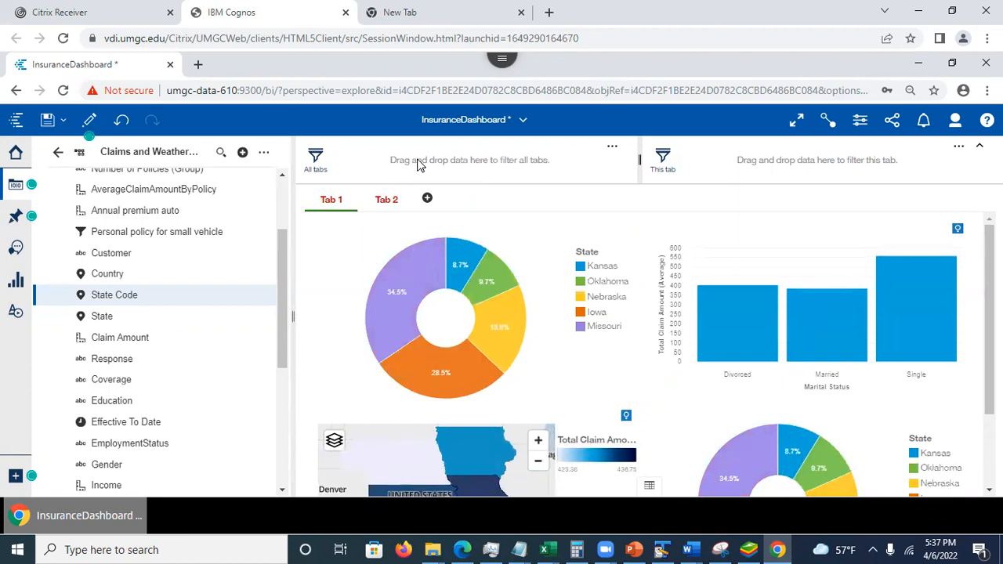
- Add a State Code filter for Tab 1 only, including IA and OK
{"action": "left_click_drag", "start_coordinate": [112, 295], "coordinate": [743, 161]}
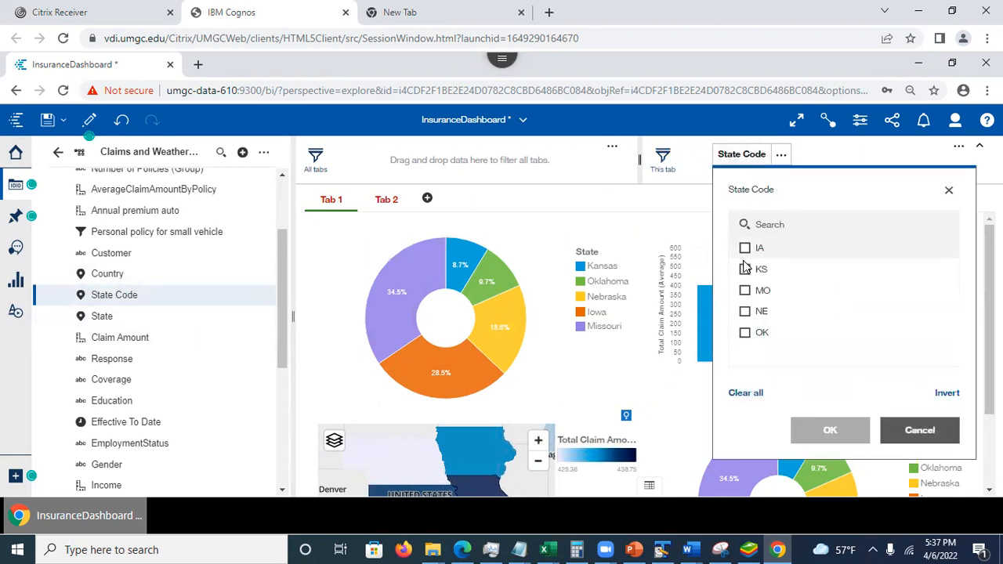
{"action": "left_click", "coordinate": [745, 249]}
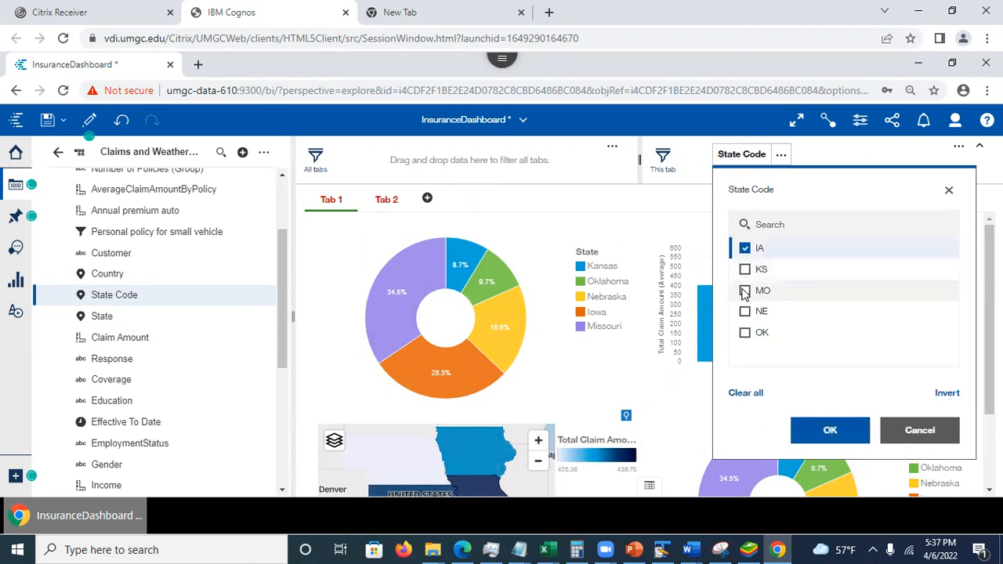
{"action": "left_click", "coordinate": [745, 336]}
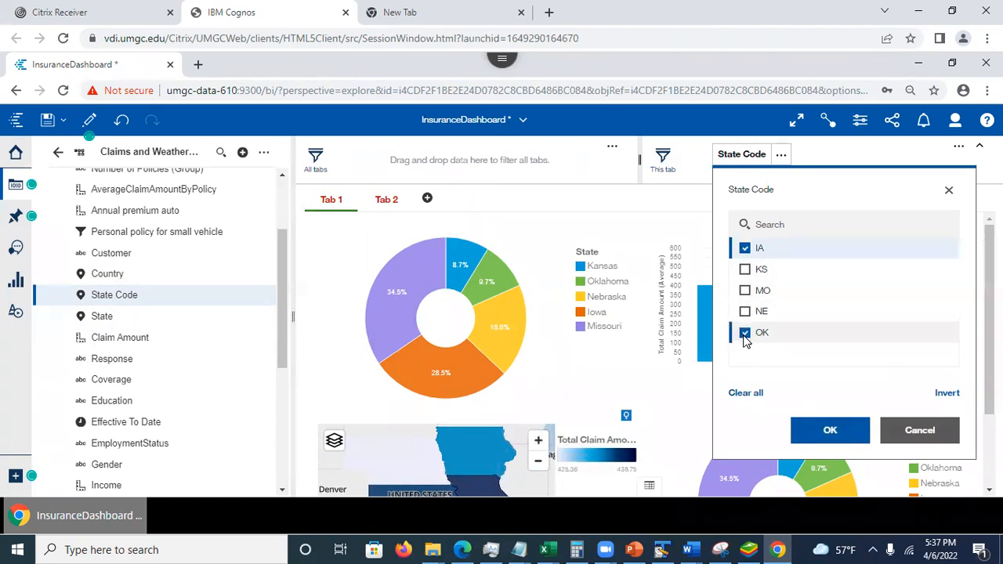
{"action": "left_click", "coordinate": [812, 434]}
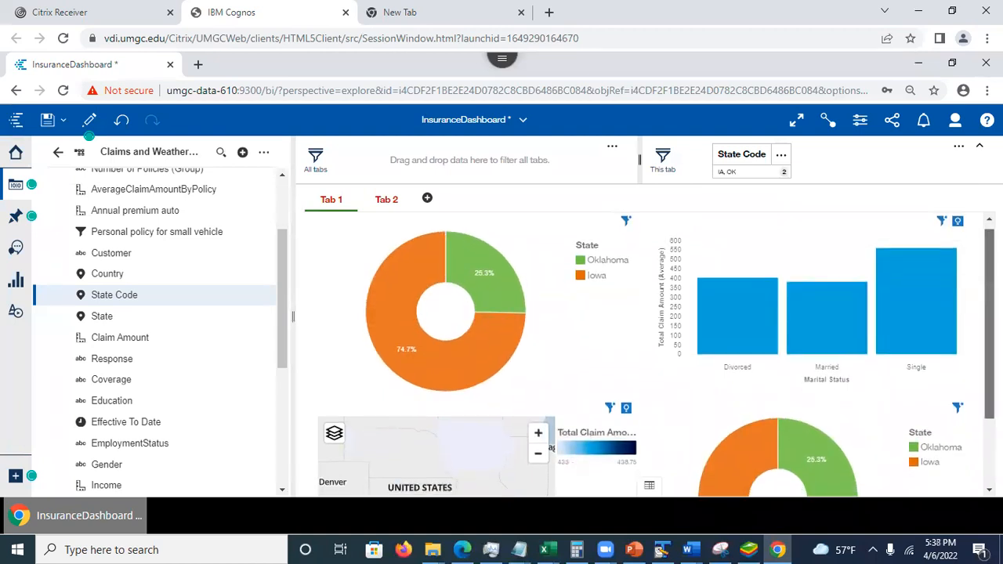
- Compare the charts on Tab 1 and Tab 2 to check the scope of the tab-level State Code filter
{"action": "scroll", "coordinate": [643, 353], "scroll_direction": "down", "scroll_amount": 1}
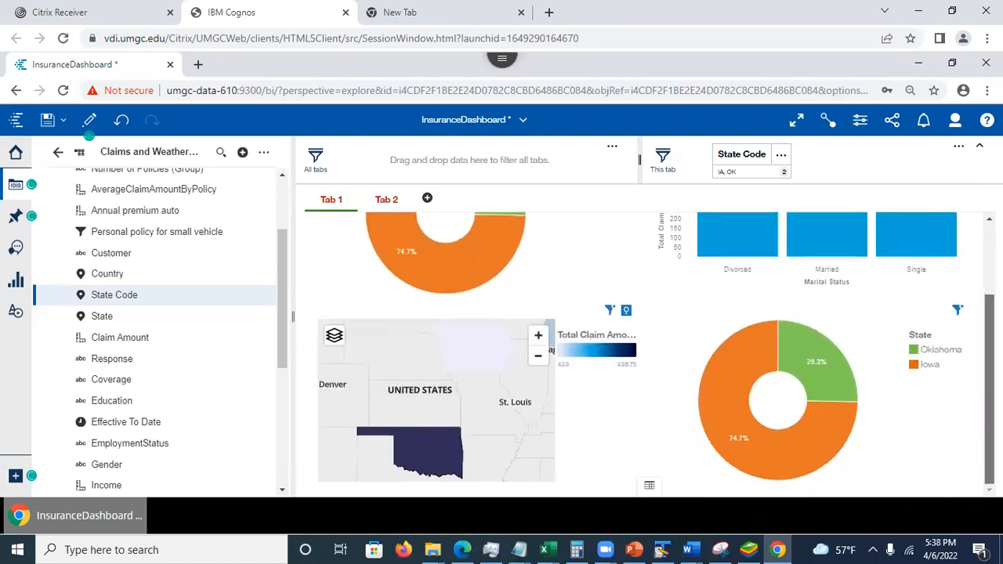
{"action": "scroll", "coordinate": [752, 246], "scroll_direction": "up", "scroll_amount": 1}
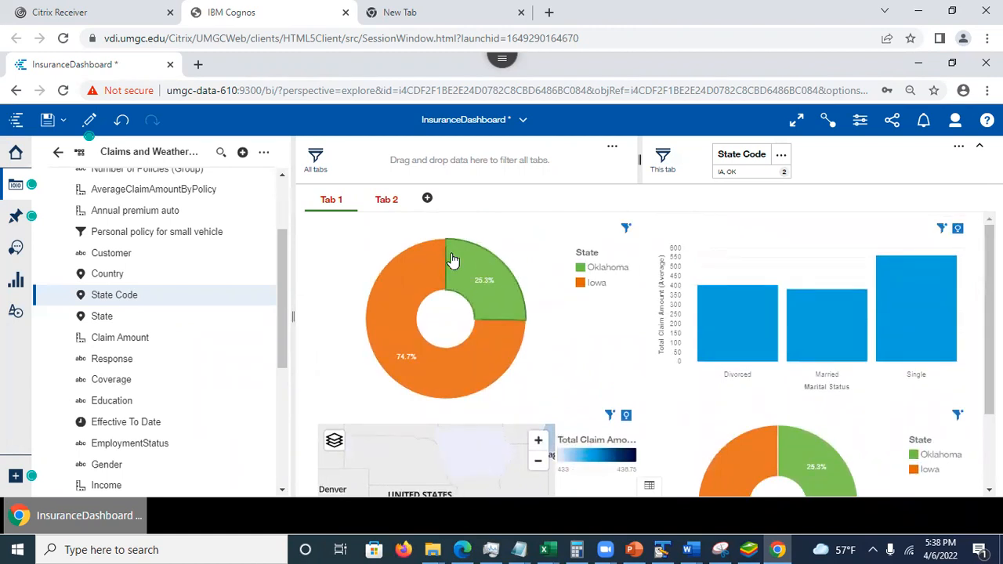
{"action": "left_click", "coordinate": [387, 202]}
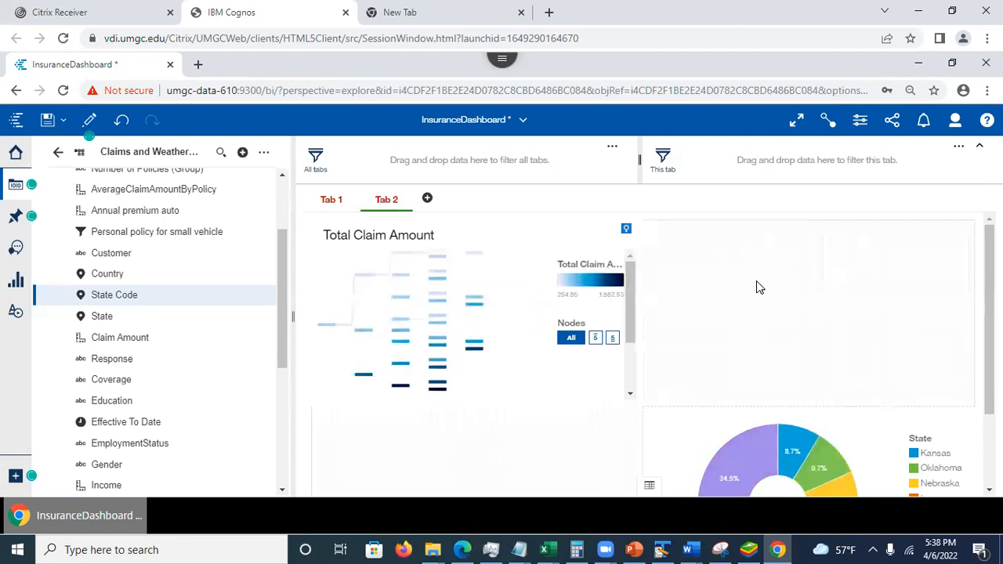
{"action": "scroll", "coordinate": [656, 354], "scroll_direction": "down", "scroll_amount": 2}
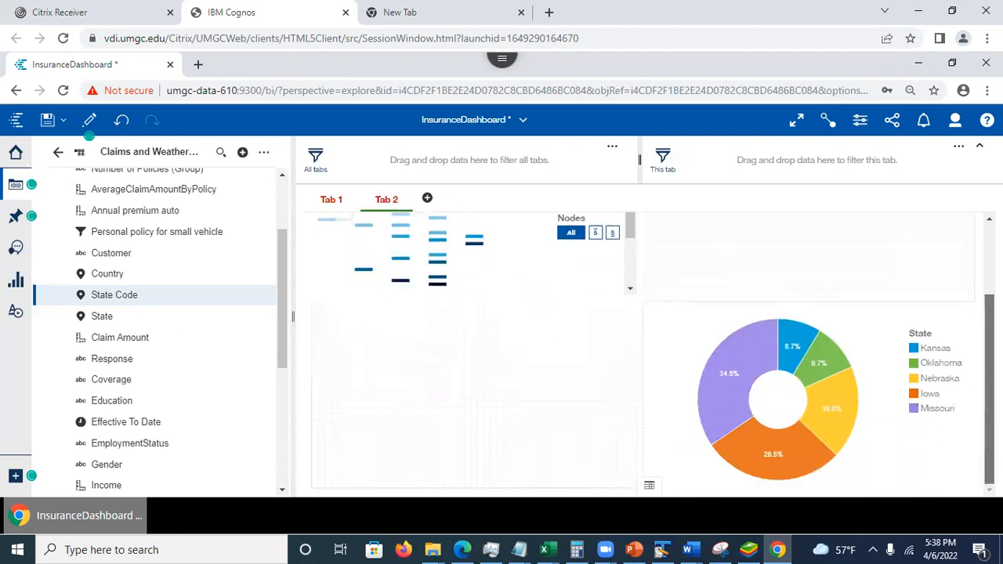
{"action": "scroll", "coordinate": [783, 313], "scroll_direction": "up", "scroll_amount": 2}
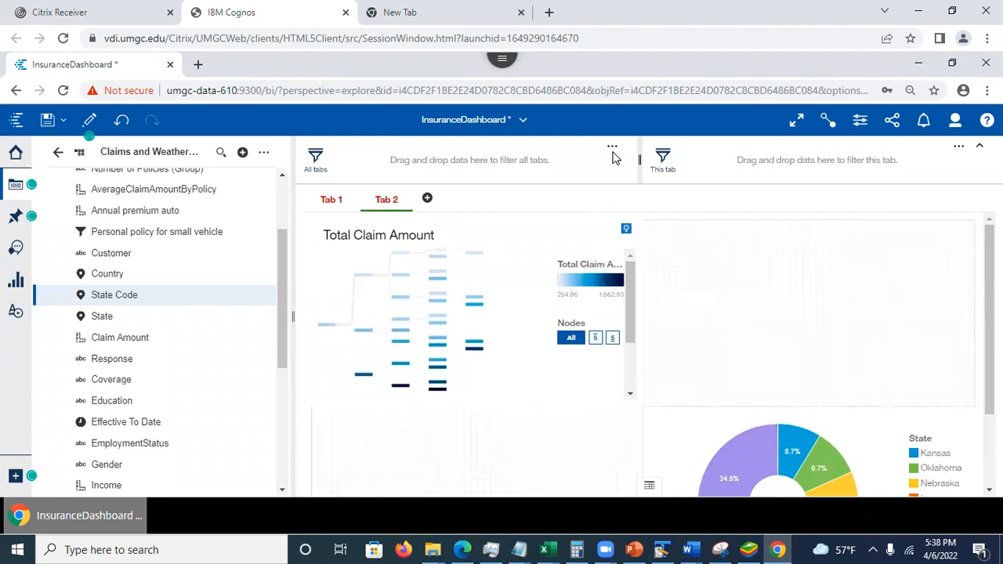
- Go back to Tab 1 and delete its tab-level State Code filter
{"action": "left_click", "coordinate": [329, 200]}
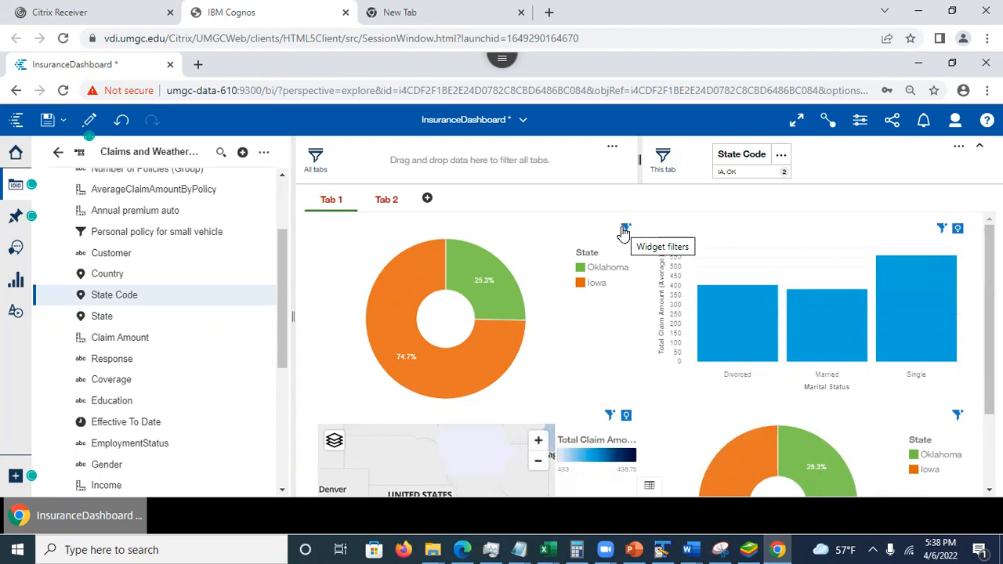
{"action": "left_click", "coordinate": [781, 155]}
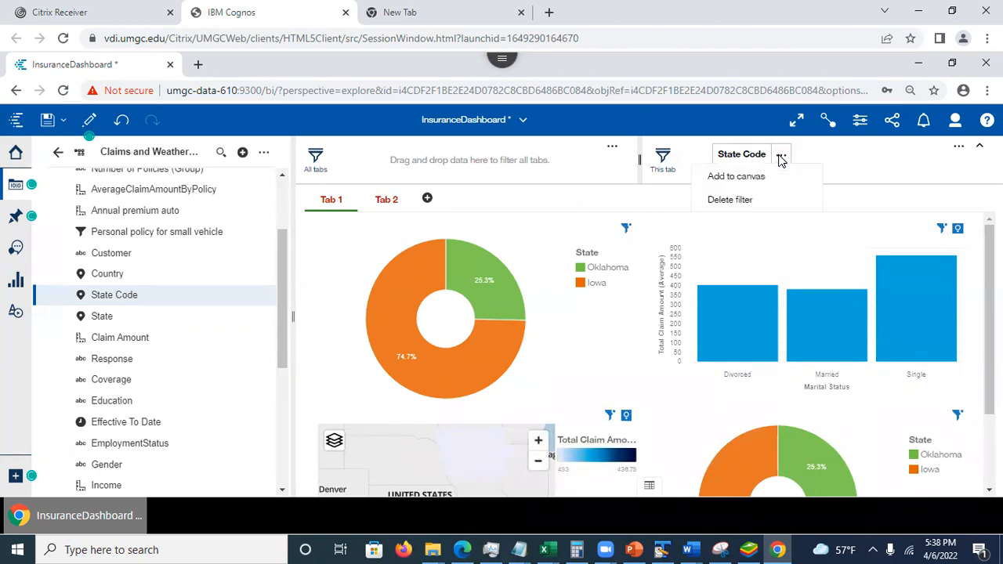
{"action": "left_click", "coordinate": [715, 200]}
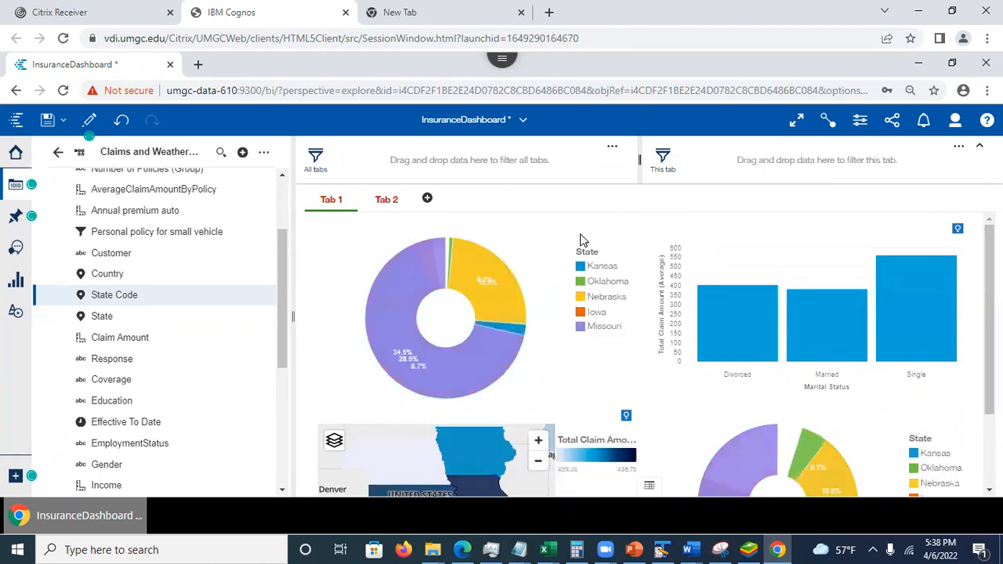
- Switch to the Cognos analytics Session 2 presentation in PowerPoint and review slides 13 and 14 on the visualization library and focus mode
{"action": "left_click", "coordinate": [634, 549]}
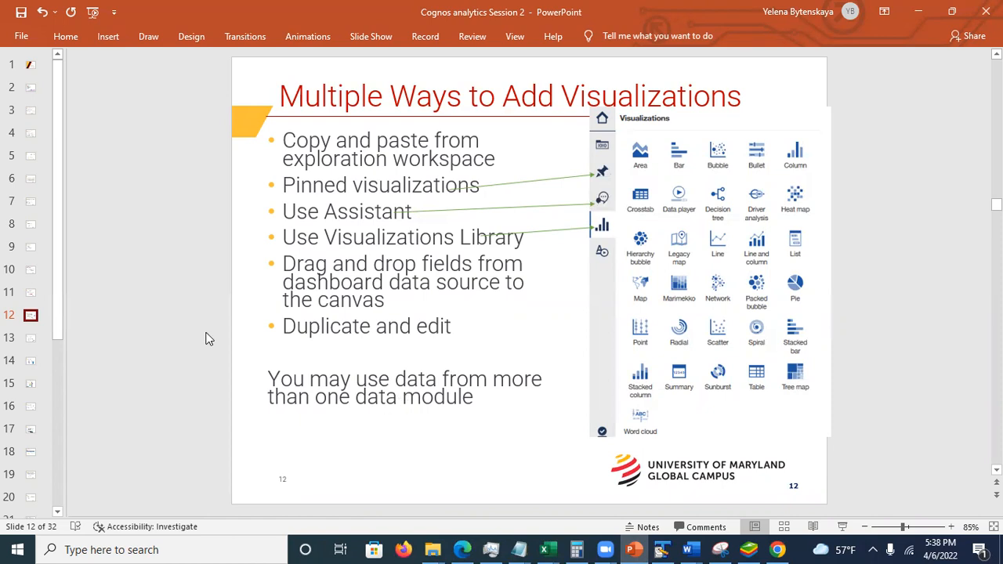
{"action": "left_click", "coordinate": [31, 338]}
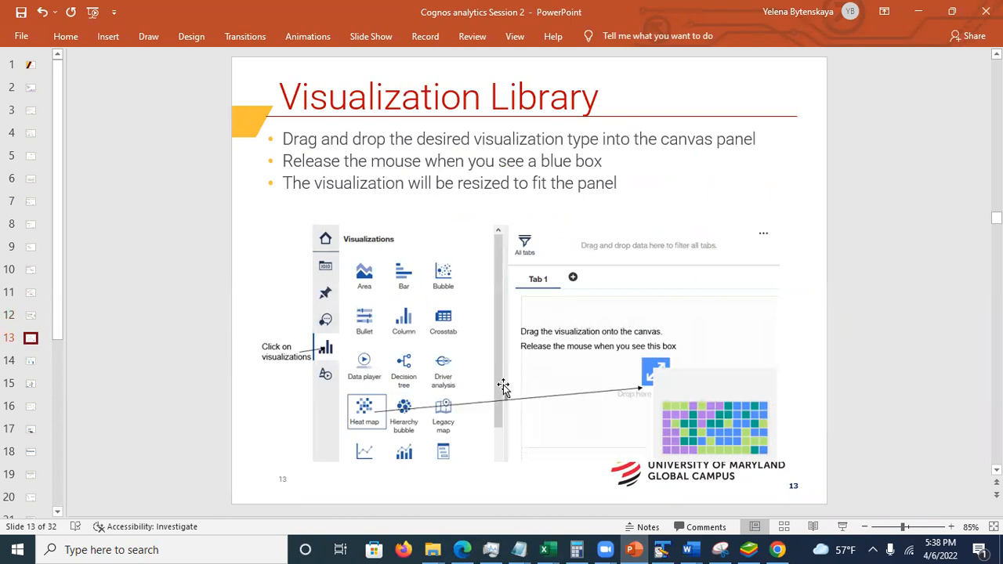
{"action": "left_click", "coordinate": [30, 360]}
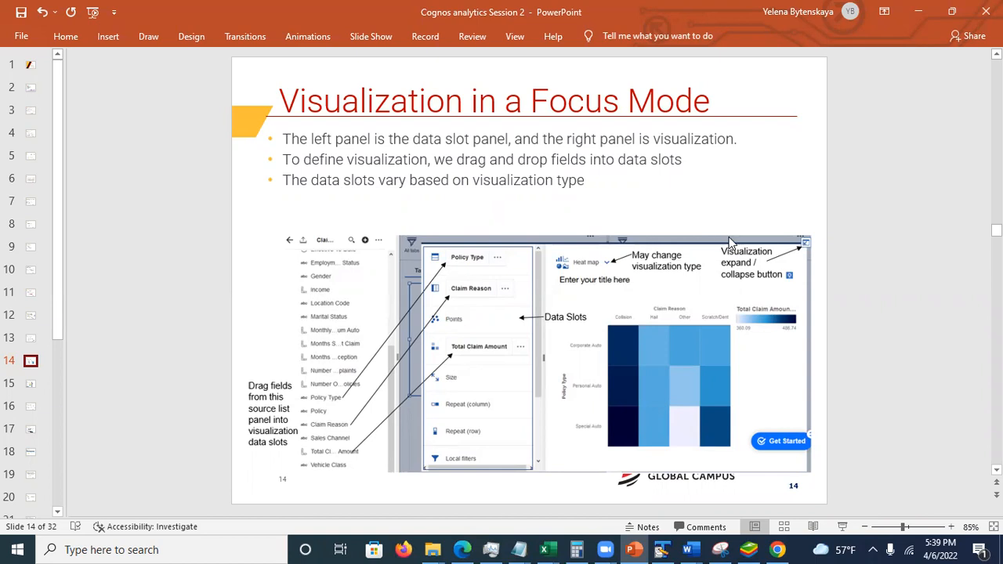
- Return to the Cognos dashboard, view the data behind the upper-left State pie chart, and close the data view
{"action": "left_click", "coordinate": [921, 19]}
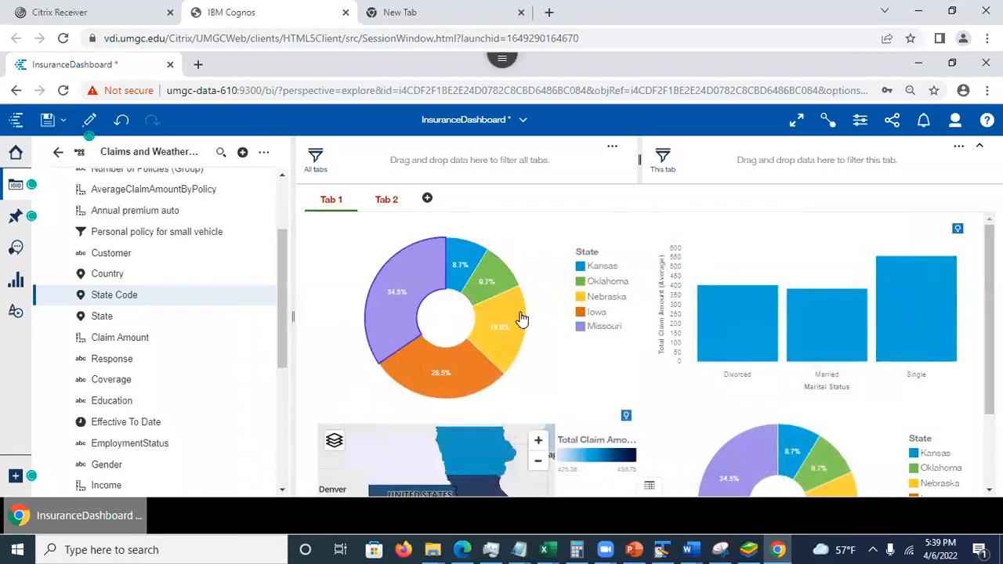
{"action": "left_click", "coordinate": [559, 242]}
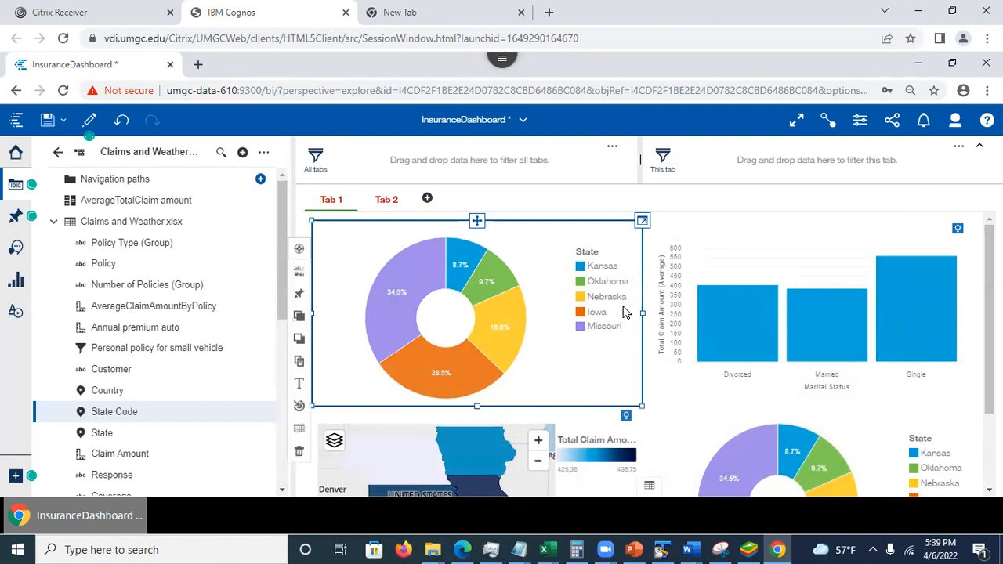
{"action": "left_click", "coordinate": [649, 488]}
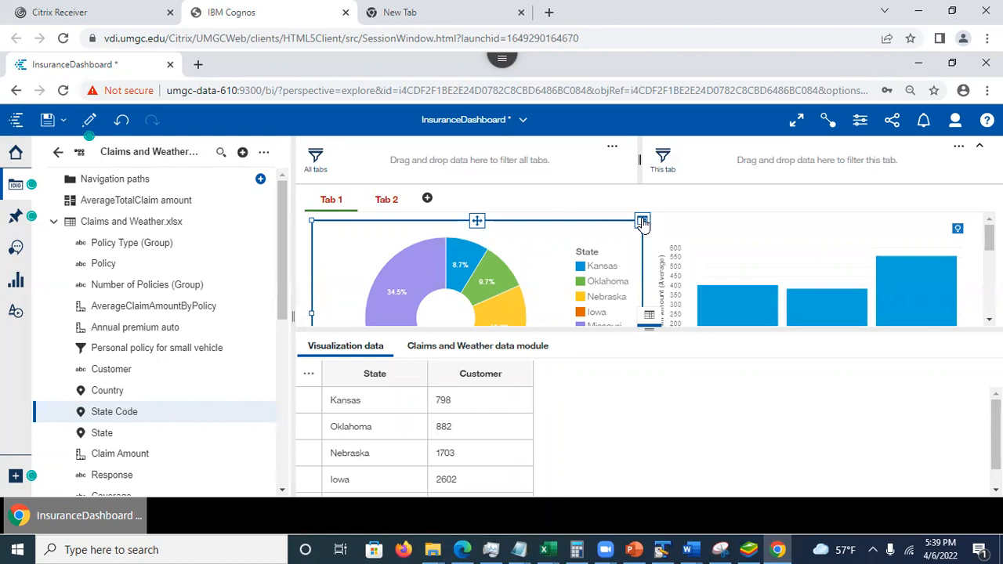
{"action": "left_click", "coordinate": [605, 211]}
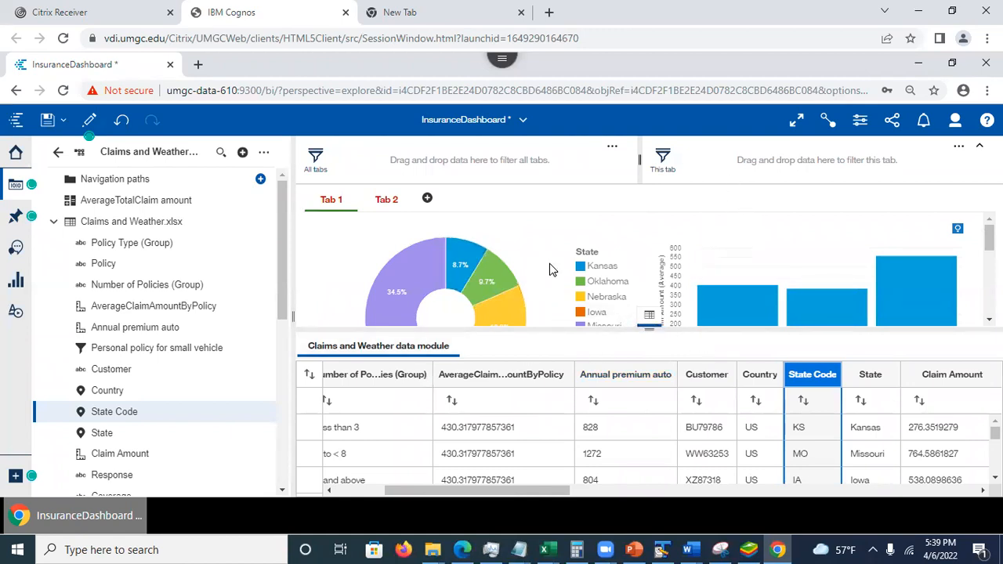
{"action": "left_click", "coordinate": [648, 323]}
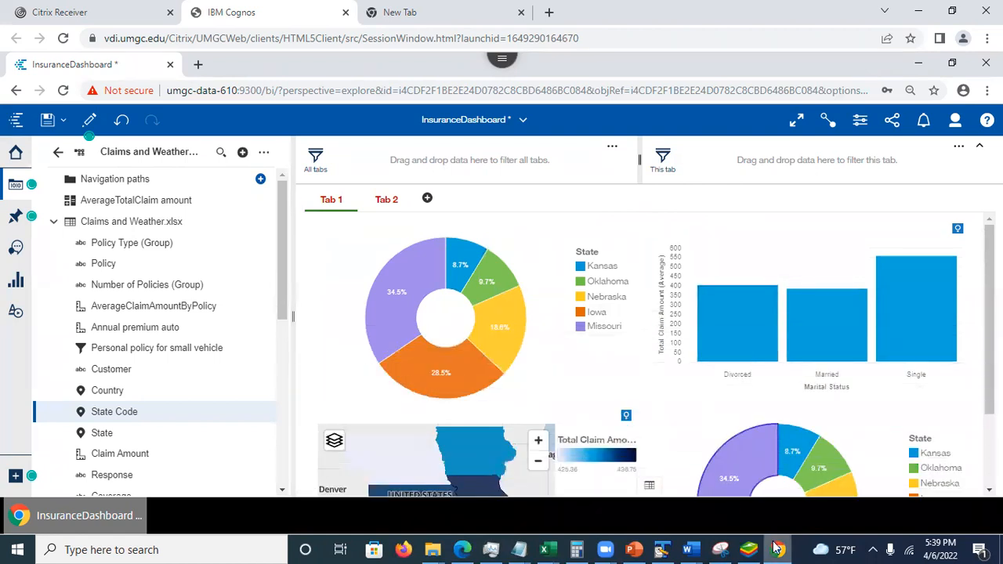
- Switch back to the PowerPoint presentation and review slide 15 on visualization properties
{"action": "left_click", "coordinate": [632, 549]}
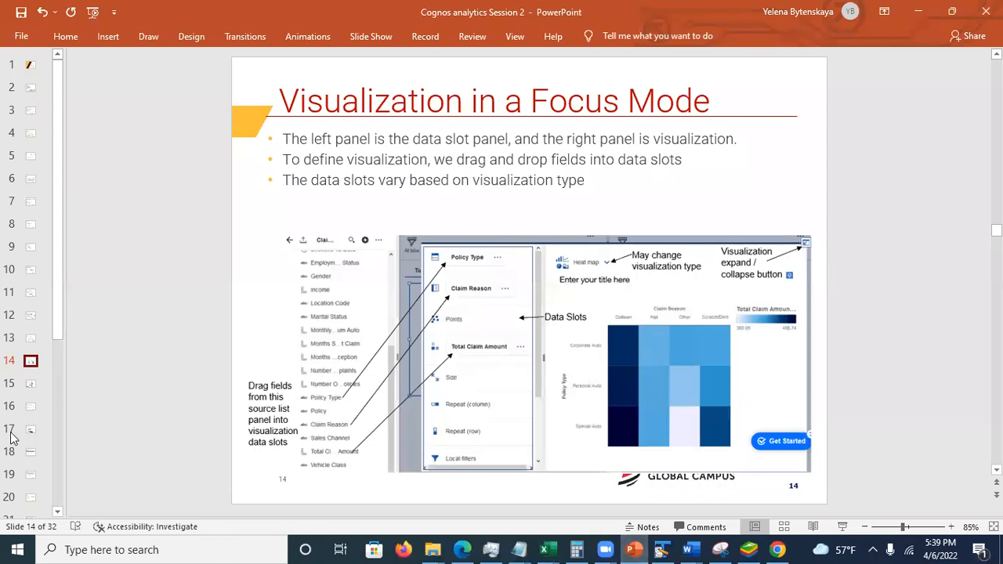
{"action": "left_click", "coordinate": [30, 387]}
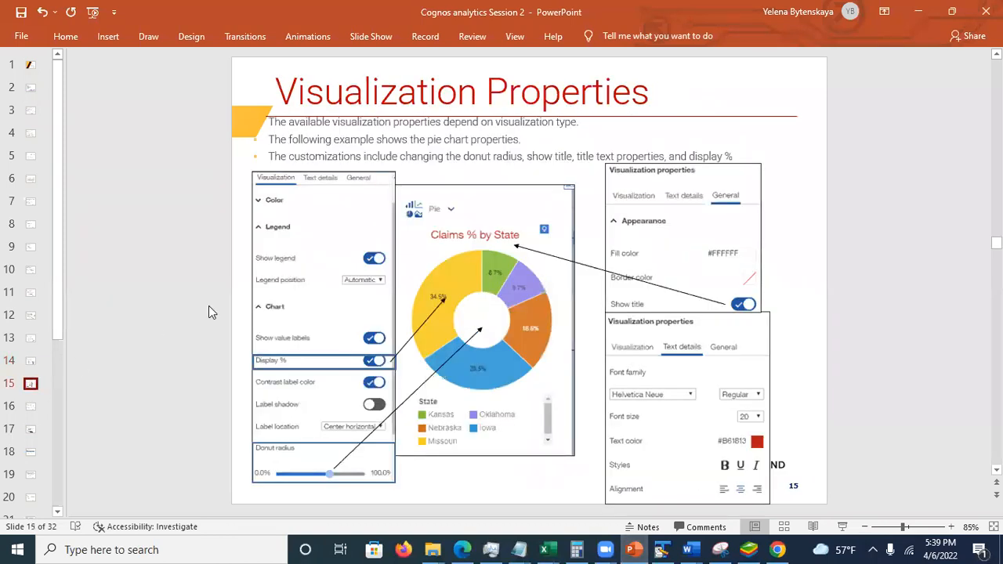
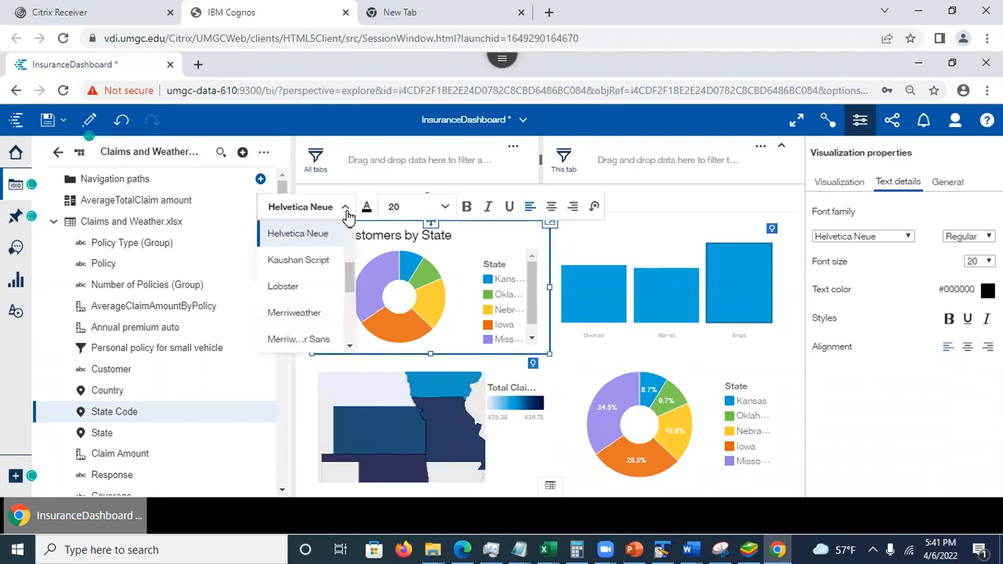
- Close the font list of the "% Customers by State" chart title without changing the font, and save the dashboard
{"action": "left_click", "coordinate": [500, 231]}
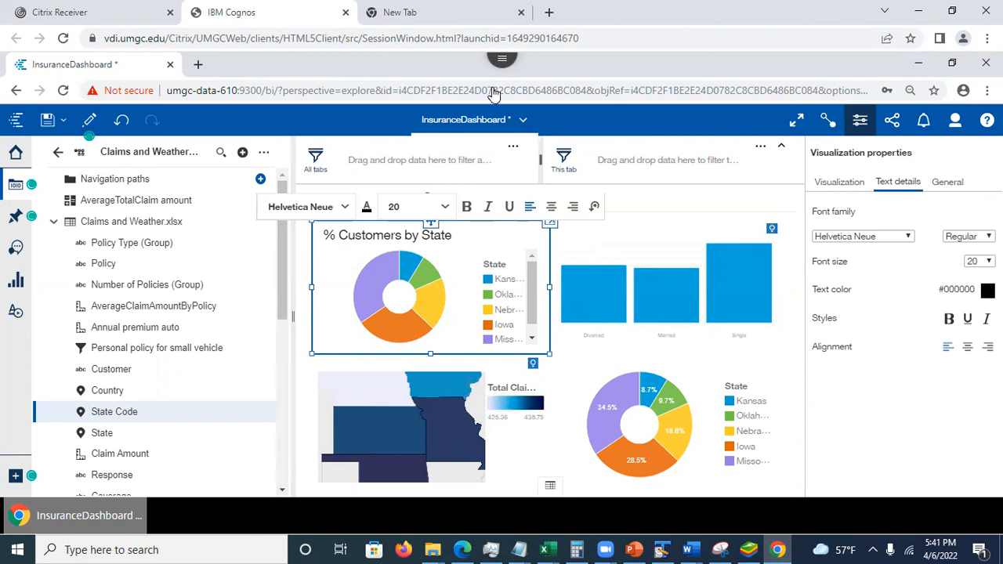
{"action": "left_click", "coordinate": [48, 122]}
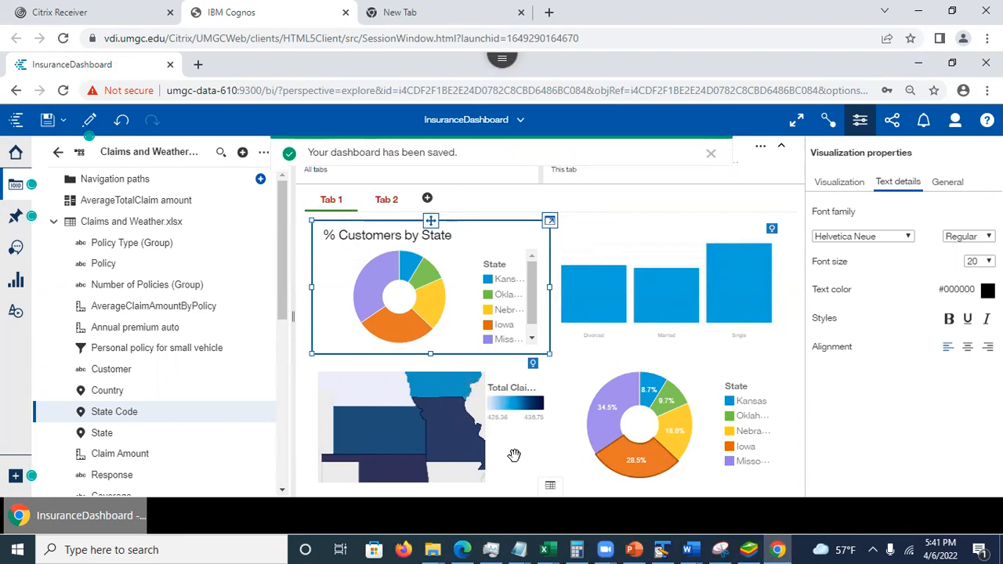
- Switch to the Cognos analytics Session 2 presentation in PowerPoint and review slide 16 on adding a text widget
{"action": "mouse_move", "coordinate": [635, 549]}
{"action": "left_click", "coordinate": [634, 478]}
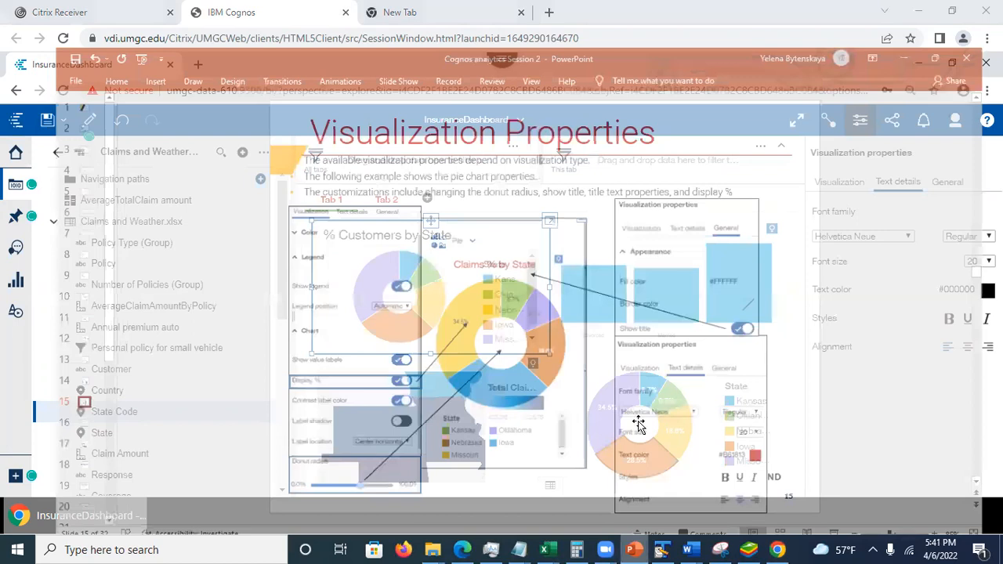
{"action": "left_click", "coordinate": [30, 408]}
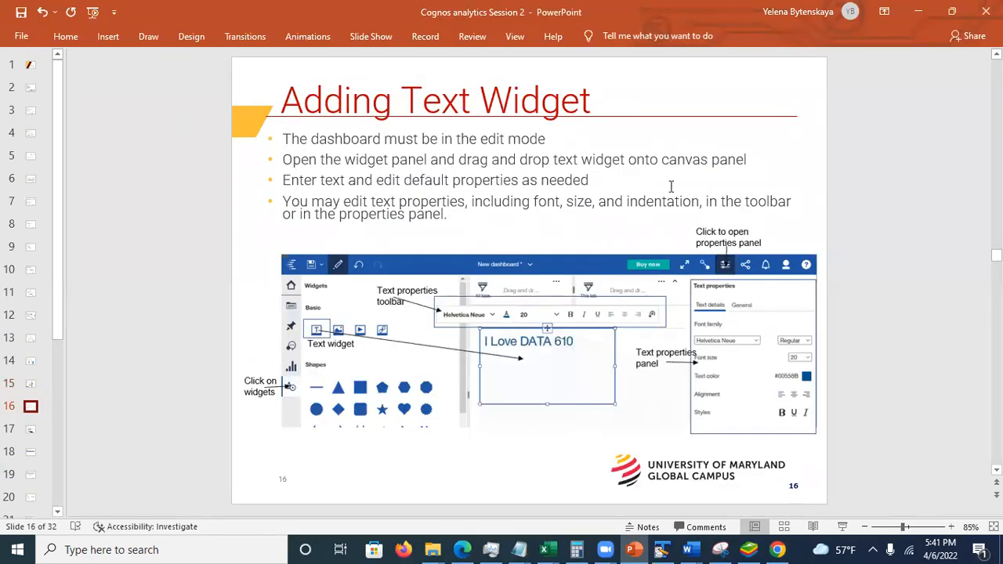
- Return to the Cognos dashboard, go to Tab 2, hide the visualization properties and show the widget library
{"action": "left_click", "coordinate": [915, 17]}
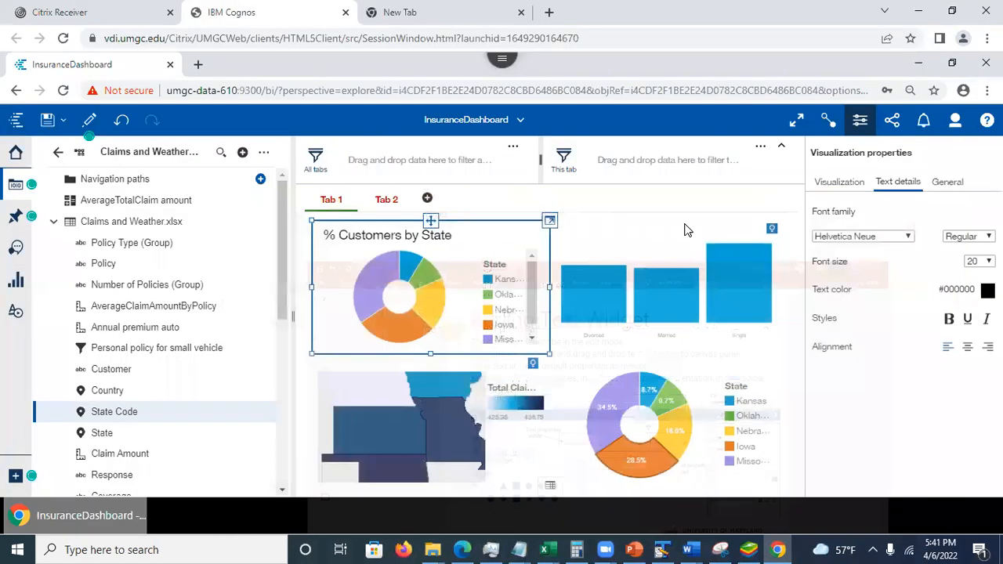
{"action": "left_click", "coordinate": [387, 201]}
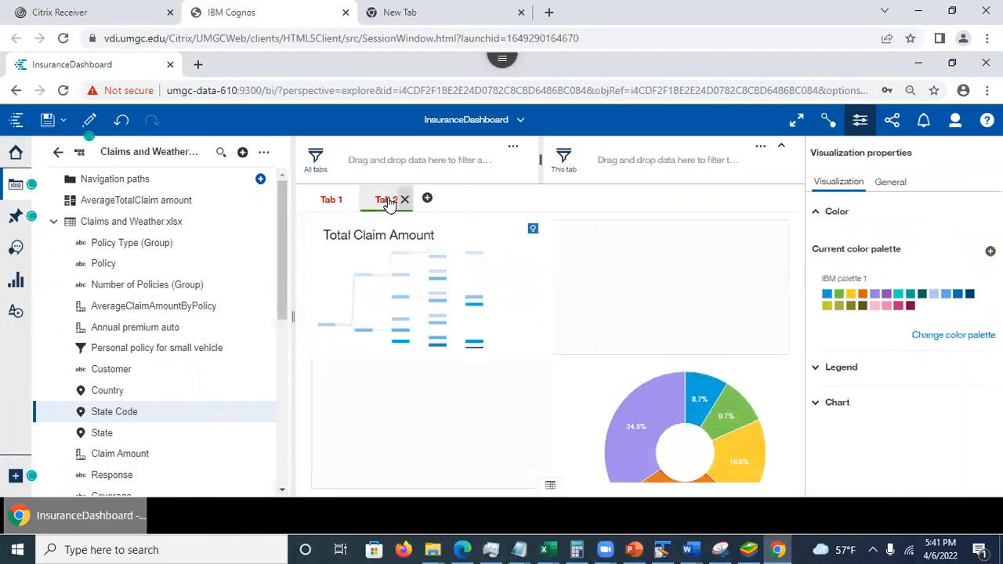
{"action": "left_click", "coordinate": [860, 121]}
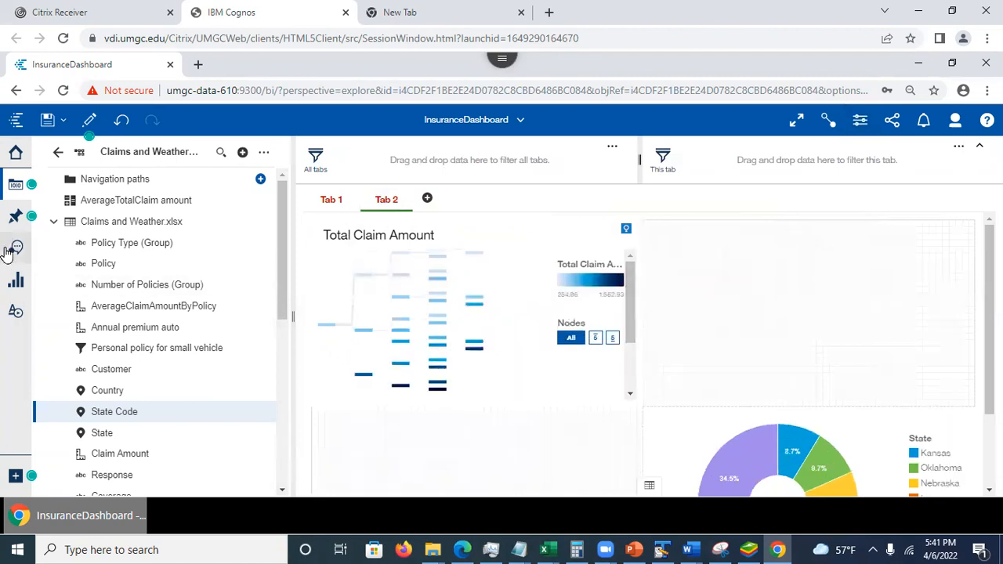
{"action": "left_click", "coordinate": [14, 312]}
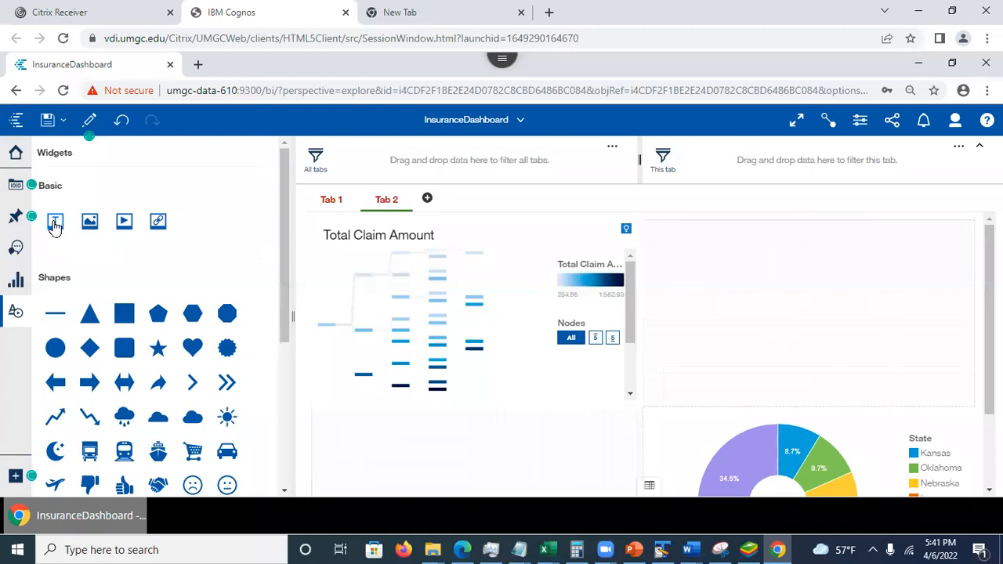
- Add a text widget reading "I love DATA 610" to the empty upper-right cell of Tab 2
{"action": "left_click_drag", "start_coordinate": [52, 226], "coordinate": [798, 311]}
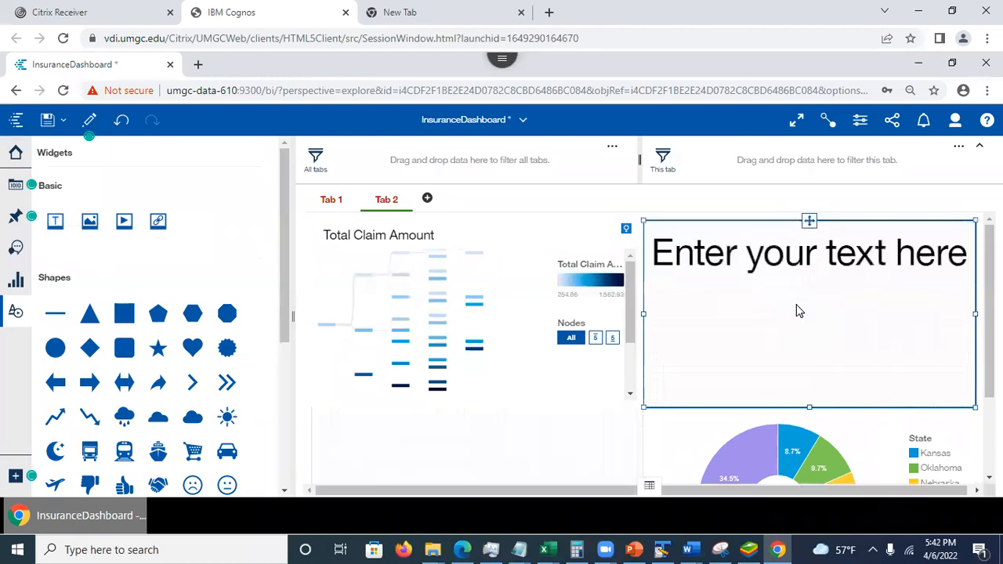
{"action": "left_click", "coordinate": [767, 259]}
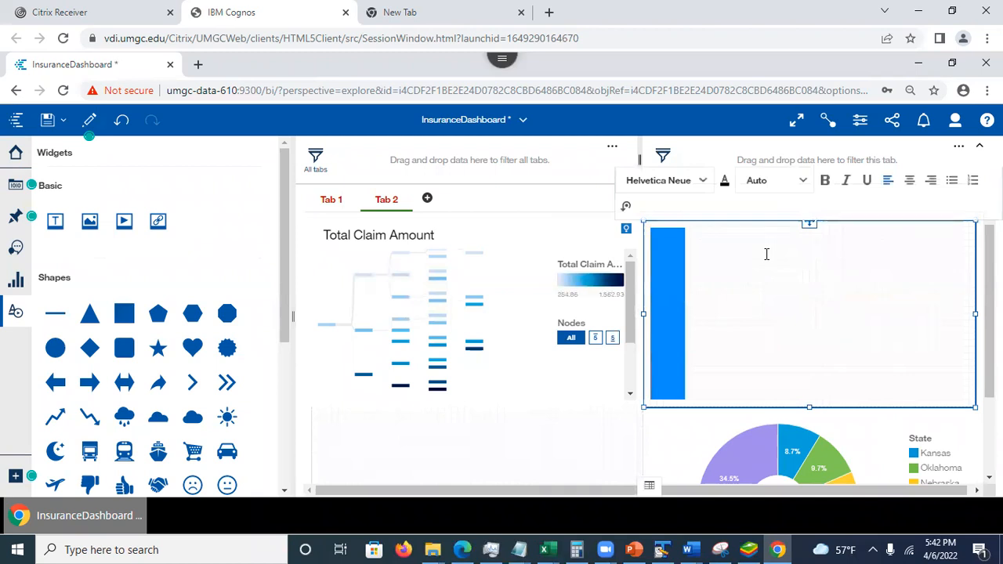
{"action": "type", "text": "I love DATA "}
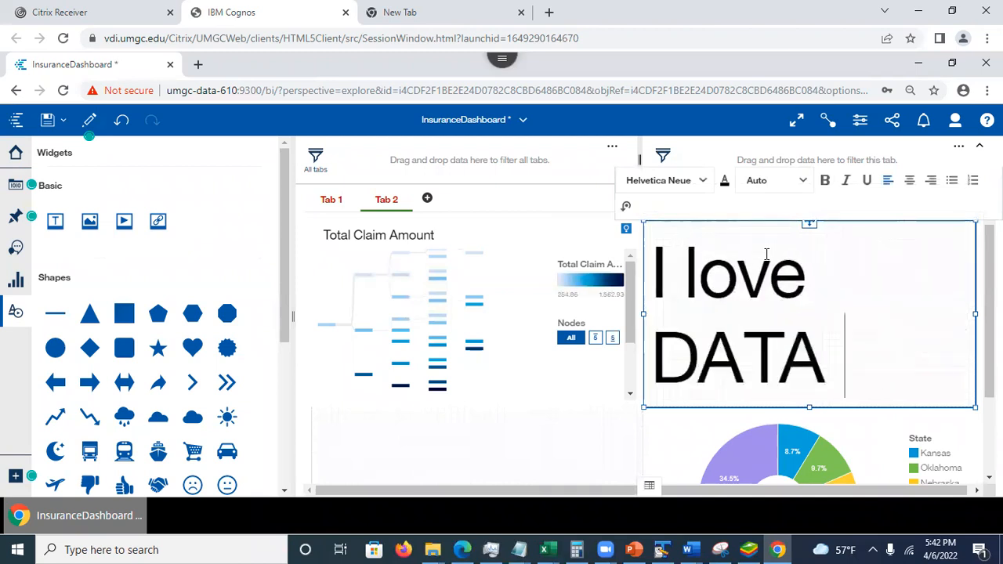
{"action": "type", "text": "610"}
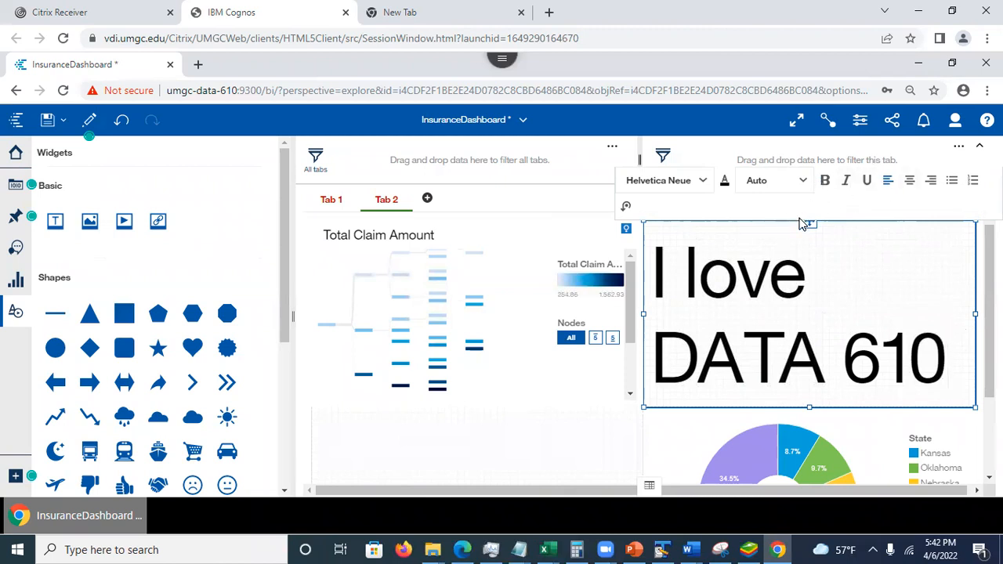
- Show the text widget's properties and review its text details, general appearance and layout options
{"action": "left_click", "coordinate": [861, 121]}
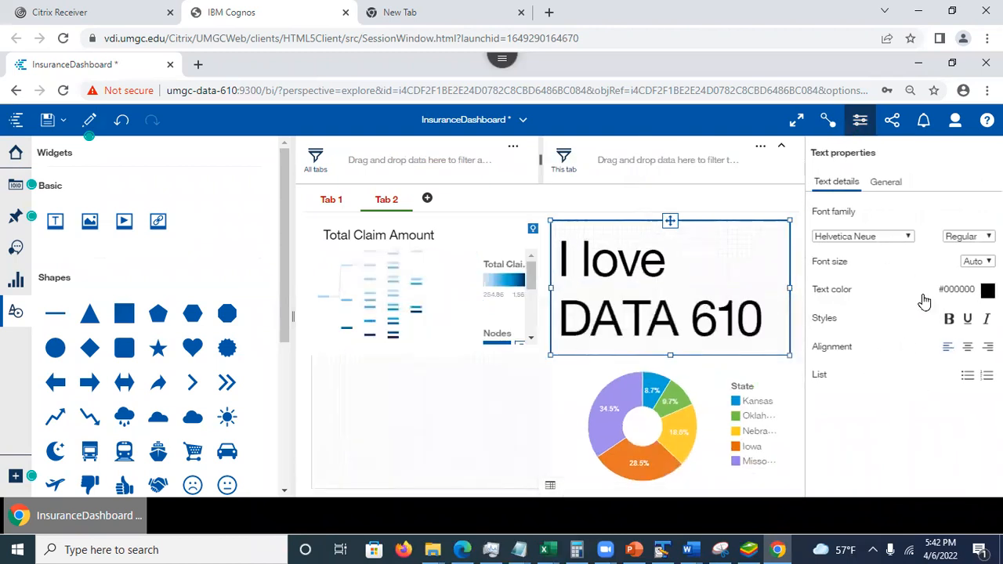
{"action": "left_click", "coordinate": [888, 183]}
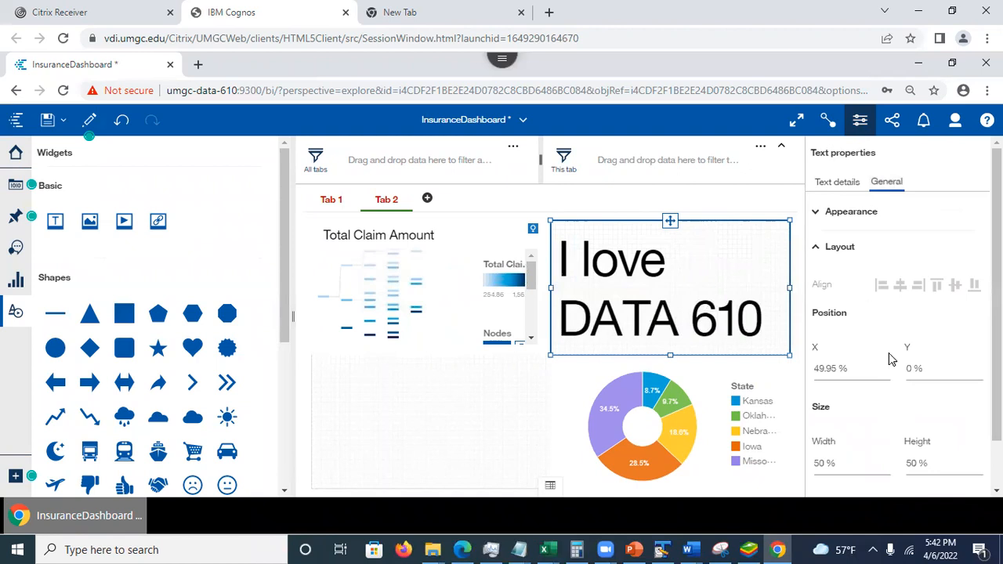
{"action": "left_click", "coordinate": [827, 221]}
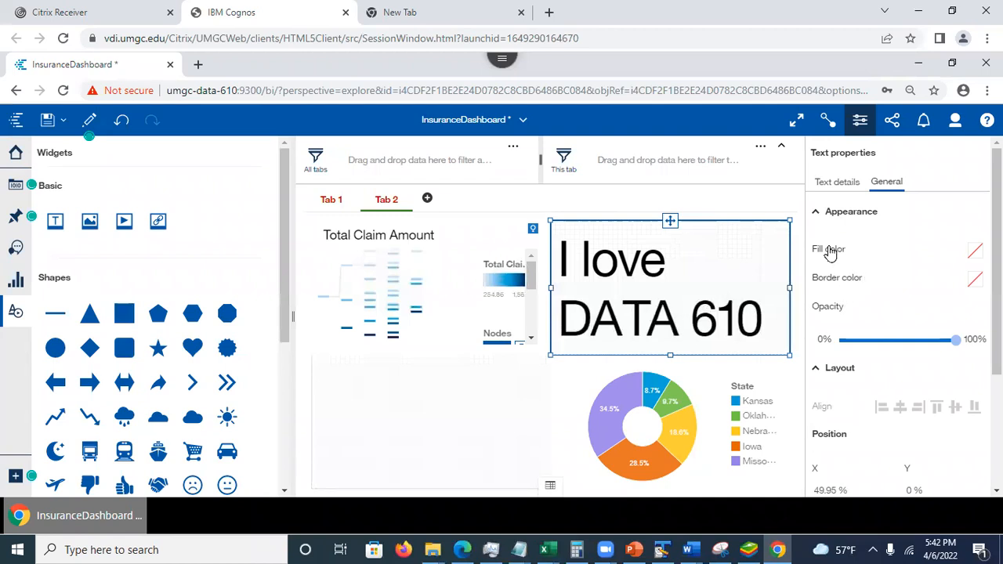
{"action": "left_click", "coordinate": [816, 214]}
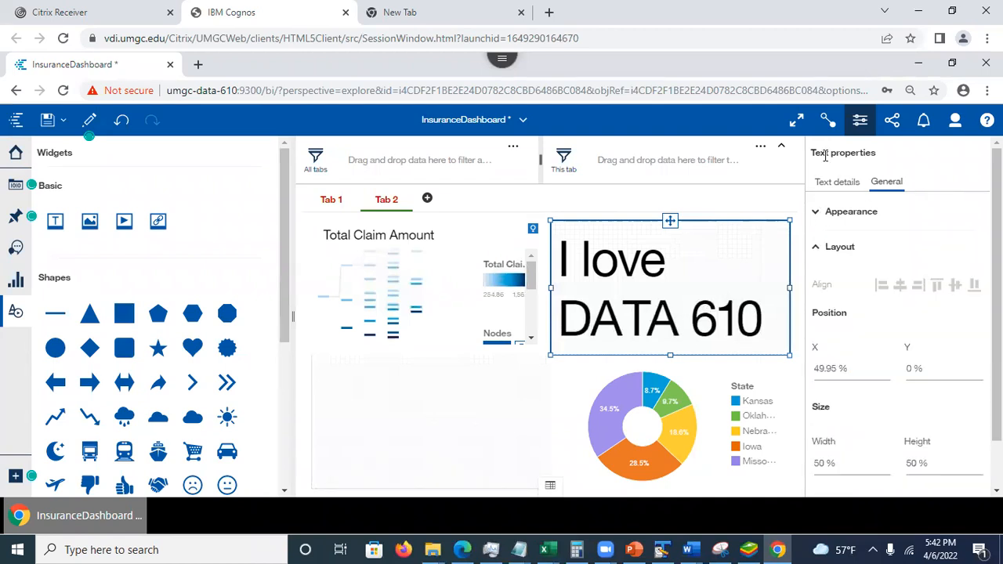
- Add the train shape to the empty lower-left cell of Tab 2 and deselect it
{"action": "left_click", "coordinate": [472, 428]}
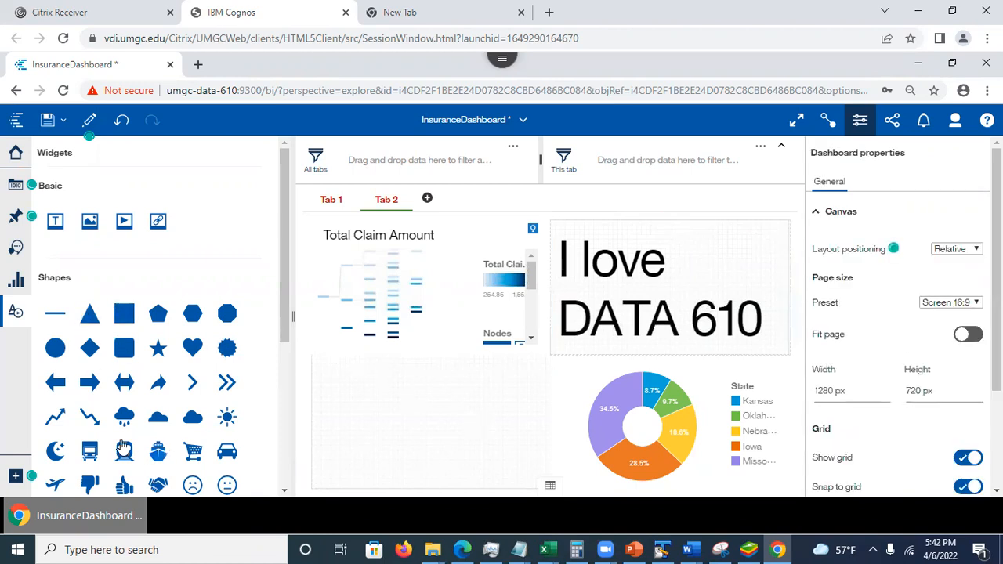
{"action": "left_click_drag", "start_coordinate": [124, 450], "coordinate": [434, 414]}
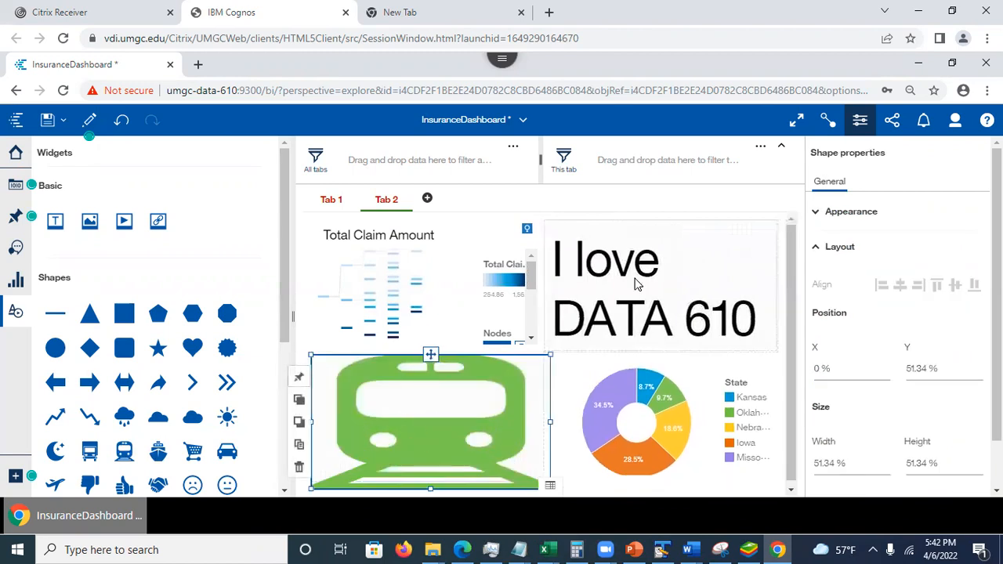
{"action": "left_click", "coordinate": [689, 207]}
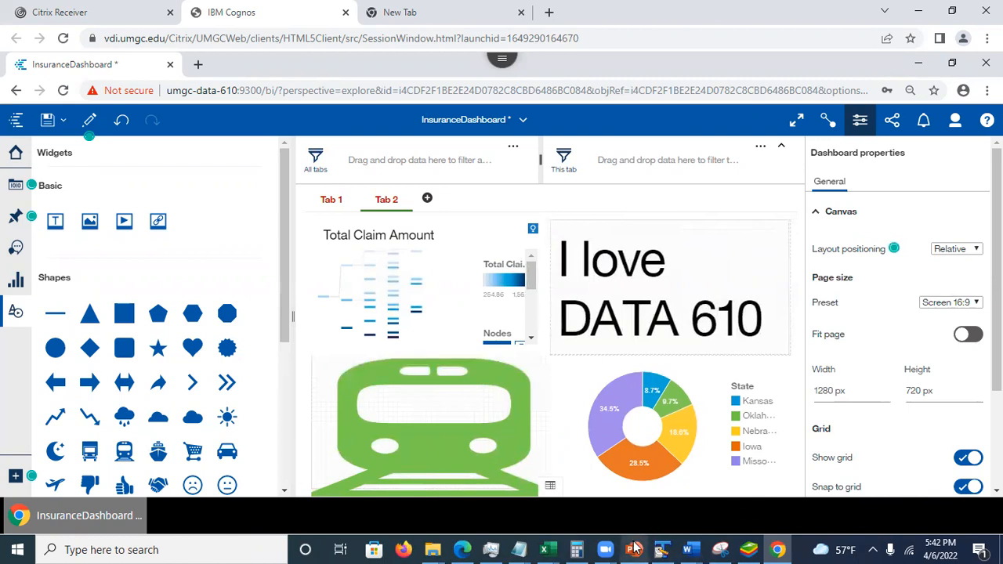
- Switch to the PowerPoint presentation and review slide 17 on adding an image
{"action": "left_click", "coordinate": [634, 548]}
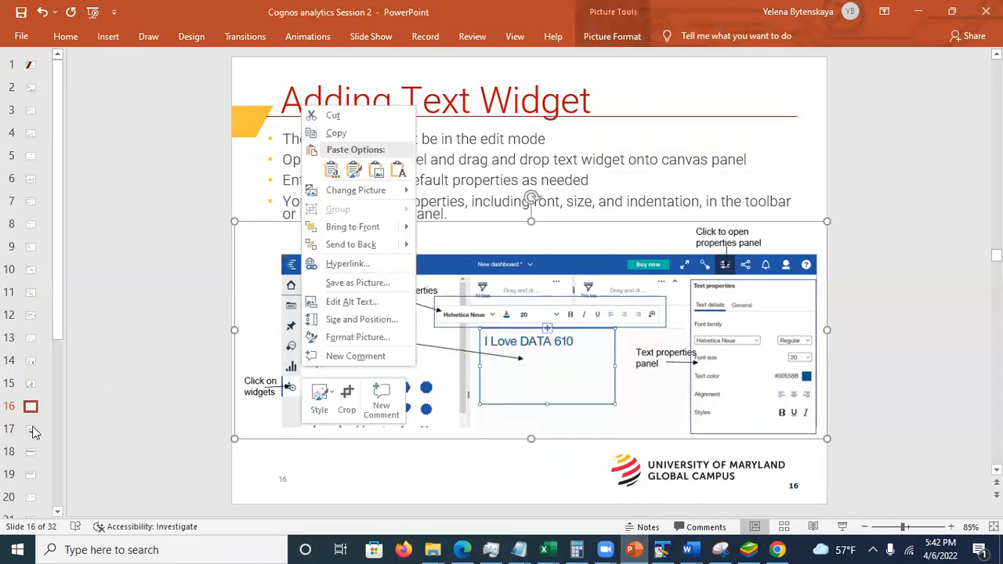
{"action": "left_click", "coordinate": [33, 432]}
{"action": "left_click", "coordinate": [31, 429]}
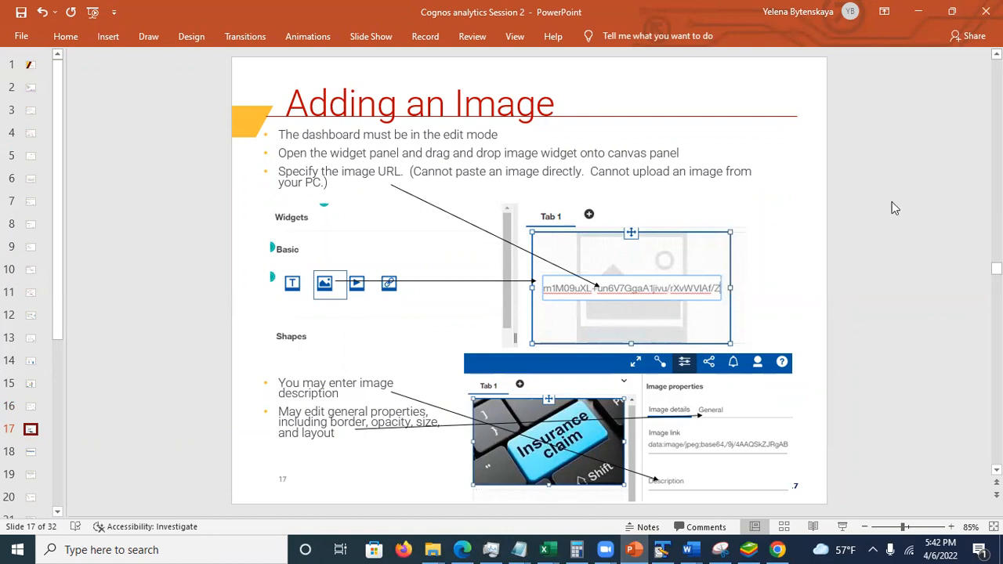
- Leave the presentation and search Google Images for "dog" in the empty browser tab
{"action": "left_click", "coordinate": [917, 12]}
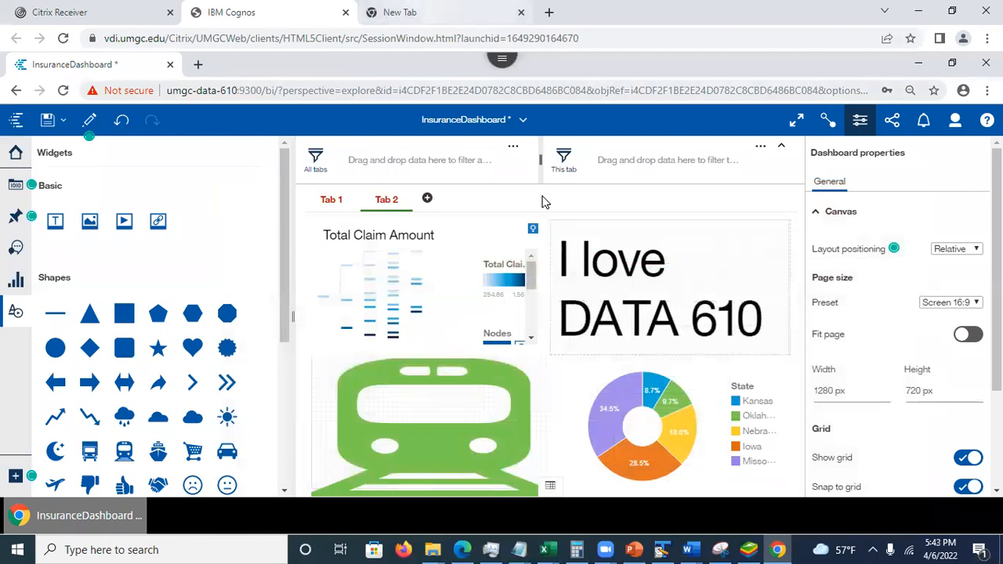
{"action": "key", "text": "ctrl+Tab"}
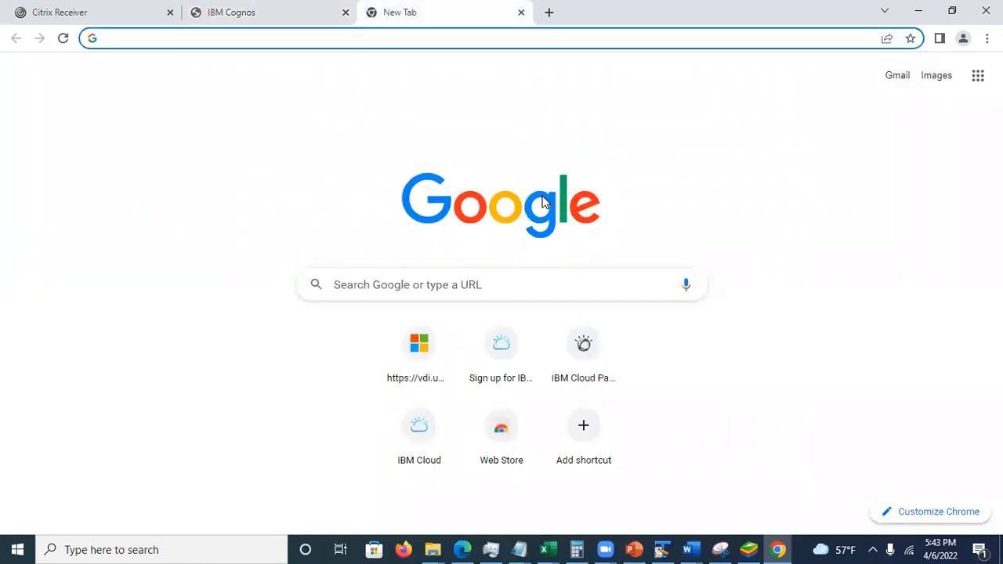
{"action": "type", "text": "dog"}
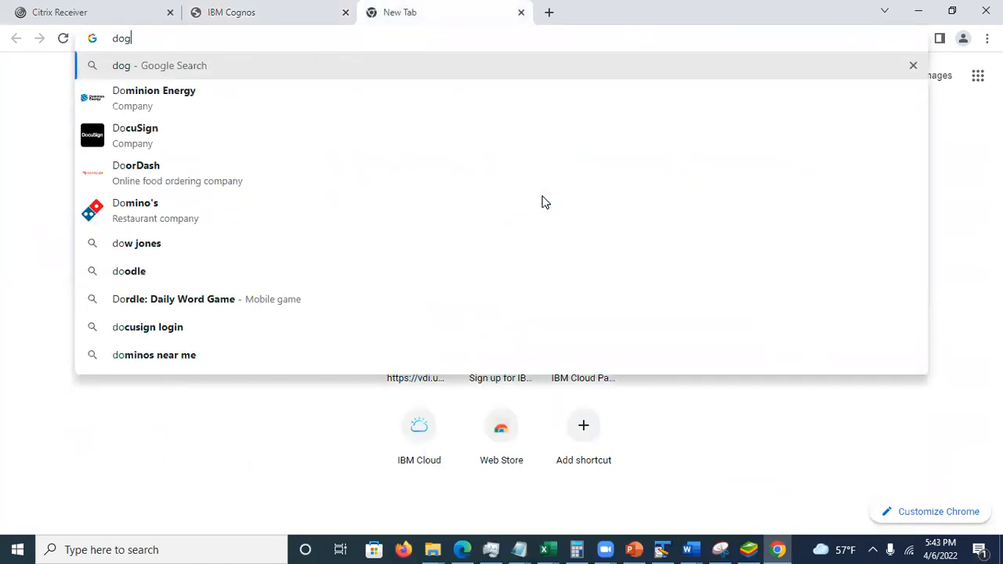
{"action": "key", "text": "Return"}
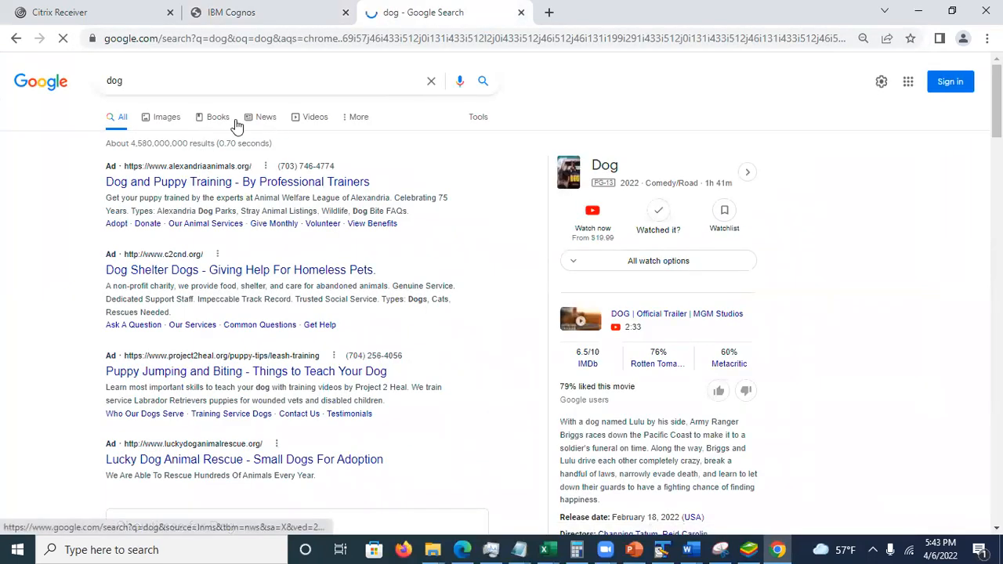
{"action": "left_click", "coordinate": [159, 125]}
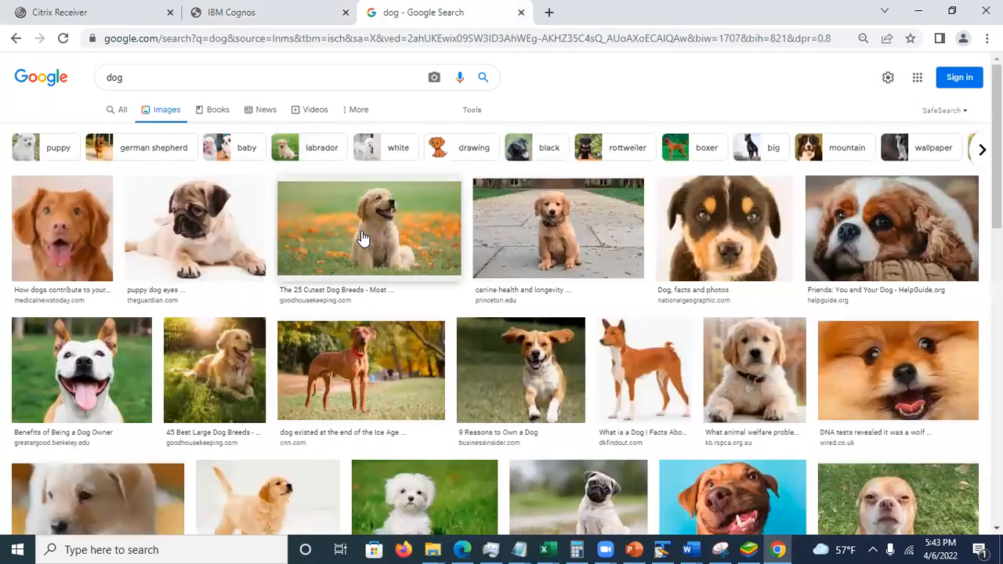
- Preview the golden puppy picture from "The 25 Cutest Dog Breeds" and copy its image address
{"action": "left_click", "coordinate": [362, 237]}
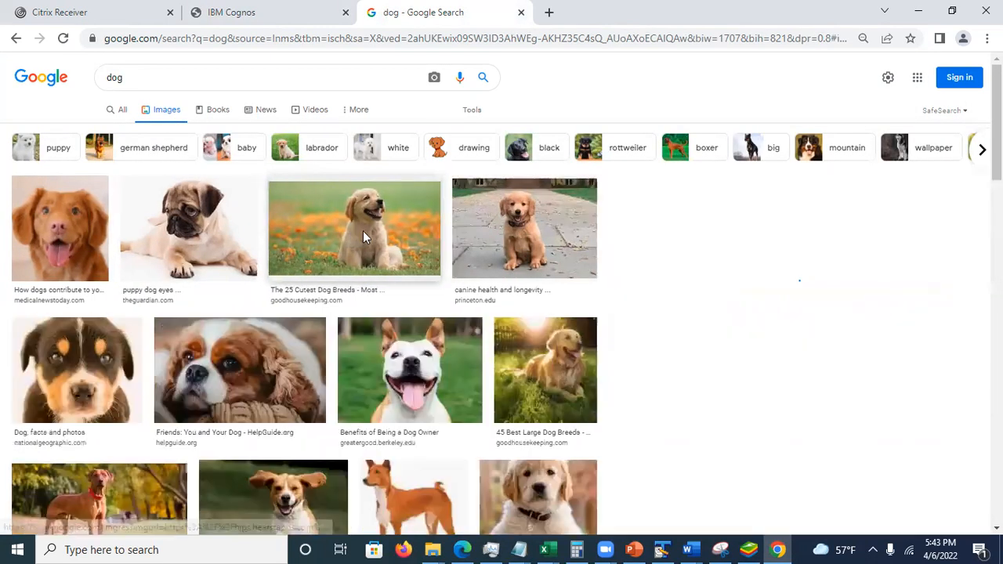
{"action": "right_click", "coordinate": [747, 186]}
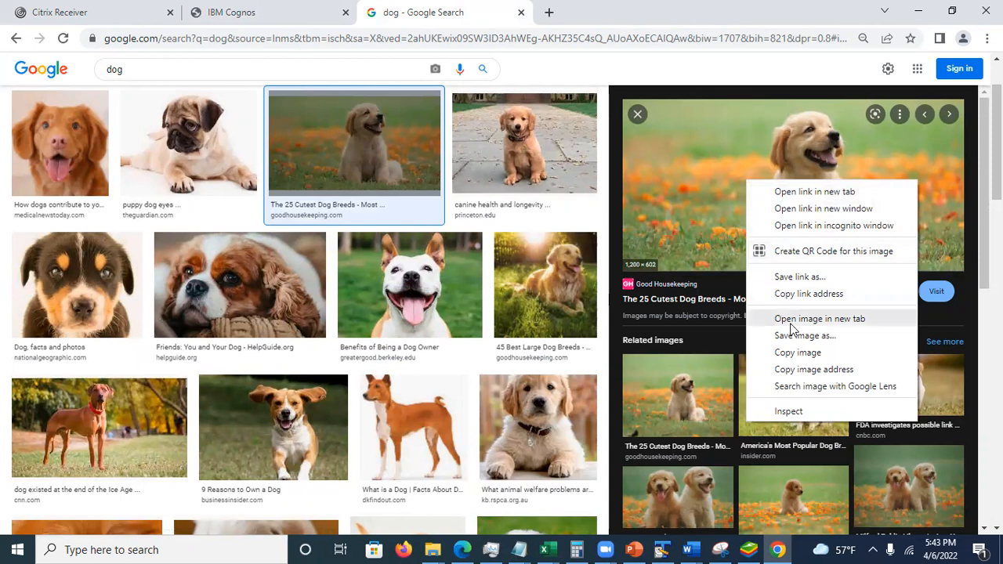
{"action": "left_click", "coordinate": [802, 370]}
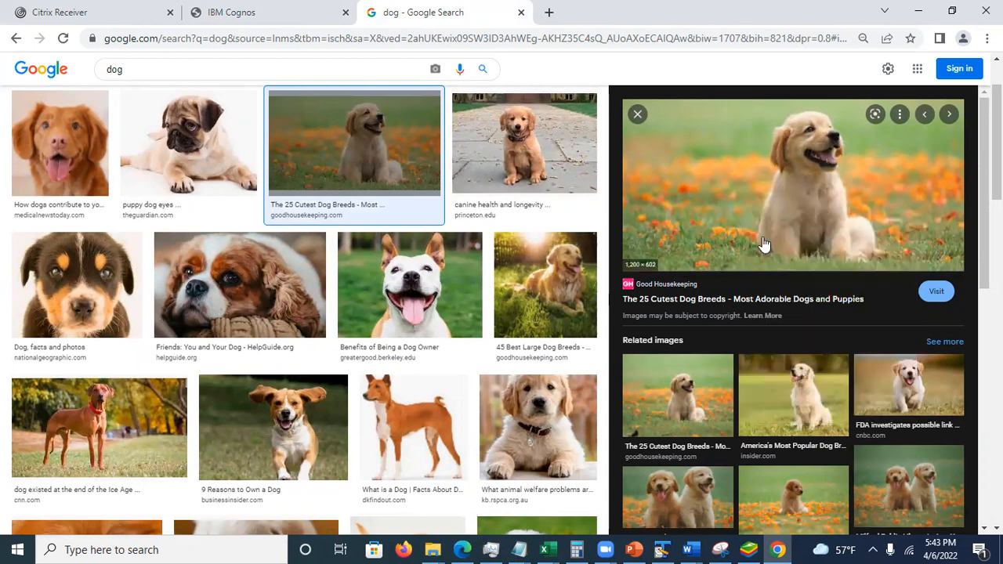
{"action": "right_click", "coordinate": [399, 35]}
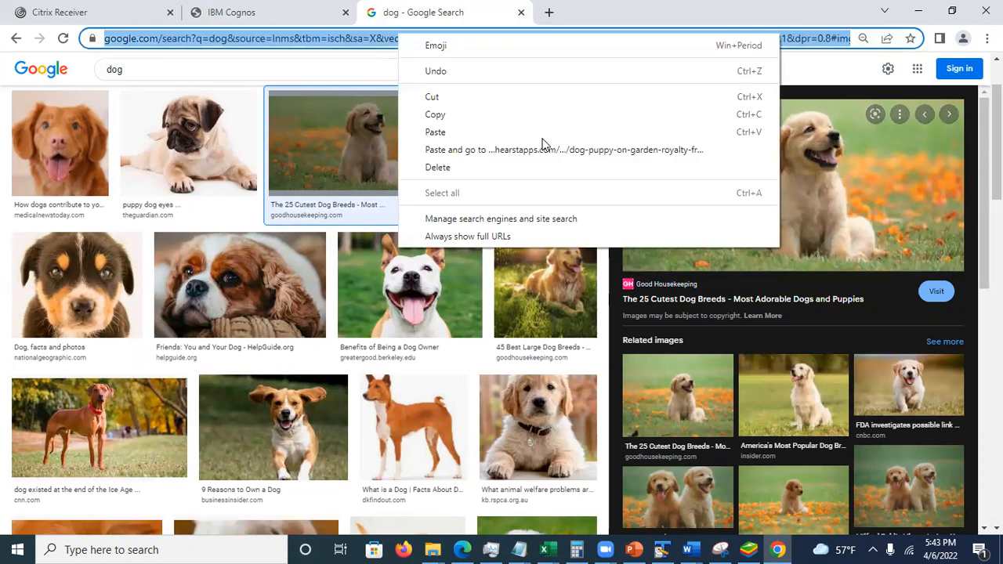
- Return to the Cognos dashboard and add a third tab using the template with four equal cells
{"action": "left_click", "coordinate": [231, 12]}
{"action": "right_click", "coordinate": [581, 202]}
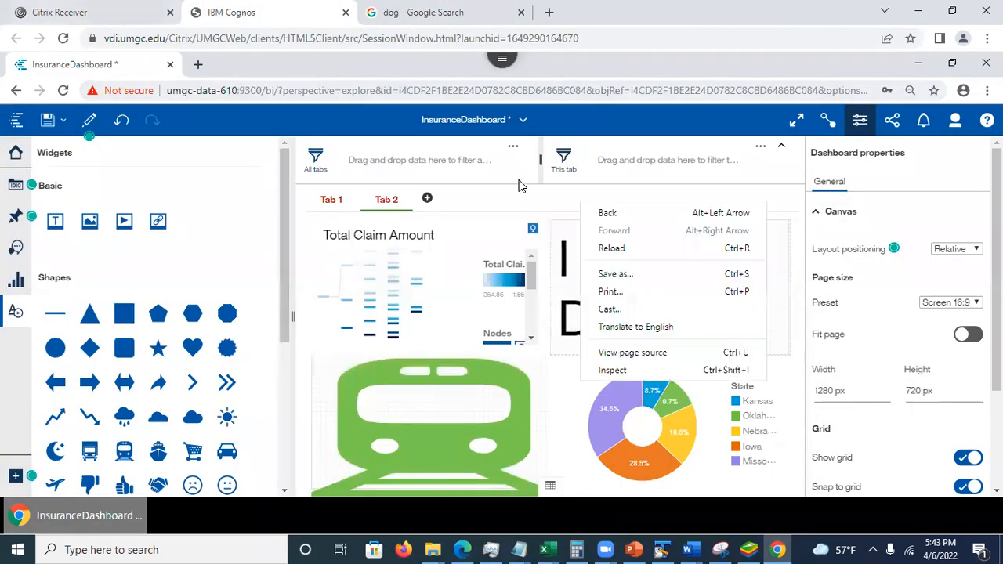
{"action": "left_click_drag", "start_coordinate": [996, 267], "coordinate": [996, 338]}
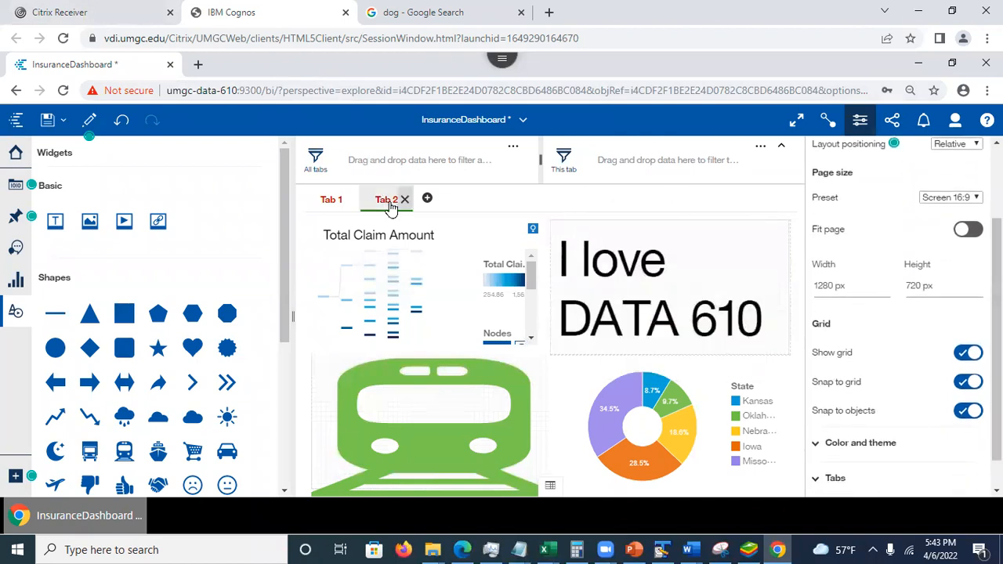
{"action": "left_click", "coordinate": [427, 198]}
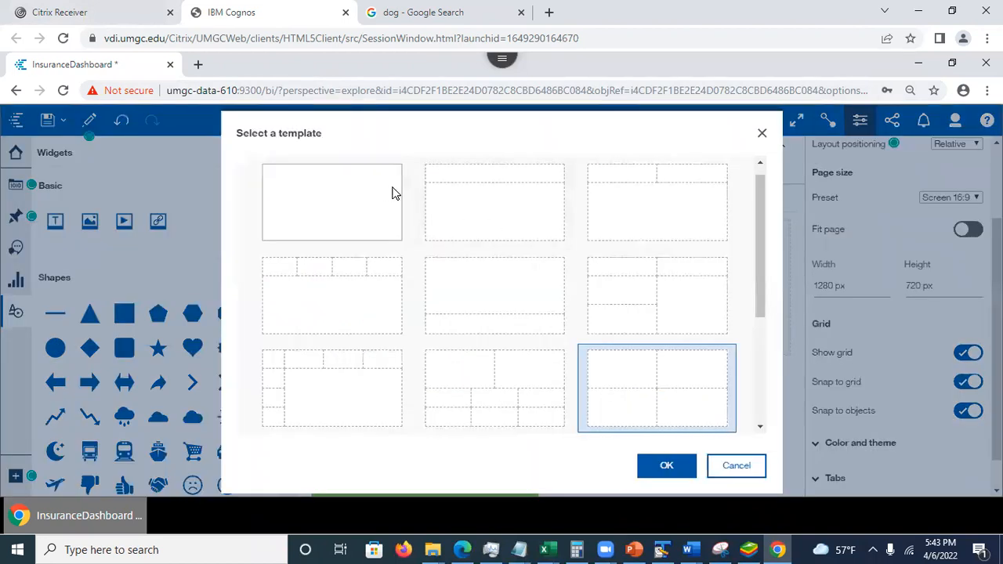
{"action": "left_click", "coordinate": [666, 470]}
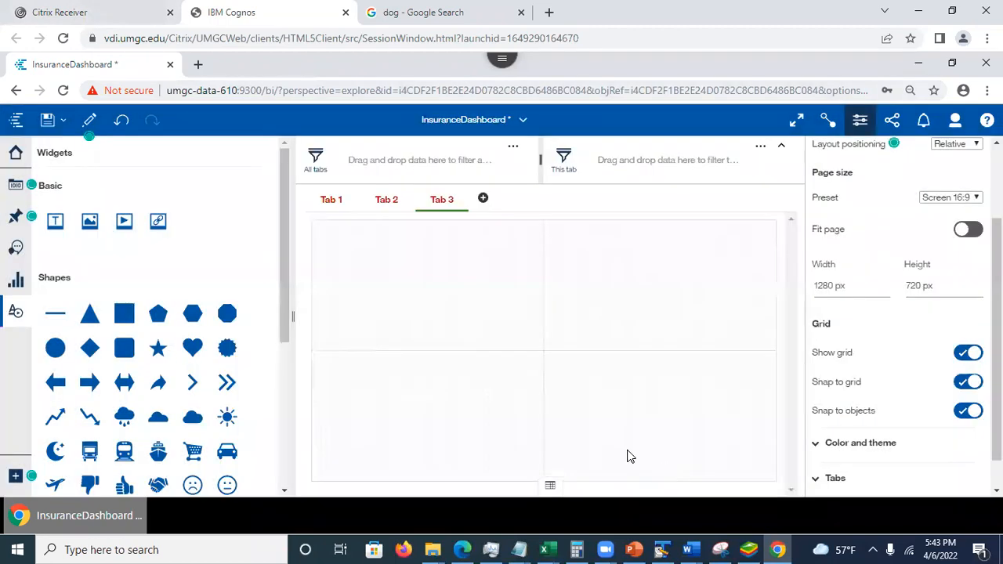
- Place a hexagon shape in the upper-left cell of Tab 3
{"action": "right_click", "coordinate": [437, 287]}
{"action": "left_click", "coordinate": [422, 282]}
{"action": "right_click", "coordinate": [206, 304]}
{"action": "left_click", "coordinate": [90, 220]}
{"action": "left_click_drag", "start_coordinate": [311, 264], "coordinate": [414, 278]}
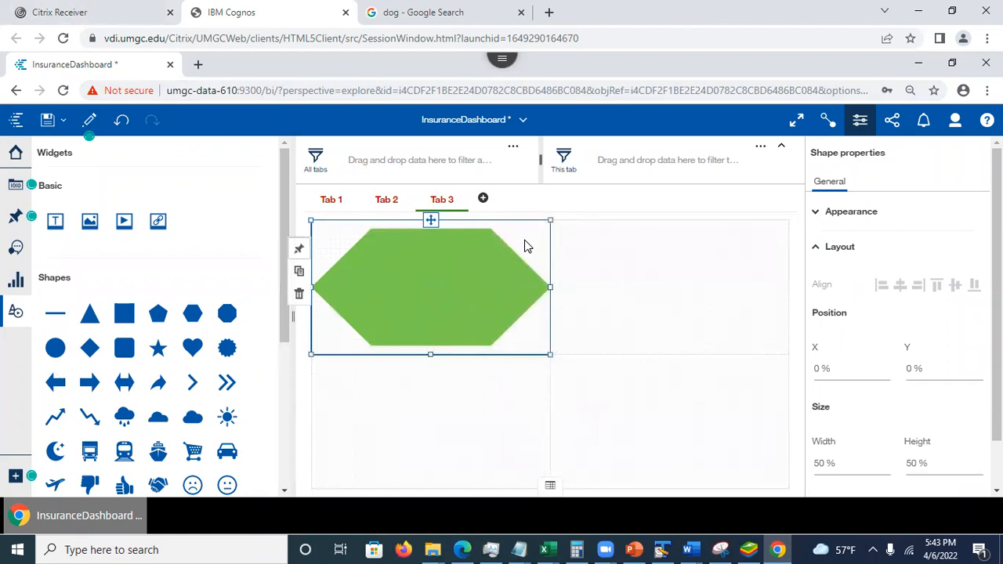
- Delete the hexagon from Tab 3 and add an image widget in the upper-left cell
{"action": "key", "text": "Delete"}
{"action": "left_click", "coordinate": [89, 222]}
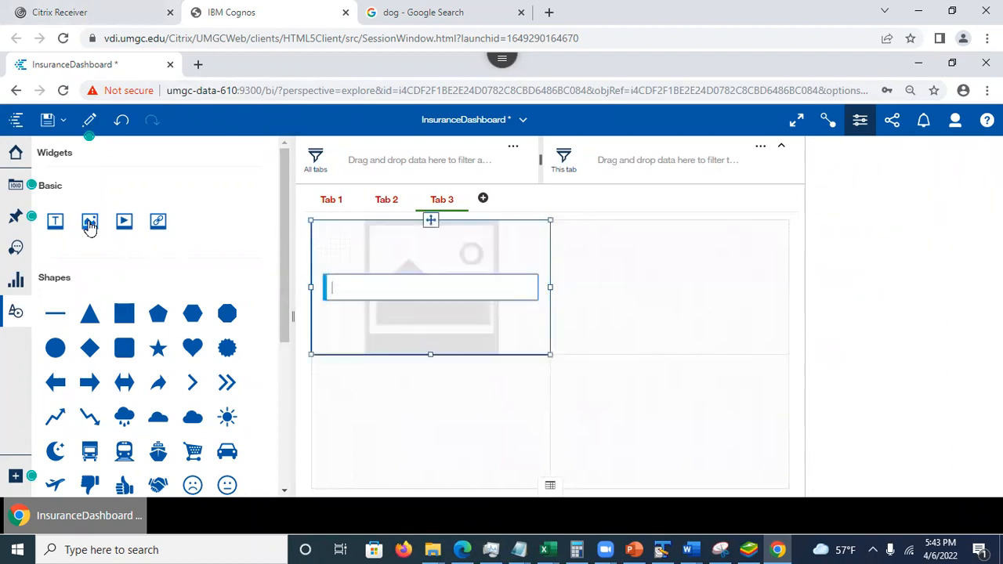
{"action": "left_click", "coordinate": [398, 286]}
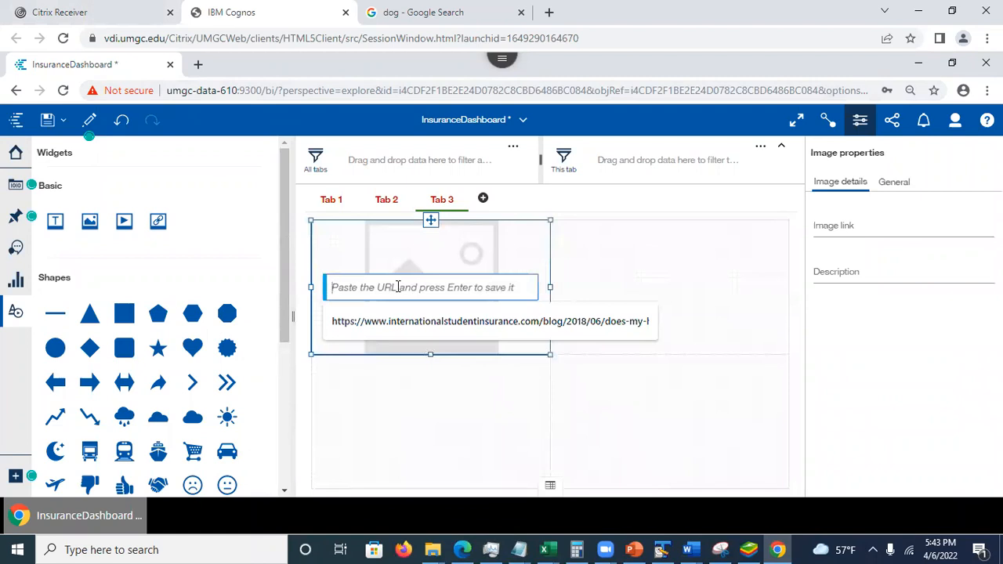
- Try the copied puppy picture address in the image widget's URL field and clear it again
{"action": "key", "text": "ctrl+v"}
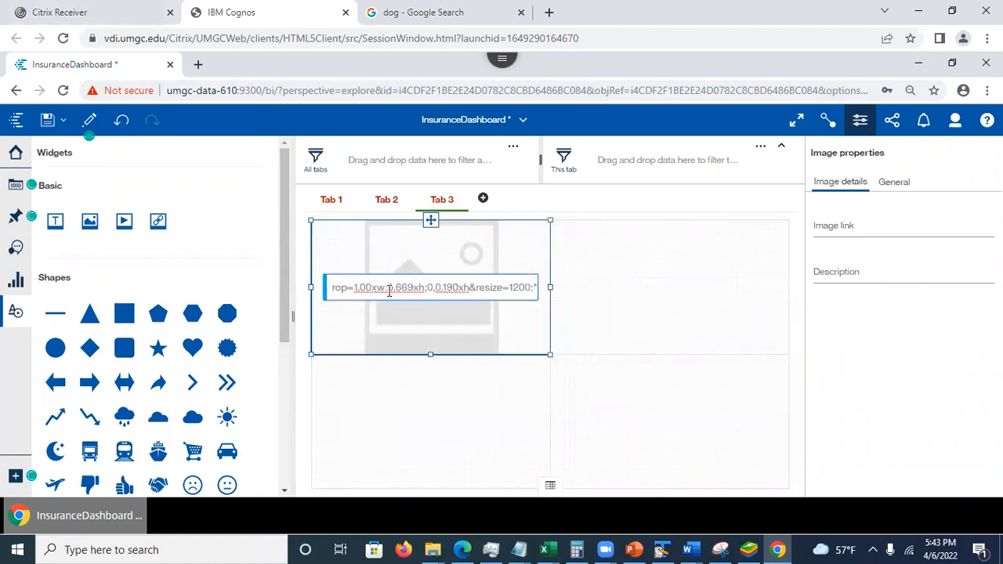
{"action": "left_click", "coordinate": [429, 440]}
{"action": "left_click", "coordinate": [401, 286]}
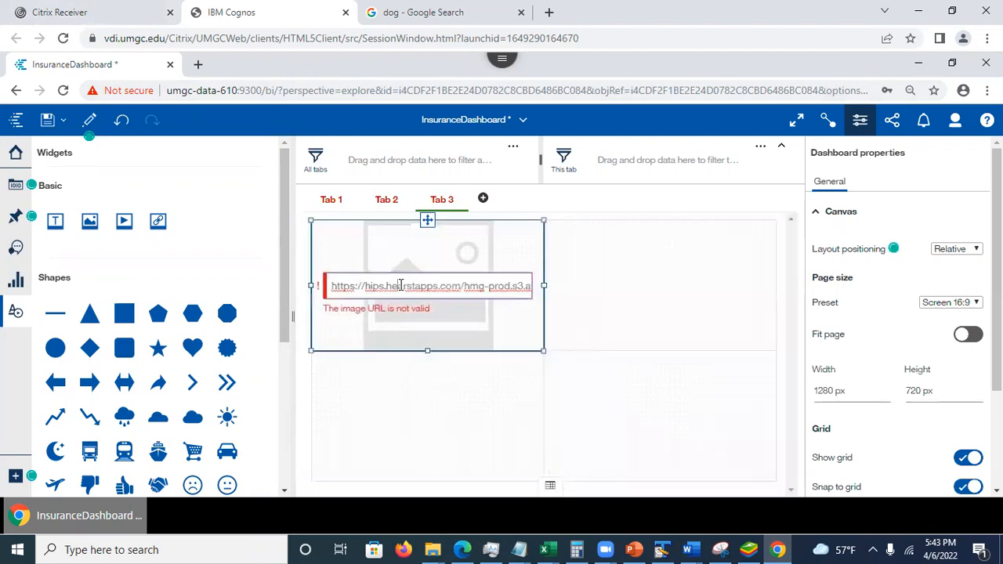
{"action": "key", "text": "ctrl+a"}
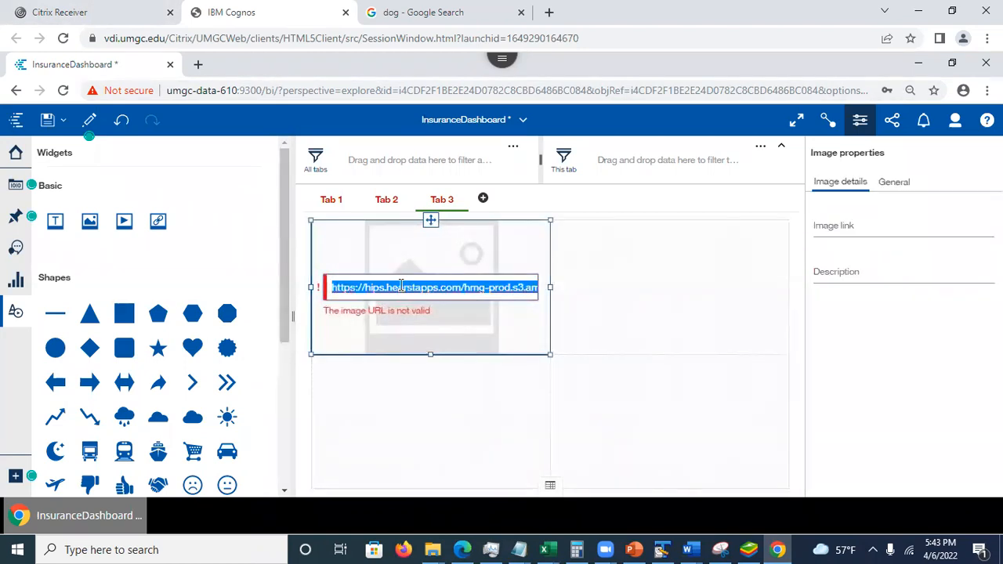
{"action": "key", "text": "BackSpace"}
- Try the suggested internationalstudentinsurance.com address in the image widget and clear the field again
{"action": "right_click", "coordinate": [400, 285]}
{"action": "left_click", "coordinate": [346, 279]}
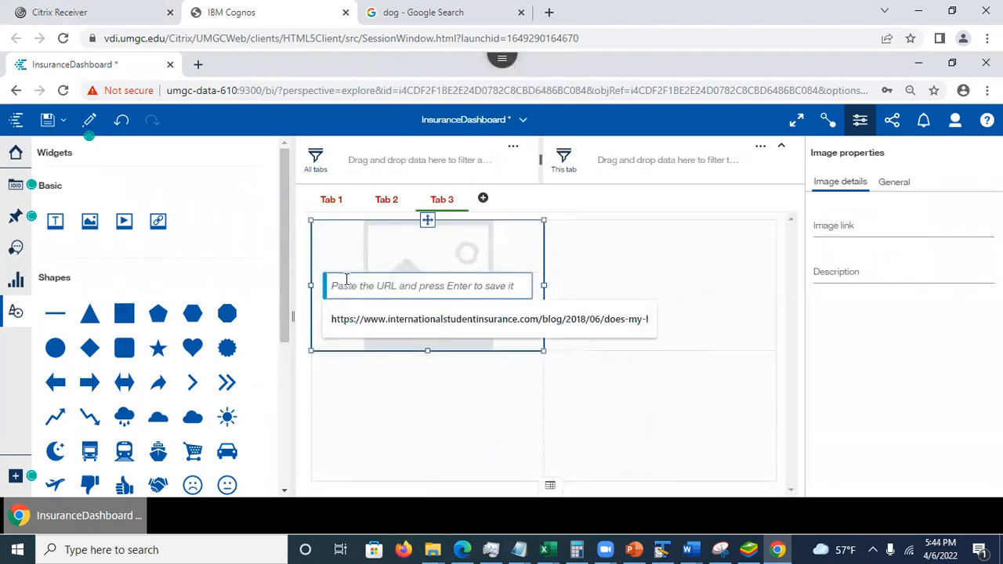
{"action": "left_click", "coordinate": [396, 320]}
{"action": "left_click", "coordinate": [396, 409]}
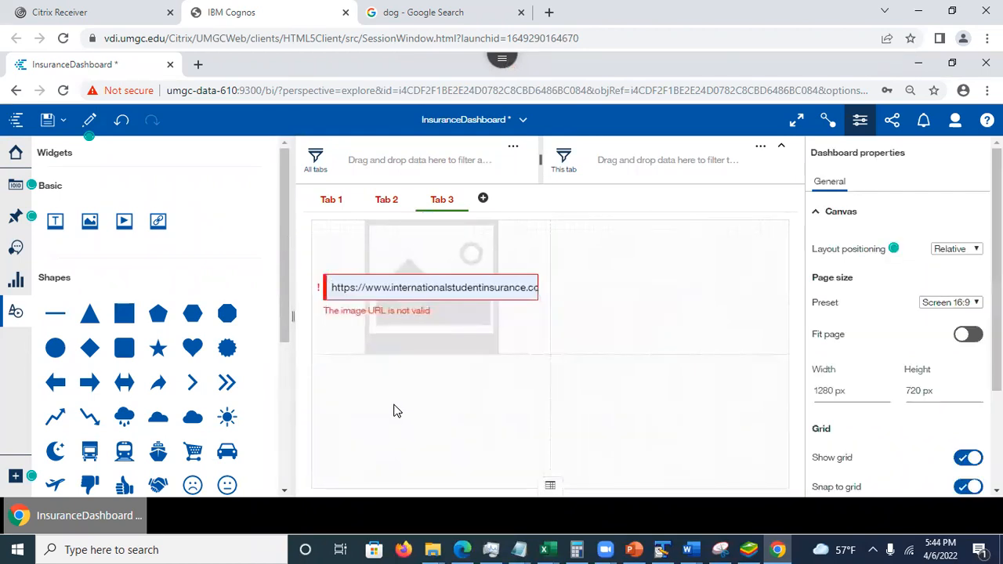
{"action": "left_click", "coordinate": [406, 289]}
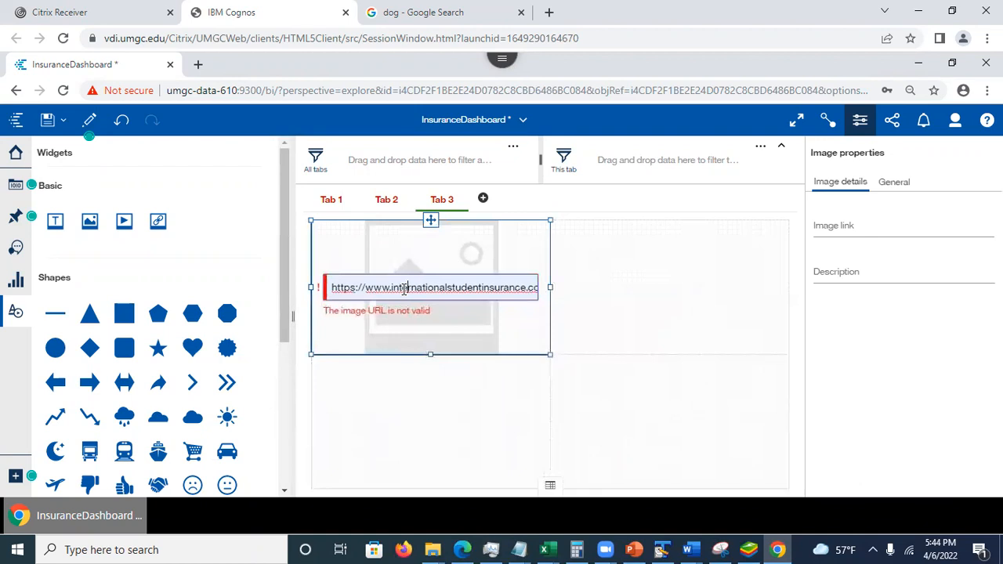
{"action": "key", "text": "ctrl+s"}
{"action": "left_click", "coordinate": [448, 379]}
{"action": "left_click", "coordinate": [458, 288]}
{"action": "triple_click", "coordinate": [460, 289]}
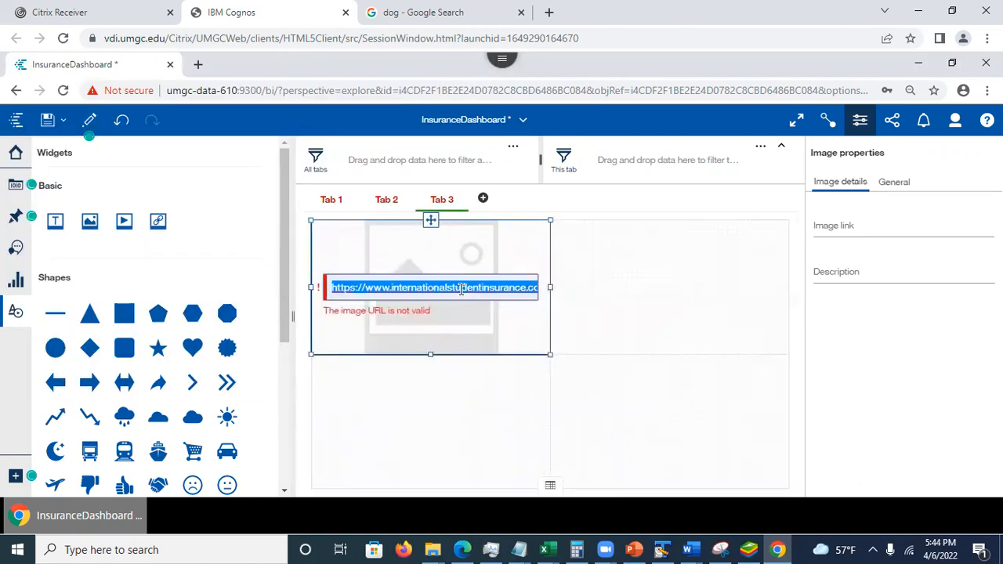
{"action": "key", "text": "BackSpace"}
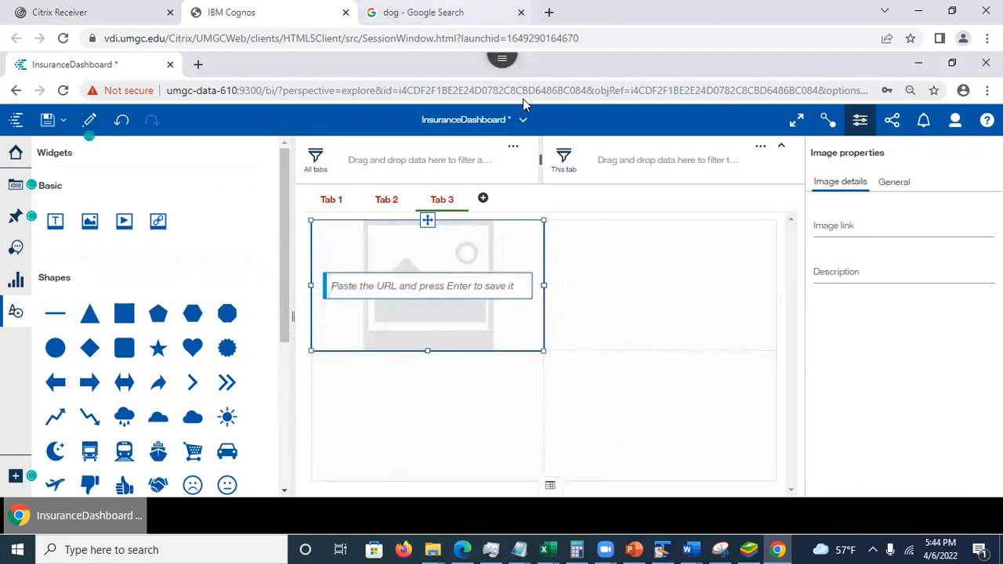
- Open the "The 25 Cutest Dog Breeds" article from the image search and copy its puppy photo's image address
{"action": "left_click", "coordinate": [441, 13]}
{"action": "left_click", "coordinate": [769, 213]}
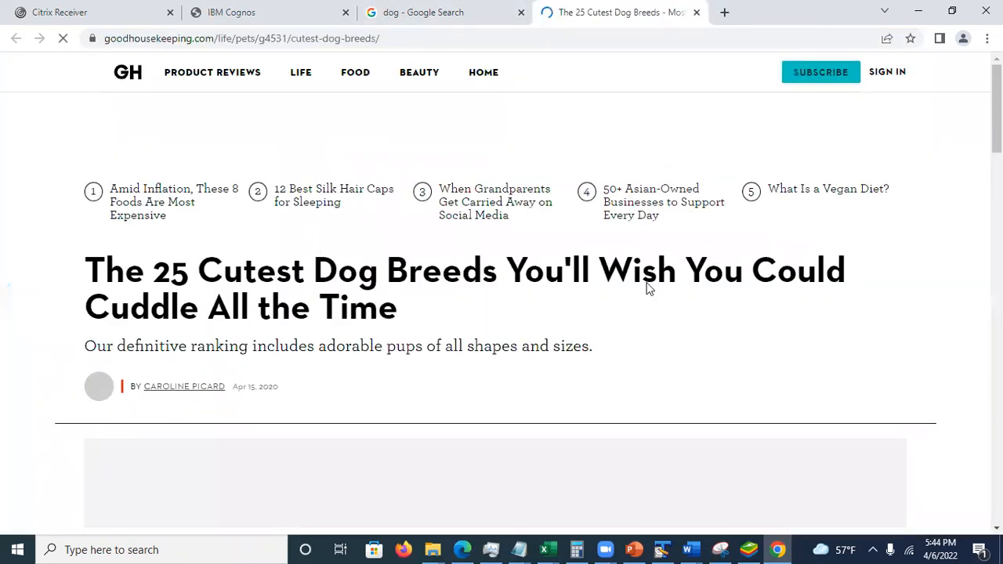
{"action": "scroll", "coordinate": [739, 204], "scroll_direction": "down", "scroll_amount": 5}
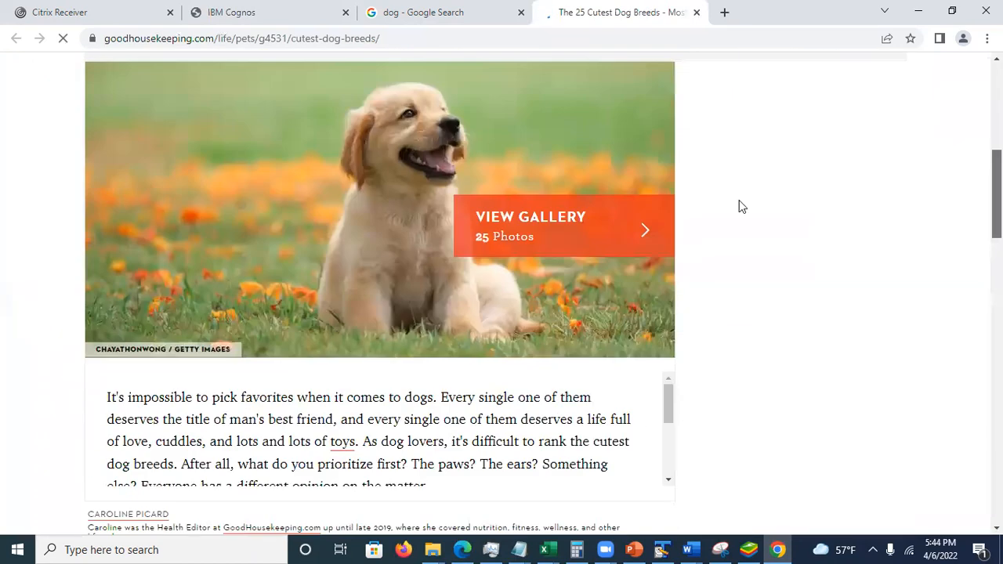
{"action": "right_click", "coordinate": [188, 159]}
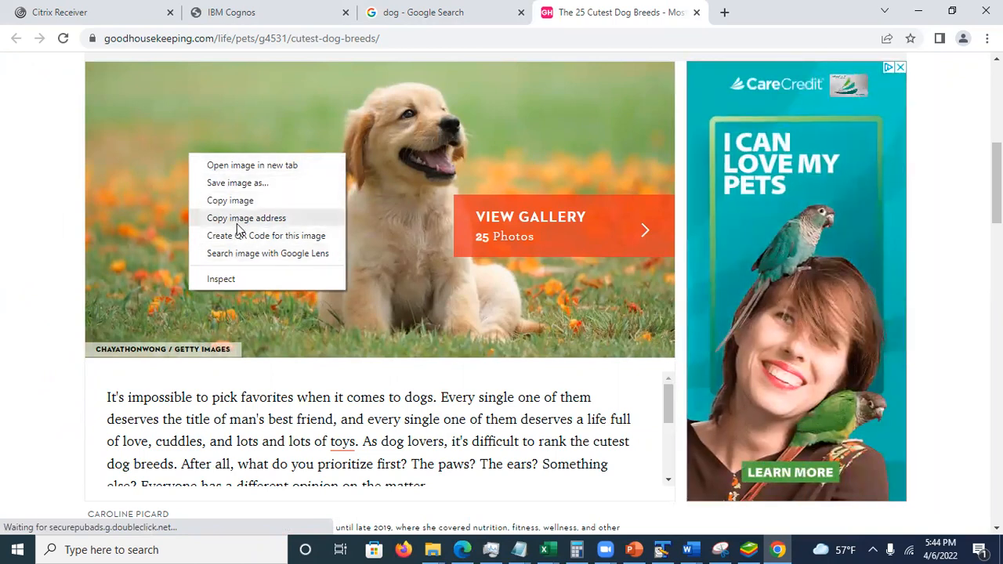
{"action": "left_click", "coordinate": [239, 220]}
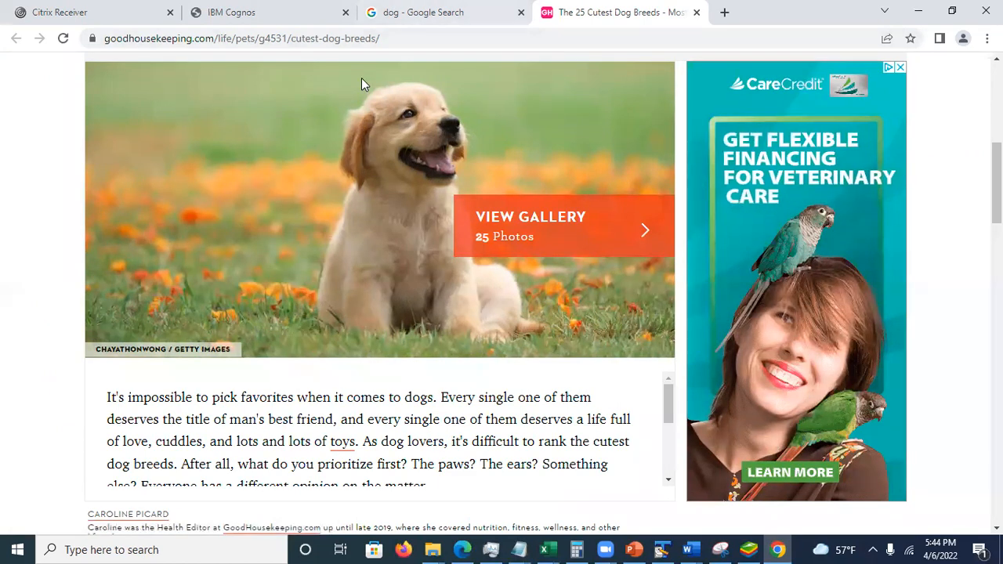
{"action": "key", "text": "ctrl+shift+Tab"}
{"action": "key", "text": "ctrl+shift+Tab"}
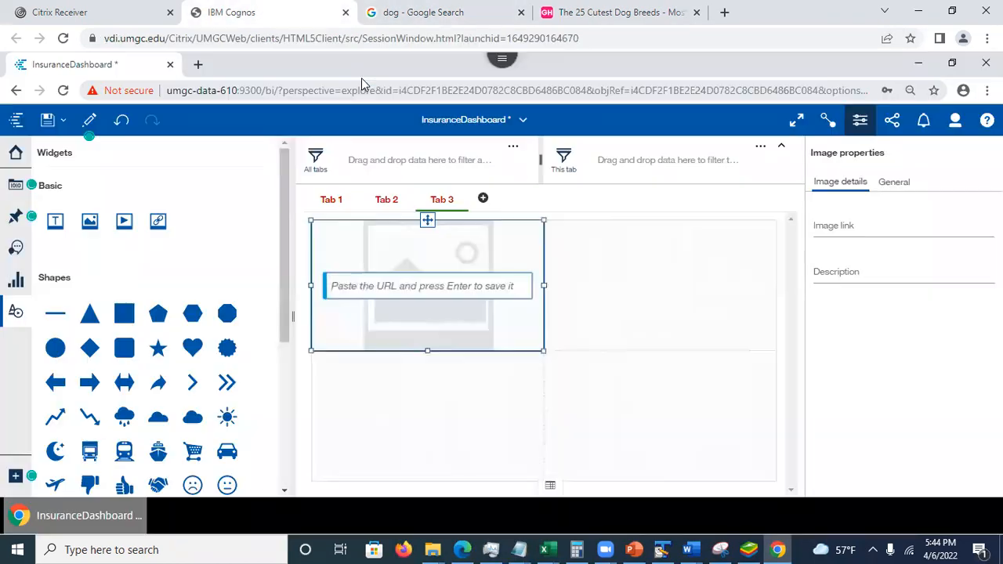
{"action": "key", "text": "ctrl+v"}
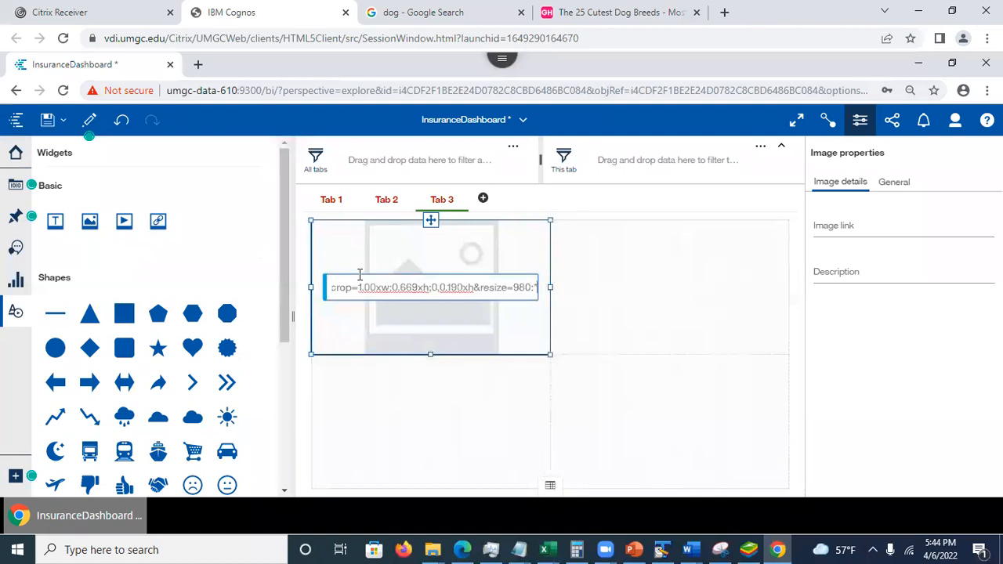
{"action": "key", "text": "BackSpace"}
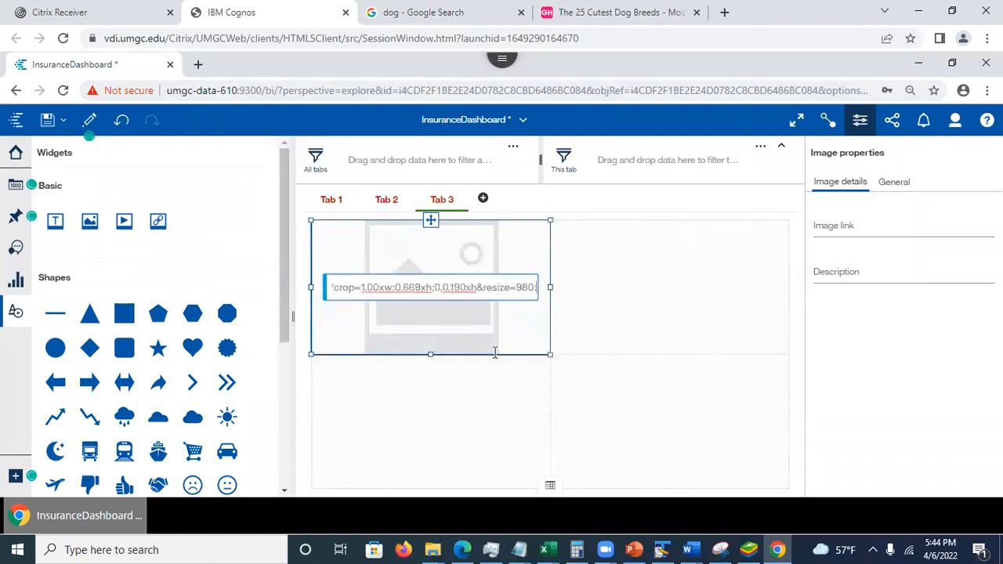
{"action": "left_click_drag", "start_coordinate": [348, 291], "coordinate": [553, 285]}
{"action": "key", "text": "BackSpace"}
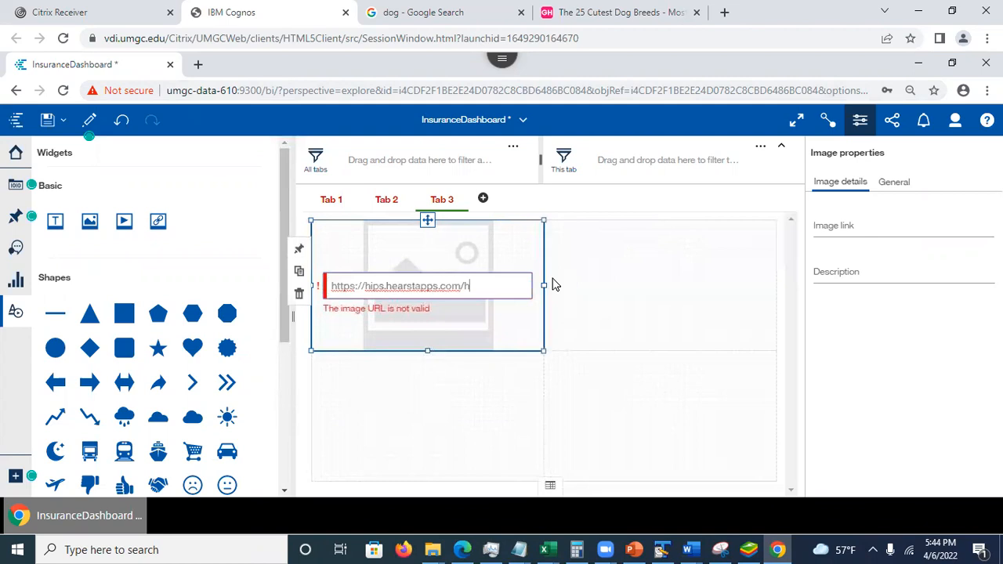
{"action": "left_click", "coordinate": [647, 337]}
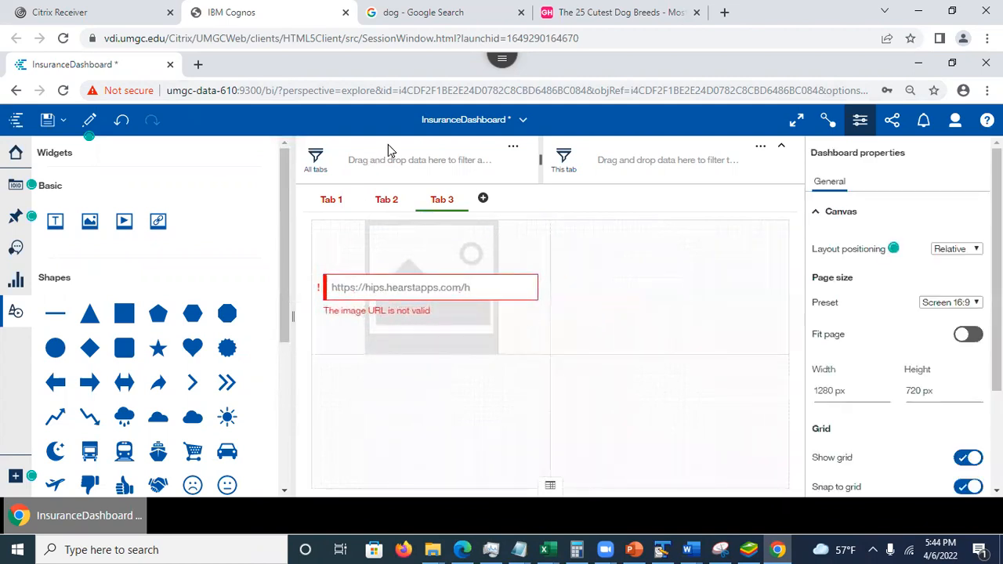
- Close the dog breeds article and open the previewed golden puppy image from the search results in its own browser tab
{"action": "left_click", "coordinate": [621, 13]}
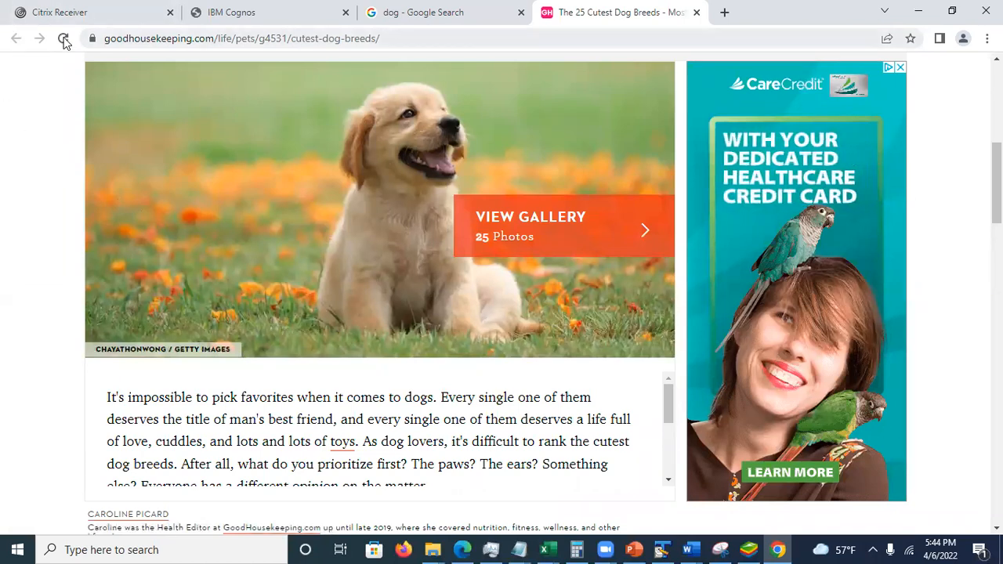
{"action": "key", "text": "ctrl+w"}
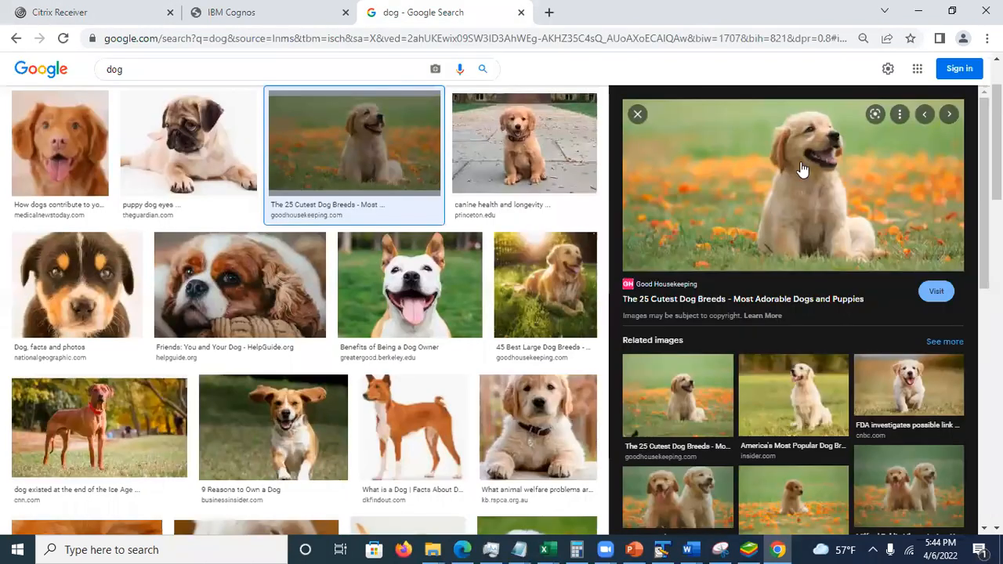
{"action": "right_click", "coordinate": [764, 191]}
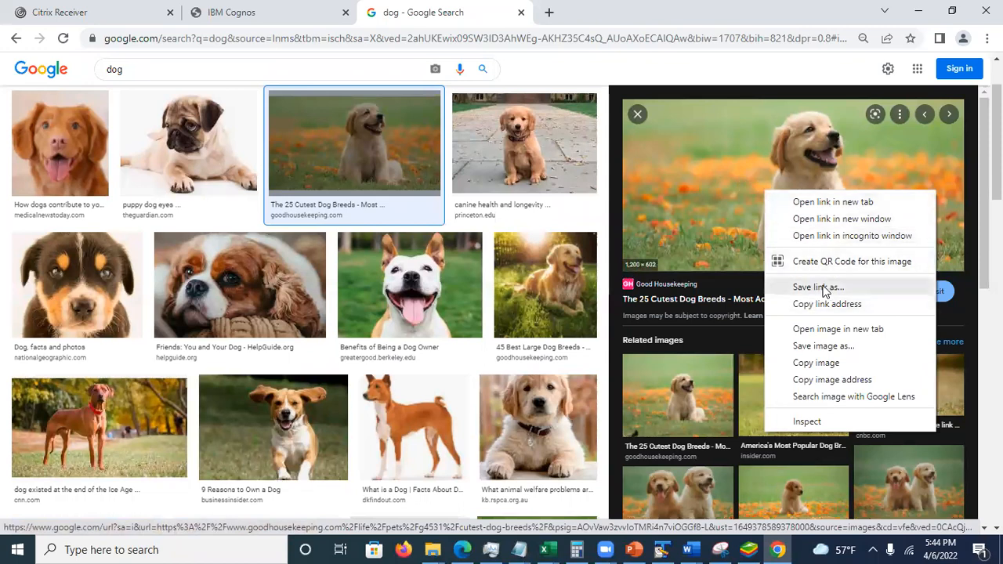
{"action": "left_click", "coordinate": [833, 333]}
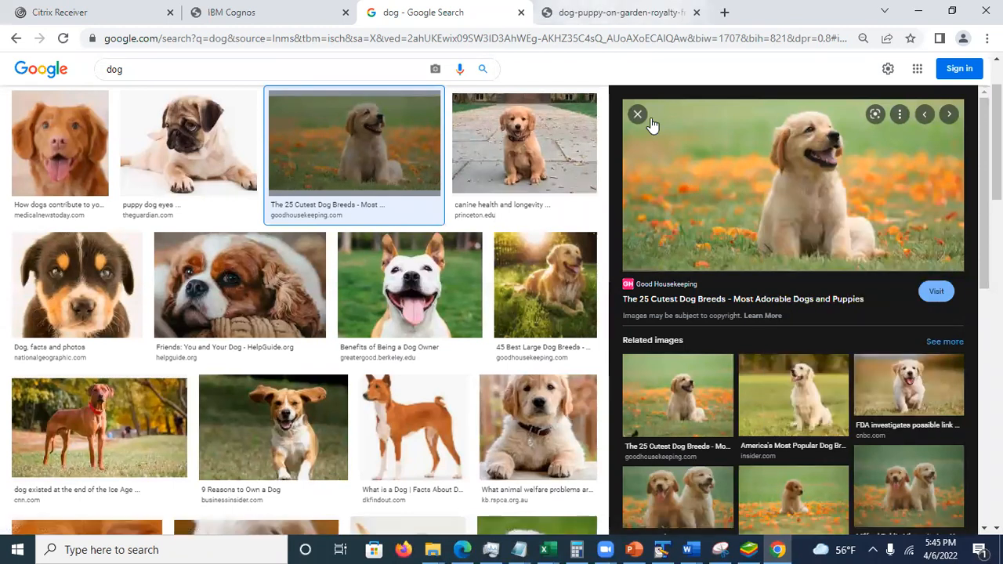
{"action": "key", "text": "ctrl+Tab"}
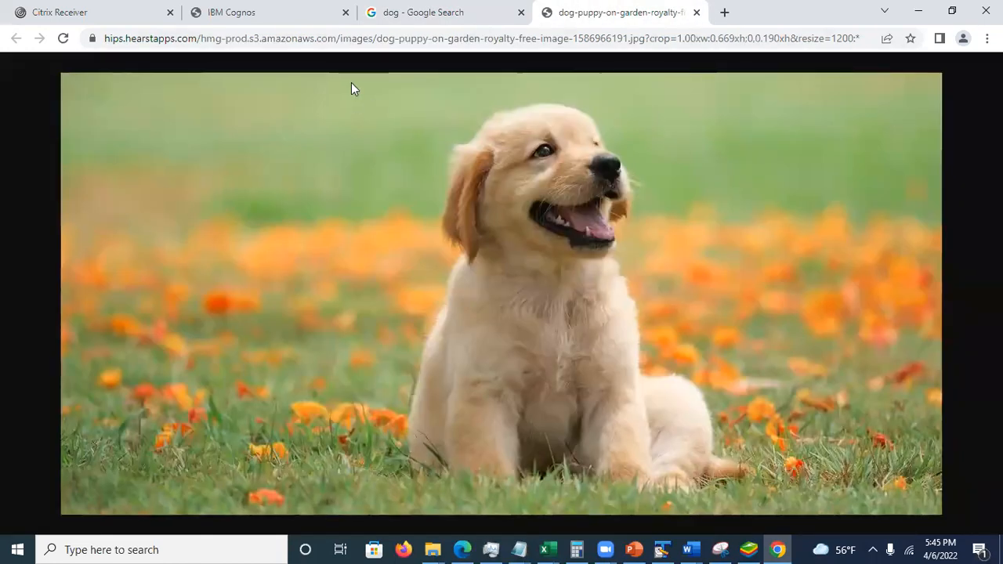
- Copy the puppy image's web address only up to ".jpg", leaving out the crop and resize parameters
{"action": "key", "text": "ctrl+l"}
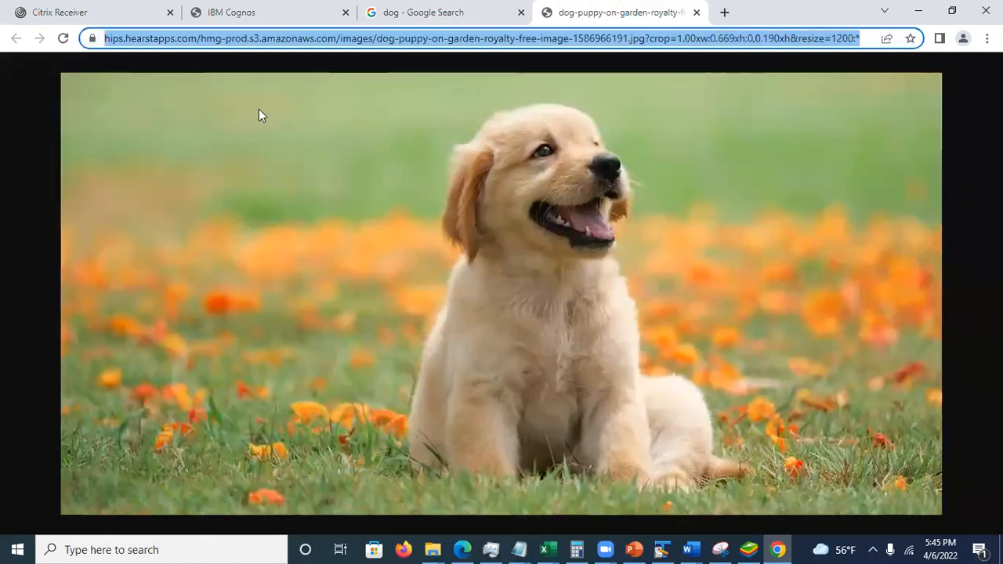
{"action": "left_click", "coordinate": [313, 260]}
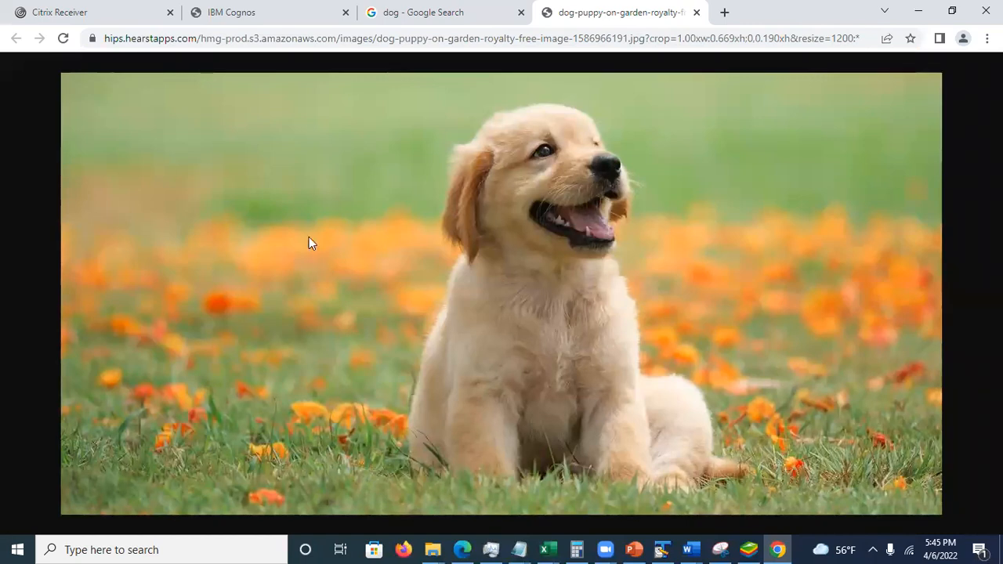
{"action": "left_click", "coordinate": [141, 36]}
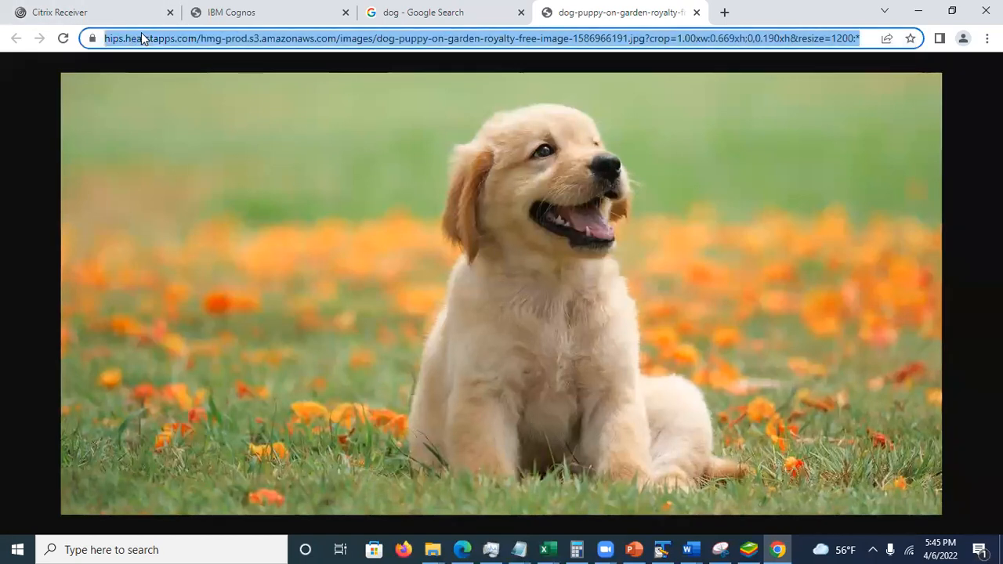
{"action": "left_click", "coordinate": [141, 37]}
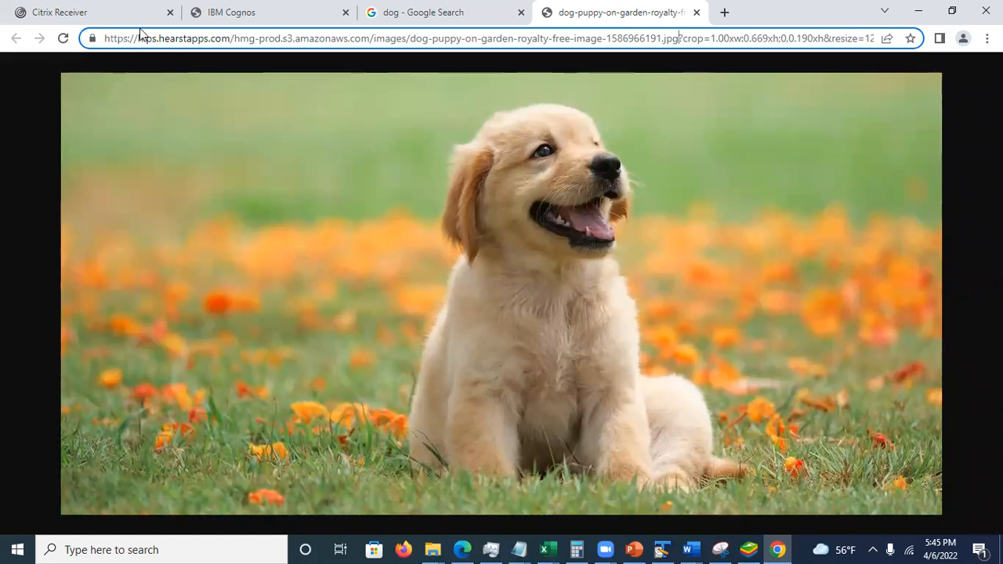
{"action": "key", "text": "ctrl+shift+Left"}
{"action": "key", "text": "ctrl+shift+Left"}
{"action": "key", "text": "ctrl+shift+Left"}
{"action": "key", "text": "ctrl+shift+Left"}
{"action": "key", "text": "ctrl+shift+Left"}
{"action": "key", "text": "ctrl+shift+Left"}
{"action": "key", "text": "ctrl+shift+Left"}
{"action": "key", "text": "ctrl+shift+Left"}
{"action": "key", "text": "ctrl+shift+Left"}
{"action": "key", "text": "ctrl+shift+Left"}
{"action": "key", "text": "ctrl+shift+Left"}
{"action": "key", "text": "ctrl+shift+Left"}
{"action": "key", "text": "ctrl+shift+Left"}
{"action": "key", "text": "ctrl+shift+Left"}
{"action": "key", "text": "ctrl+shift+Left"}
{"action": "key", "text": "ctrl+shift+Left"}
{"action": "key", "text": "ctrl+shift+Left"}
{"action": "key", "text": "ctrl+shift+Left"}
{"action": "key", "text": "ctrl+shift+Left"}
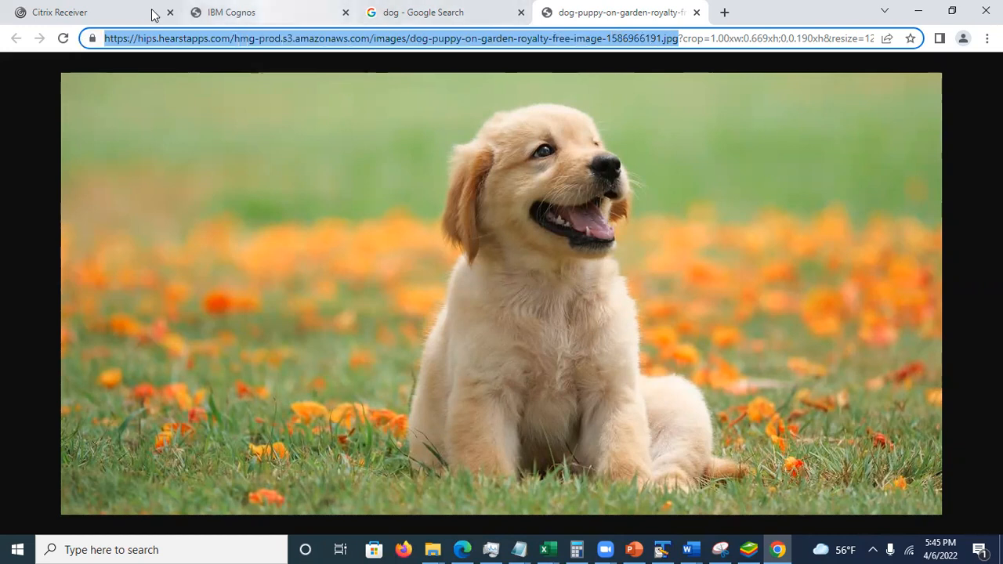
- Replace the address in Tab 3's image widget with the copied .jpg address, load the puppy picture and select it
{"action": "left_click", "coordinate": [235, 12]}
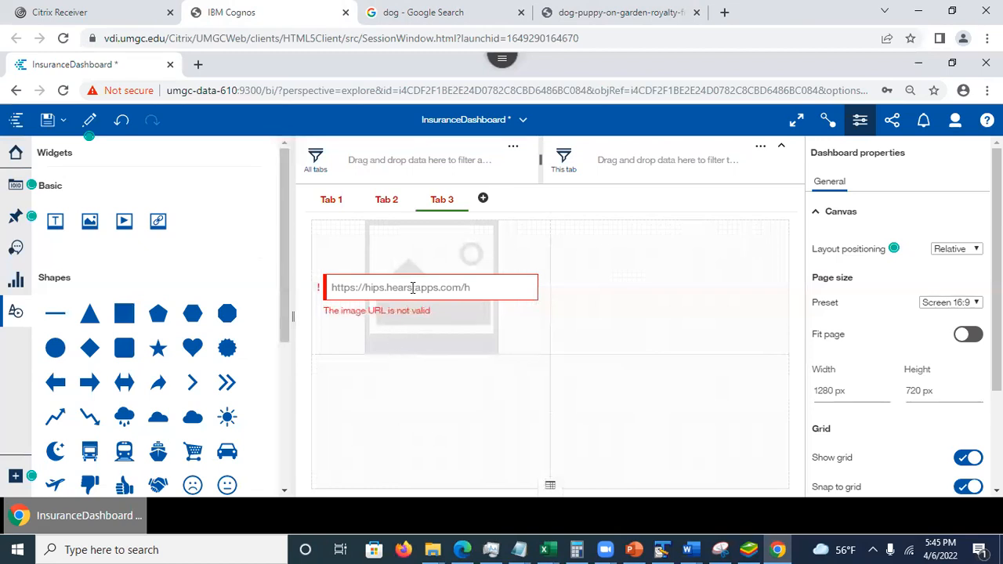
{"action": "left_click", "coordinate": [457, 288]}
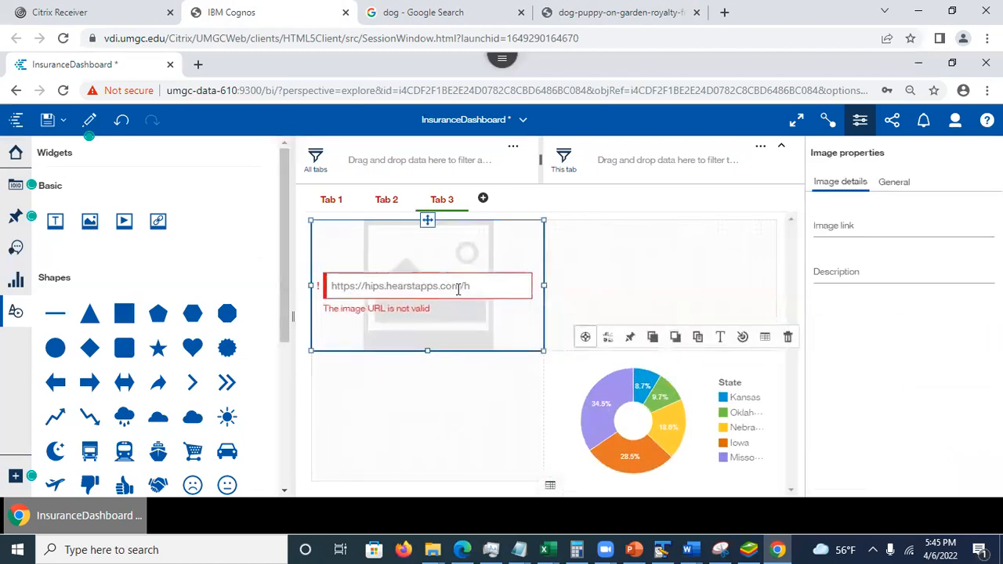
{"action": "left_click_drag", "start_coordinate": [481, 290], "coordinate": [258, 276]}
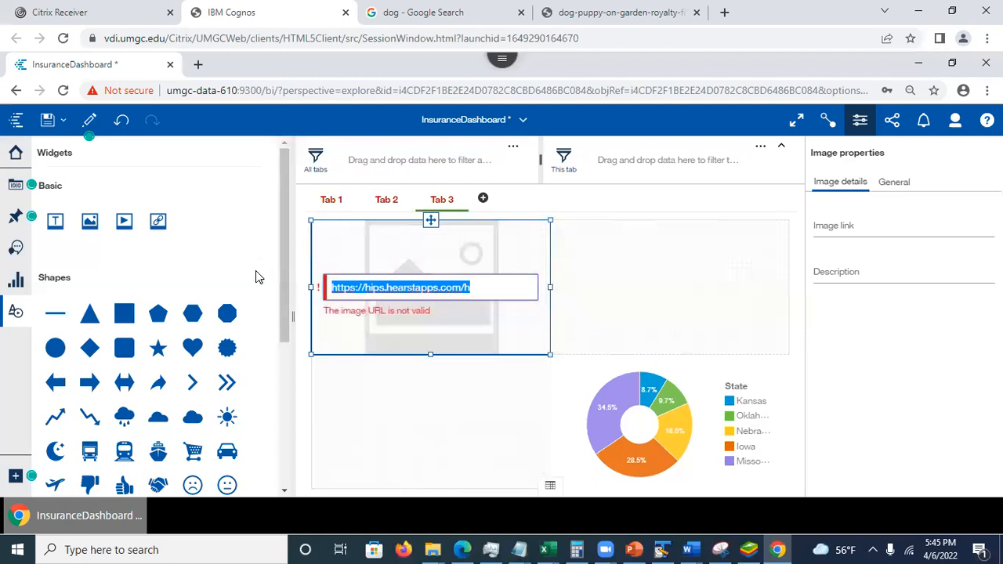
{"action": "key", "text": "ctrl+v"}
{"action": "key", "text": "Return"}
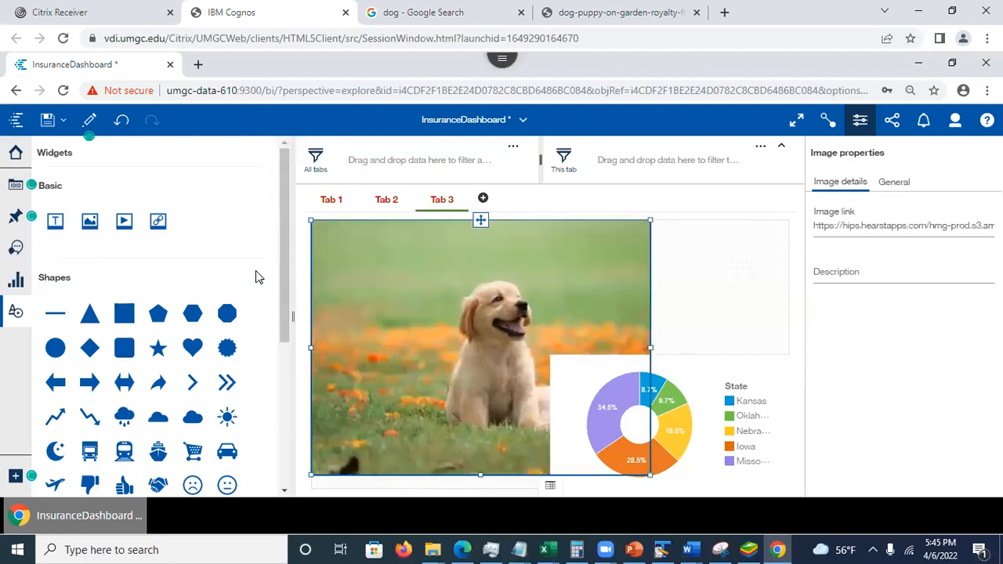
{"action": "left_click", "coordinate": [746, 274]}
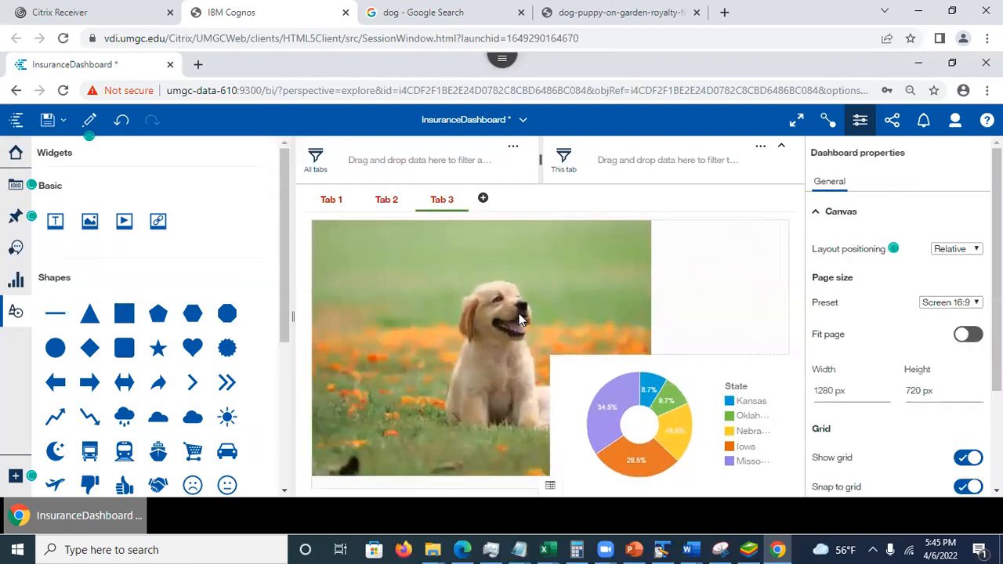
{"action": "left_click", "coordinate": [625, 320]}
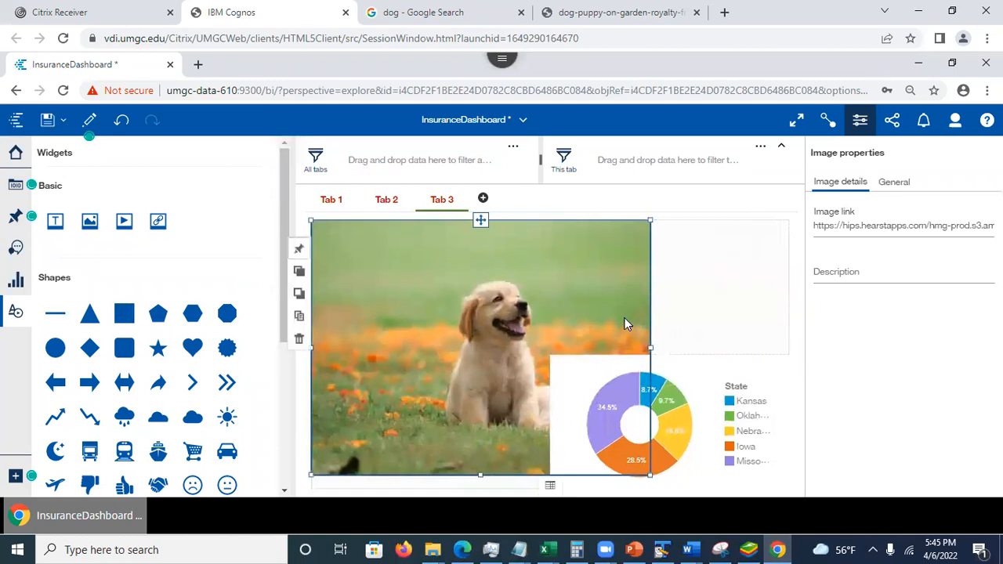
- Highlight Kansas in Tab 3's state pie chart, expand the chart and restore it to its place on the canvas
{"action": "left_click", "coordinate": [746, 403]}
{"action": "left_click", "coordinate": [789, 358]}
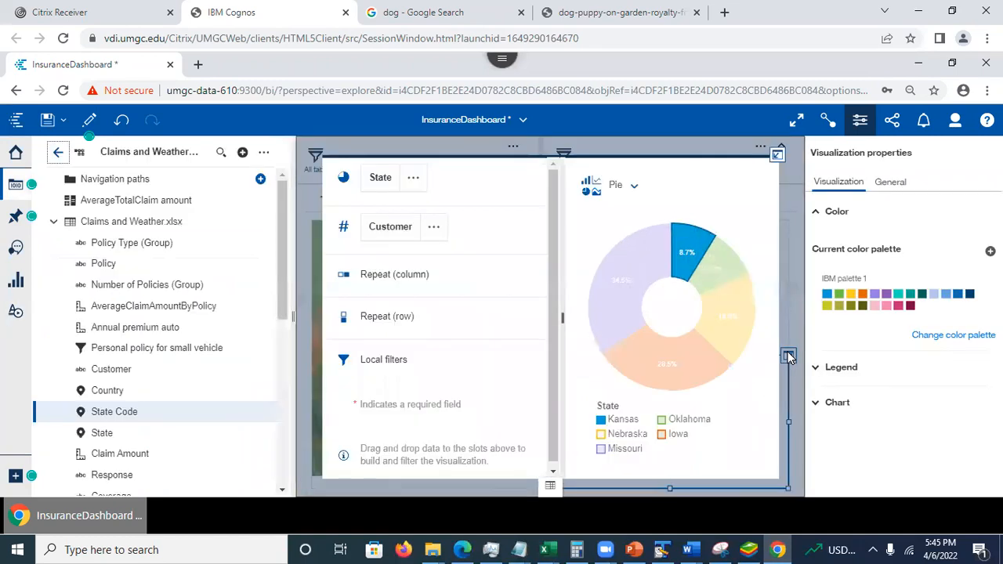
{"action": "left_click", "coordinate": [777, 155]}
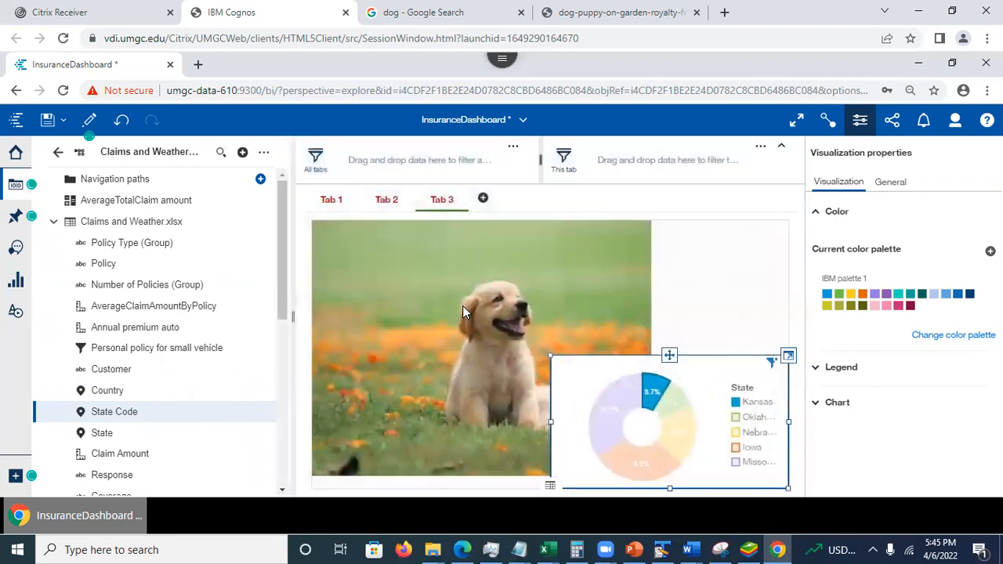
- Show the general properties of Tab 3's puppy image and go back to Tab 1
{"action": "left_click", "coordinate": [439, 315]}
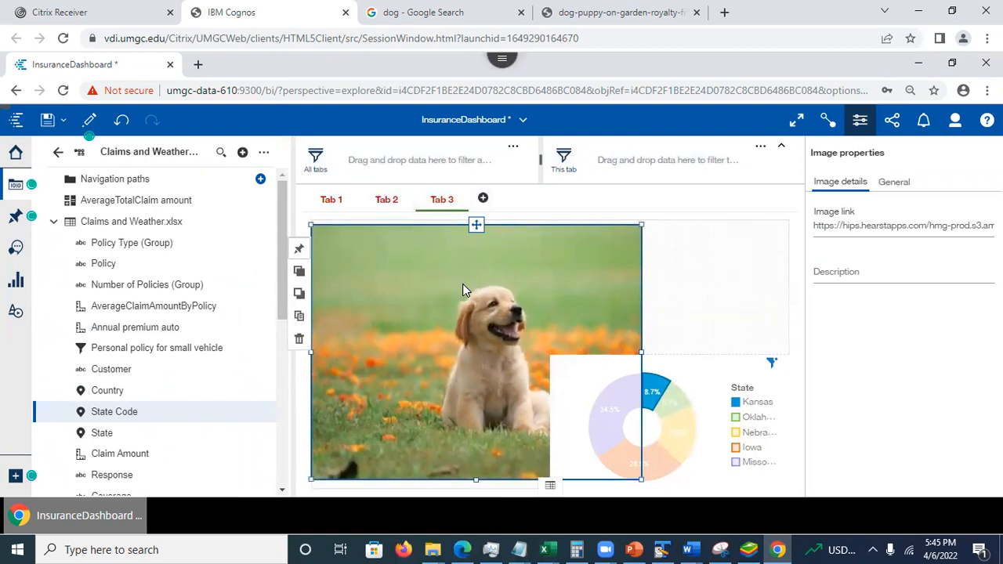
{"action": "left_click", "coordinate": [894, 185]}
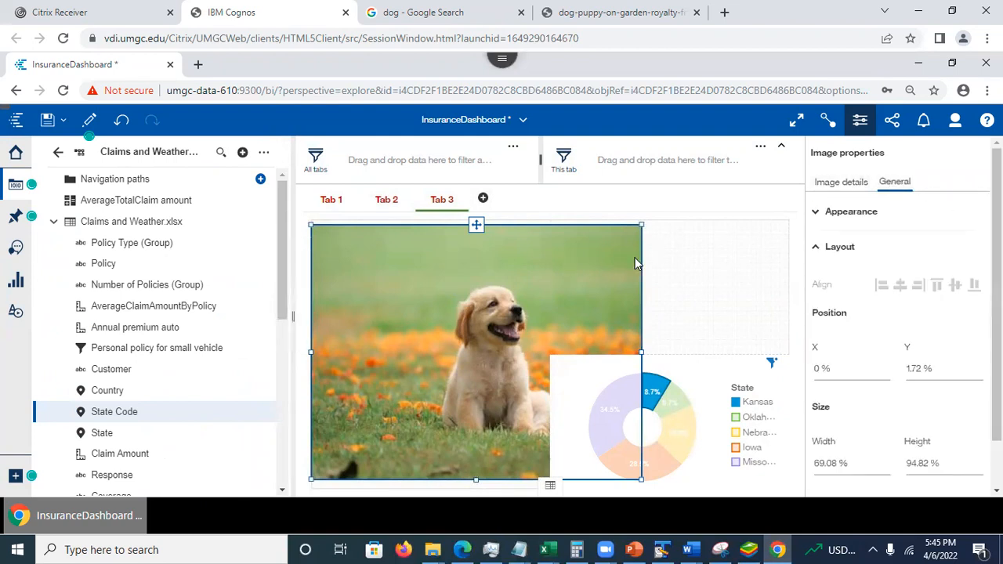
{"action": "left_click", "coordinate": [327, 200]}
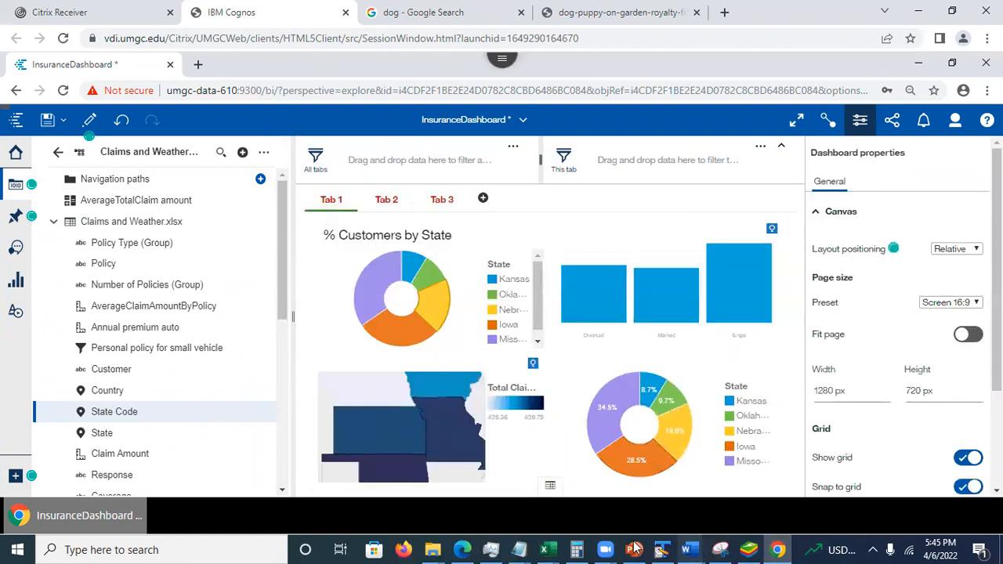
- Switch to the Cognos analytics Session 2 presentation in PowerPoint and view slides 18 and 19 on linked visualizations and stories
{"action": "mouse_move", "coordinate": [633, 550]}
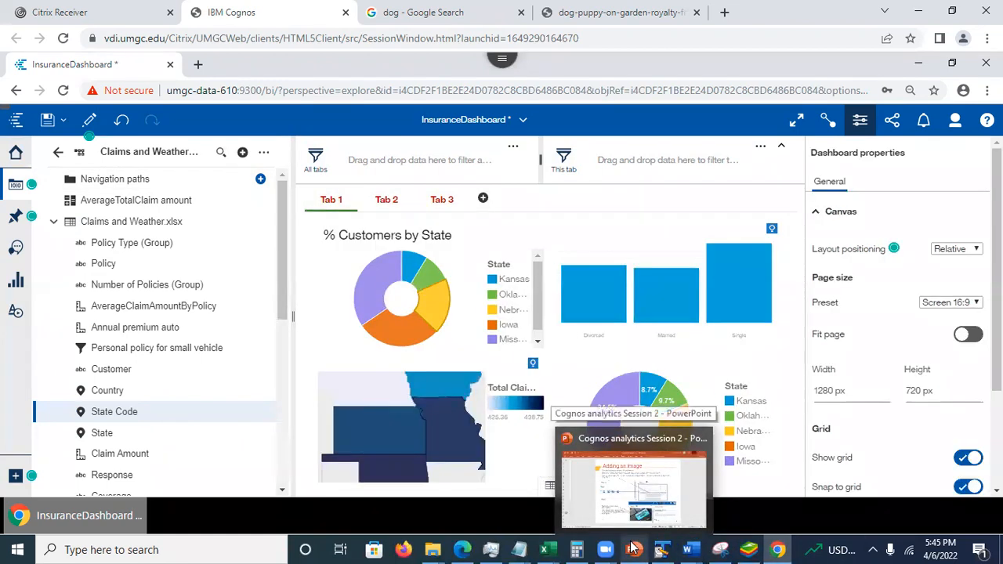
{"action": "left_click", "coordinate": [633, 478]}
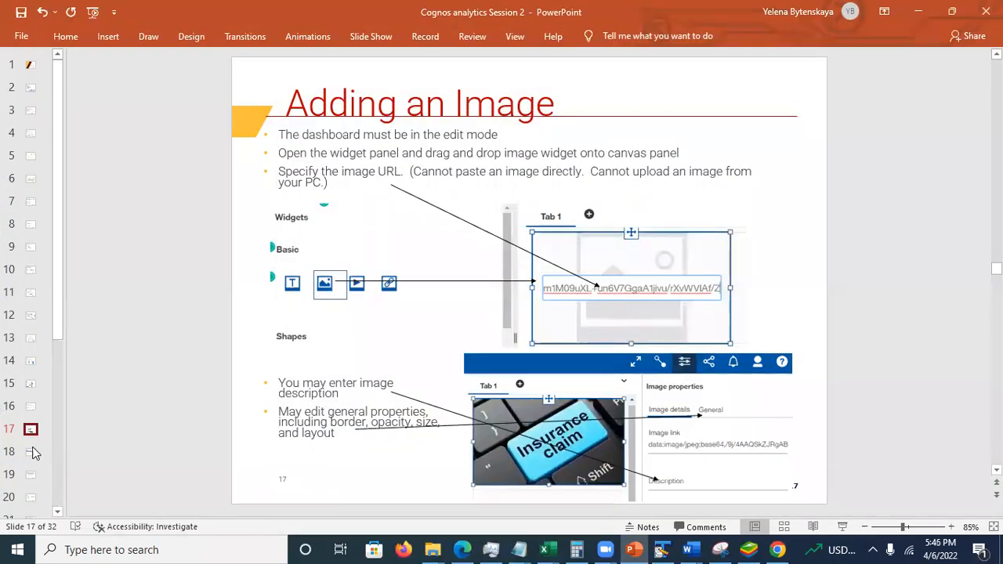
{"action": "left_click", "coordinate": [31, 453]}
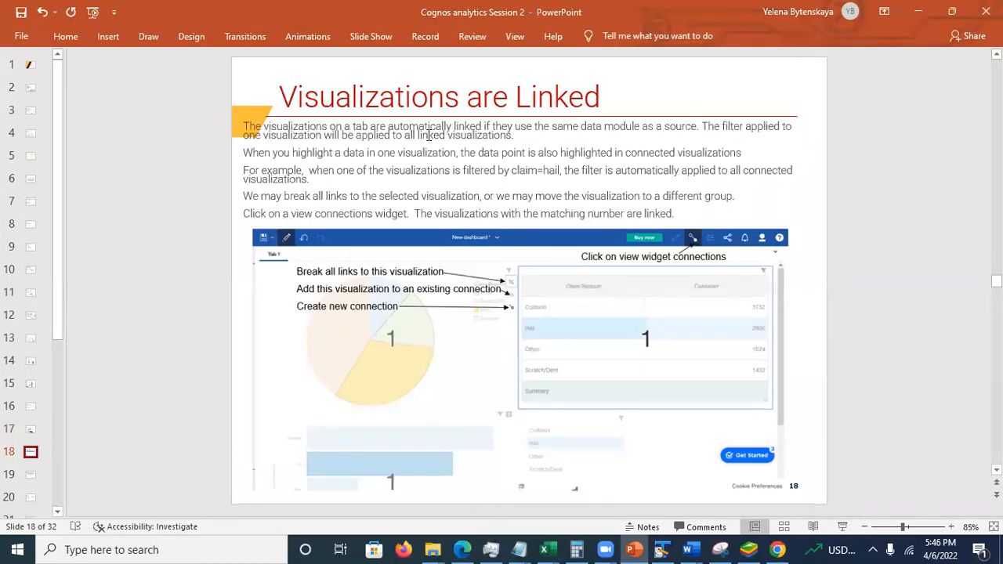
{"action": "left_click", "coordinate": [30, 475]}
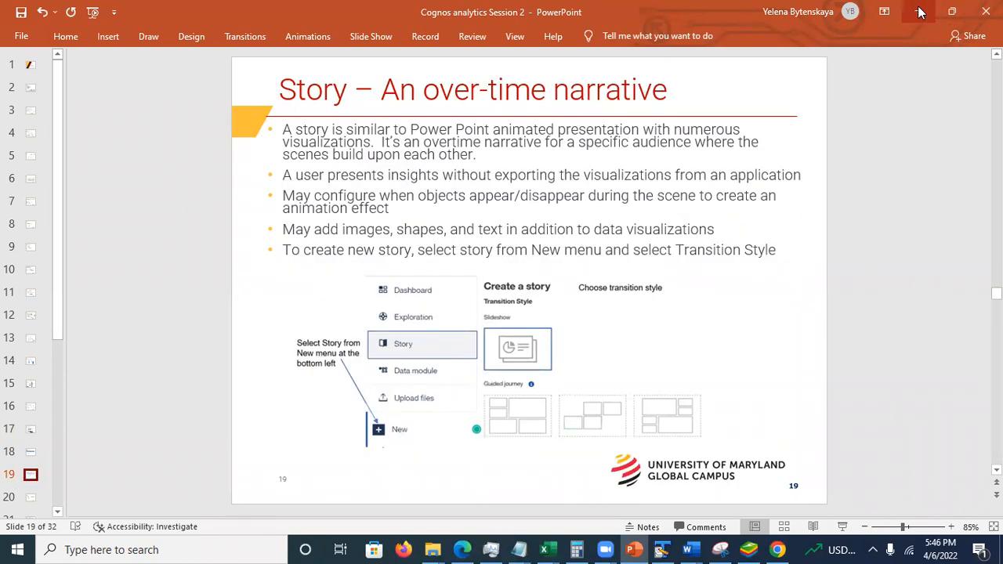
- Return to the Cognos dashboard, save InsuranceDashboard and close it
{"action": "left_click", "coordinate": [920, 13]}
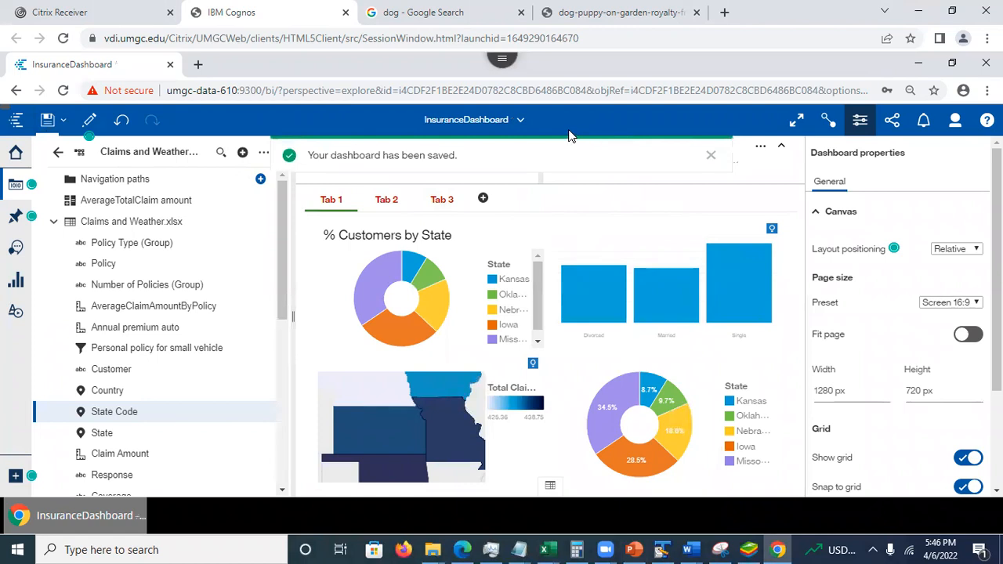
{"action": "left_click", "coordinate": [522, 120]}
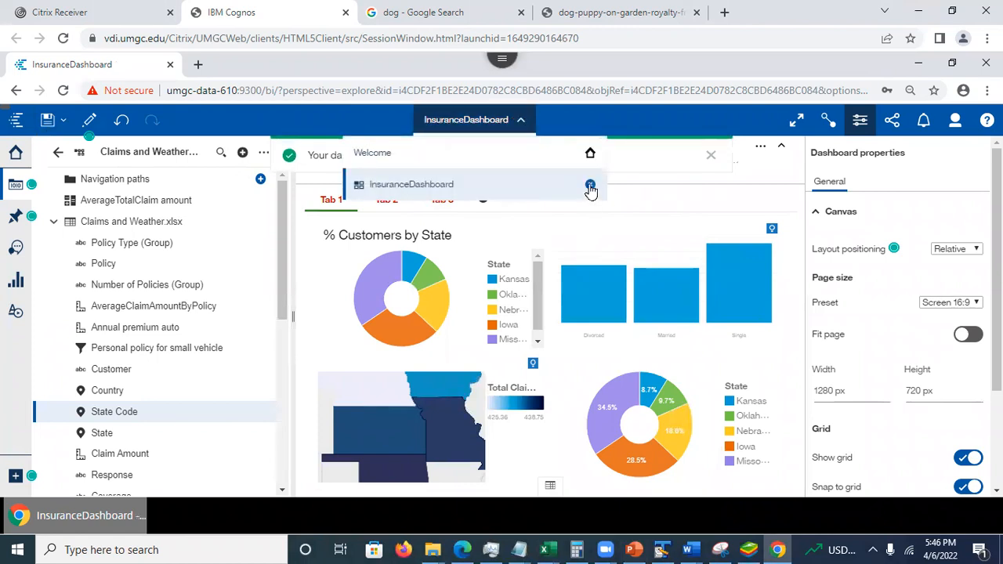
{"action": "left_click", "coordinate": [589, 184]}
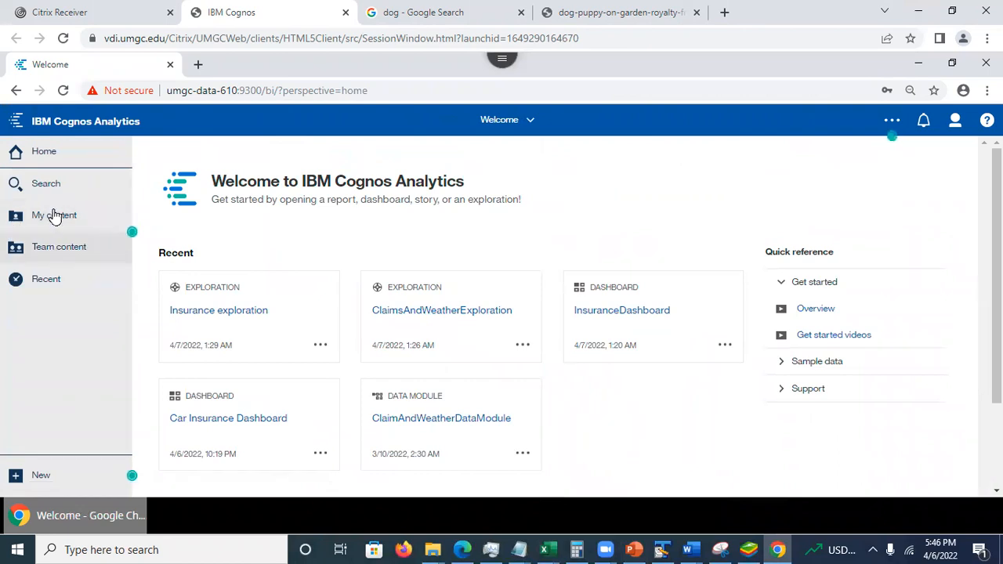
- Browse the team content and open Car Insurance Dashboard from My content
{"action": "left_click", "coordinate": [52, 246]}
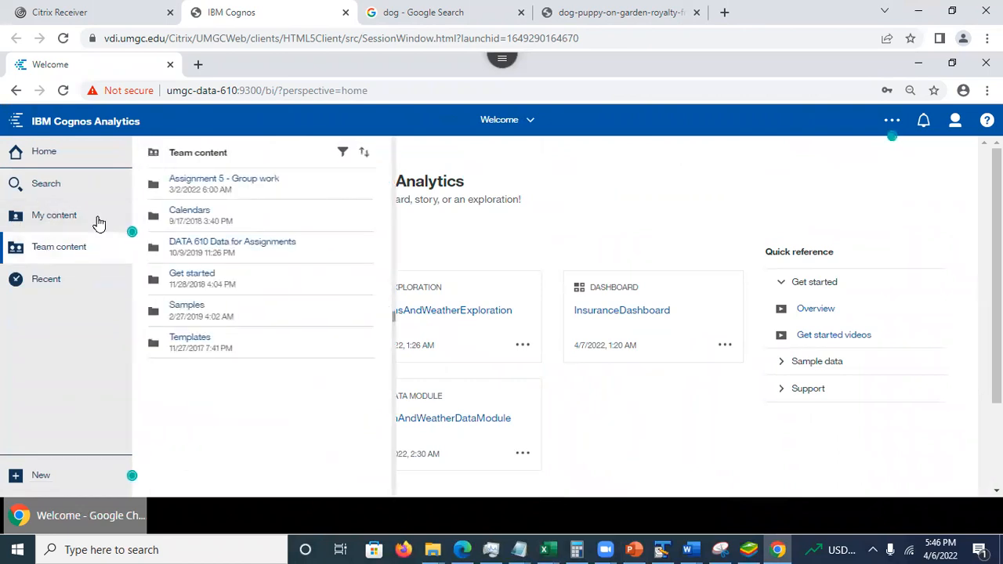
{"action": "left_click", "coordinate": [141, 212]}
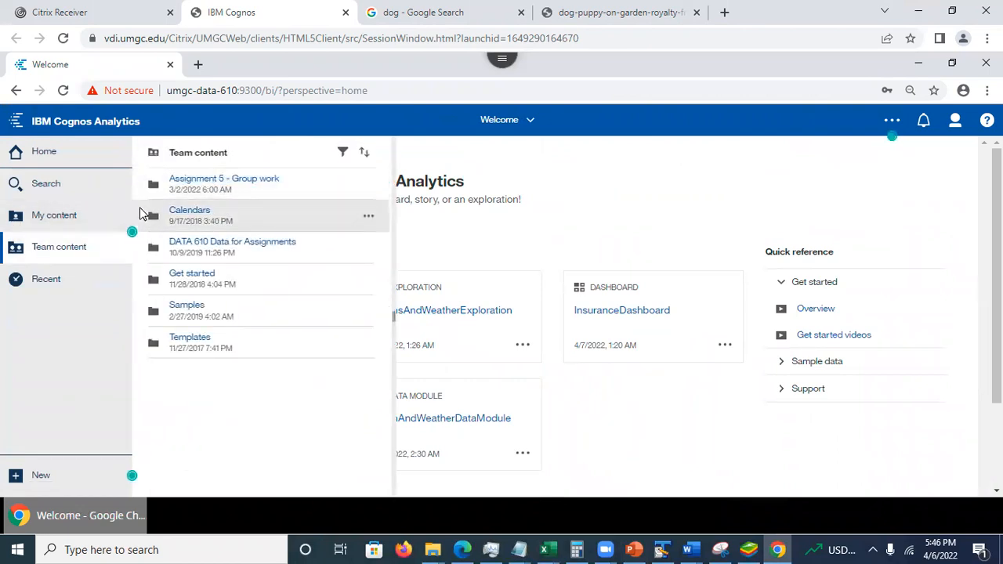
{"action": "left_click", "coordinate": [45, 215]}
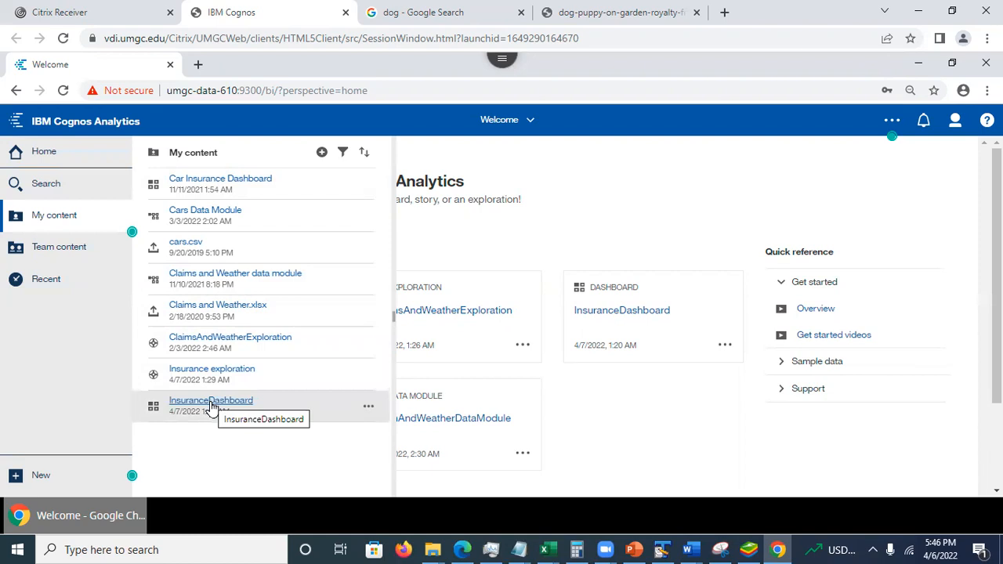
{"action": "left_click", "coordinate": [234, 182]}
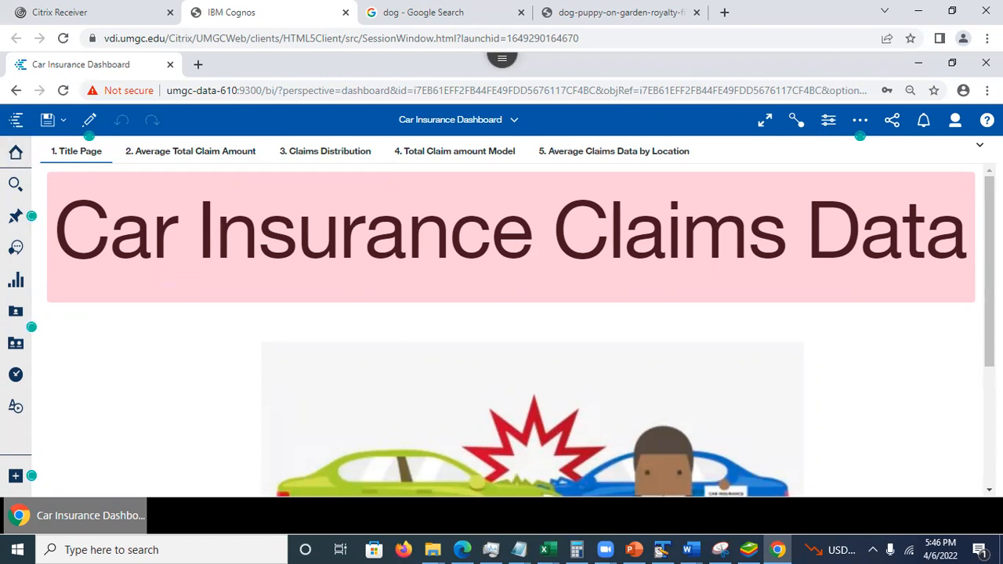
- Look over the dashboard's Title Page and switch the dashboard to edit mode
{"action": "scroll", "coordinate": [473, 286], "scroll_direction": "down", "scroll_amount": 3}
{"action": "scroll", "coordinate": [474, 286], "scroll_direction": "up", "scroll_amount": 3}
{"action": "left_click", "coordinate": [253, 262]}
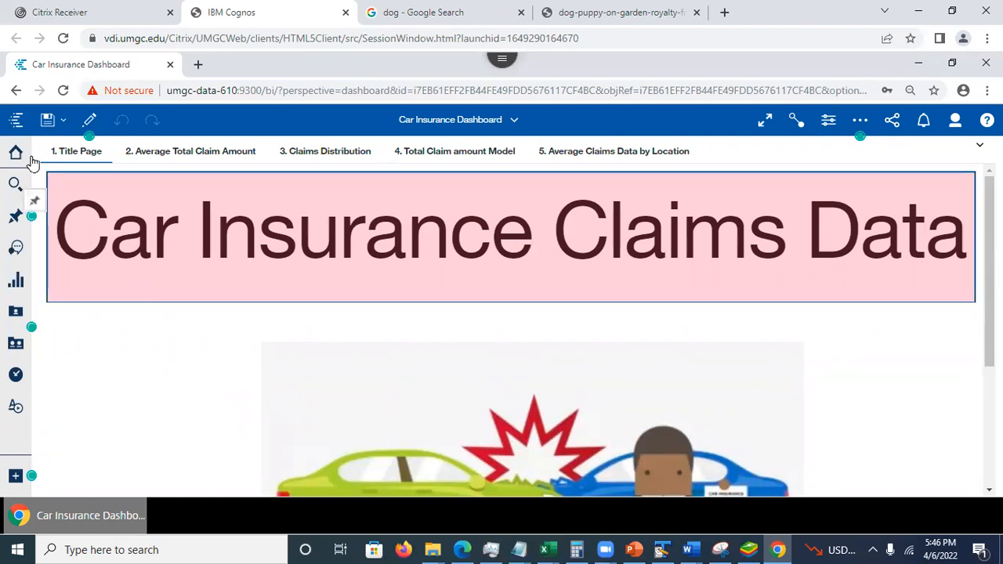
{"action": "left_click", "coordinate": [88, 121]}
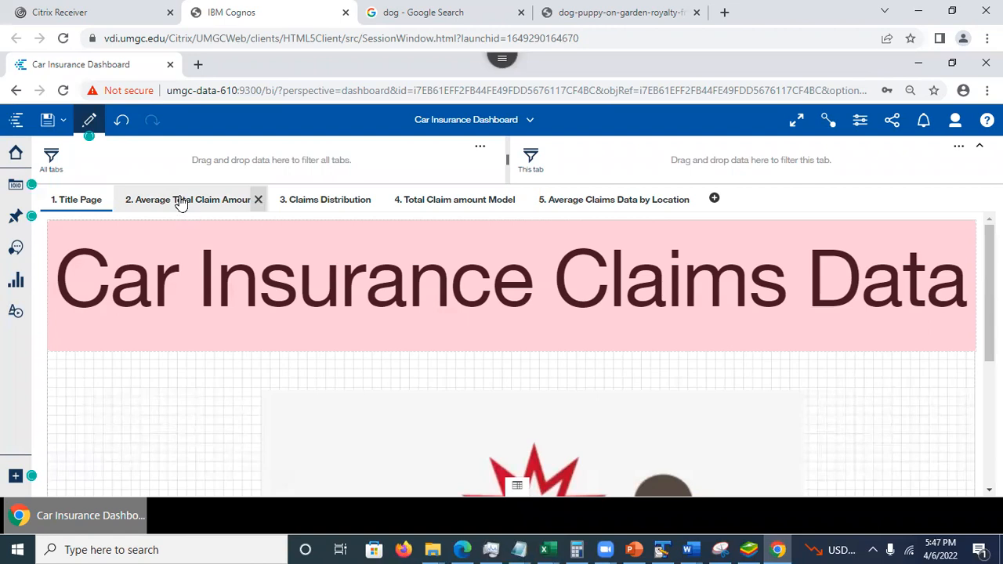
- Show the properties of the Title Page's car crash image, check how its image link ends, and deselect it
{"action": "scroll", "coordinate": [585, 318], "scroll_direction": "down", "scroll_amount": 3}
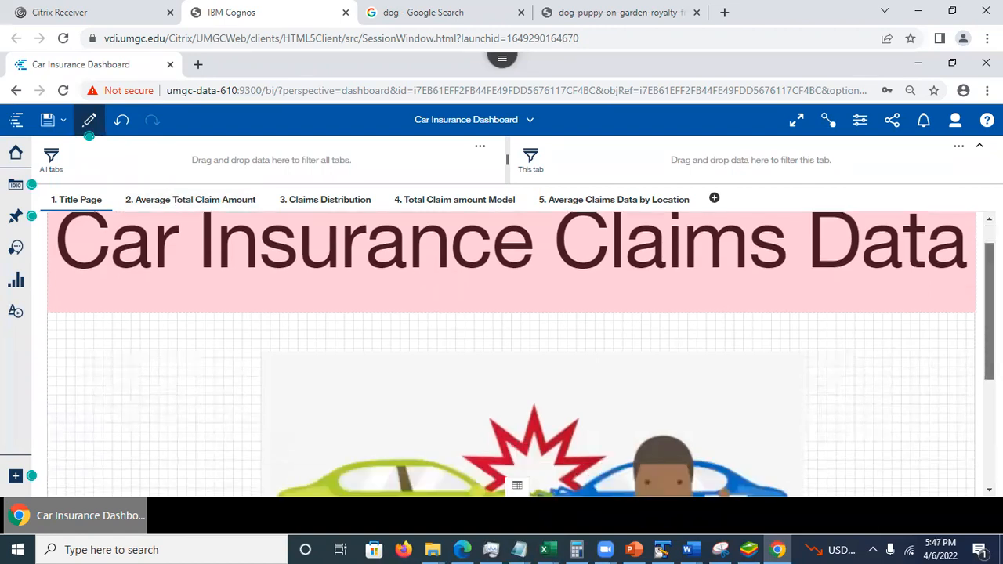
{"action": "left_click", "coordinate": [519, 331]}
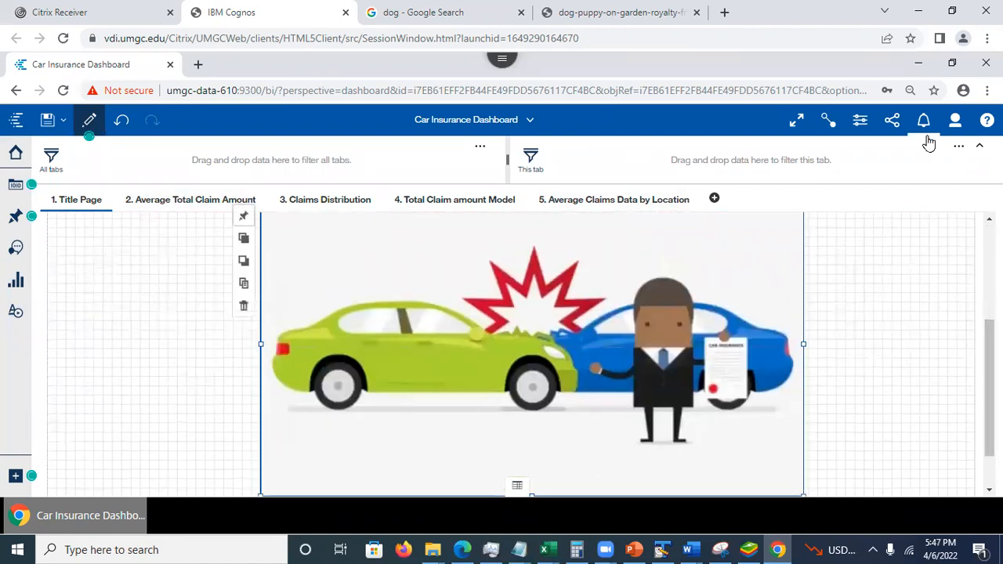
{"action": "left_click", "coordinate": [861, 124]}
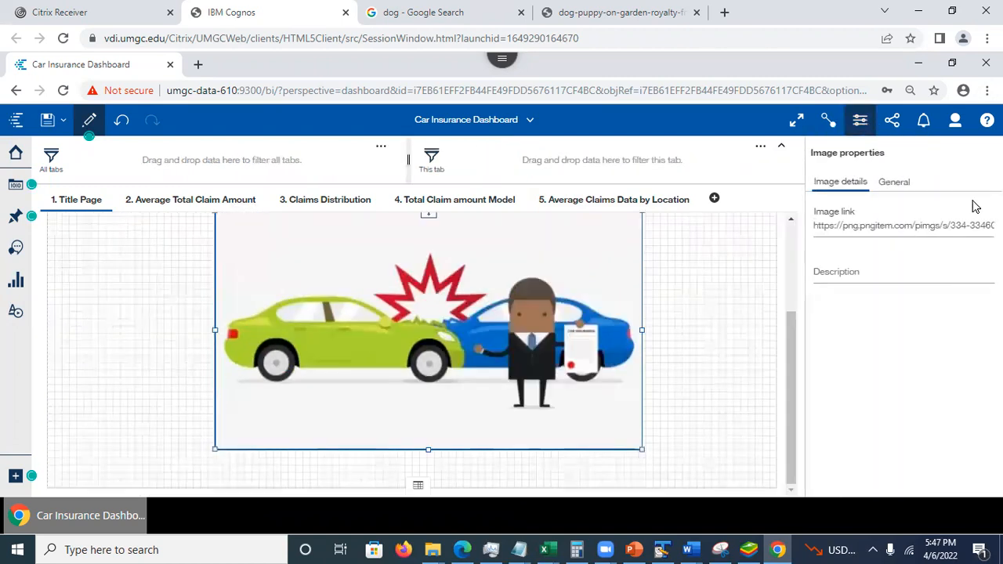
{"action": "triple_click", "coordinate": [938, 225]}
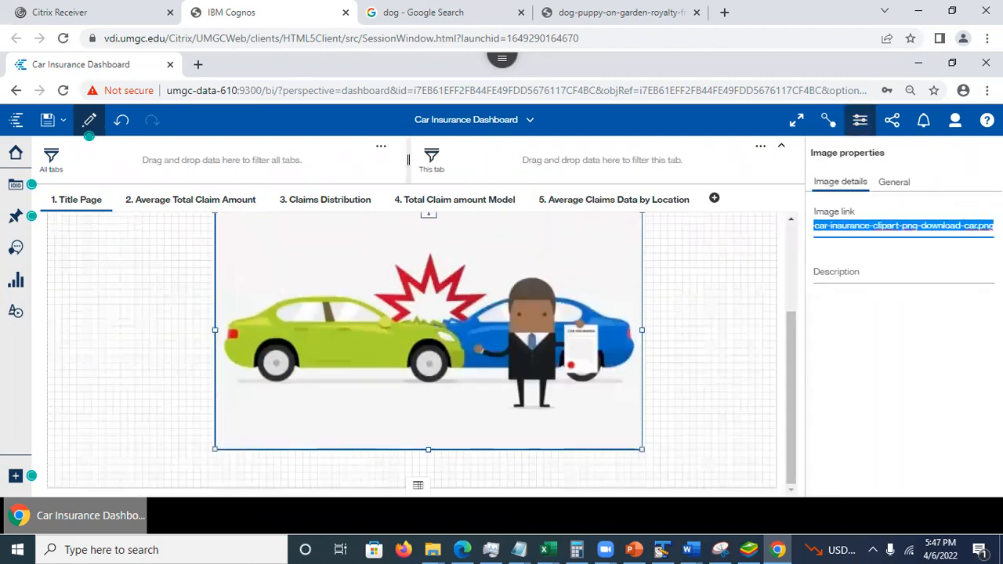
{"action": "left_click", "coordinate": [975, 225]}
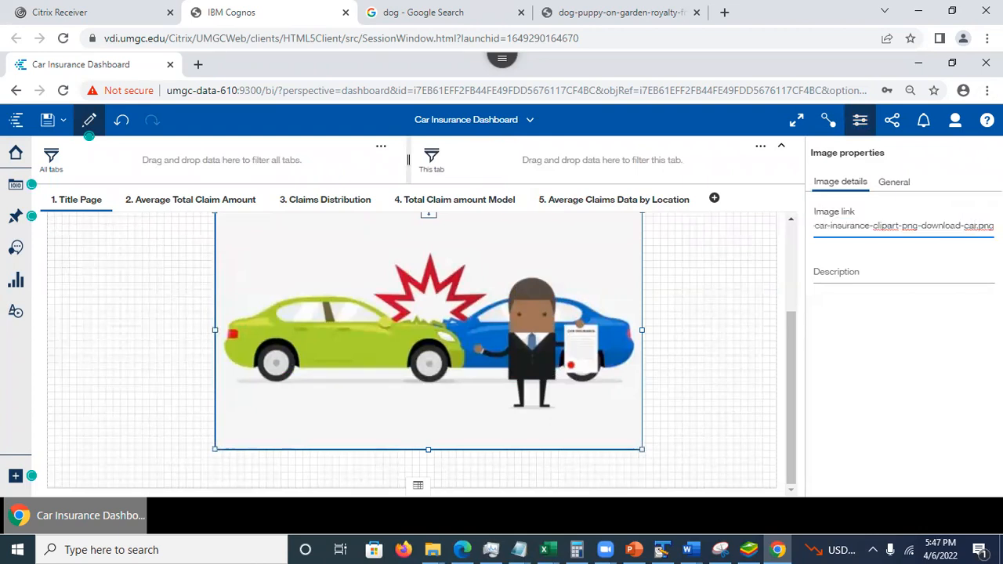
{"action": "left_click_drag", "start_coordinate": [793, 359], "coordinate": [778, 221]}
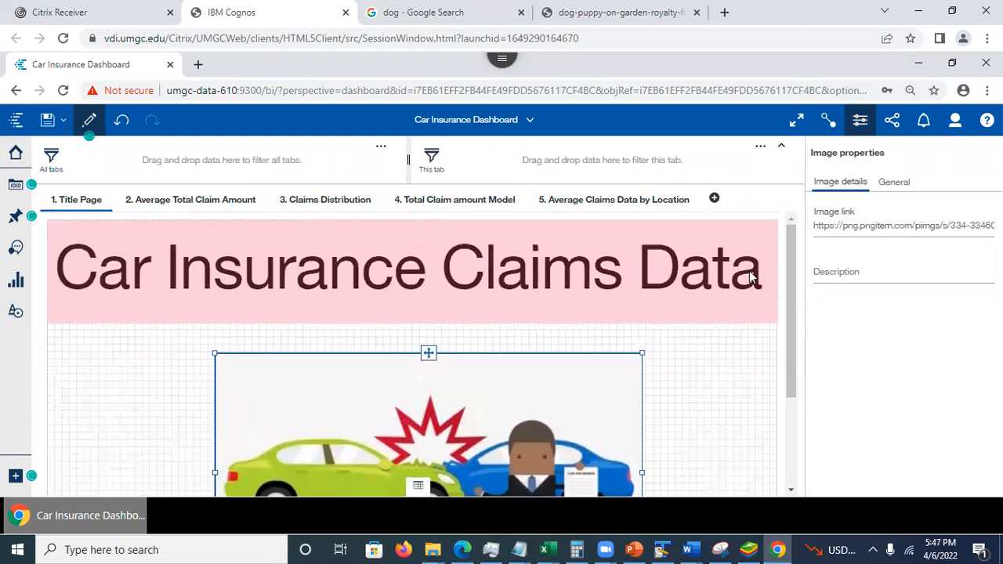
{"action": "left_click", "coordinate": [708, 389]}
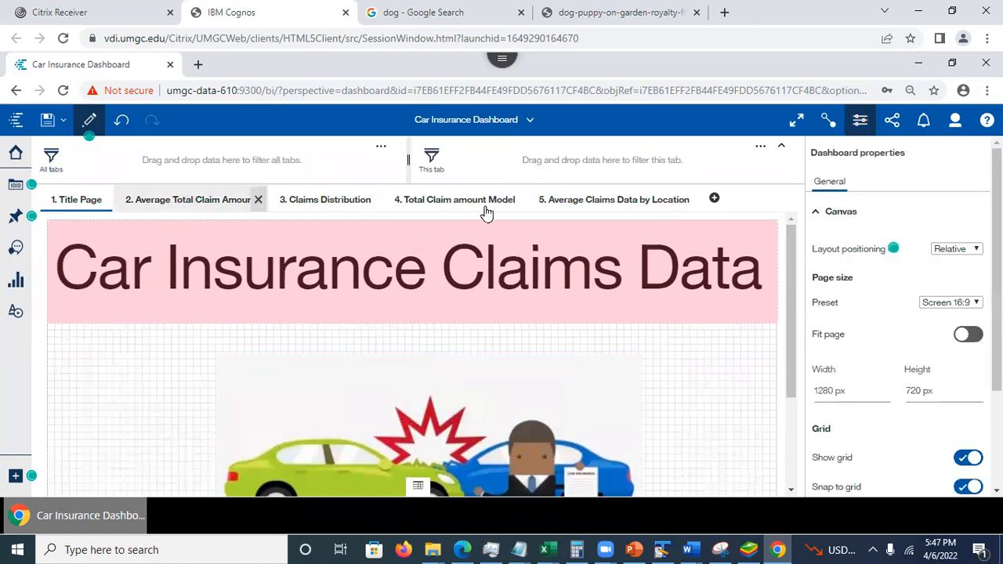
- Look through the dashboard's claim amount, distribution, model and location tabs and return to the Title Page
{"action": "left_click", "coordinate": [600, 202]}
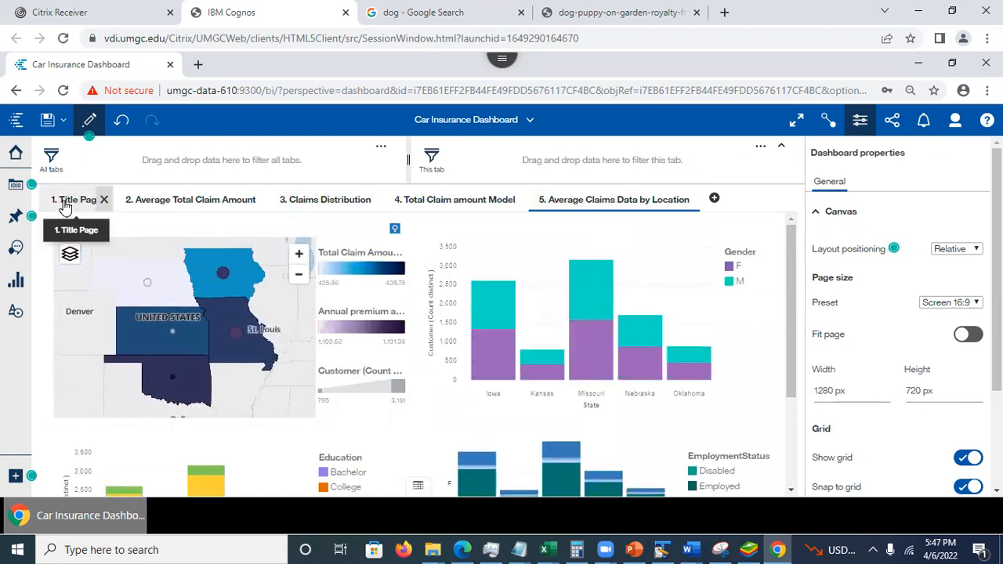
{"action": "left_click", "coordinate": [191, 202]}
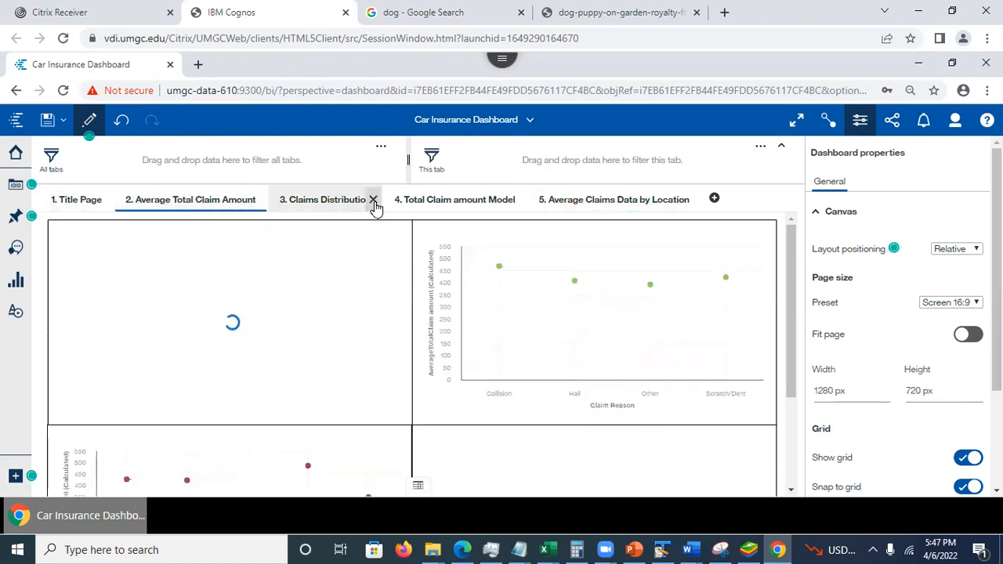
{"action": "left_click", "coordinate": [321, 202]}
{"action": "left_click", "coordinate": [460, 205]}
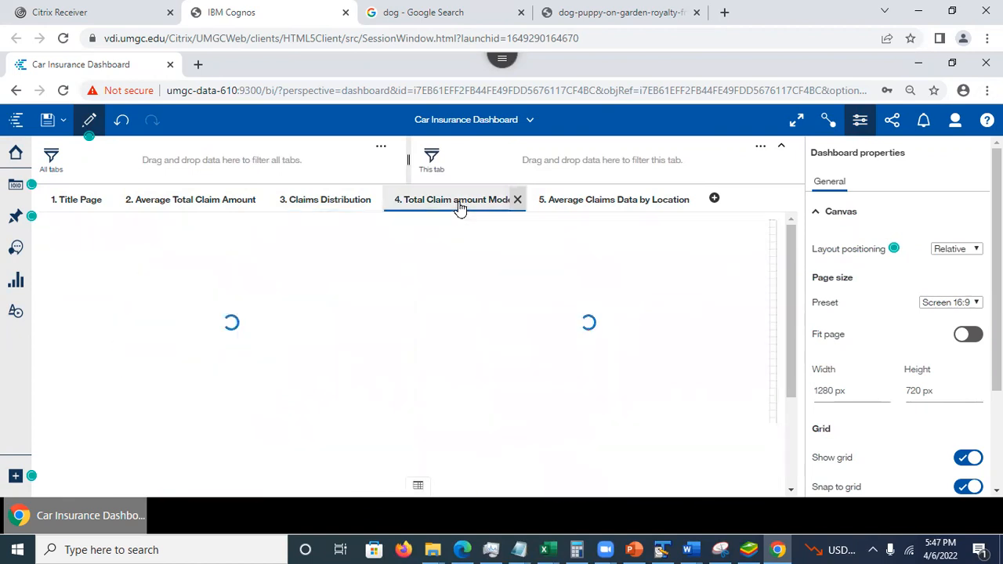
{"action": "left_click", "coordinate": [618, 204]}
{"action": "left_click", "coordinate": [73, 202]}
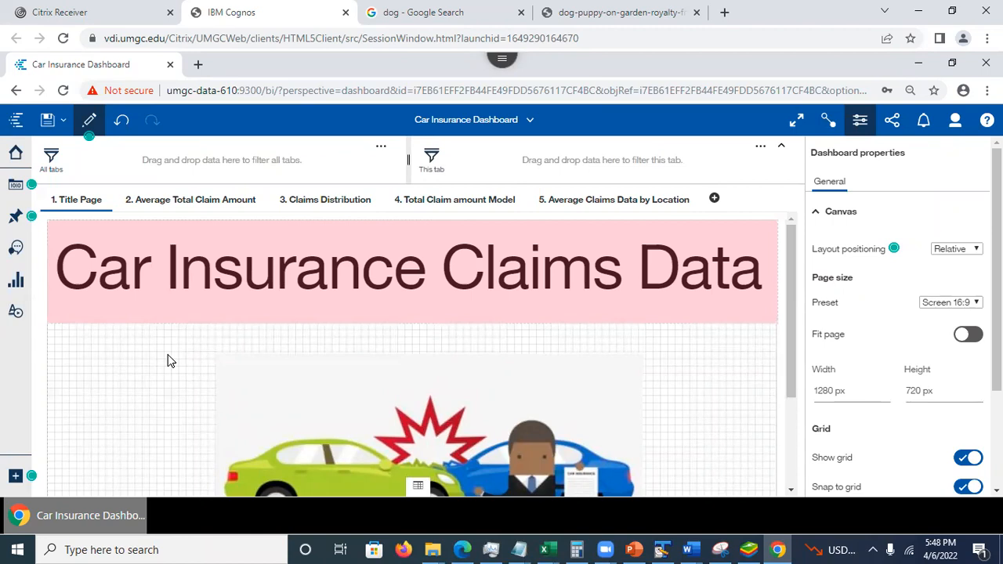
- Start converting Car Insurance Dashboard to a story as far as the template choice, and switch to the story slide in PowerPoint
{"action": "left_click", "coordinate": [64, 121]}
{"action": "left_click", "coordinate": [59, 216]}
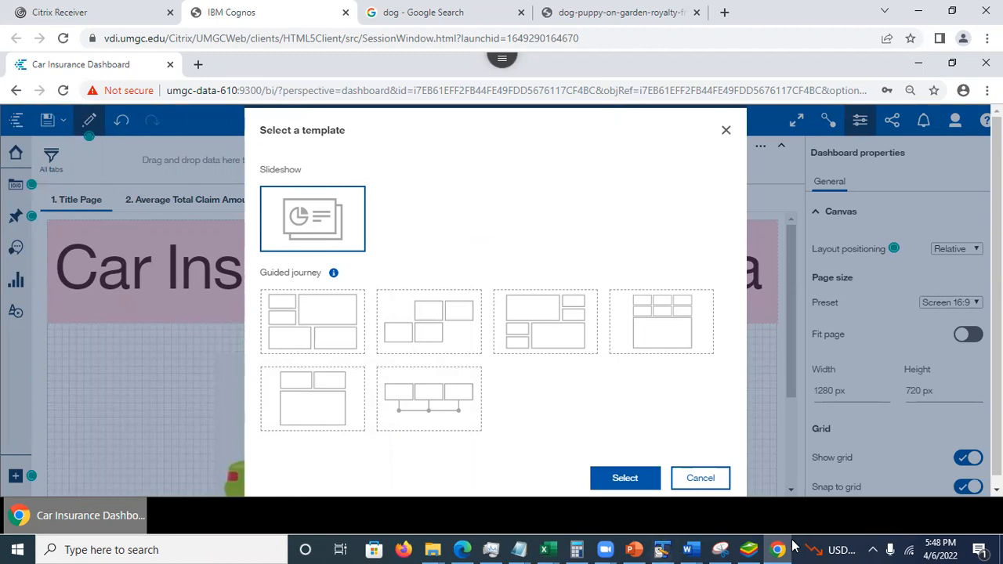
{"action": "left_click", "coordinate": [634, 549]}
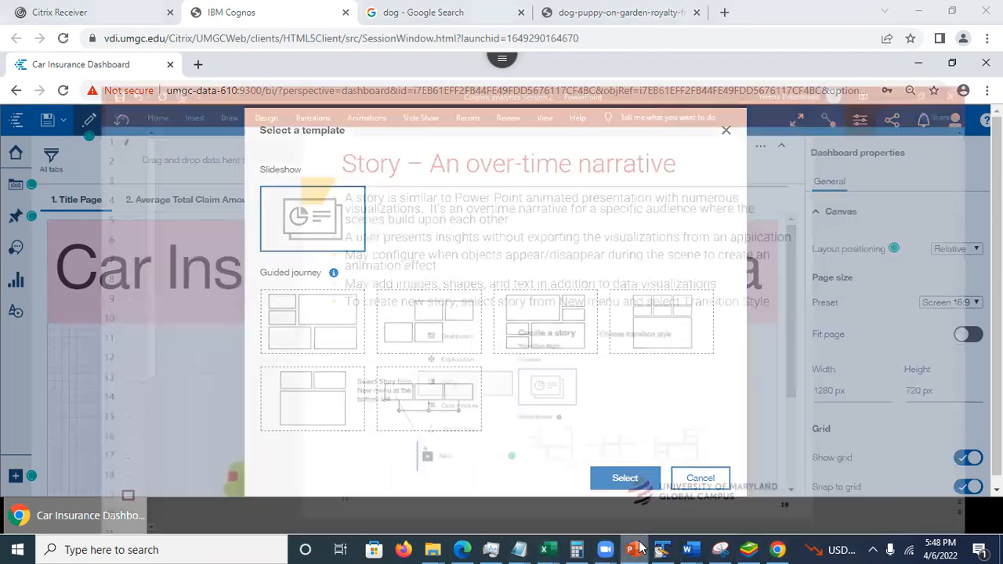
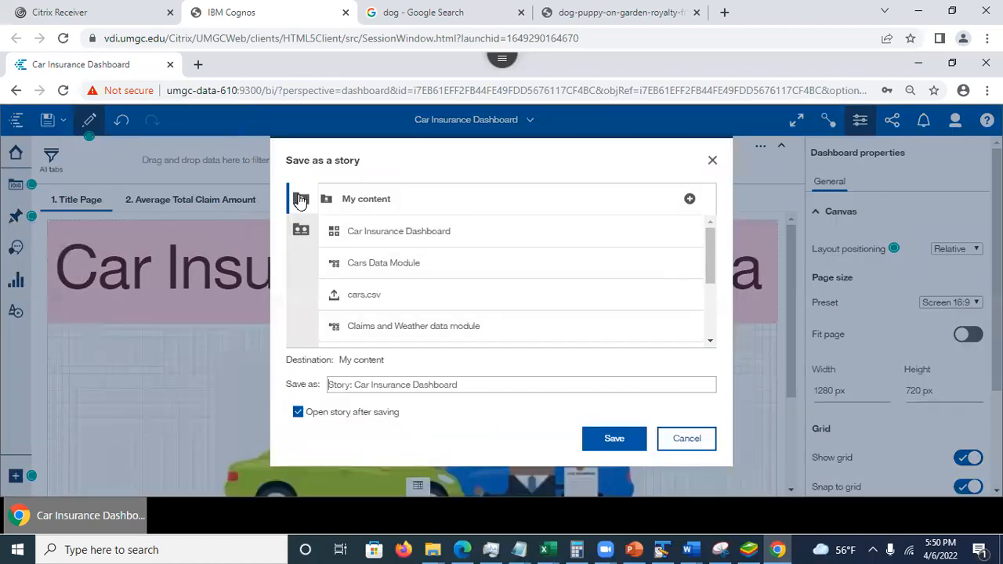
- Save the story in My content as "Story: Car Insurance Dashboard" and have it open after saving
{"action": "left_click", "coordinate": [298, 200]}
{"action": "left_click", "coordinate": [615, 443]}
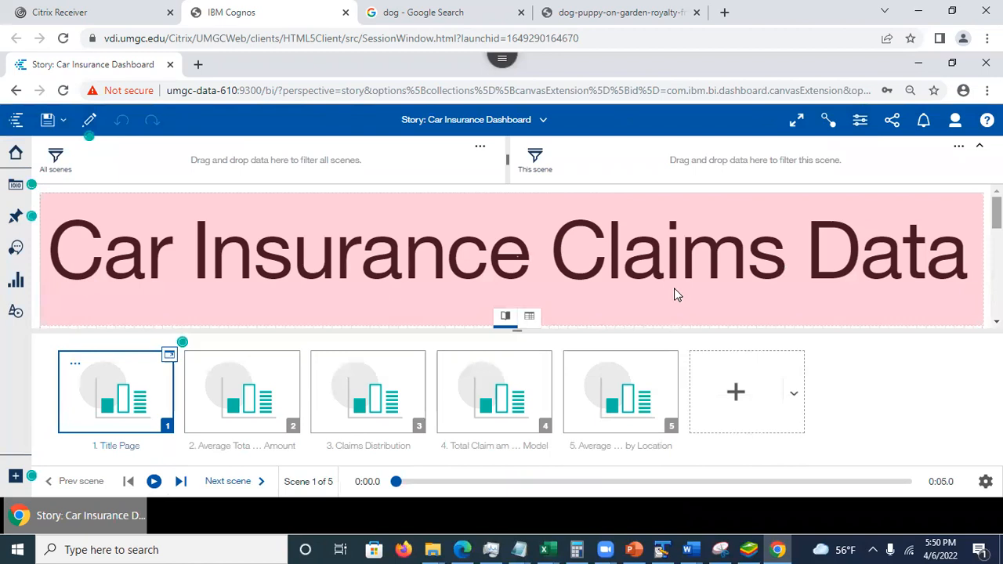
- Look through the story's scenes from Average Total Claim Amount to the location scene and return to the Title Page
{"action": "left_click", "coordinate": [235, 399]}
{"action": "left_click", "coordinate": [367, 387]}
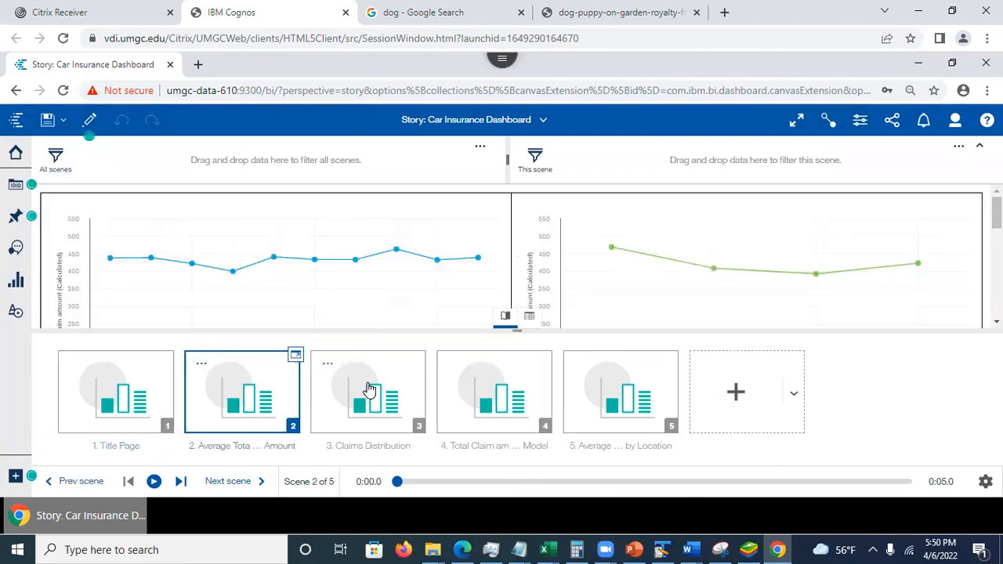
{"action": "left_click", "coordinate": [465, 404]}
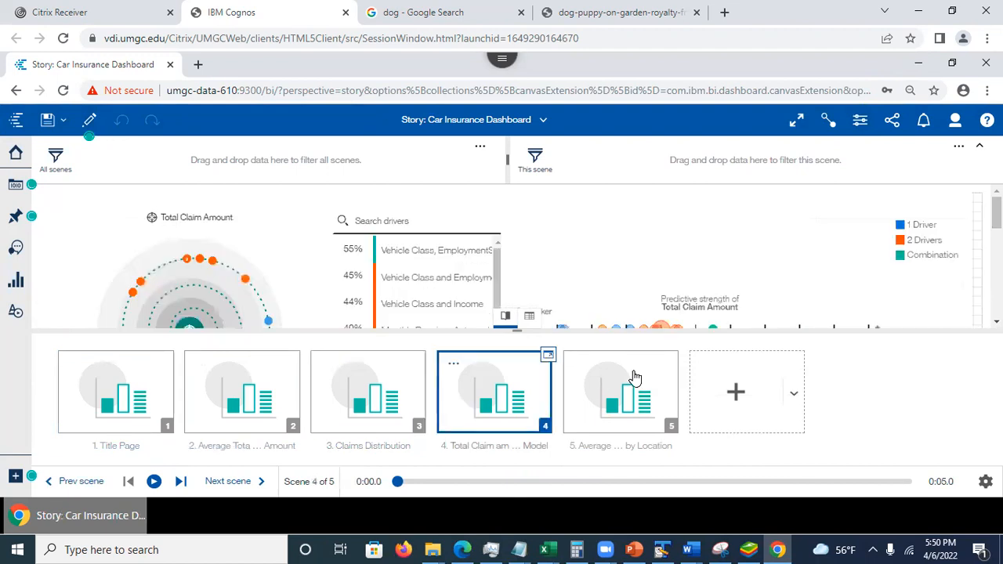
{"action": "left_click", "coordinate": [618, 383]}
{"action": "left_click", "coordinate": [496, 385]}
{"action": "left_click", "coordinate": [373, 387]}
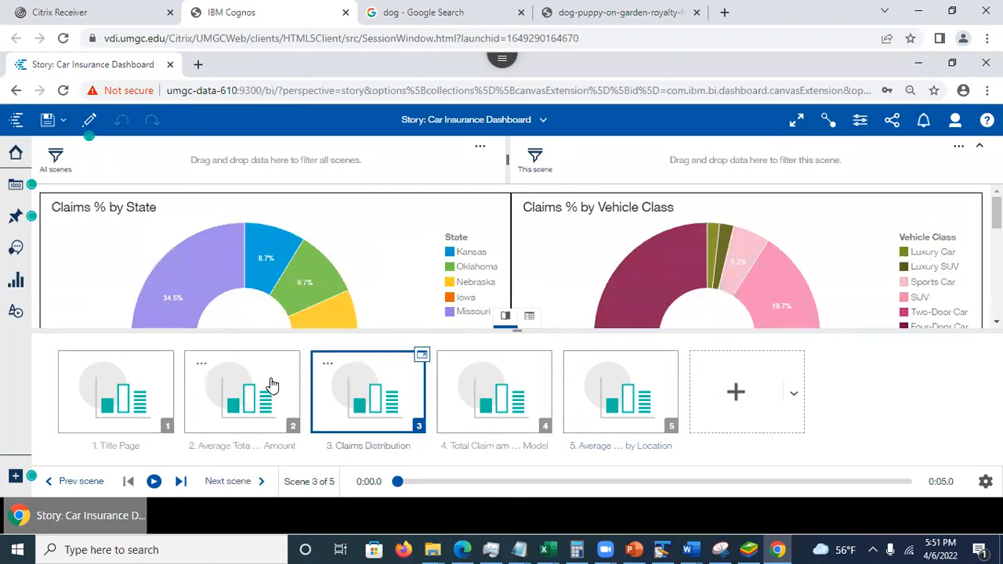
{"action": "left_click", "coordinate": [249, 387]}
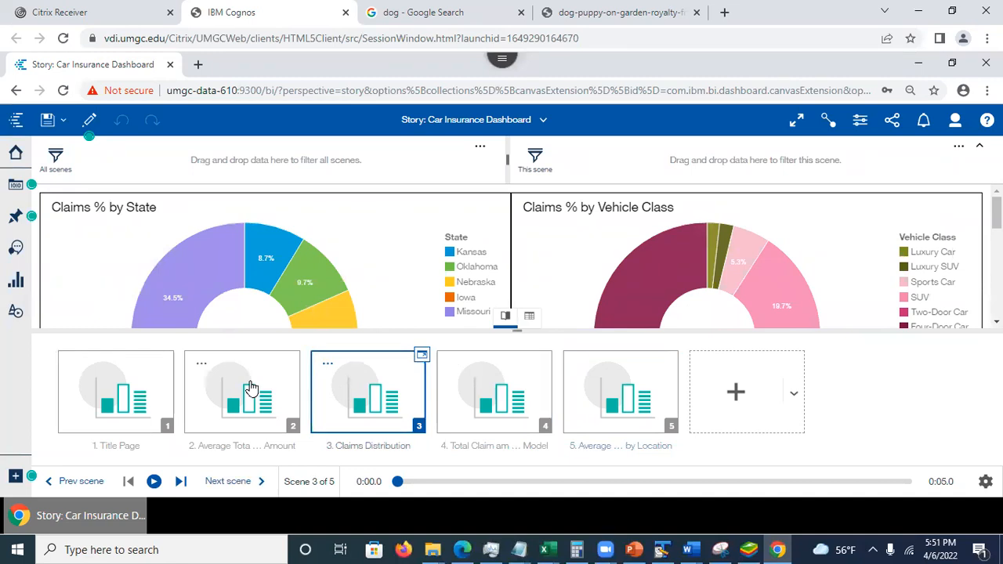
{"action": "left_click", "coordinate": [144, 381]}
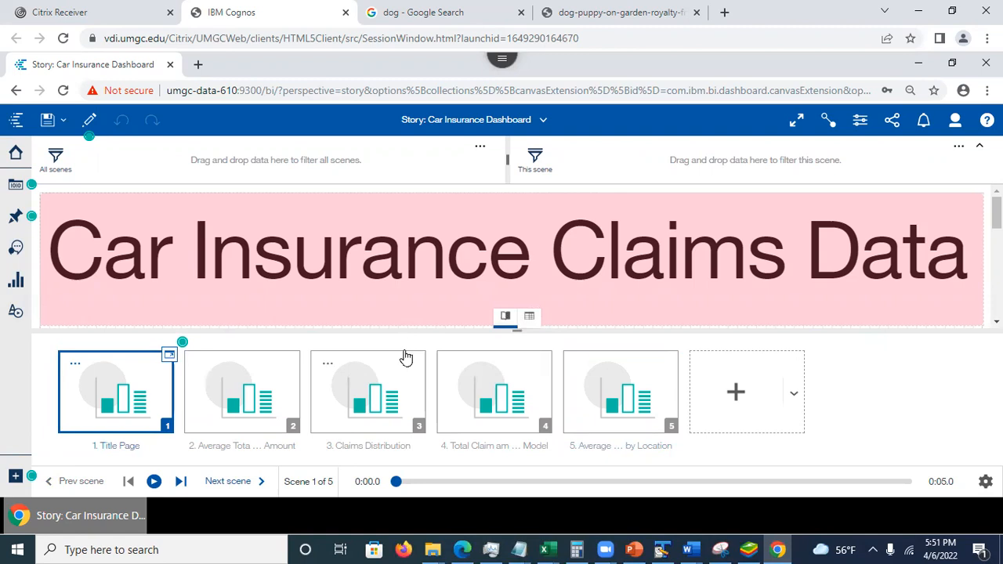
- Add a sixth scene with the default template and look at its timeline and rename option
{"action": "left_click", "coordinate": [735, 393]}
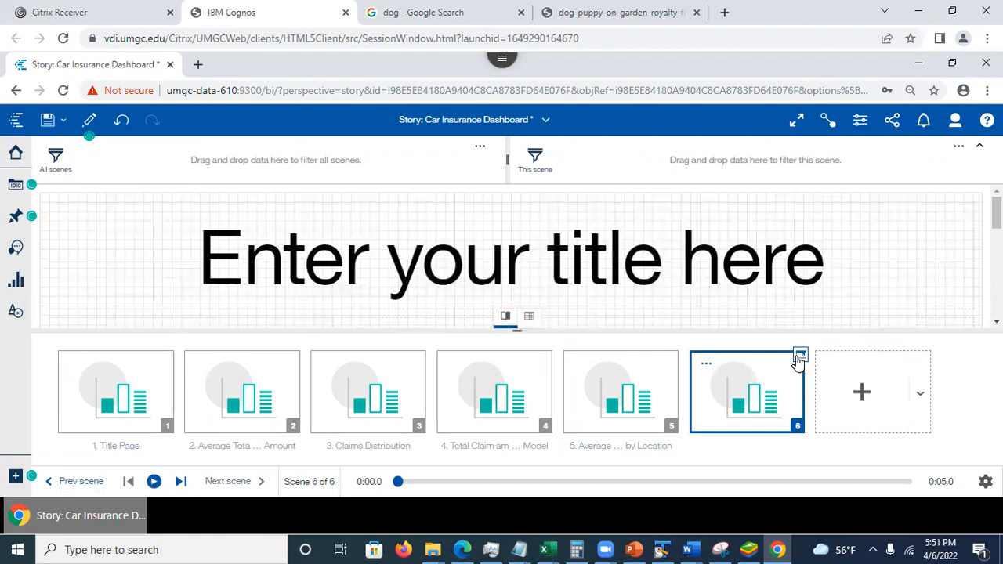
{"action": "left_click", "coordinate": [799, 359]}
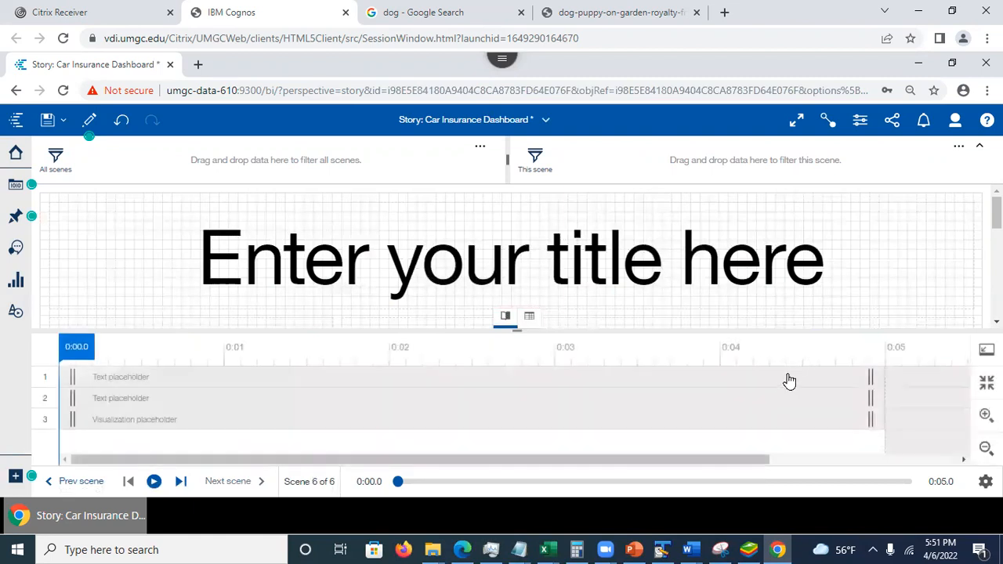
{"action": "left_click", "coordinate": [985, 349]}
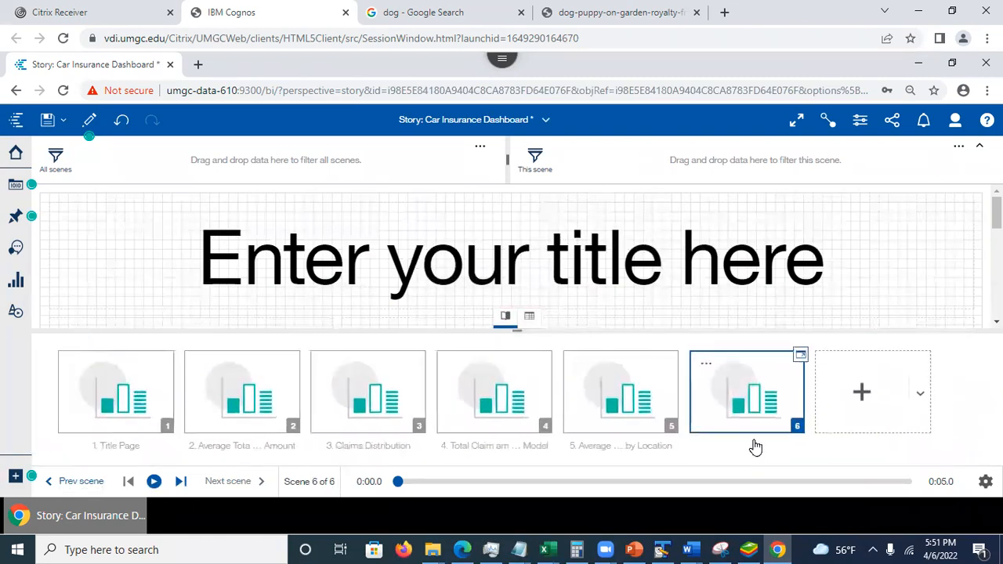
{"action": "left_click", "coordinate": [707, 366]}
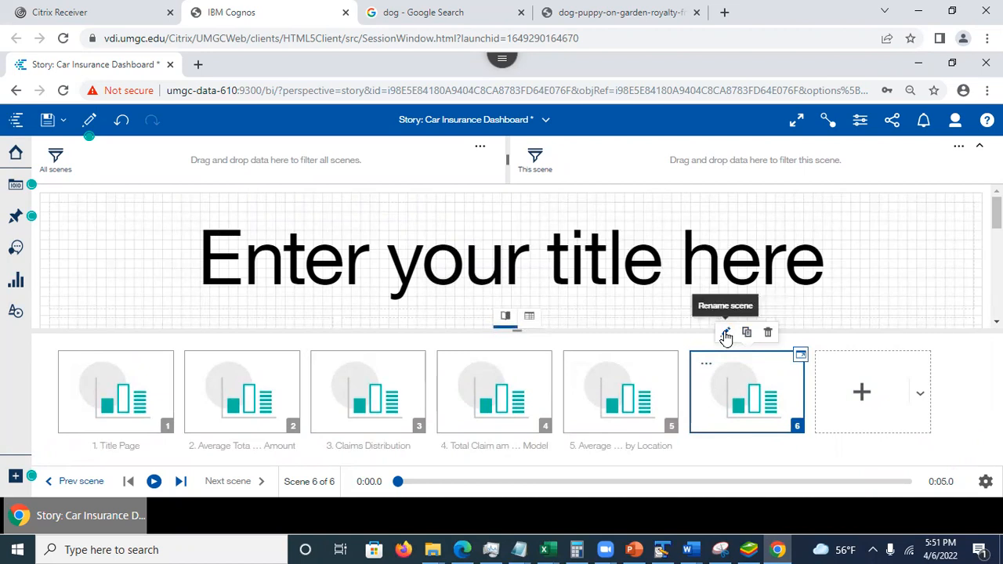
{"action": "left_click", "coordinate": [724, 335]}
{"action": "left_click", "coordinate": [554, 344]}
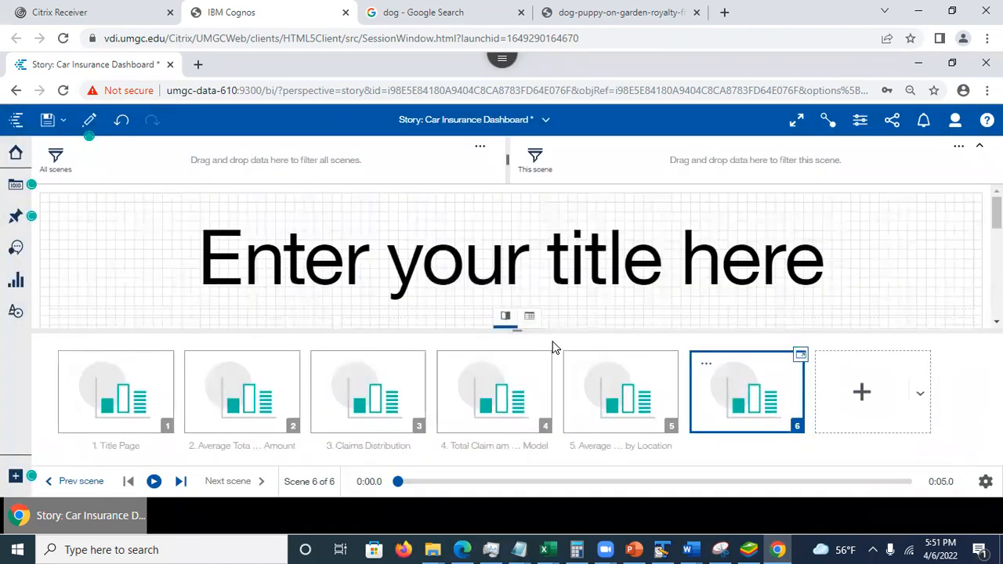
{"action": "left_click", "coordinate": [801, 354]}
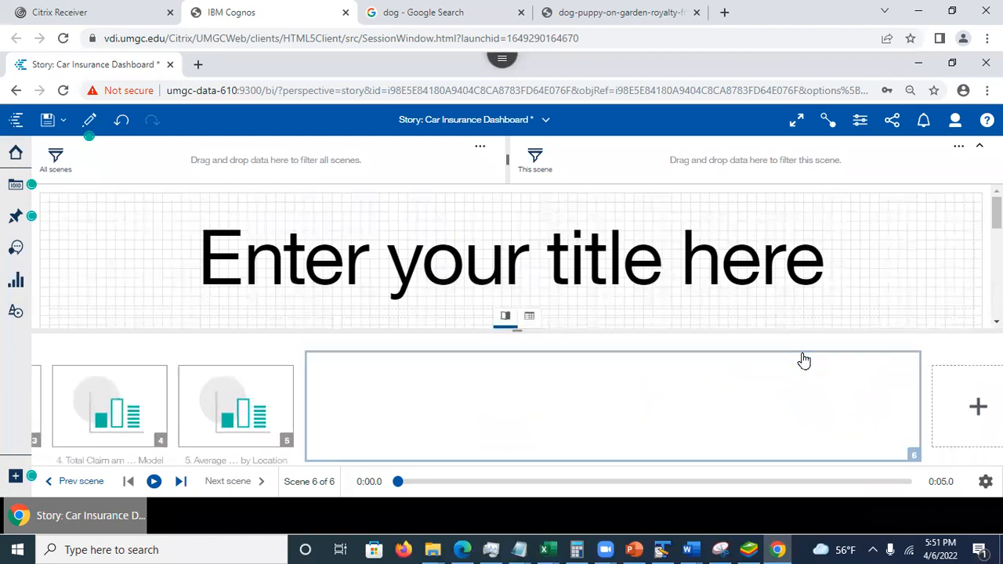
{"action": "left_click", "coordinate": [987, 350]}
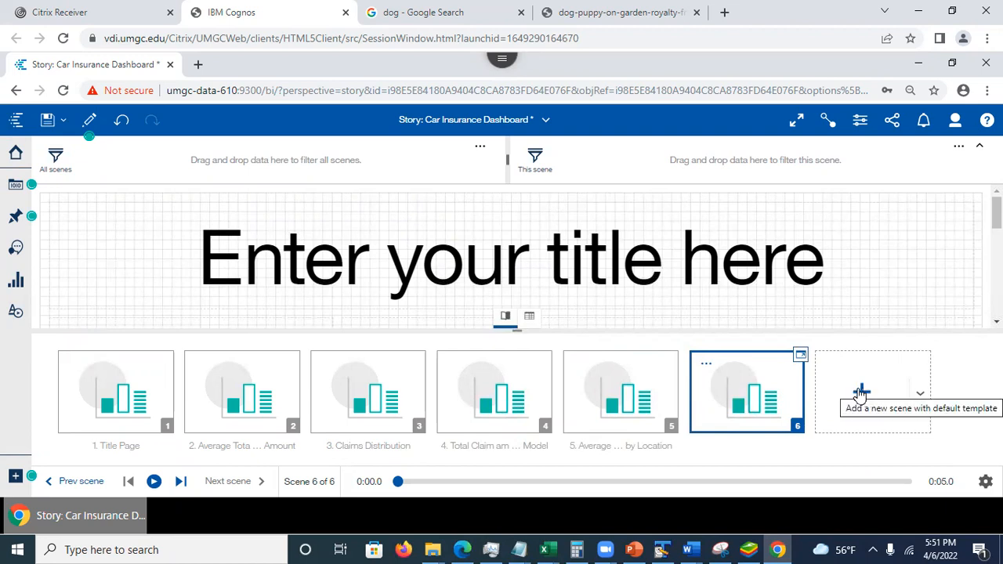
- Add another scene using the Multipurpose 2 by 2 template
{"action": "left_click", "coordinate": [920, 398]}
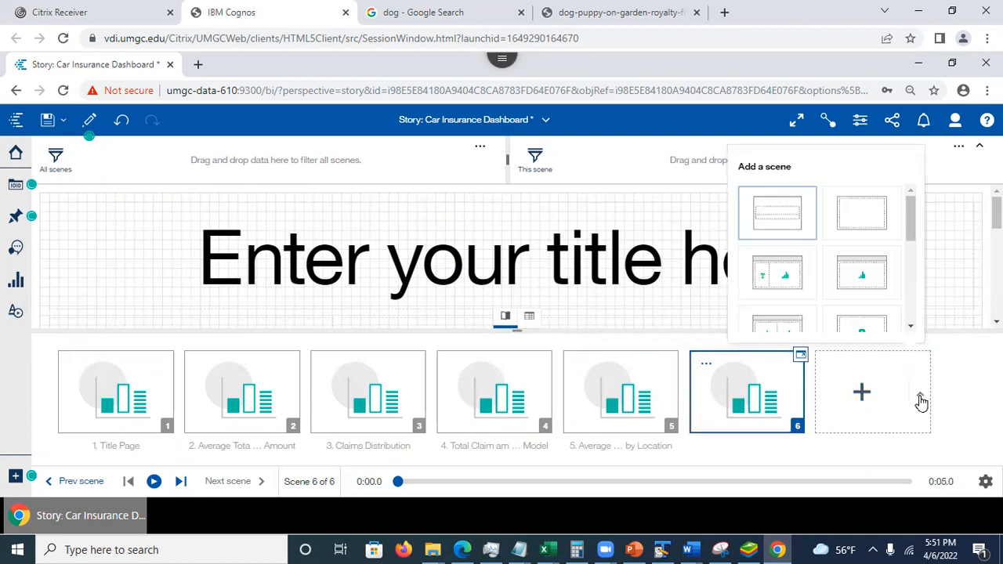
{"action": "scroll", "coordinate": [922, 215], "scroll_direction": "down", "scroll_amount": 3}
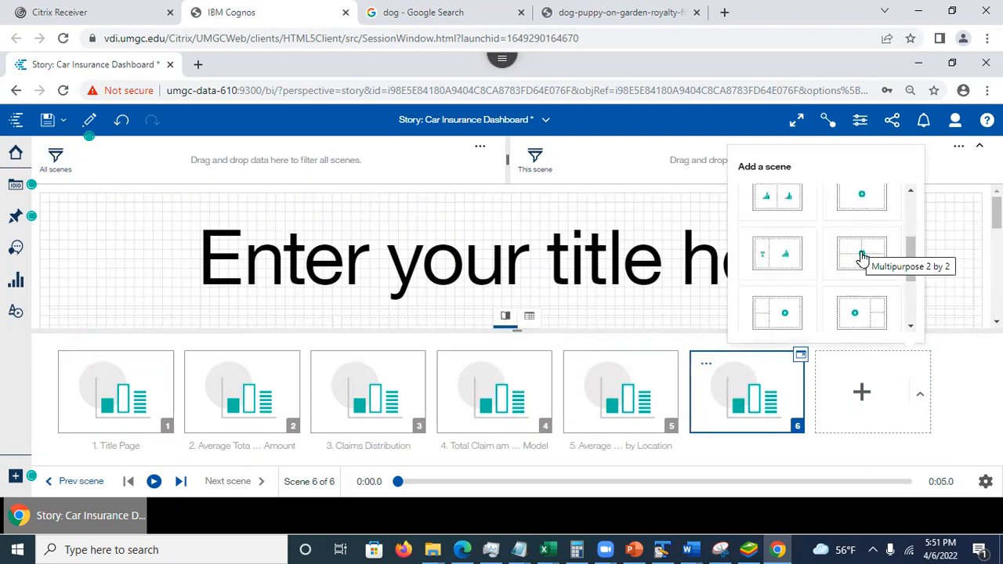
{"action": "left_click", "coordinate": [862, 255]}
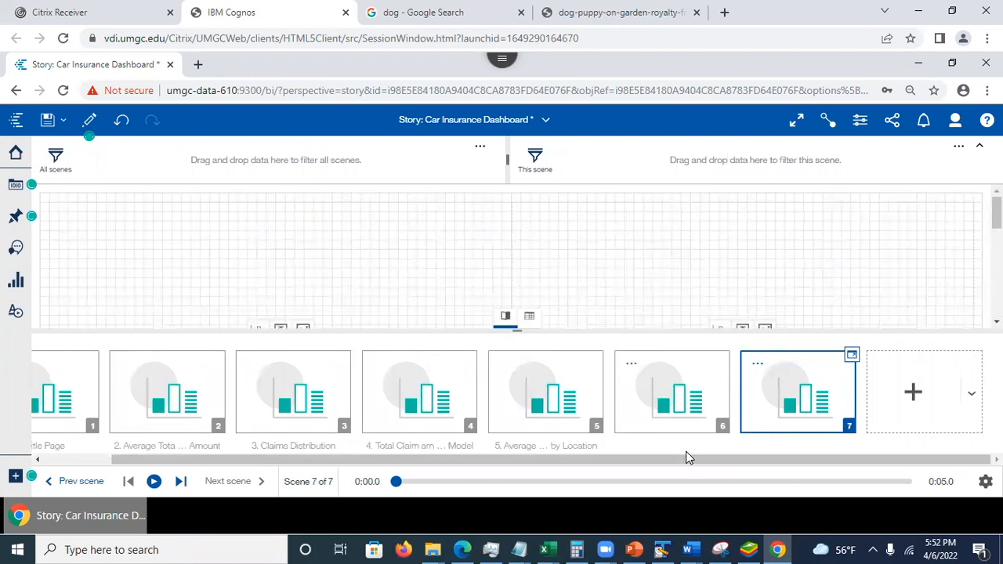
{"action": "left_click_drag", "start_coordinate": [652, 455], "coordinate": [547, 470]}
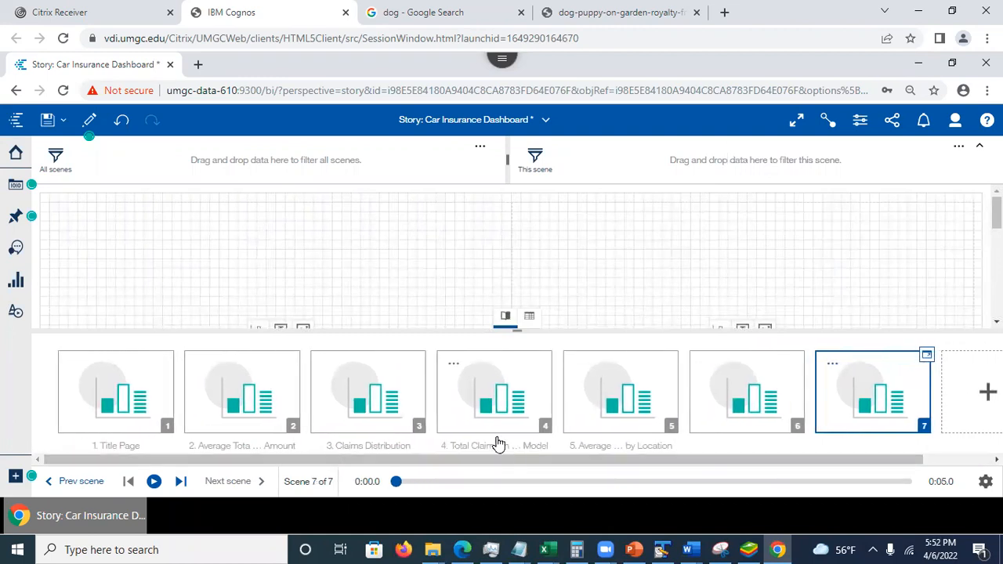
- Undo the addition of both new scenes and save the story
{"action": "left_click", "coordinate": [119, 123]}
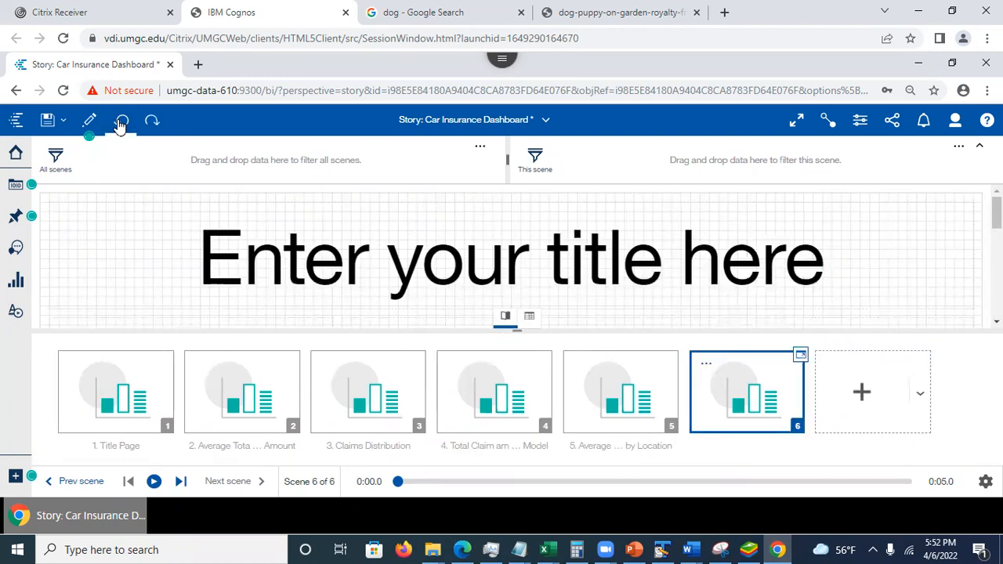
{"action": "left_click", "coordinate": [120, 126]}
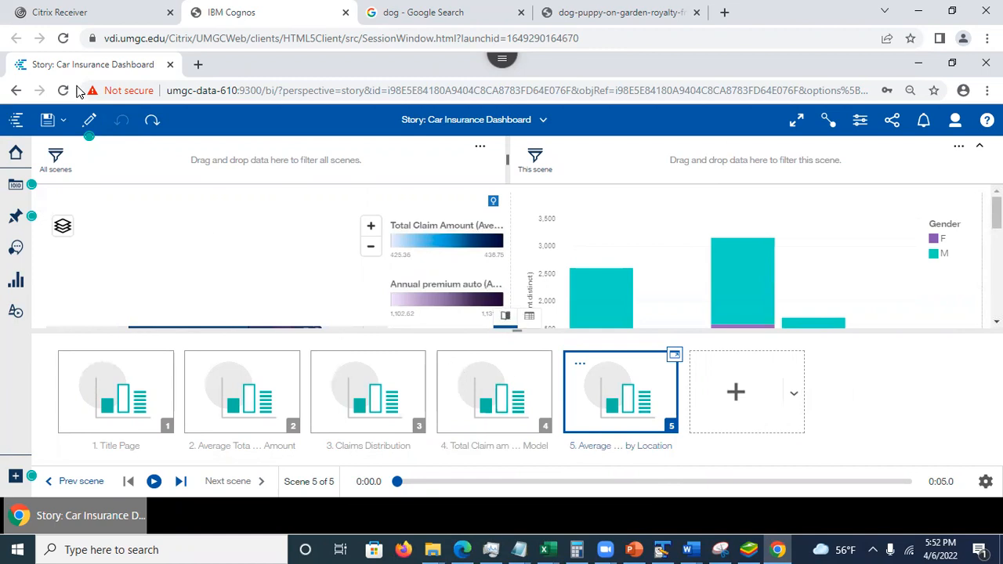
{"action": "left_click", "coordinate": [47, 120]}
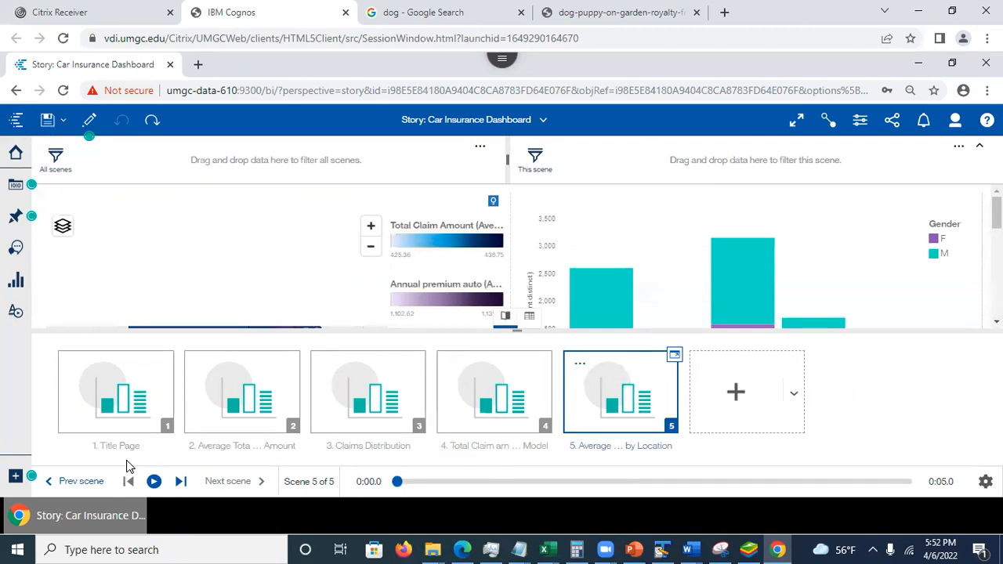
- In the Average Total Claim Amount scene's timeline, make the Policy by AverageTotalClaim amount line chart appear at 0:02
{"action": "left_click", "coordinate": [108, 394]}
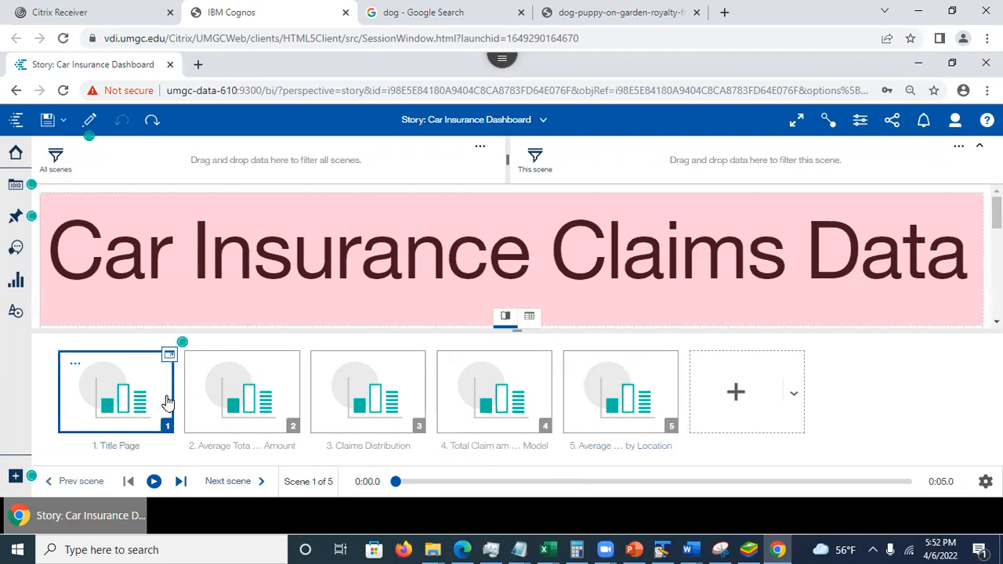
{"action": "left_click", "coordinate": [268, 382]}
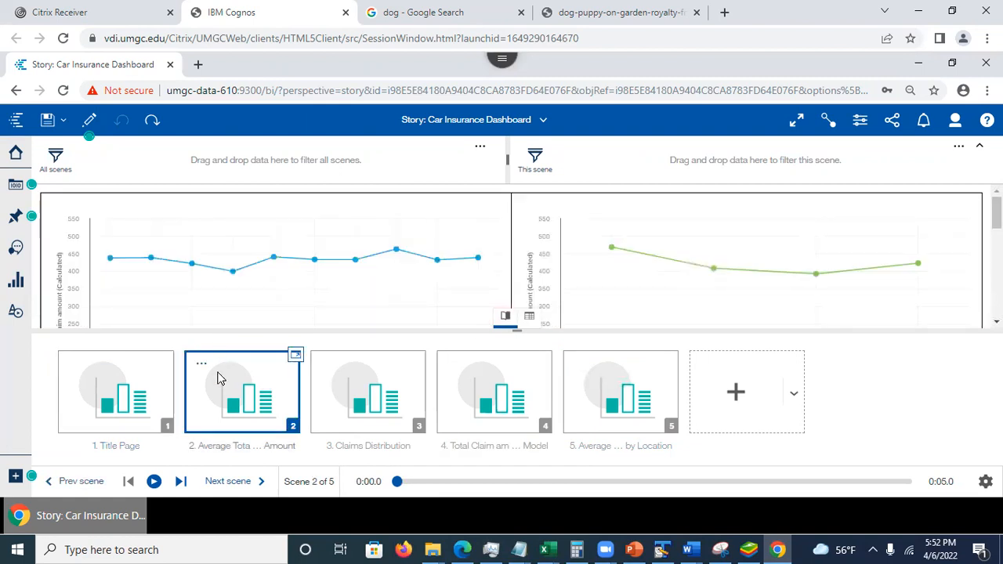
{"action": "scroll", "coordinate": [509, 259], "scroll_direction": "down", "scroll_amount": 5}
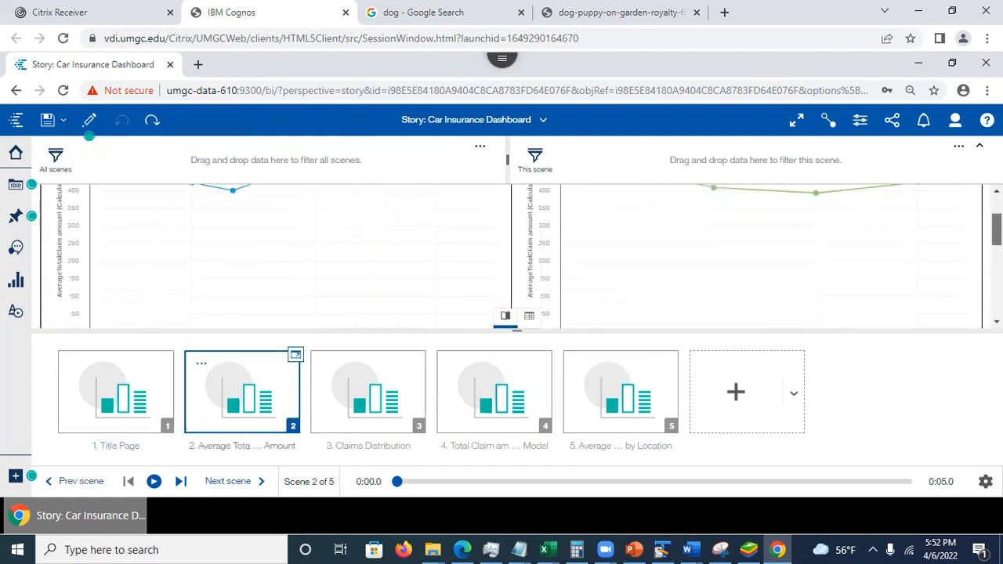
{"action": "scroll", "coordinate": [509, 259], "scroll_direction": "up", "scroll_amount": 6}
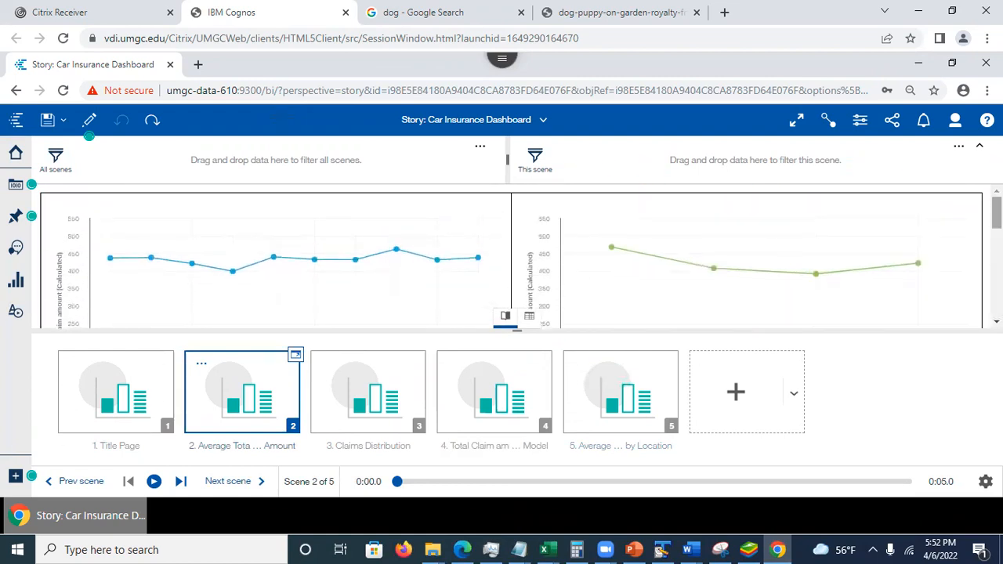
{"action": "left_click", "coordinate": [294, 358]}
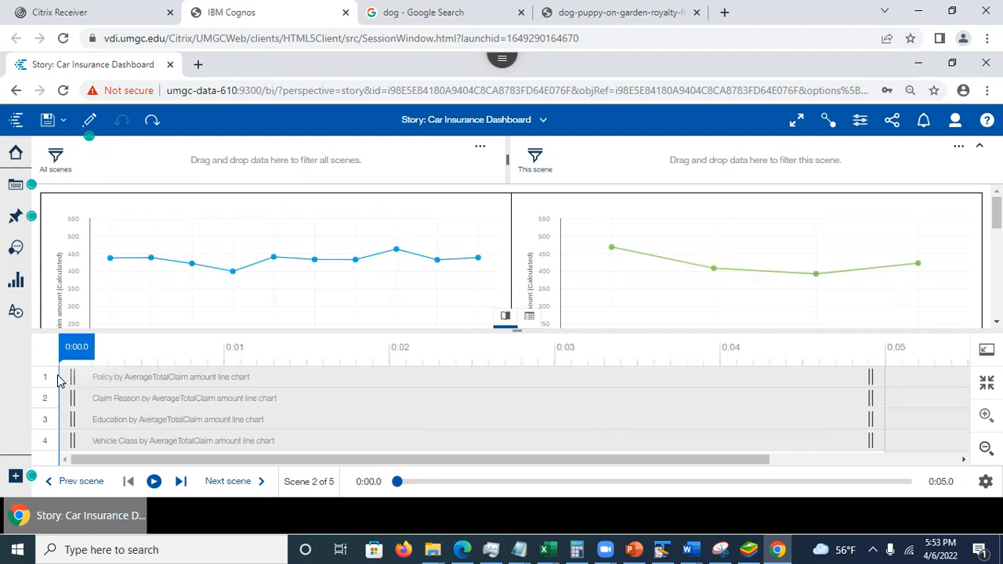
{"action": "left_click_drag", "start_coordinate": [60, 380], "coordinate": [372, 394]}
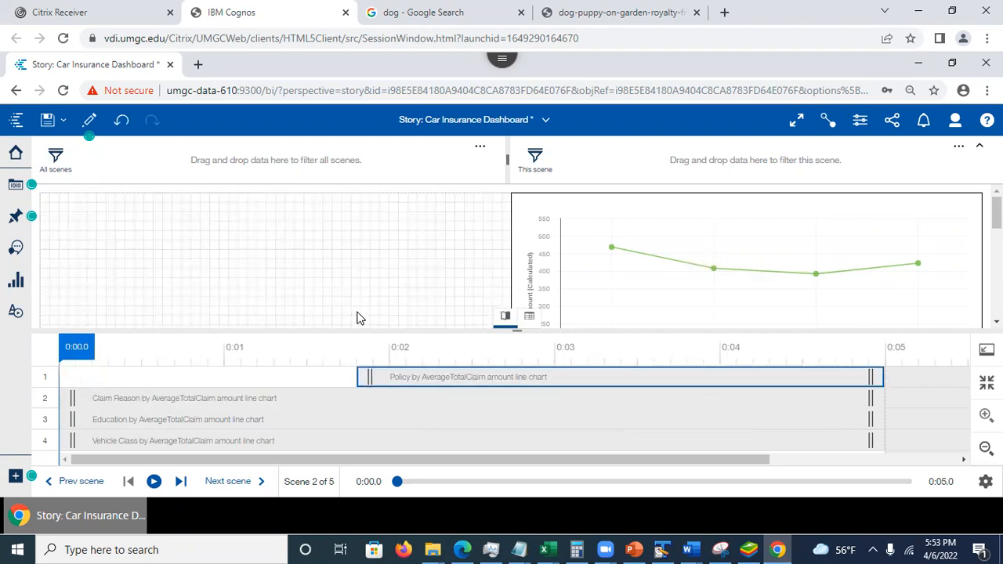
{"action": "left_click_drag", "start_coordinate": [368, 377], "coordinate": [396, 377]}
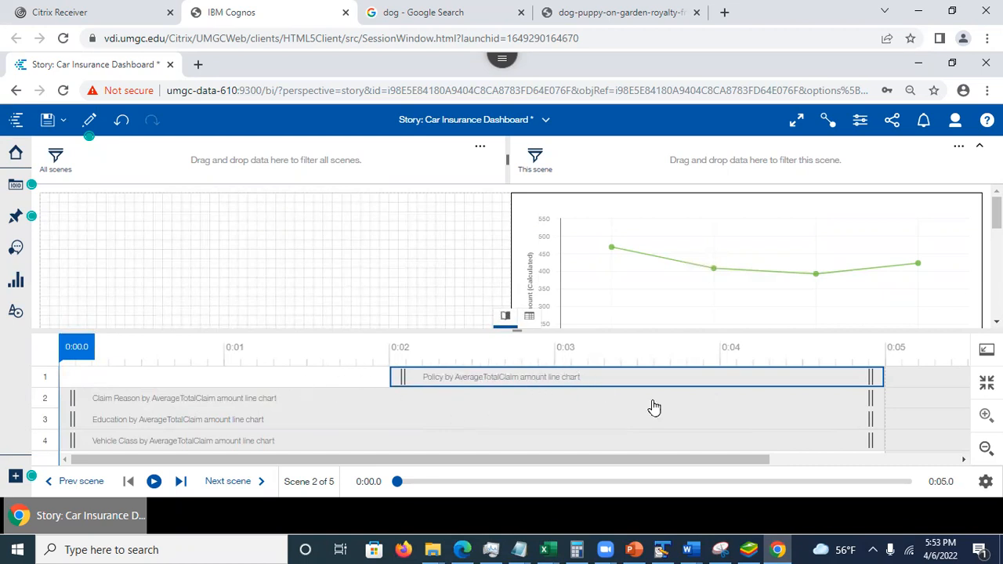
- End the Claim Reason line chart at 0:03 and extend the Education line chart to about 0:05.7 in the timeline
{"action": "left_click_drag", "start_coordinate": [870, 400], "coordinate": [550, 398]}
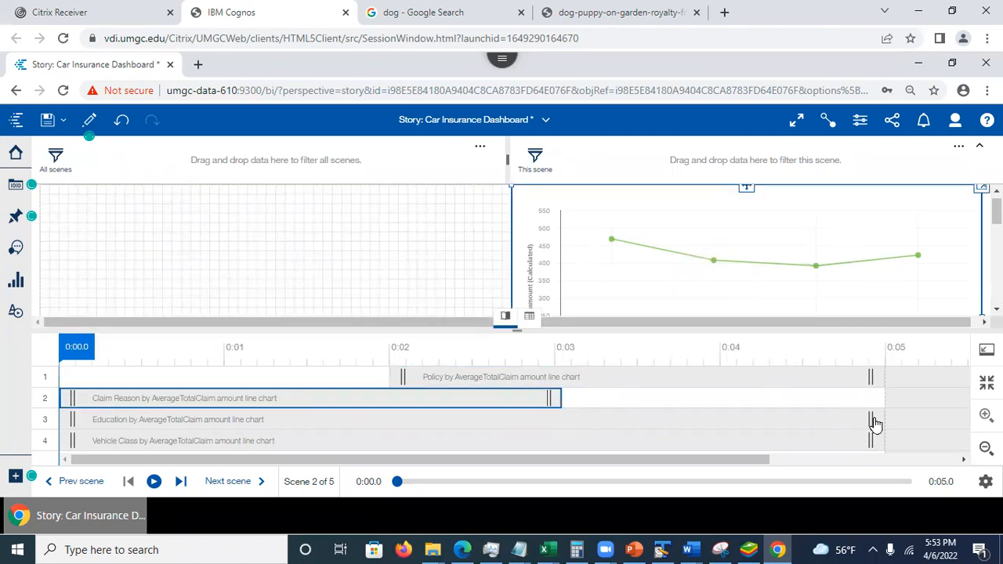
{"action": "left_click_drag", "start_coordinate": [932, 423], "coordinate": [955, 420]}
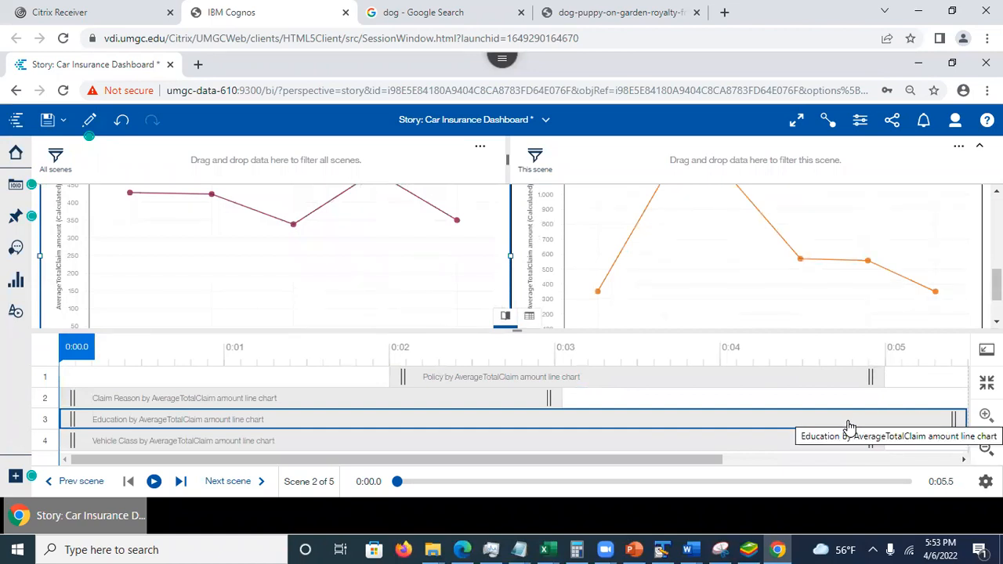
{"action": "left_click_drag", "start_coordinate": [711, 462], "coordinate": [775, 462]}
{"action": "left_click_drag", "start_coordinate": [870, 424], "coordinate": [891, 423]}
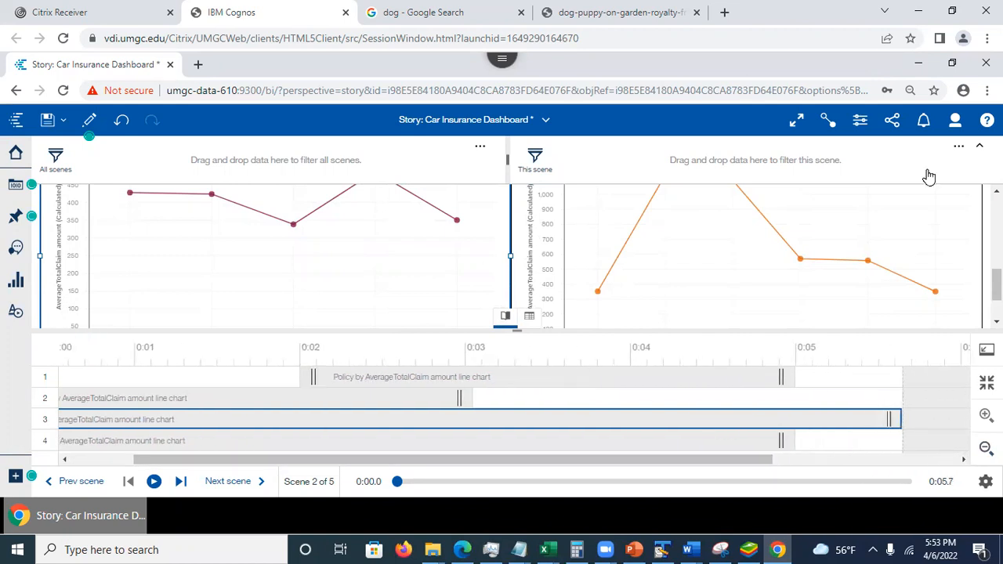
- Collapse the filter area, then return from the timeline to the scene overview and play scene 2
{"action": "left_click", "coordinate": [979, 145]}
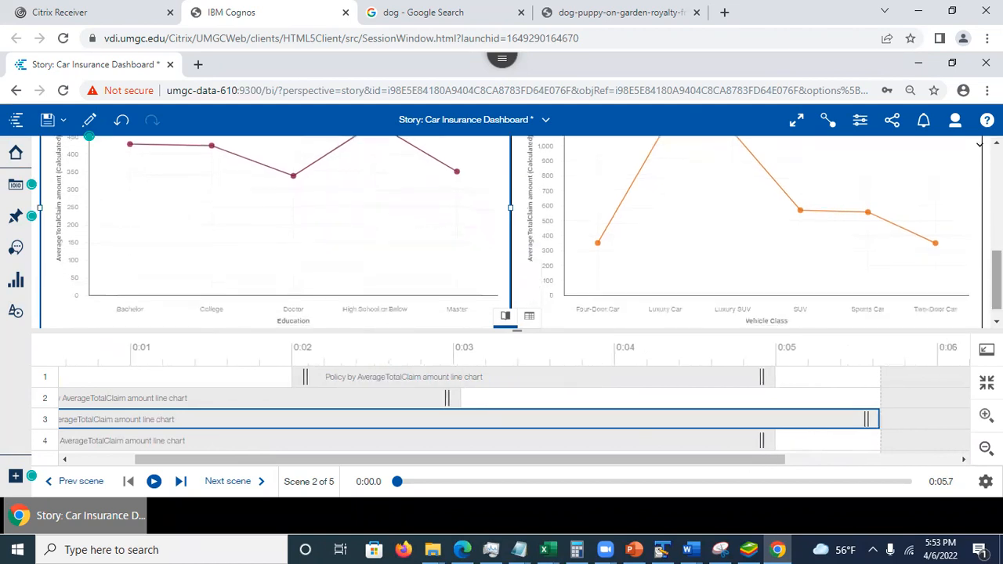
{"action": "left_click_drag", "start_coordinate": [997, 280], "coordinate": [996, 229]}
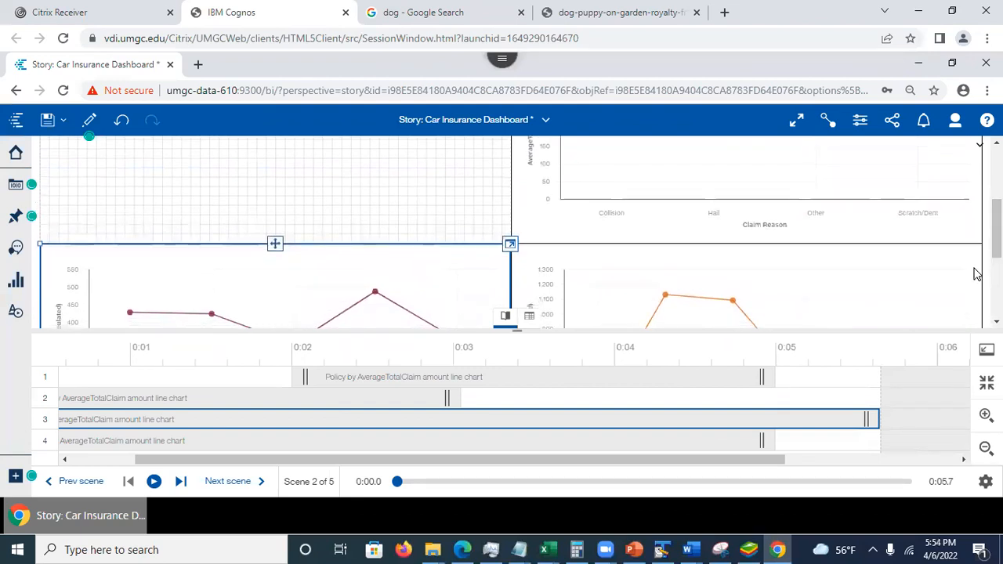
{"action": "left_click", "coordinate": [986, 350]}
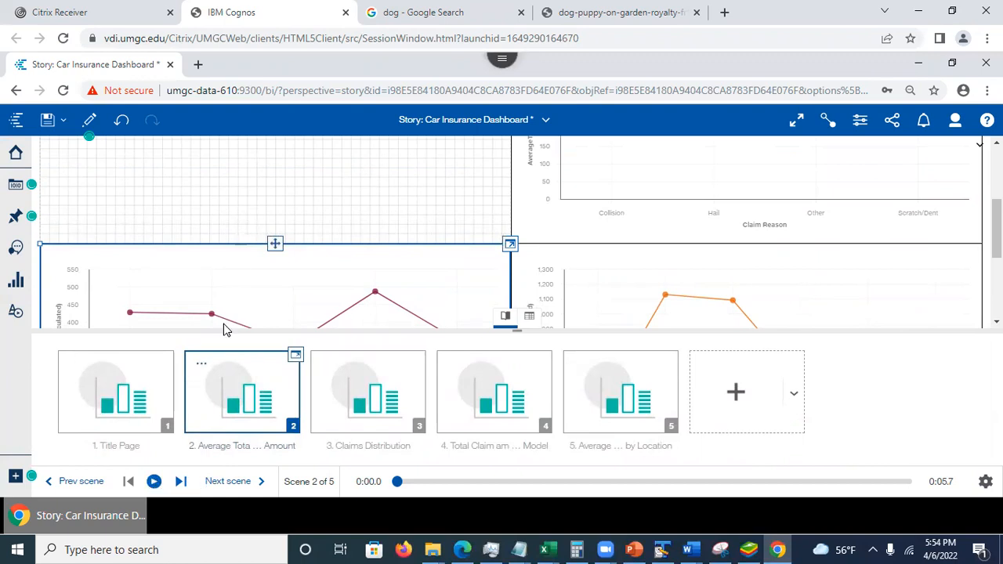
{"action": "left_click", "coordinate": [155, 482]}
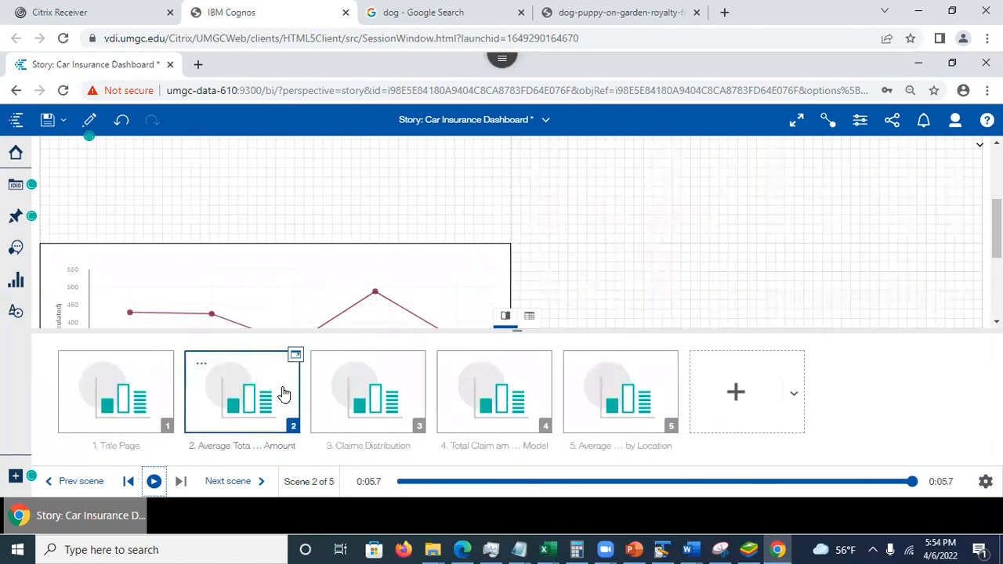
- Switch to the PowerPoint presentation and show slide 21, Slideshow Interface
{"action": "left_click", "coordinate": [634, 548]}
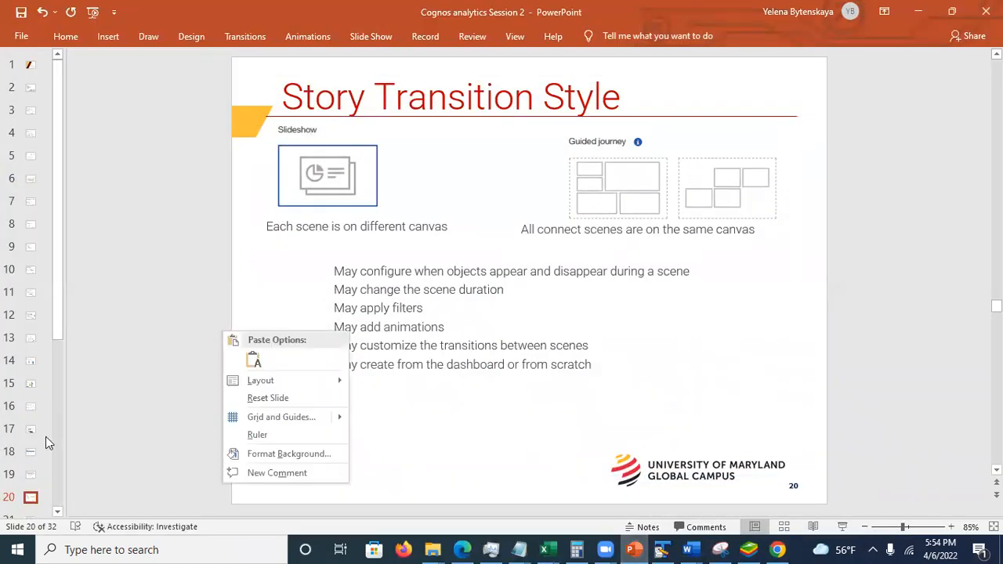
{"action": "left_click", "coordinate": [57, 306]}
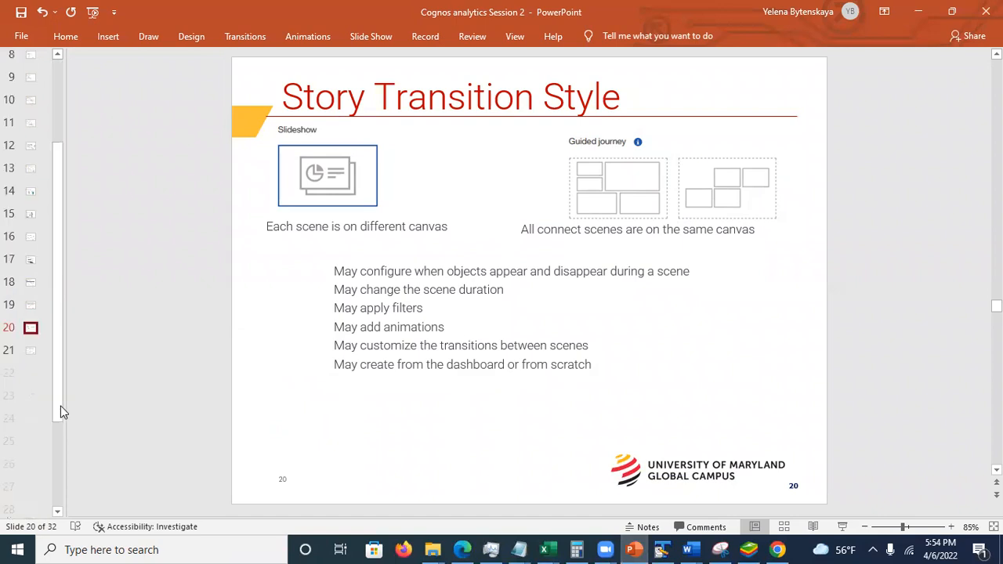
{"action": "left_click", "coordinate": [60, 406]}
{"action": "left_click", "coordinate": [31, 244]}
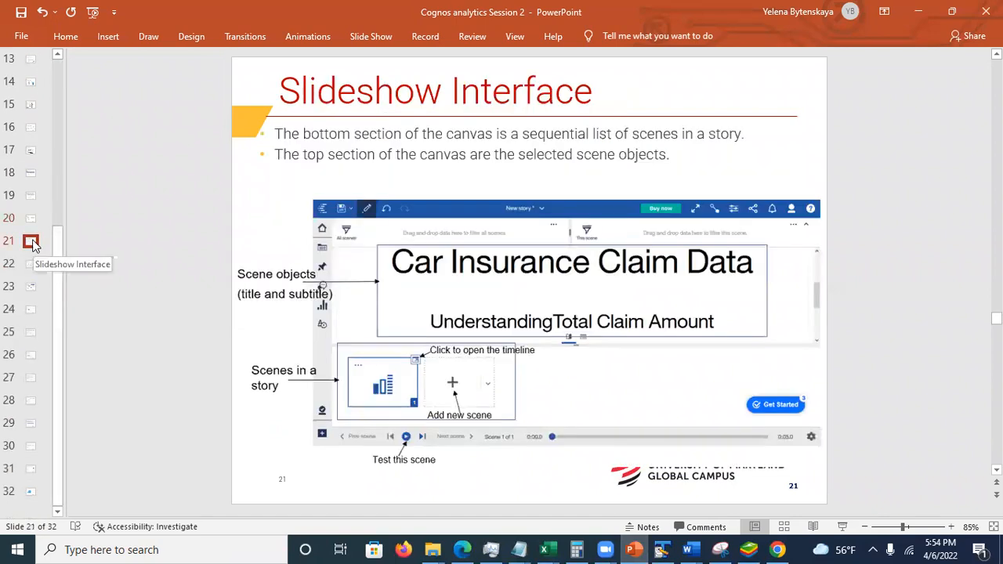
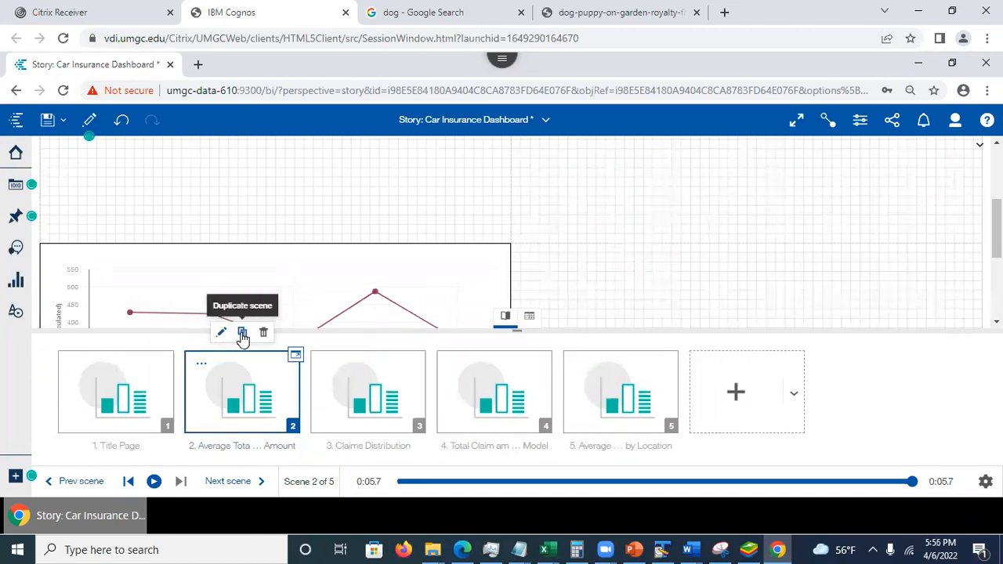
- View the data behind the Education line chart in scene 2, then collapse the lower pane
{"action": "left_click", "coordinate": [293, 430]}
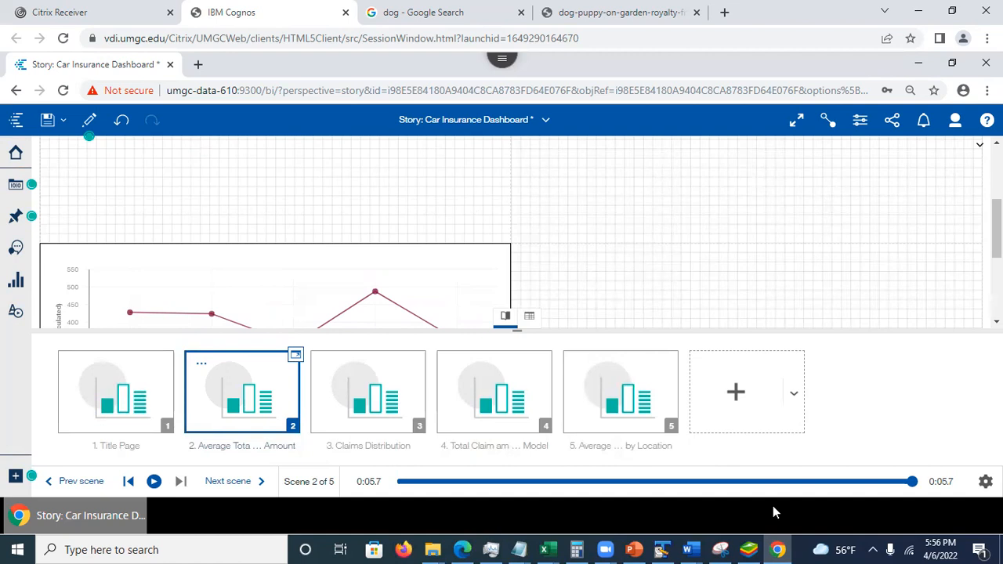
{"action": "left_click", "coordinate": [413, 265]}
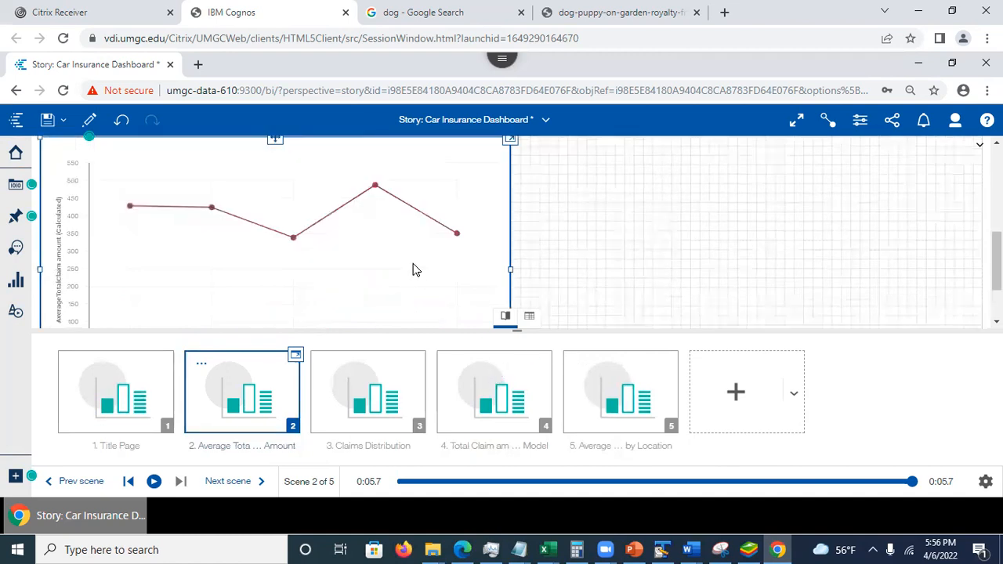
{"action": "left_click", "coordinate": [529, 322]}
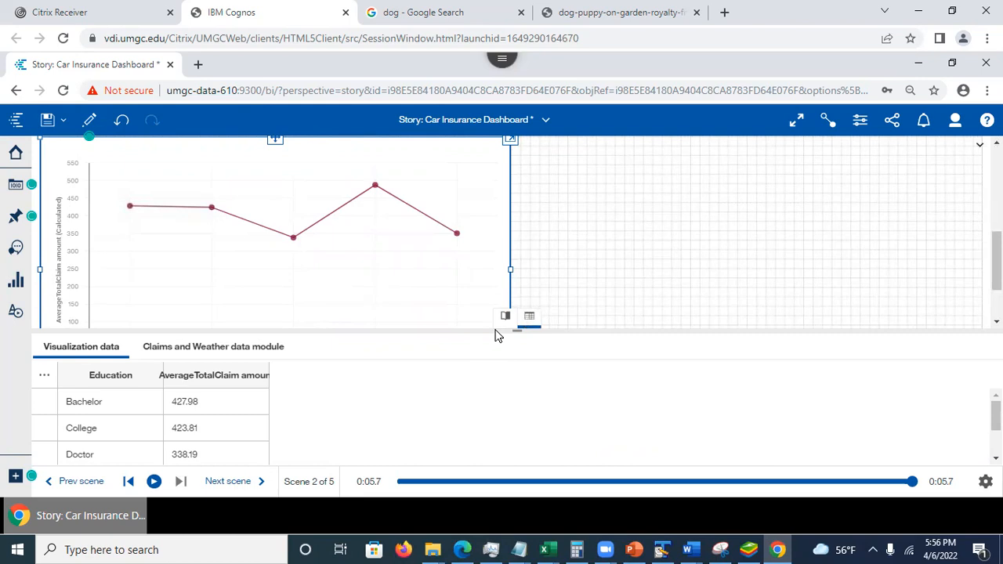
{"action": "left_click", "coordinate": [533, 319]}
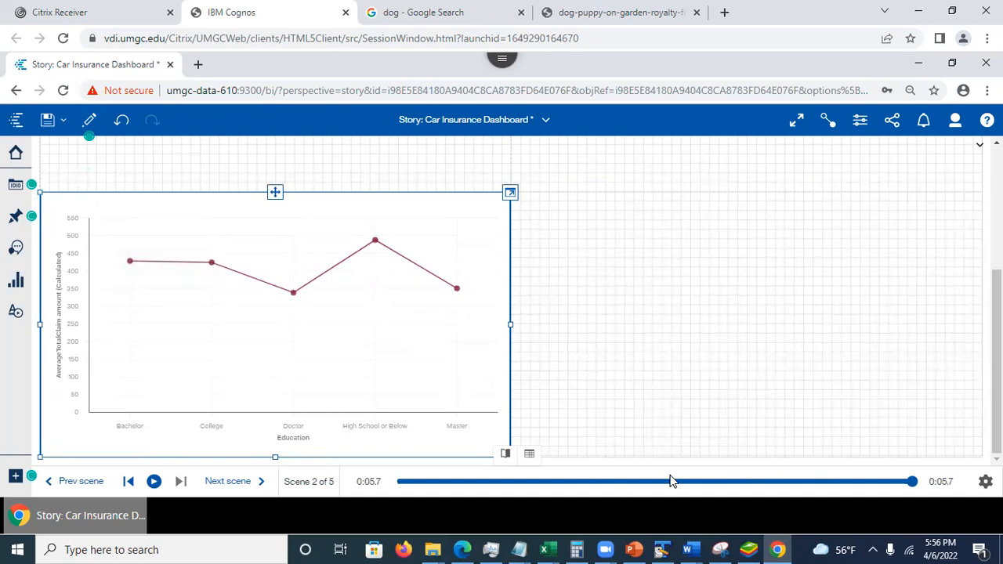
- Switch to the PowerPoint presentation, show slide 25, Sample Dashboards and Sample Stories, and return to Cognos
{"action": "left_click", "coordinate": [634, 549]}
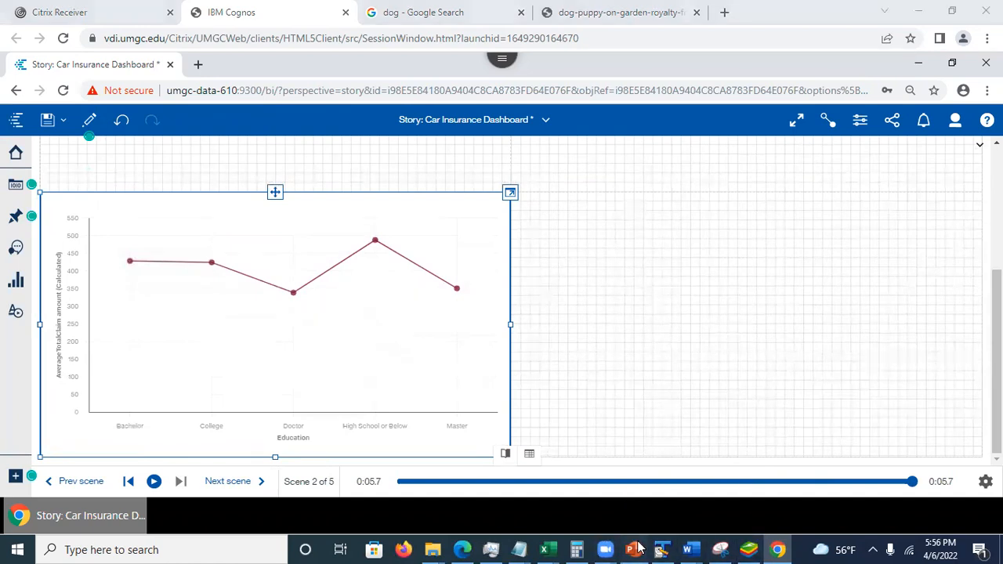
{"action": "left_click", "coordinate": [31, 333]}
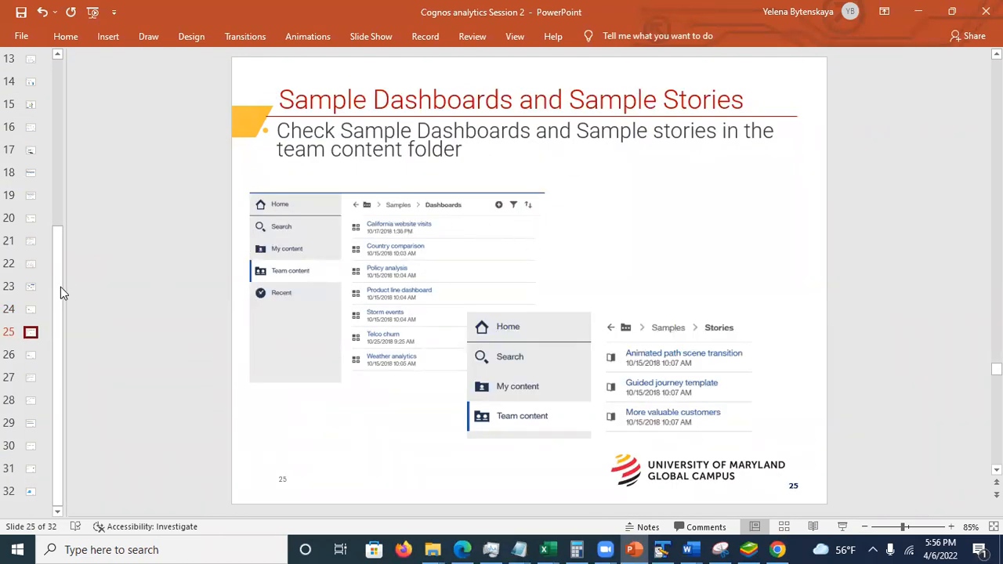
{"action": "left_click", "coordinate": [919, 18]}
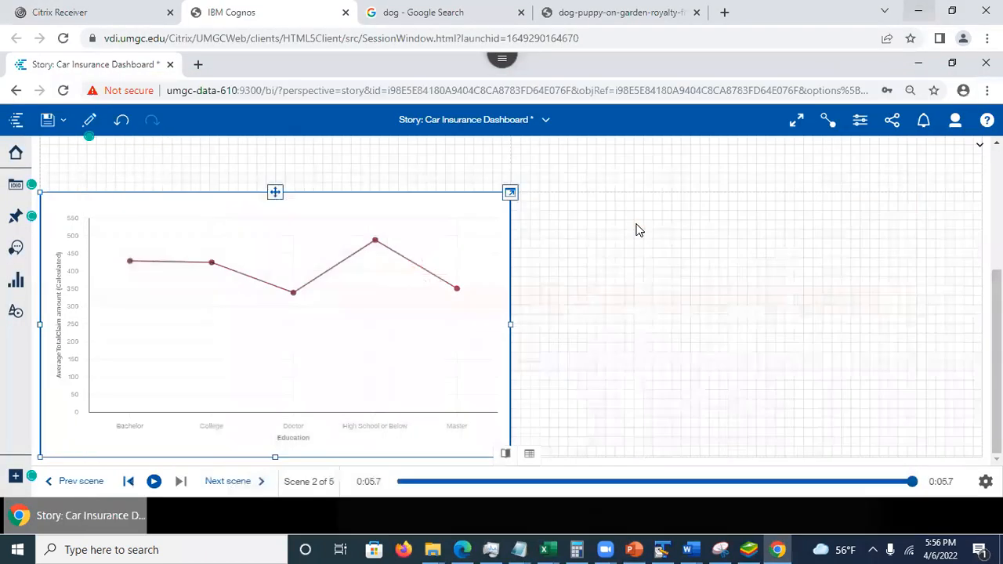
- Save the Car Insurance Dashboard story and go to the Welcome page
{"action": "left_click", "coordinate": [47, 119]}
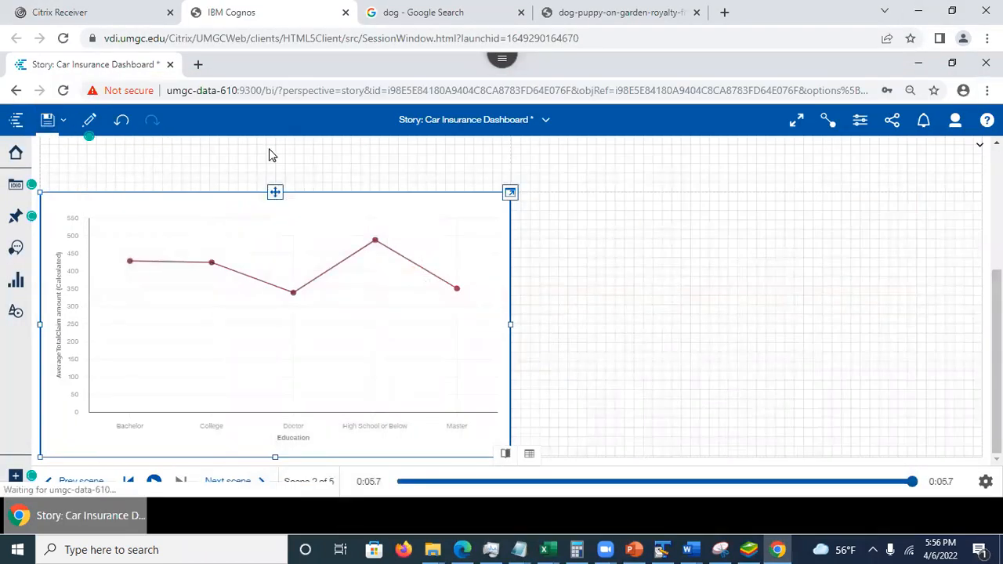
{"action": "left_click", "coordinate": [546, 119]}
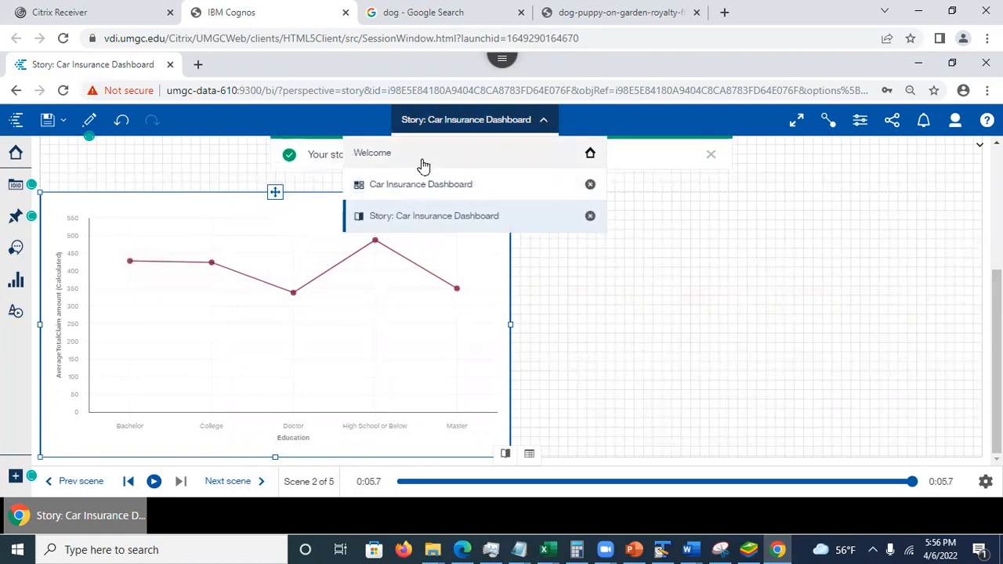
{"action": "left_click", "coordinate": [423, 163]}
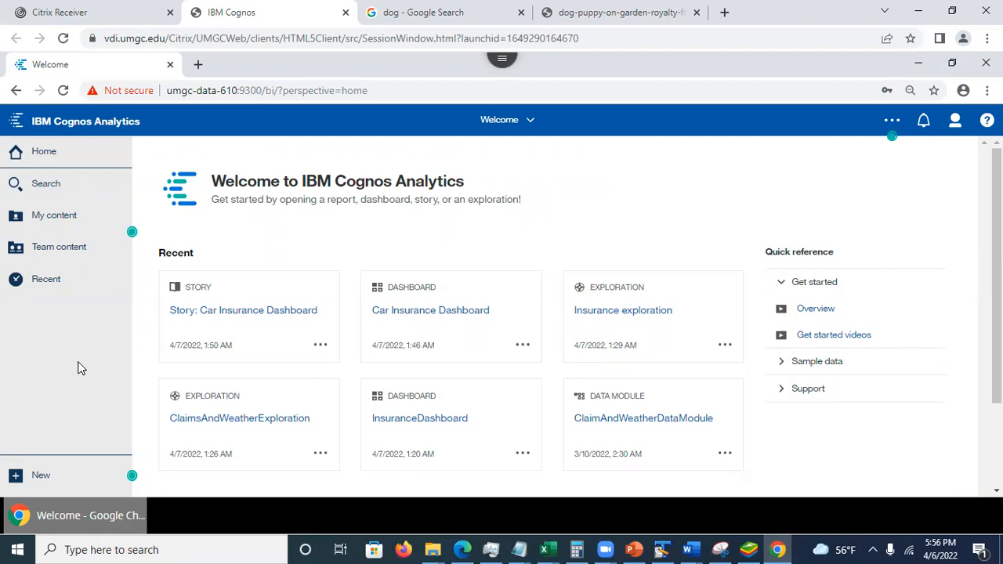
- Create a new story with the first Guided journey layout as its transition style
{"action": "left_click", "coordinate": [68, 477]}
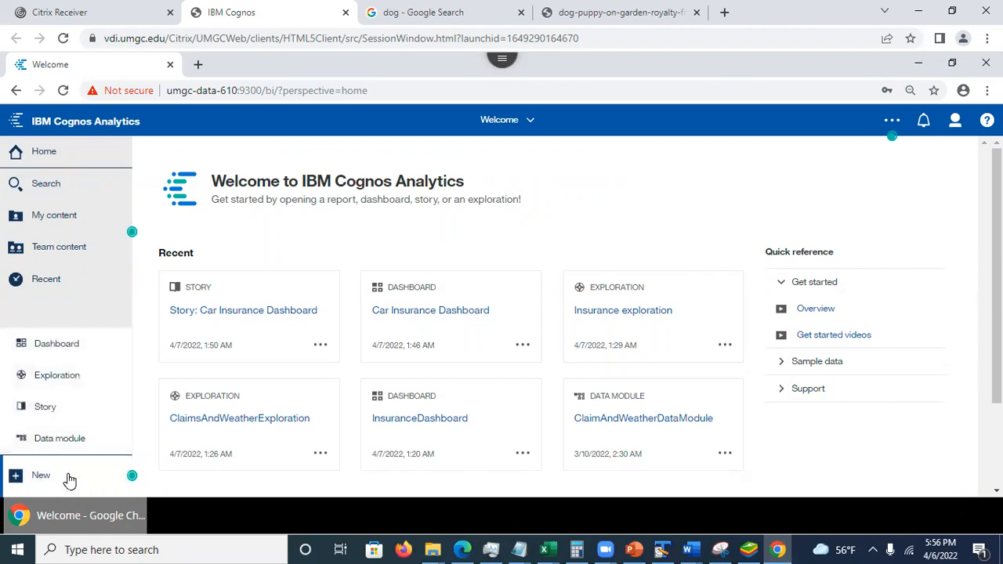
{"action": "left_click", "coordinate": [47, 413]}
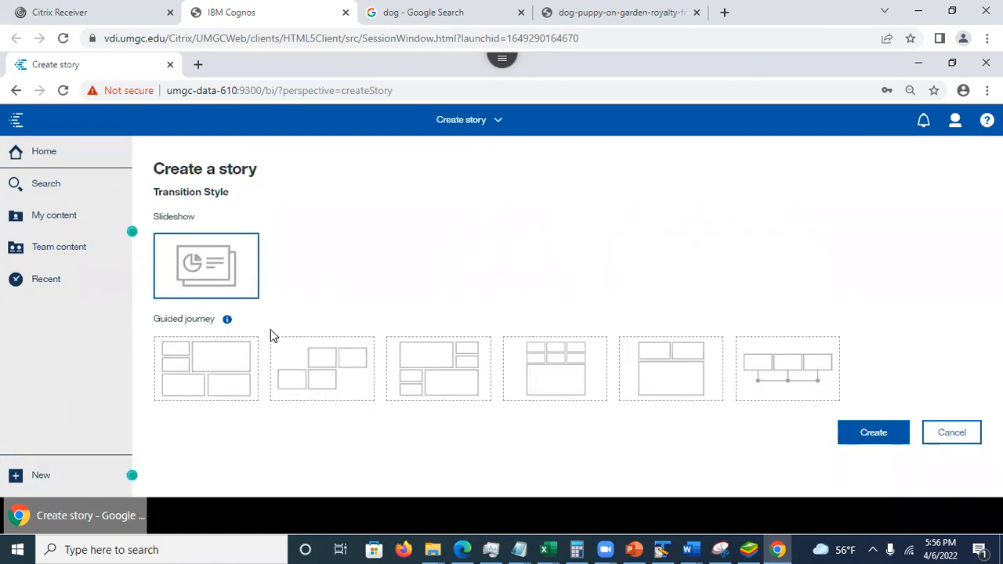
{"action": "left_click", "coordinate": [224, 379]}
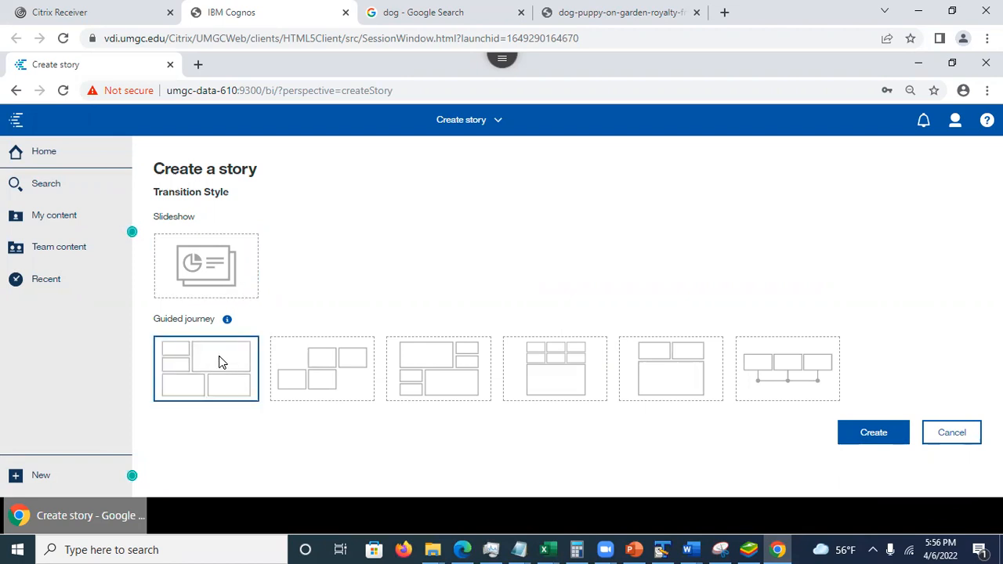
{"action": "left_click", "coordinate": [886, 437]}
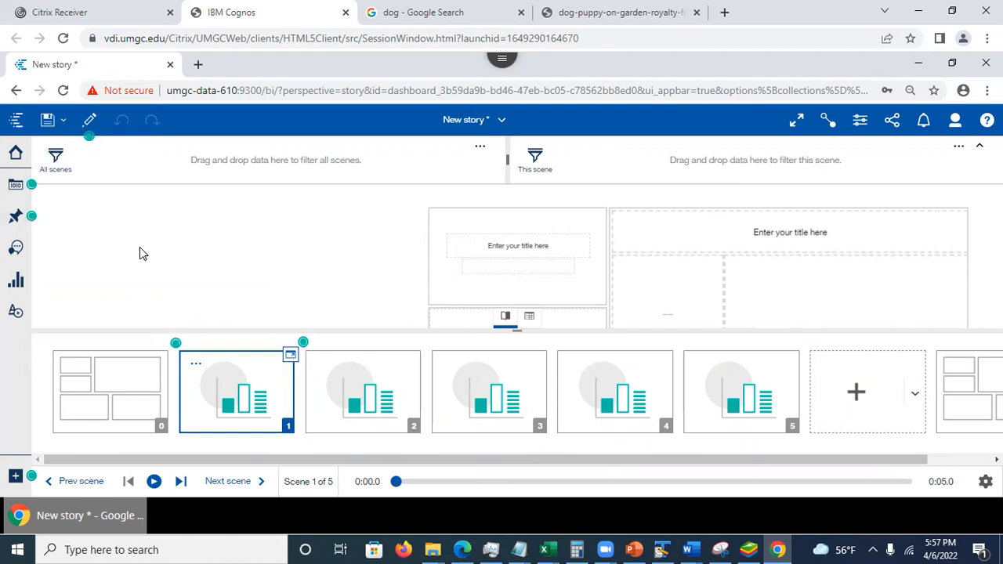
- Add the Claims and Weather data module from My content as the new story's data source
{"action": "left_click", "coordinate": [15, 186]}
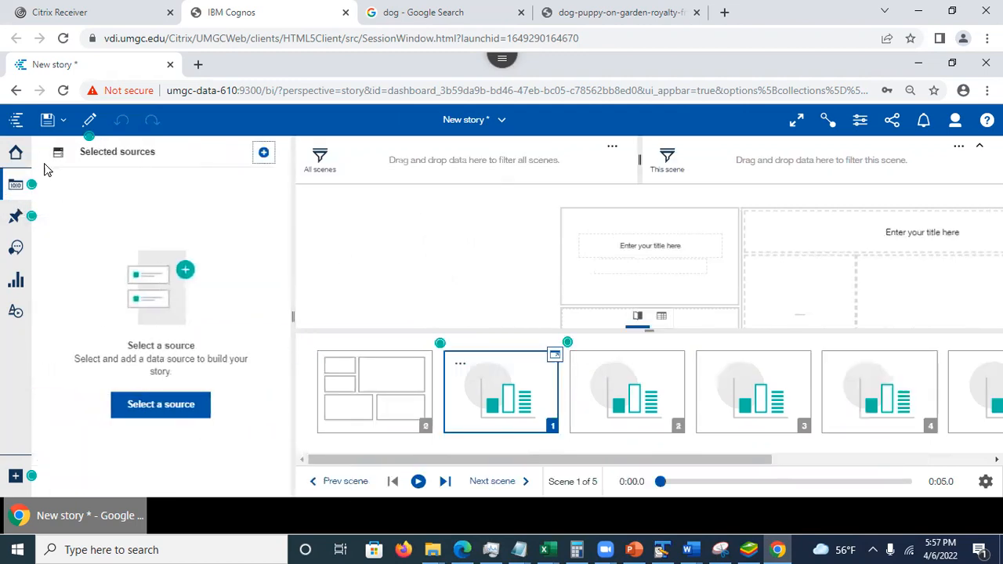
{"action": "left_click", "coordinate": [263, 152]}
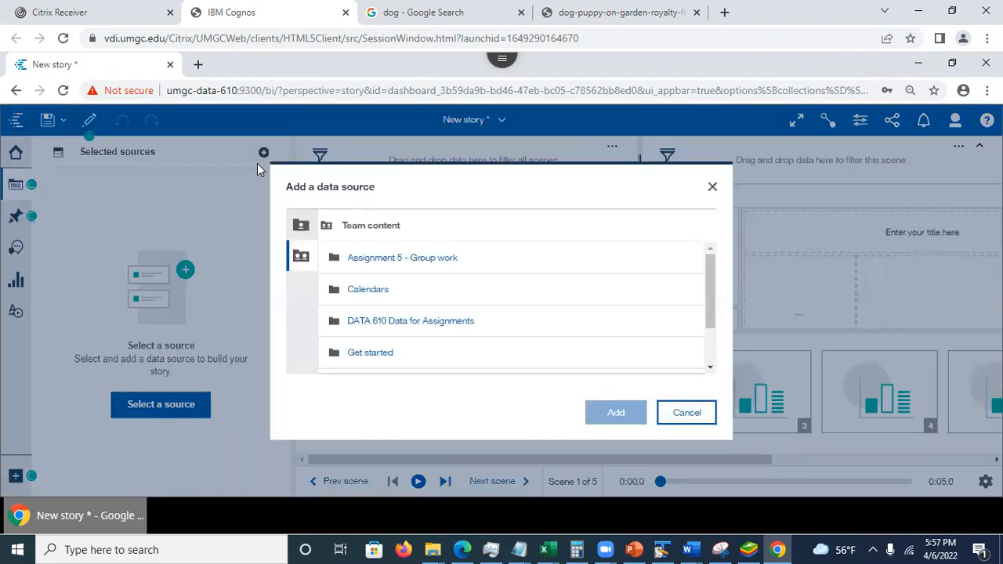
{"action": "left_click", "coordinate": [300, 225]}
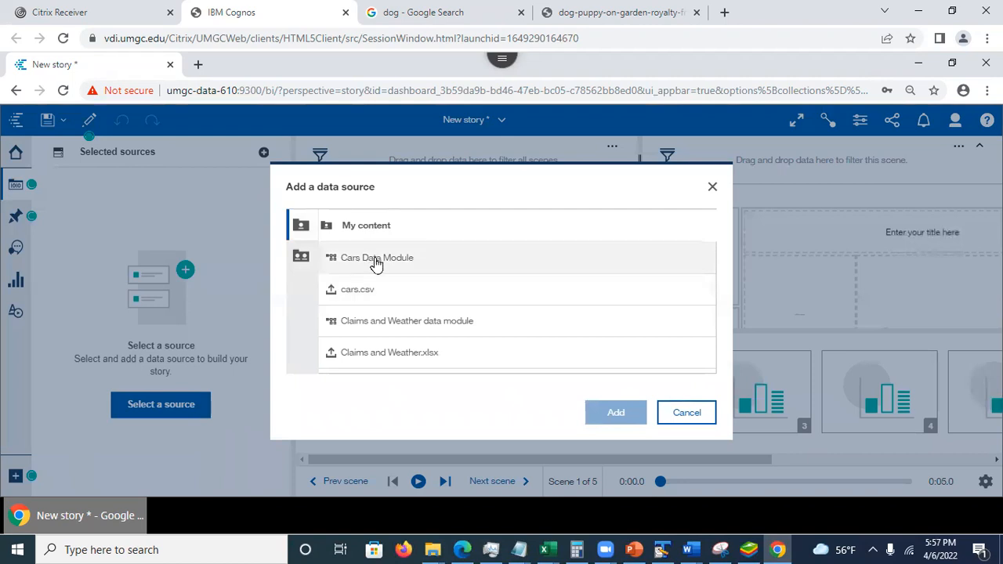
{"action": "left_click", "coordinate": [370, 259]}
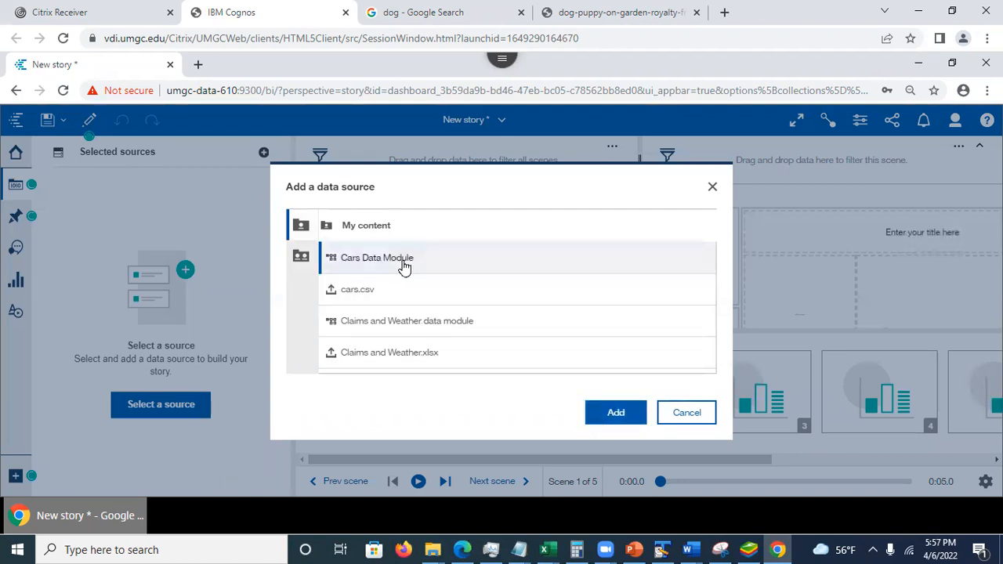
{"action": "left_click", "coordinate": [414, 327]}
{"action": "left_click", "coordinate": [625, 415]}
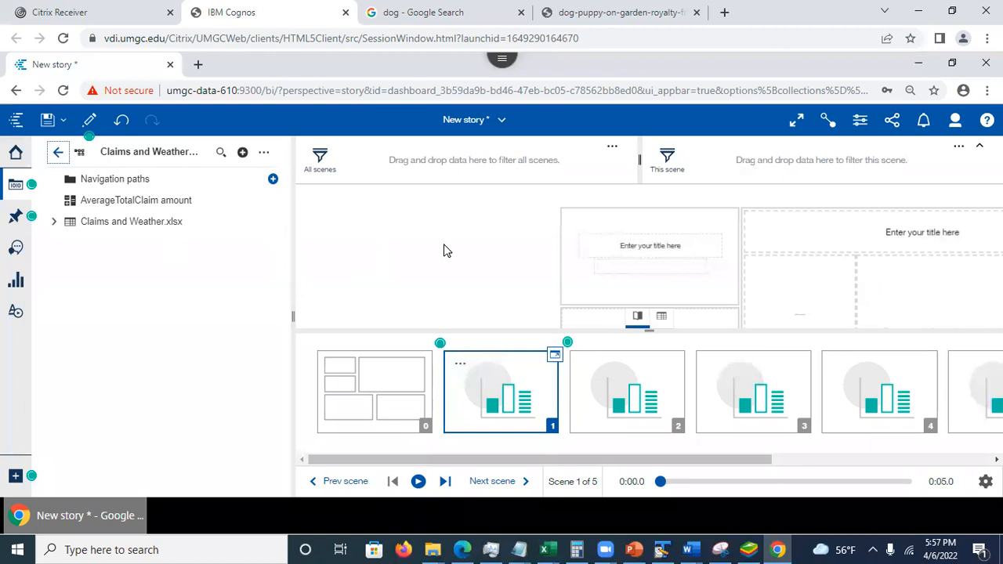
- Look over the new story's remaining scenes, then close the story without saving it
{"action": "left_click_drag", "start_coordinate": [664, 460], "coordinate": [889, 467]}
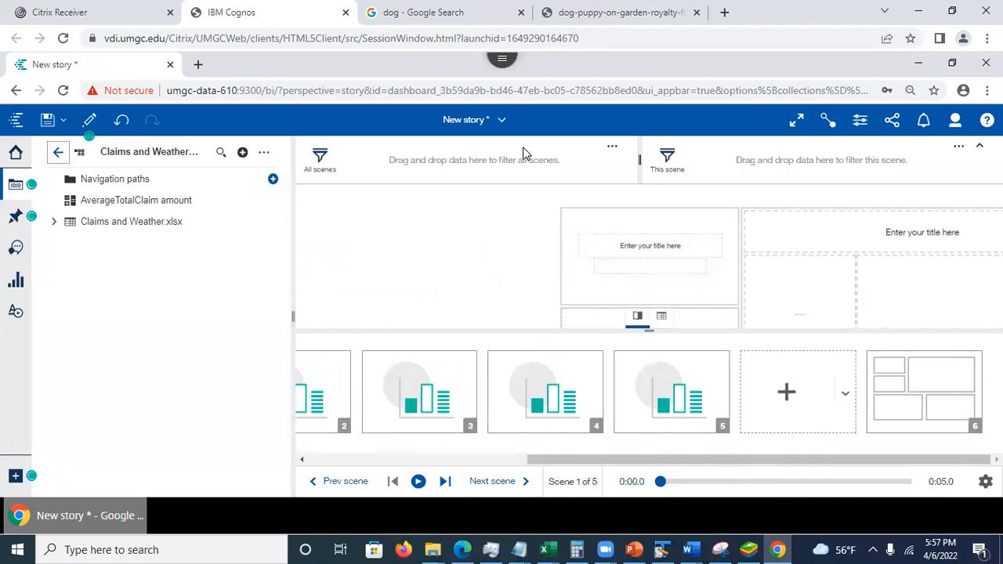
{"action": "left_click", "coordinate": [501, 120]}
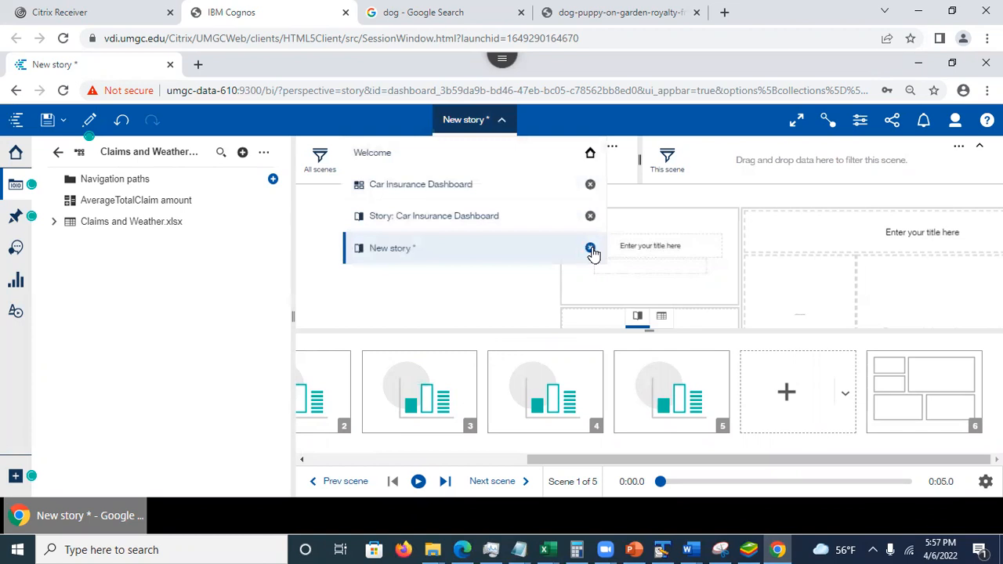
{"action": "left_click", "coordinate": [591, 248]}
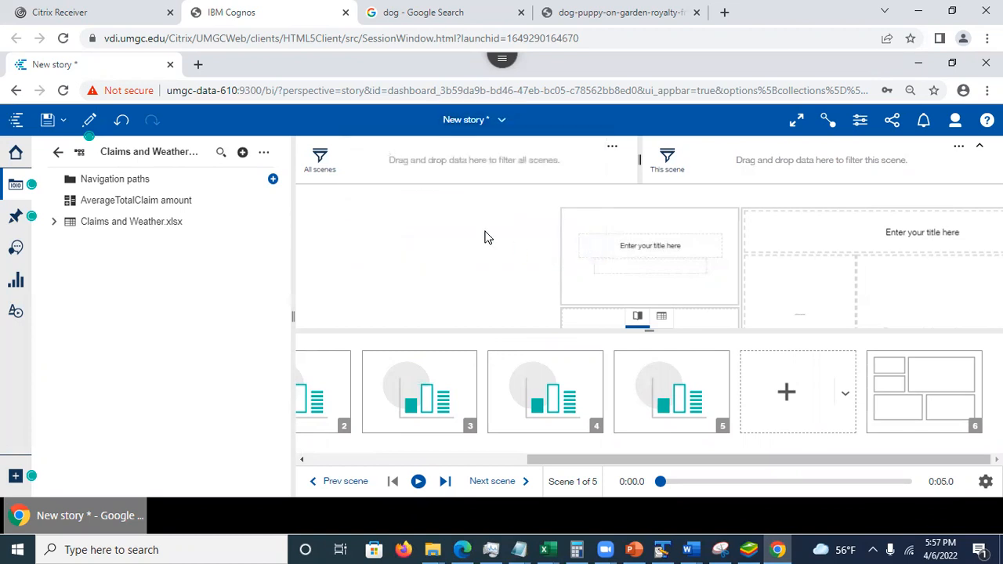
{"action": "left_click", "coordinate": [502, 333]}
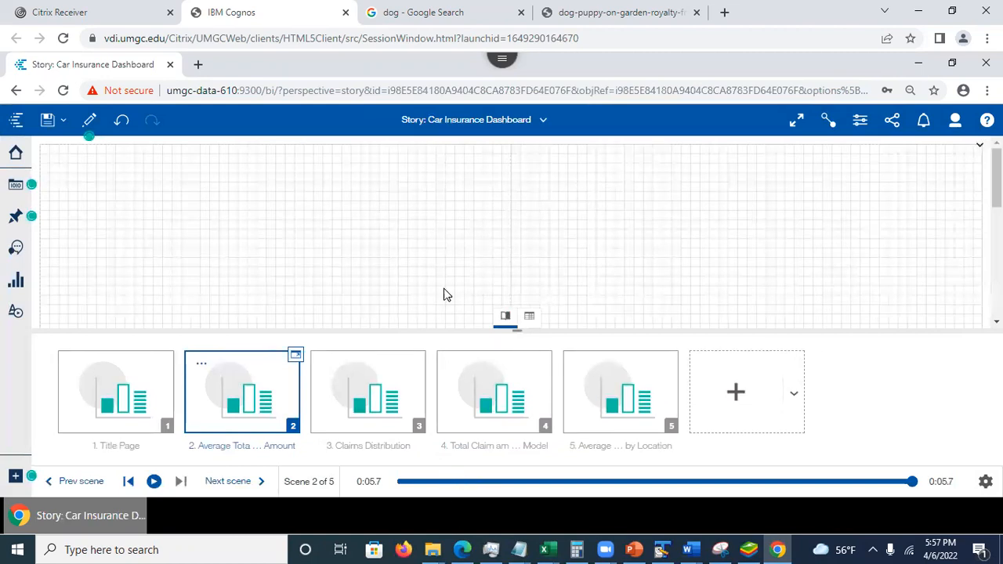
- Change the Car Insurance Dashboard story's type to Guided journey and apply the layout with scenes connected along a horizontal timeline
{"action": "left_click", "coordinate": [860, 120]}
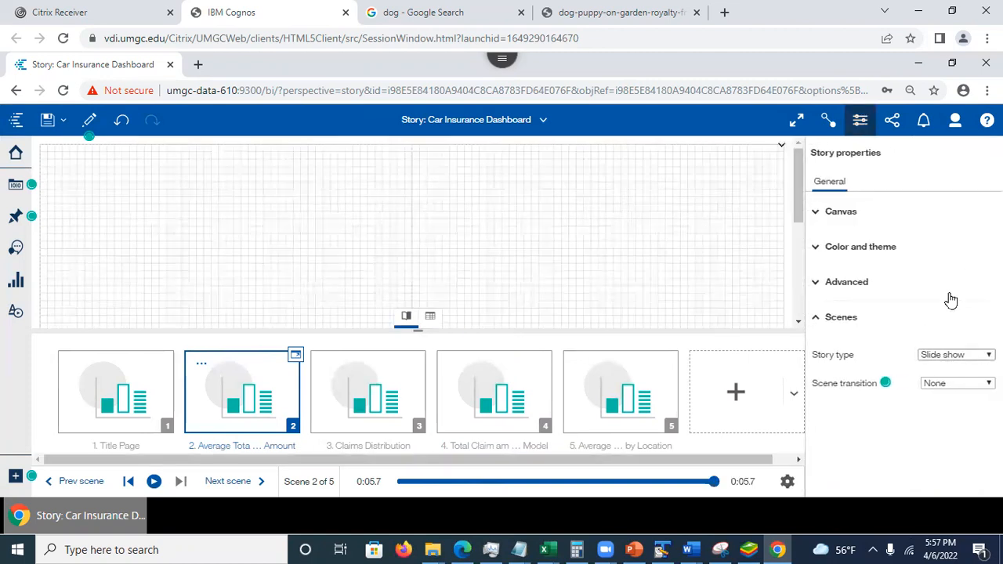
{"action": "left_click", "coordinate": [966, 355]}
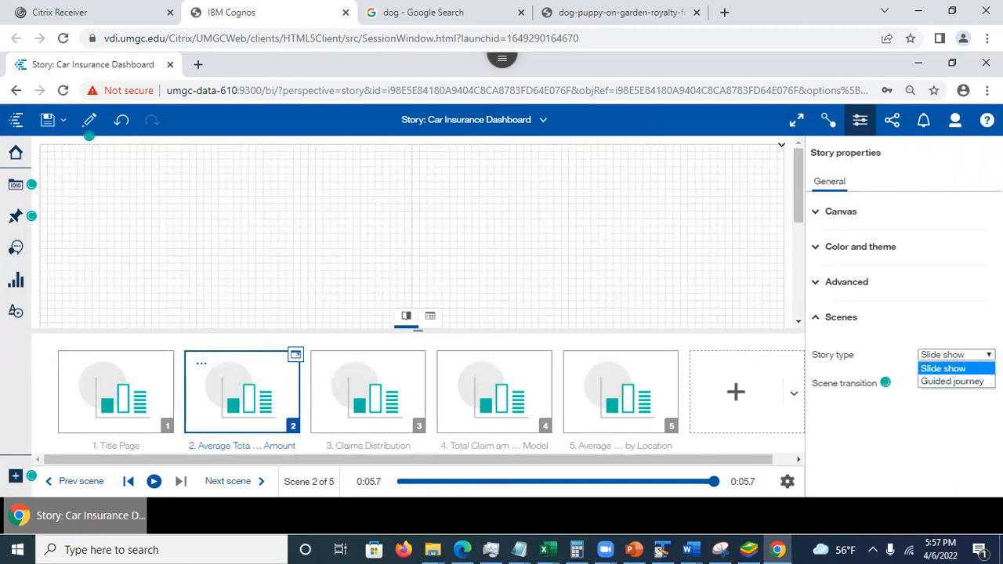
{"action": "left_click", "coordinate": [951, 381]}
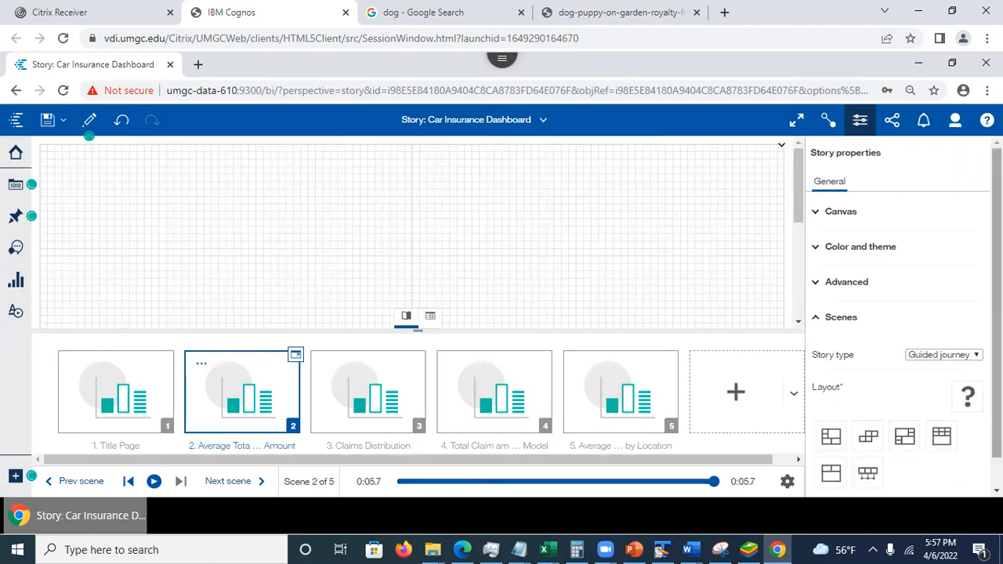
{"action": "scroll", "coordinate": [868, 438], "scroll_direction": "down", "scroll_amount": 1}
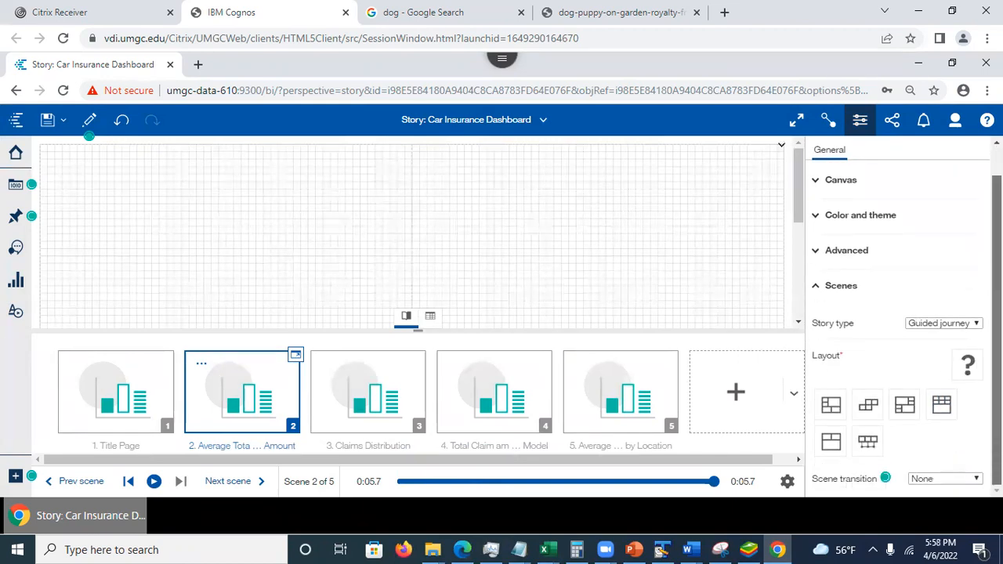
{"action": "left_click", "coordinate": [869, 444]}
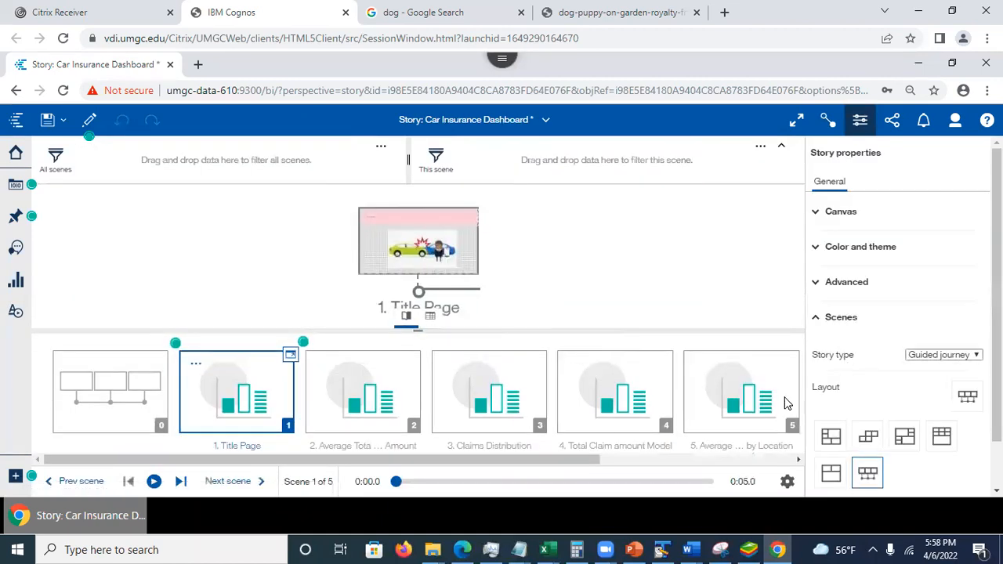
- Show overview scene 0 of the guided journey, close the story properties and collapse the scene strip for a larger view
{"action": "left_click", "coordinate": [110, 404]}
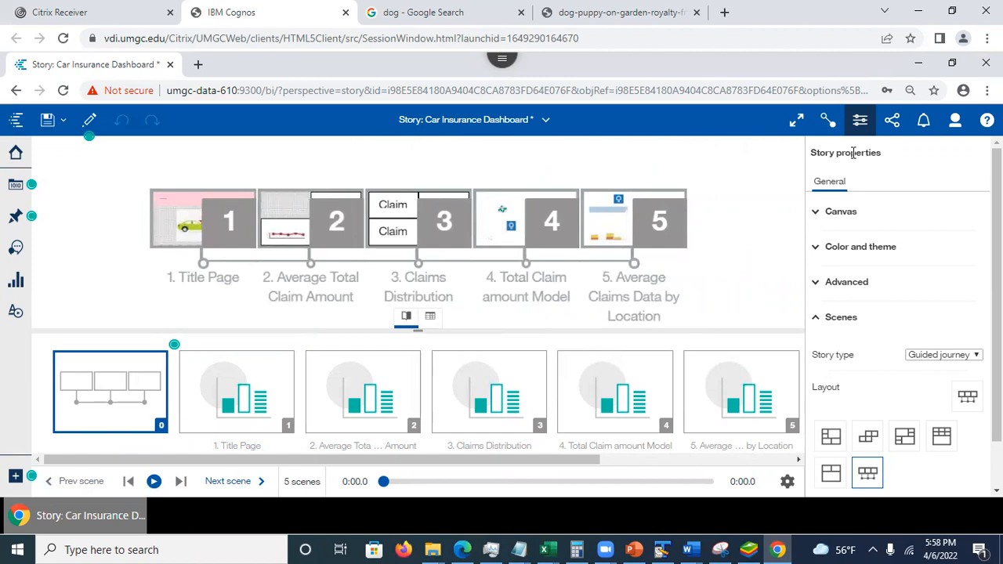
{"action": "left_click", "coordinate": [860, 123]}
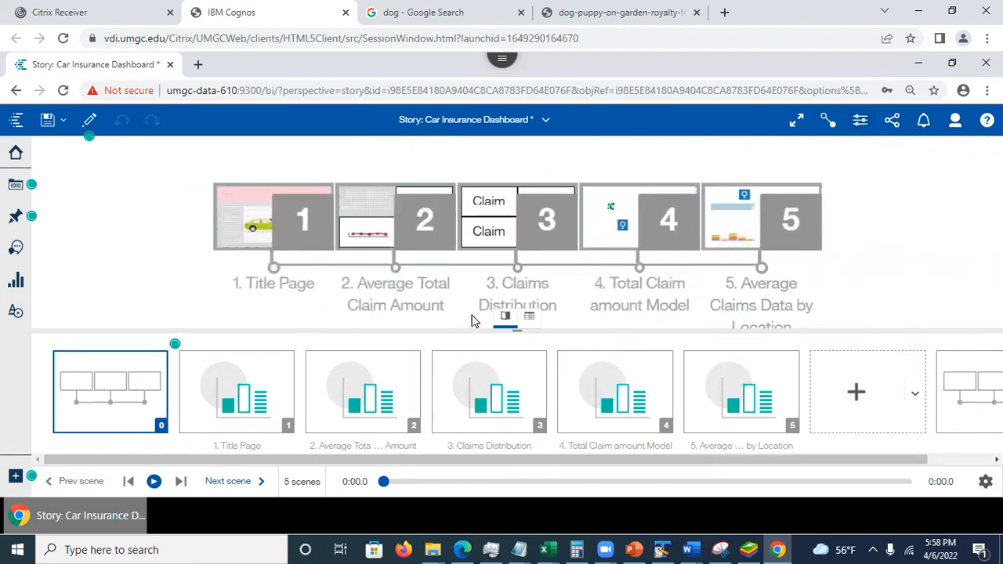
{"action": "left_click", "coordinate": [506, 318]}
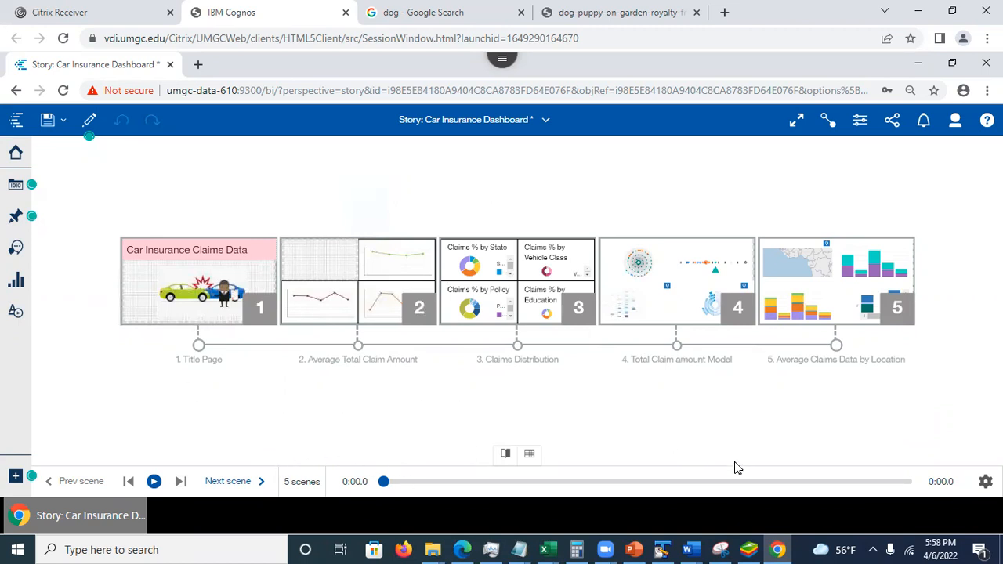
- Reopen the story properties, review the scene options and expand the Advanced settings
{"action": "left_click", "coordinate": [863, 121]}
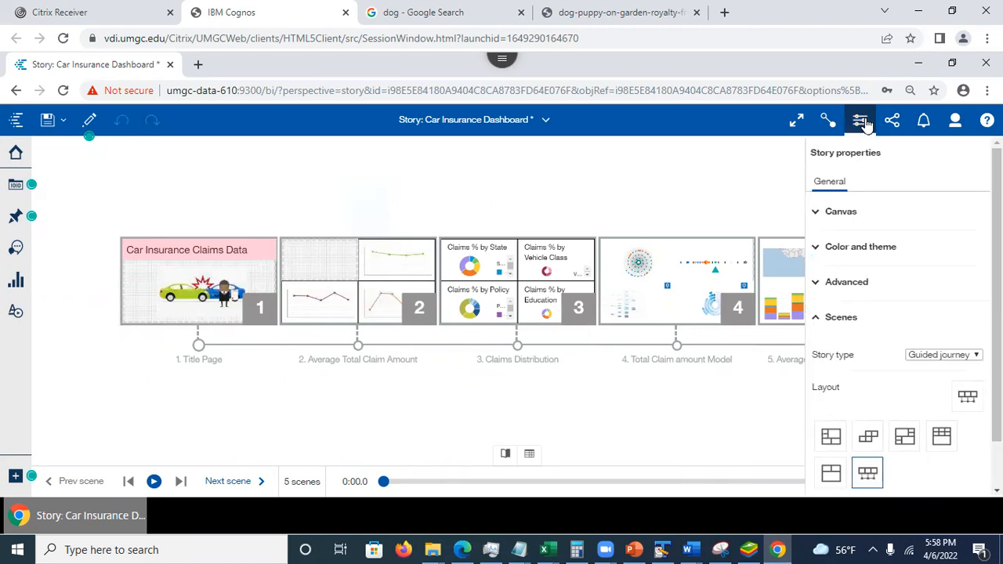
{"action": "left_click_drag", "start_coordinate": [997, 352], "coordinate": [996, 396]}
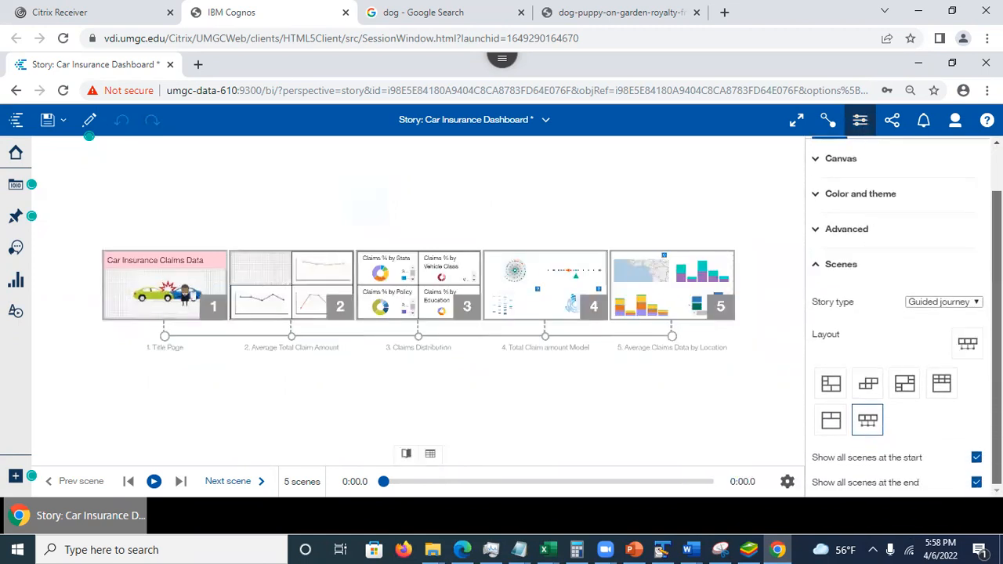
{"action": "scroll", "coordinate": [815, 280], "scroll_direction": "up", "scroll_amount": 2}
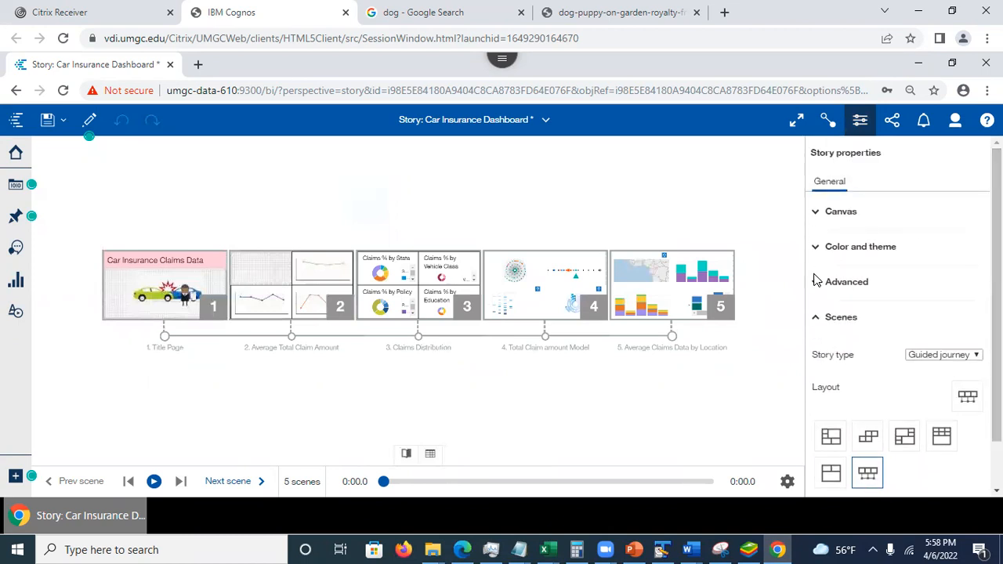
{"action": "left_click", "coordinate": [853, 283]}
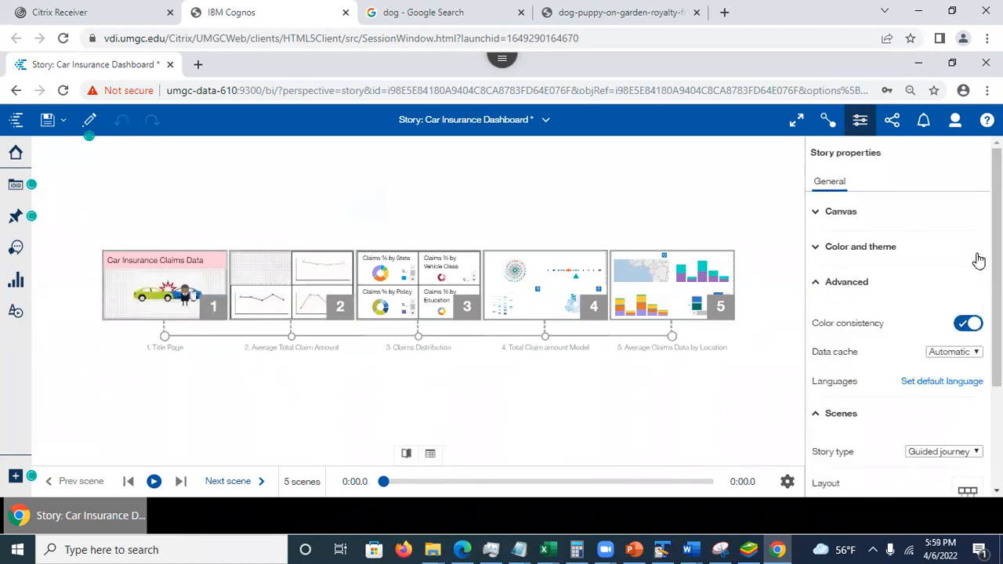
- Review the guided journey's advanced and scene properties, switch the story to preview mode and save it
{"action": "scroll", "coordinate": [996, 267], "scroll_direction": "down", "scroll_amount": 3}
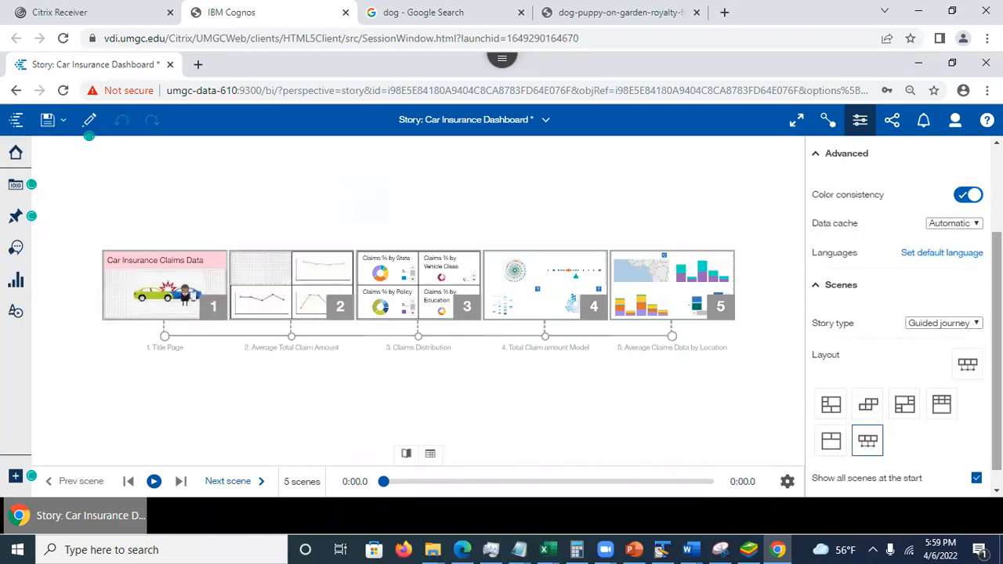
{"action": "scroll", "coordinate": [901, 313], "scroll_direction": "up", "scroll_amount": 3}
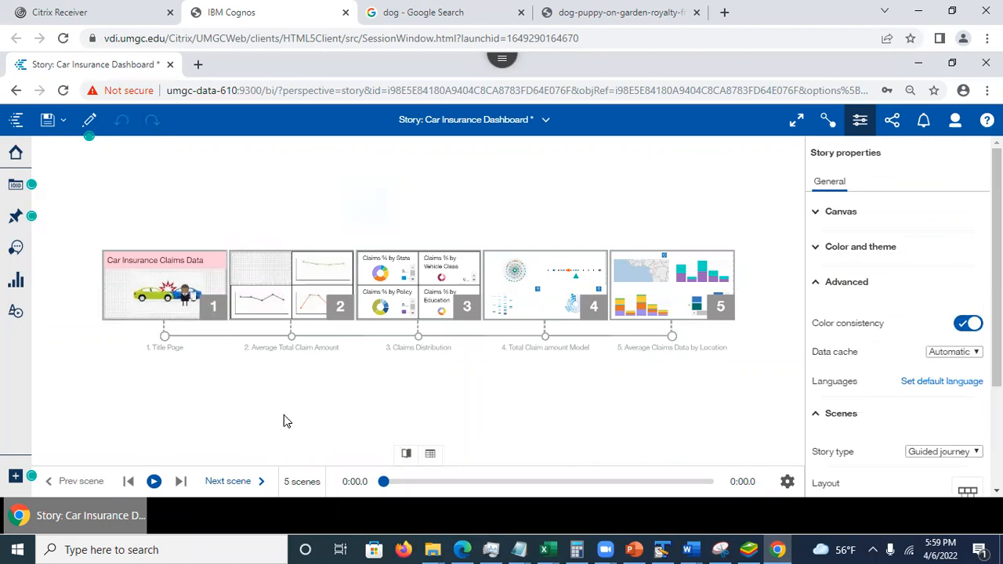
{"action": "left_click", "coordinate": [87, 119]}
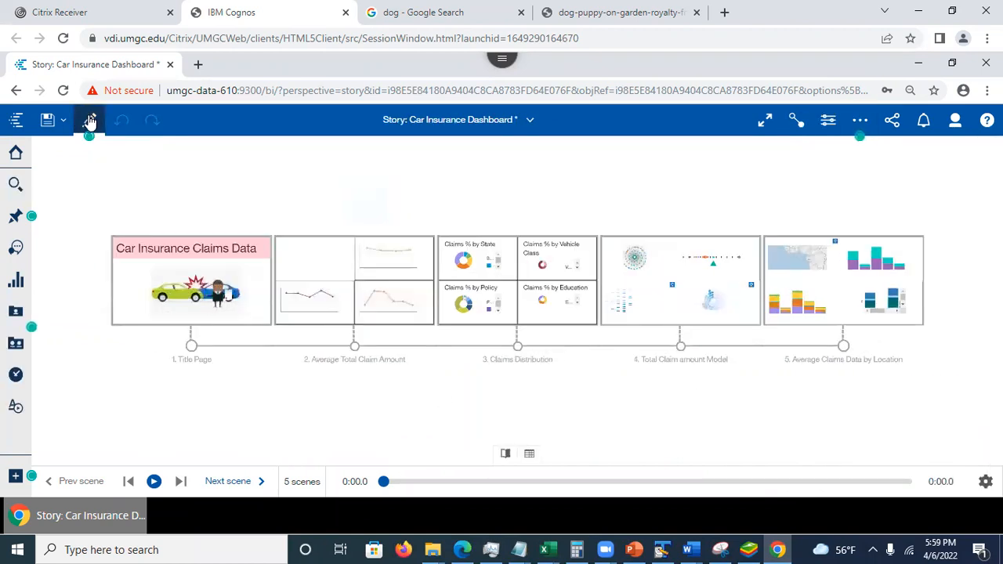
{"action": "left_click", "coordinate": [47, 119]}
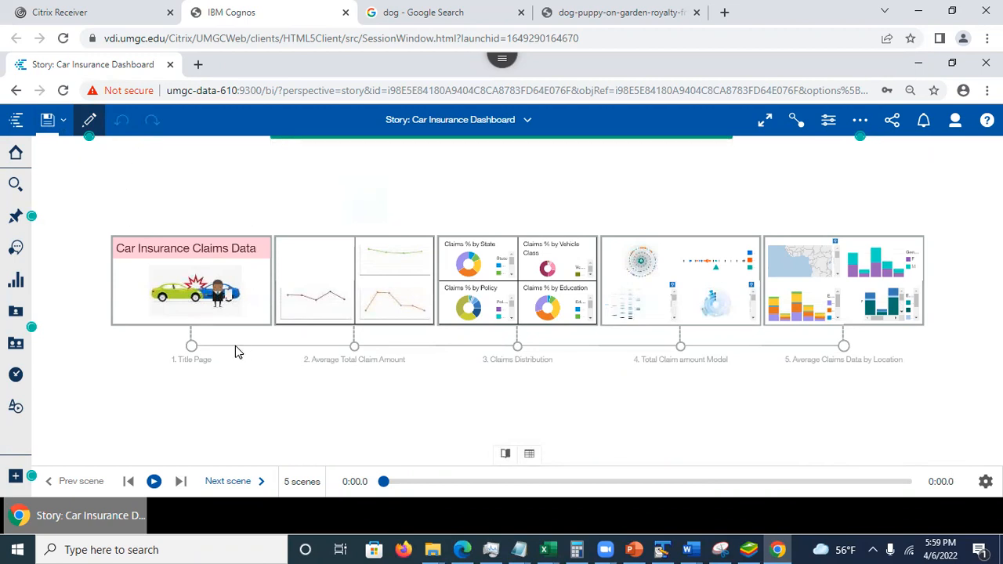
- Play the guided journey in preview, advancing from the title page to the Average Total Claim Amount and Claims Distribution scenes
{"action": "left_click", "coordinate": [153, 483]}
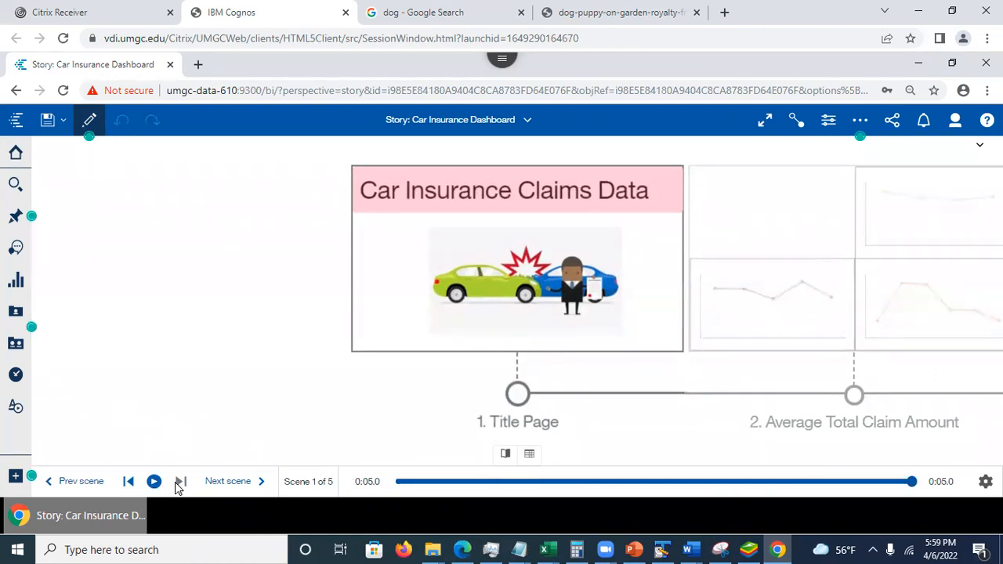
{"action": "left_click", "coordinate": [216, 484]}
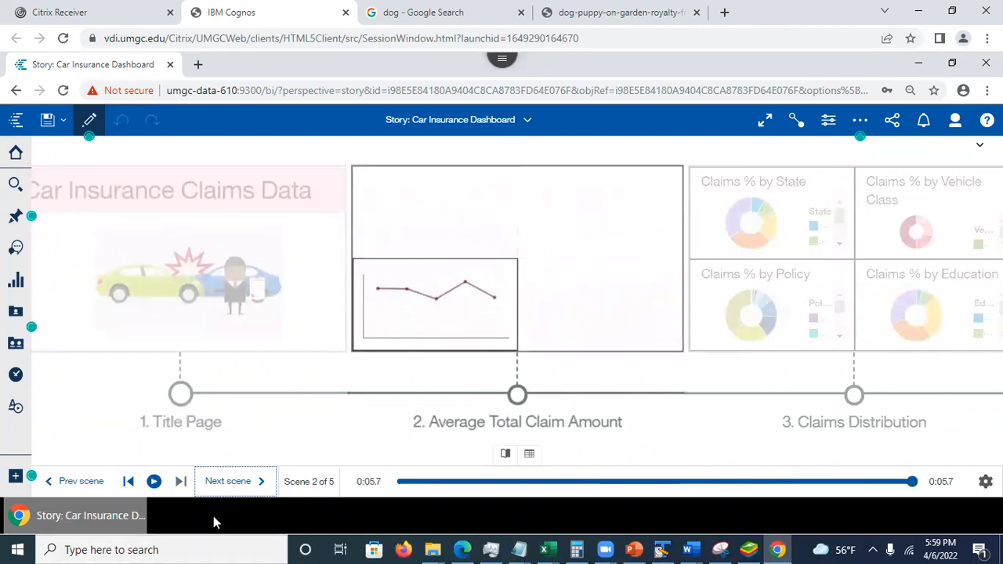
{"action": "left_click", "coordinate": [226, 491]}
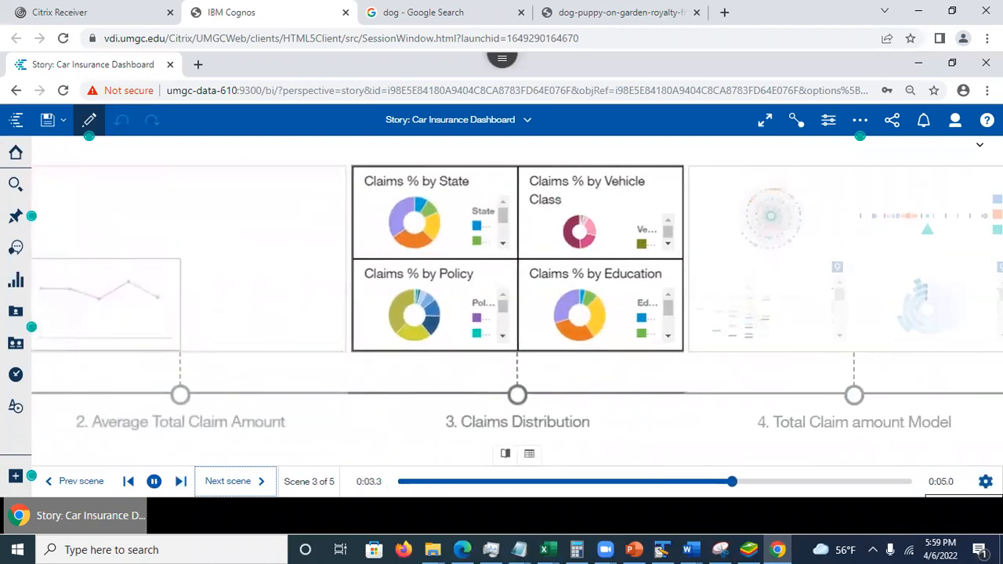
- Turn on Play all scenes in the story's playback settings and close the settings
{"action": "left_click", "coordinate": [985, 481]}
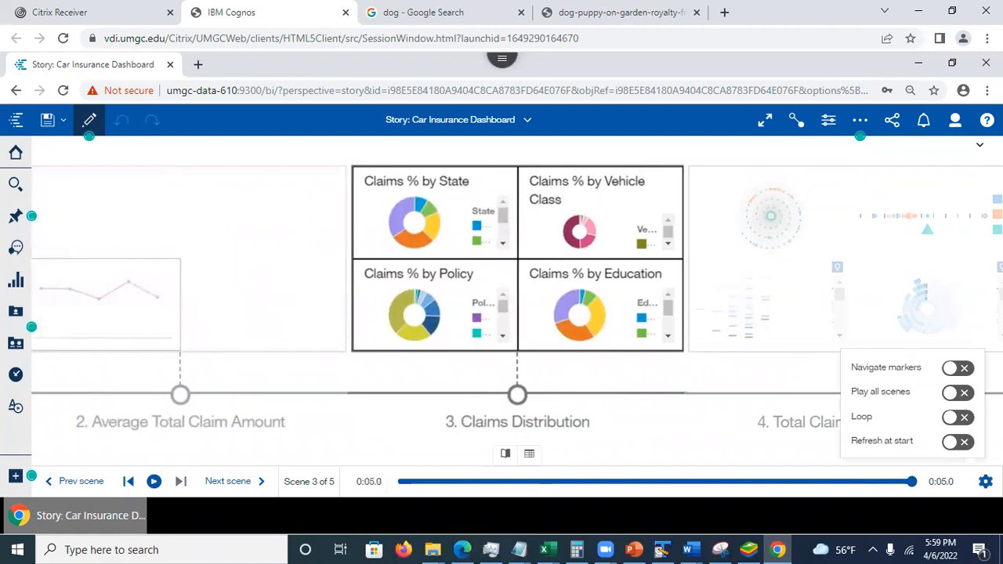
{"action": "left_click", "coordinate": [961, 394]}
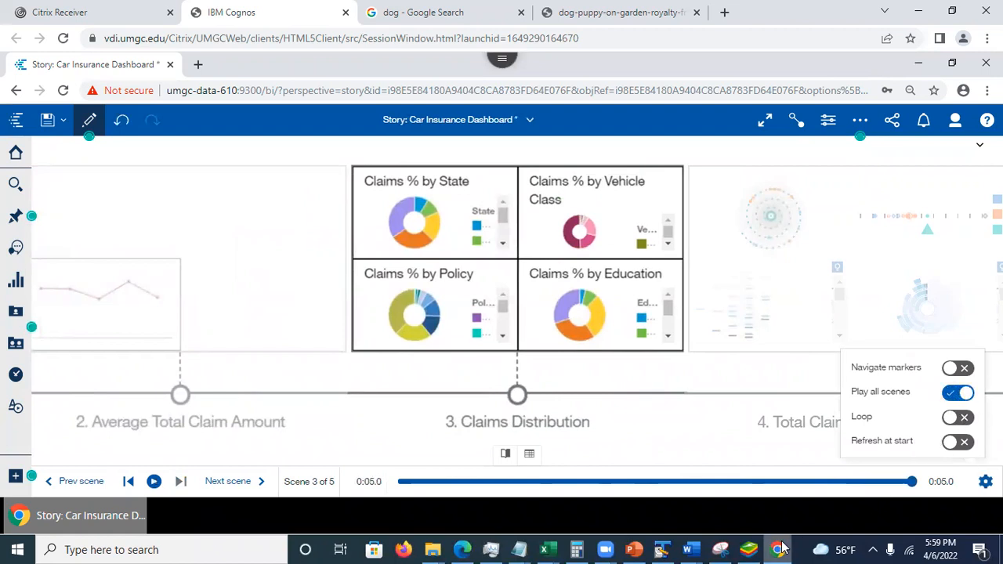
{"action": "left_click", "coordinate": [733, 490]}
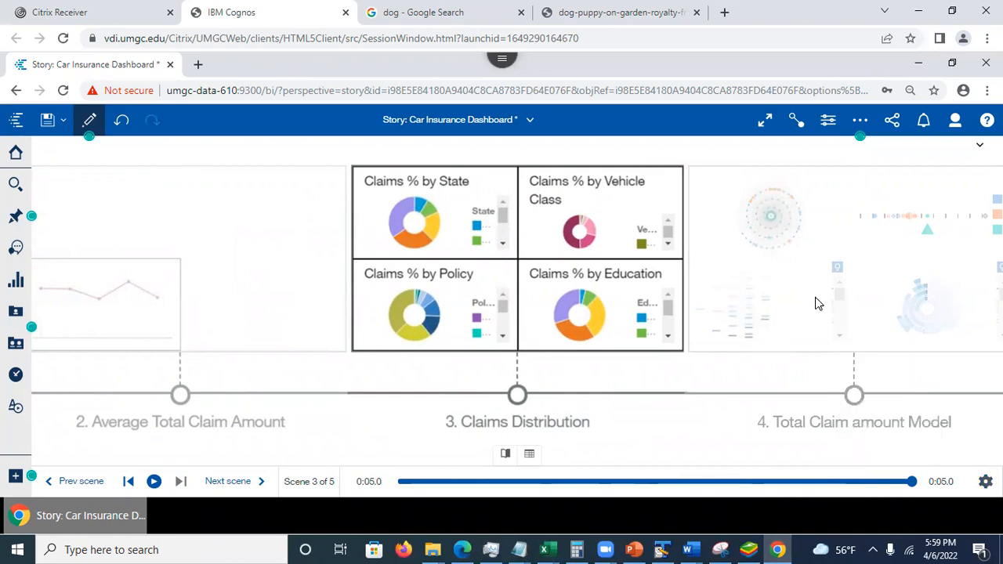
- Return the story to edit mode, collapse the scene strip and change the story type to Slide show
{"action": "left_click", "coordinate": [832, 122]}
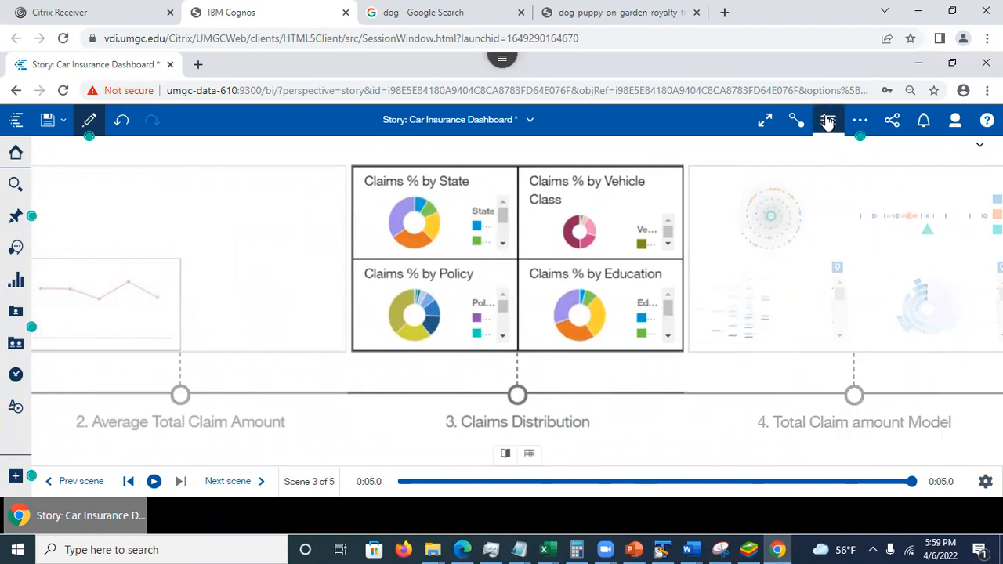
{"action": "left_click", "coordinate": [828, 124]}
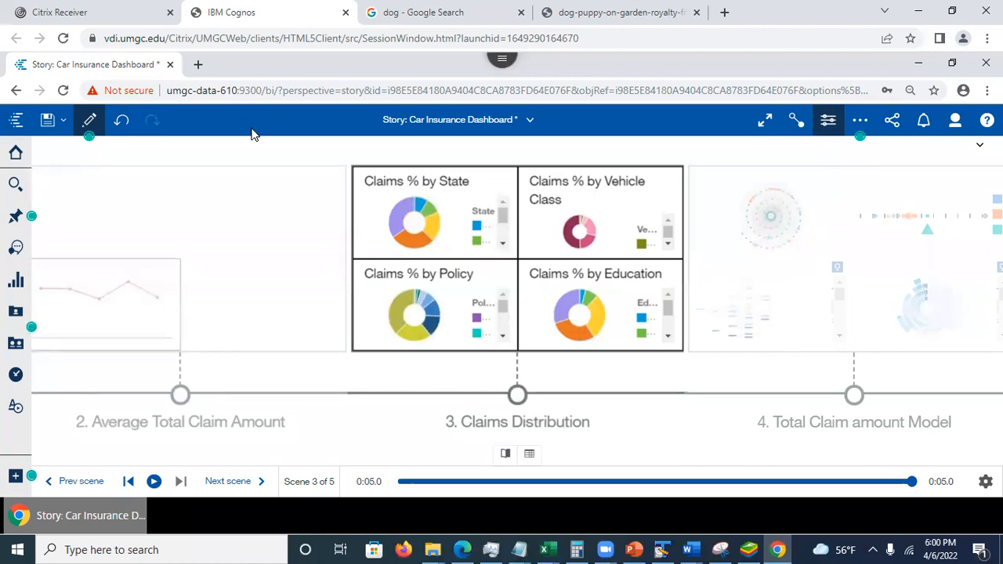
{"action": "left_click", "coordinate": [88, 121]}
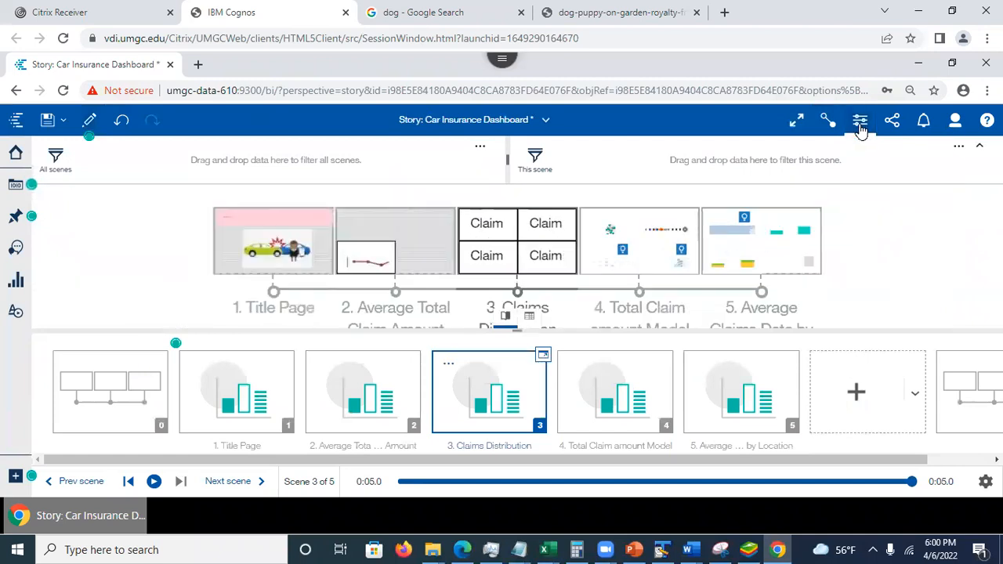
{"action": "left_click", "coordinate": [505, 316]}
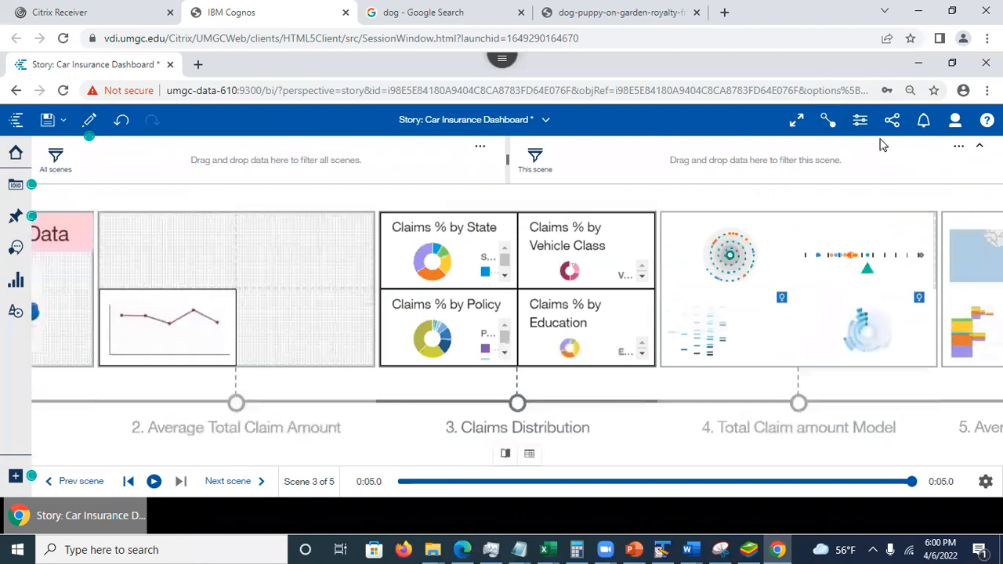
{"action": "left_click", "coordinate": [859, 125]}
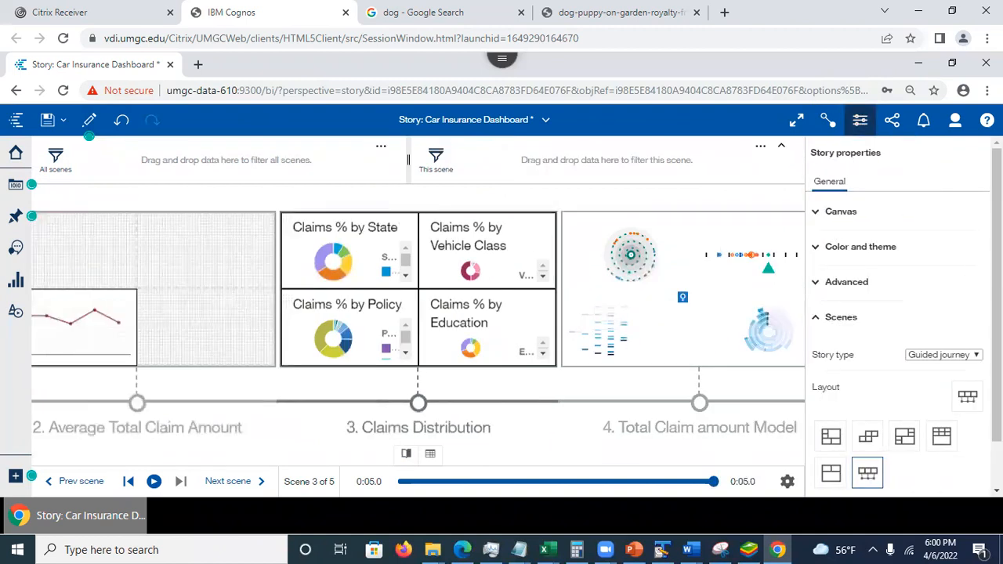
{"action": "left_click", "coordinate": [975, 355]}
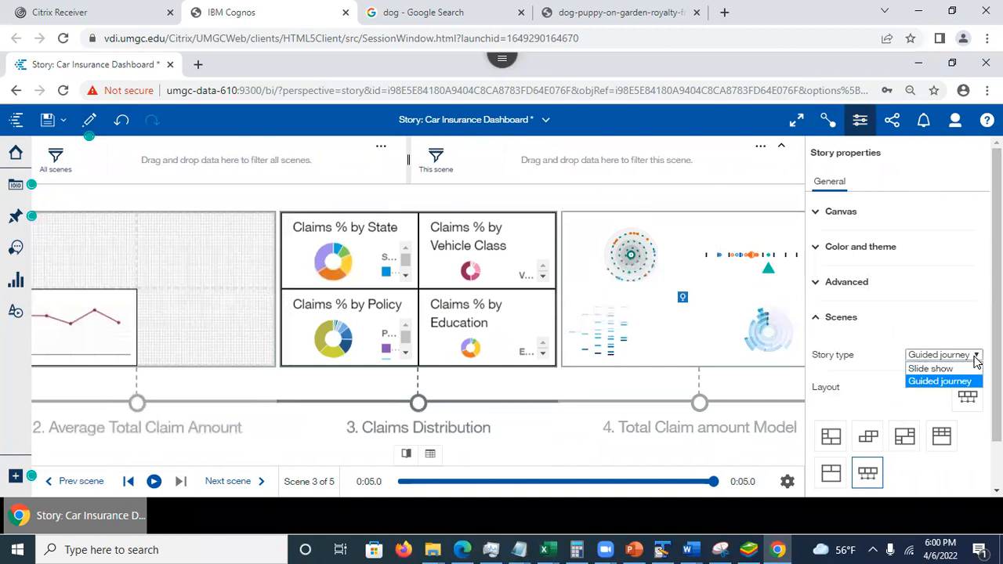
{"action": "left_click", "coordinate": [931, 369]}
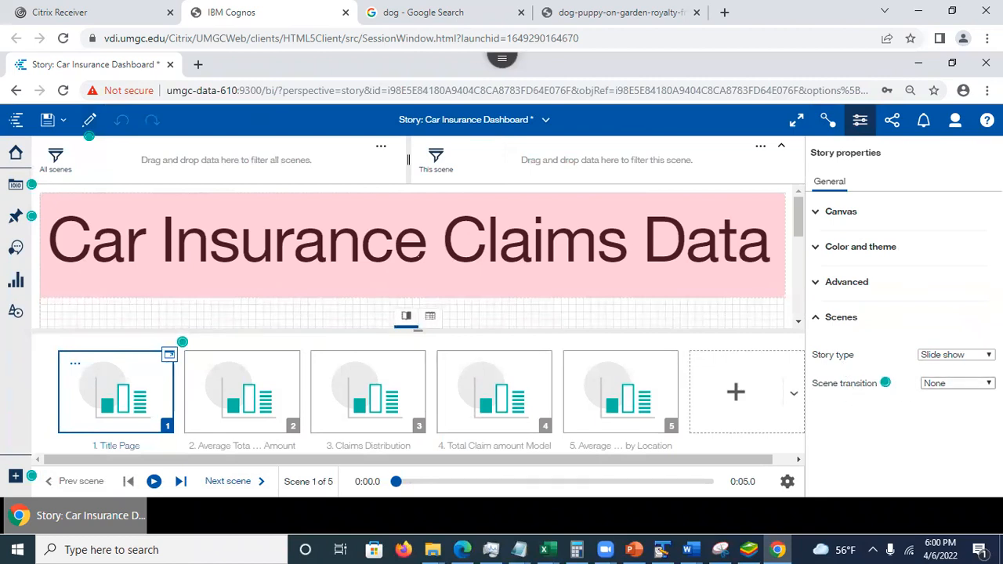
- Set the slide show's scene transition to Animated path and save the story
{"action": "left_click", "coordinate": [968, 383]}
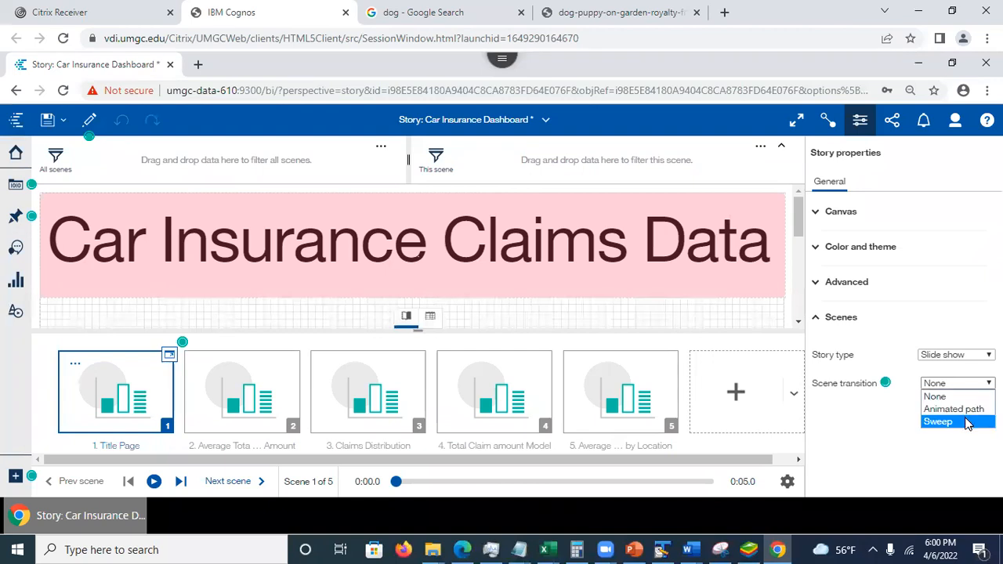
{"action": "left_click", "coordinate": [968, 409]}
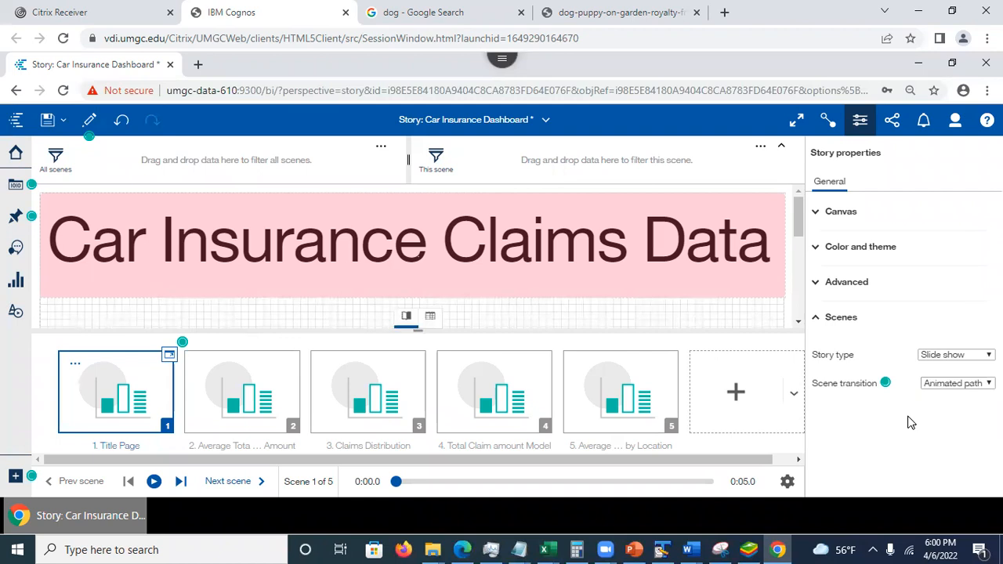
{"action": "left_click", "coordinate": [47, 120]}
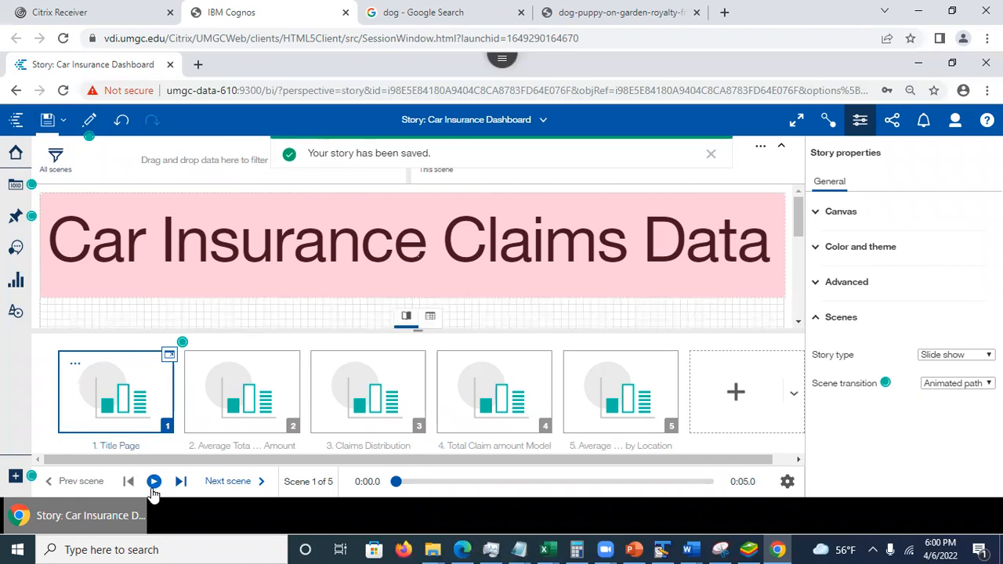
- Play the title scene with the story properties closed and the scene strip collapsed, and advance to scene 2
{"action": "left_click", "coordinate": [154, 482]}
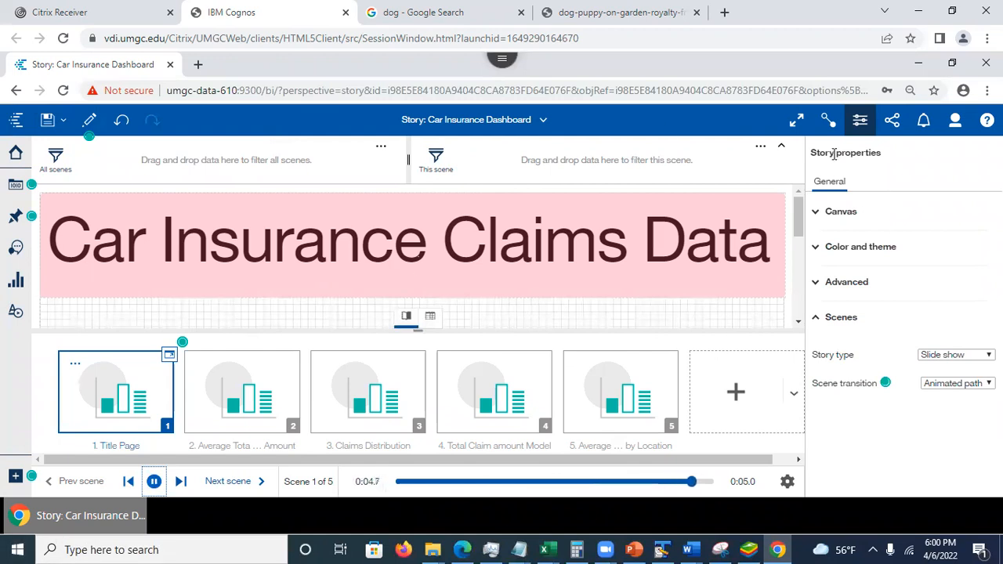
{"action": "left_click", "coordinate": [861, 121]}
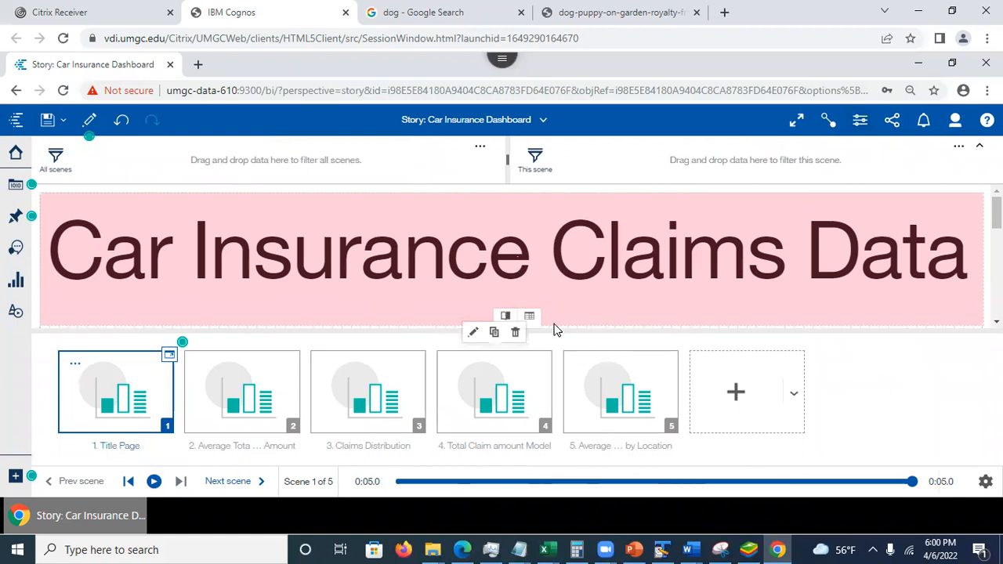
{"action": "left_click", "coordinate": [507, 328]}
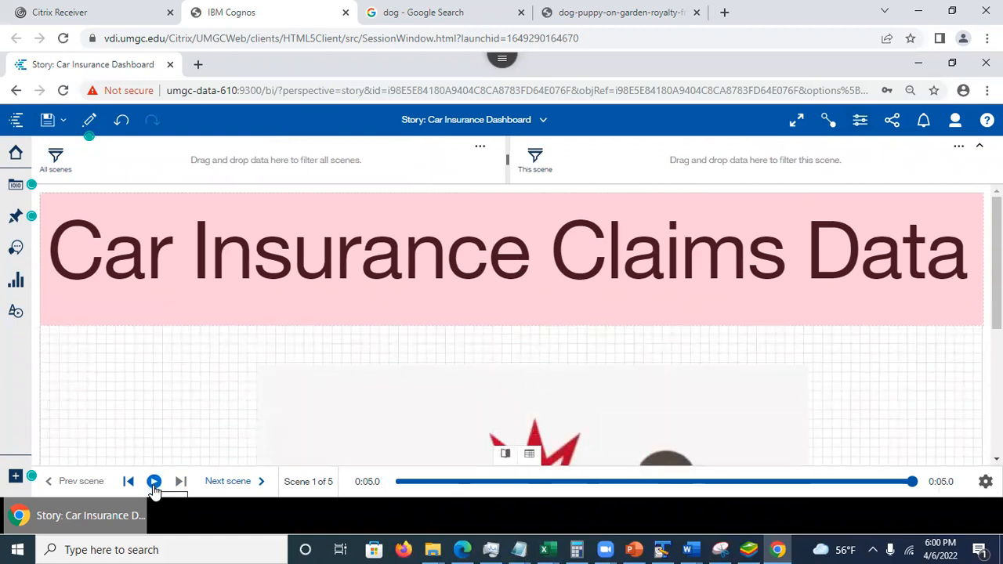
{"action": "left_click", "coordinate": [154, 483]}
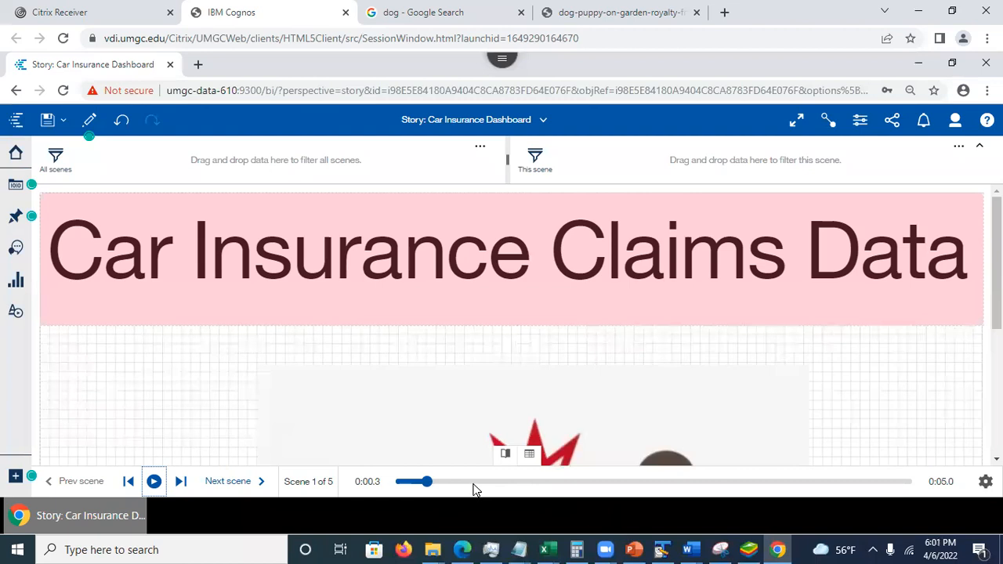
{"action": "left_click", "coordinate": [155, 481]}
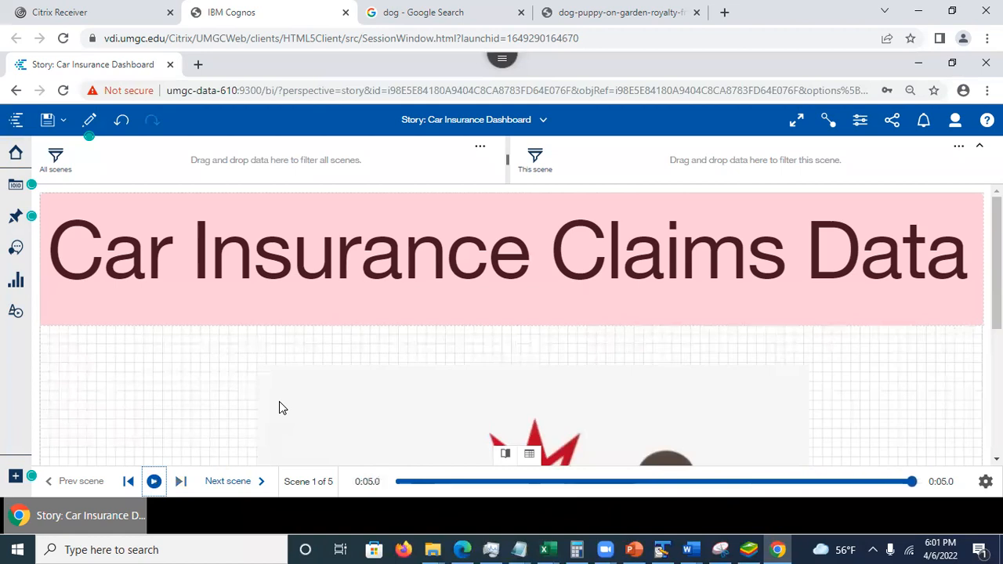
{"action": "left_click", "coordinate": [230, 482]}
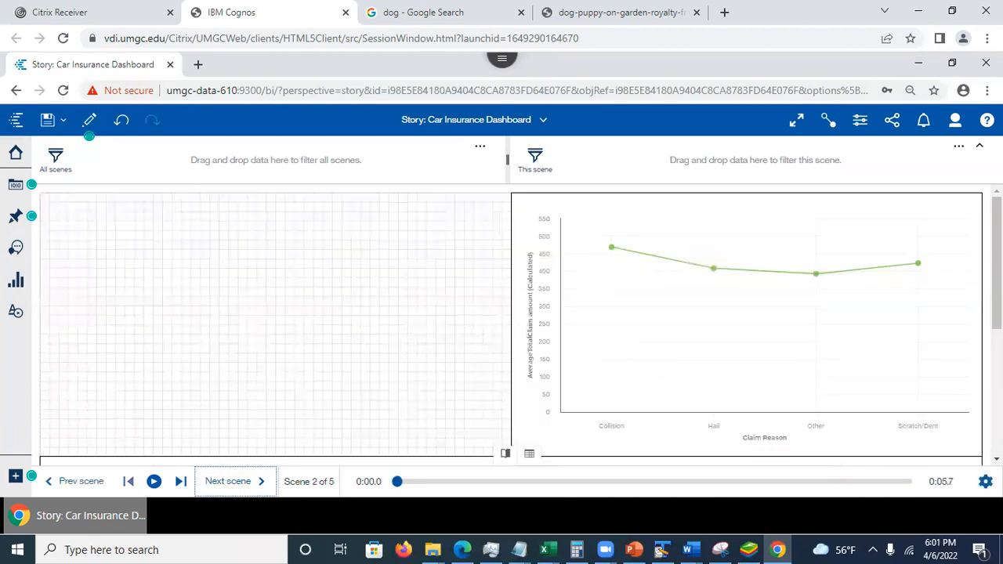
- Check the playback settings, preview the slide show from the previous scene through Claims Distribution, and return to edit mode
{"action": "left_click", "coordinate": [985, 481]}
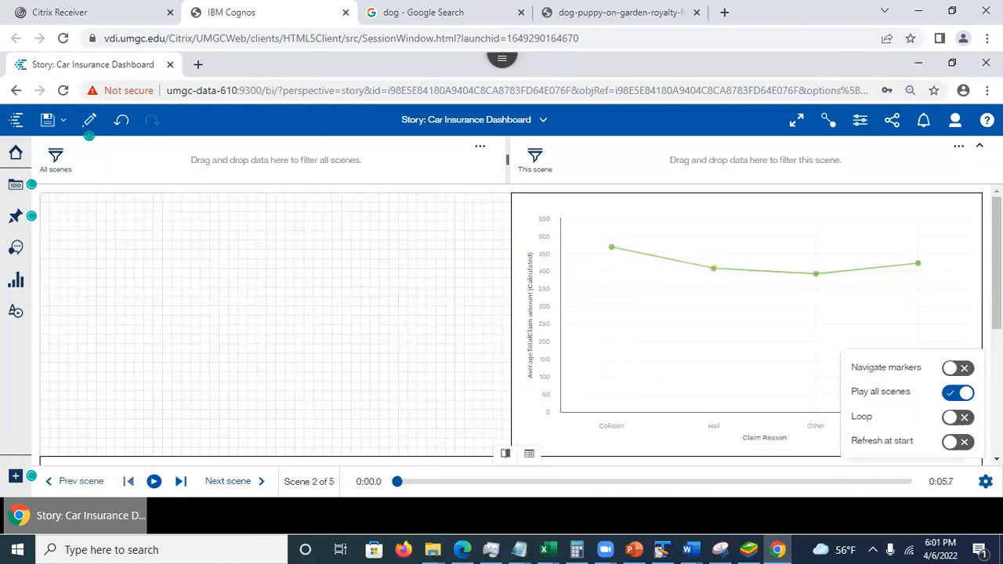
{"action": "left_click", "coordinate": [213, 252]}
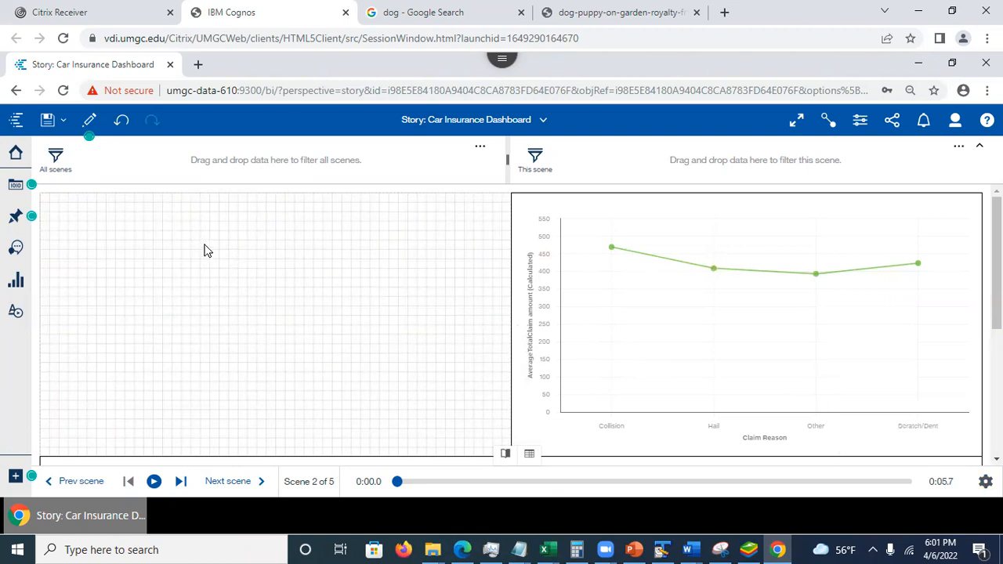
{"action": "left_click", "coordinate": [88, 121]}
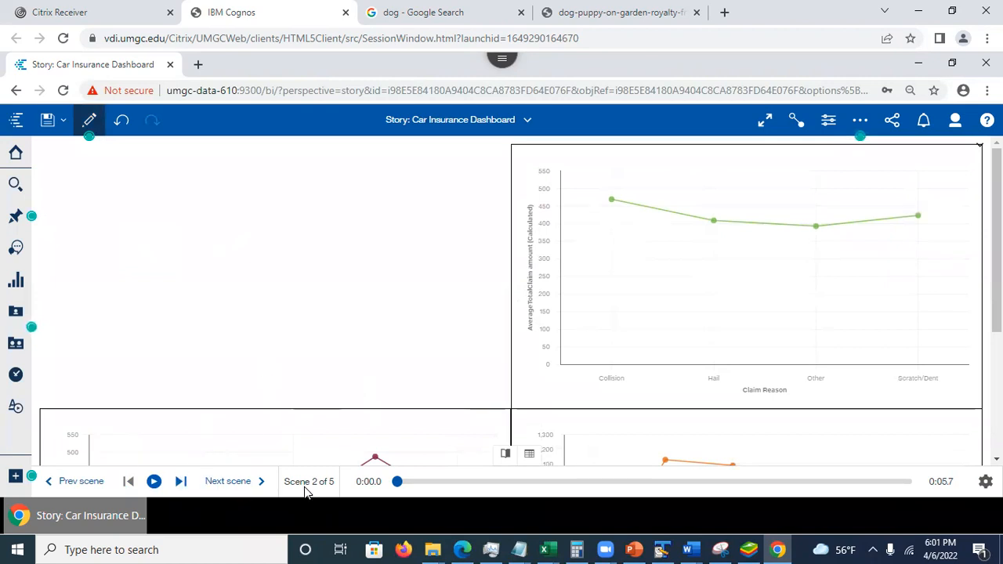
{"action": "left_click", "coordinate": [69, 485]}
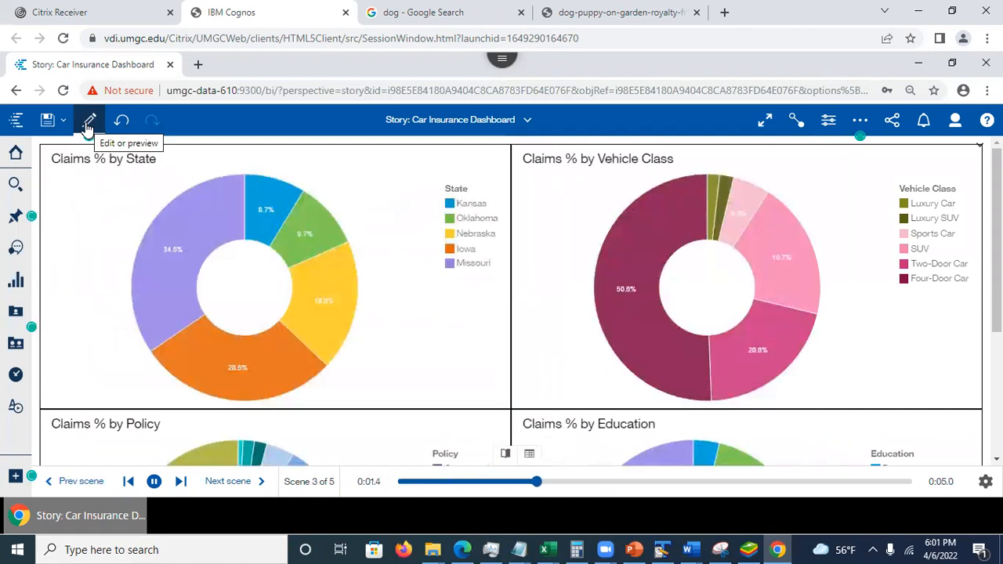
{"action": "left_click", "coordinate": [86, 124]}
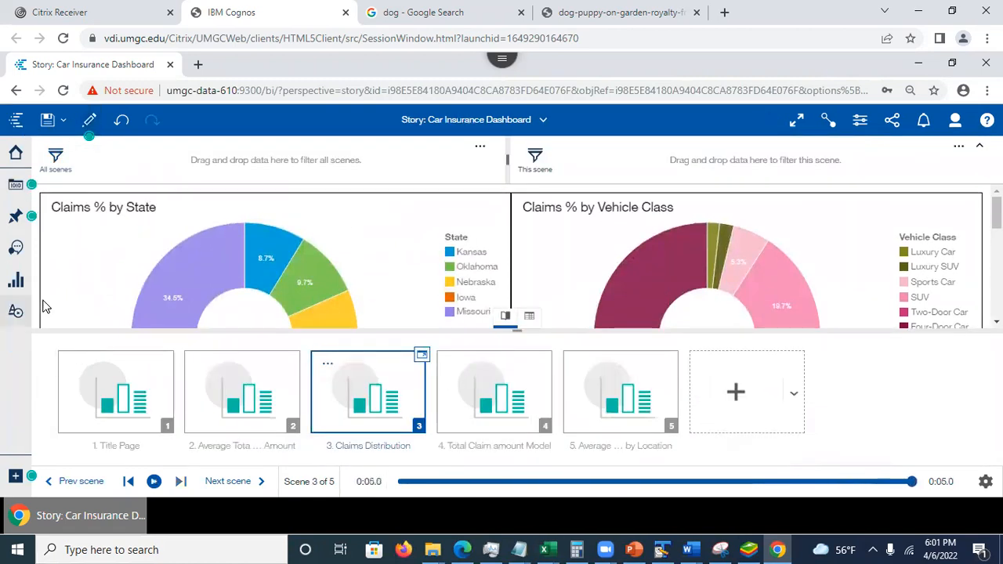
- Go to the Welcome page, consult the PowerPoint slide on sample dashboards and sample stories, and return to Cognos
{"action": "left_click", "coordinate": [545, 125]}
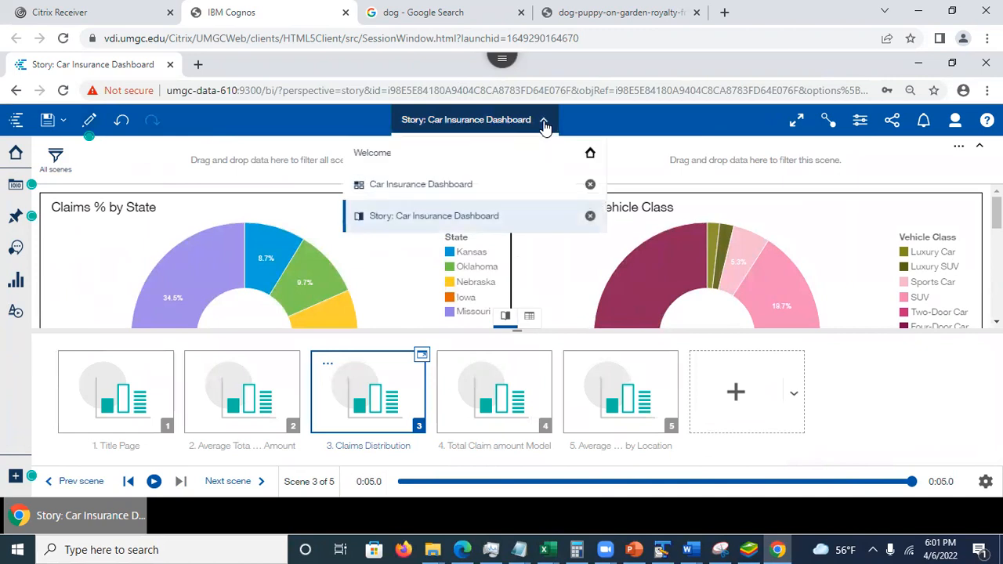
{"action": "left_click", "coordinate": [408, 156]}
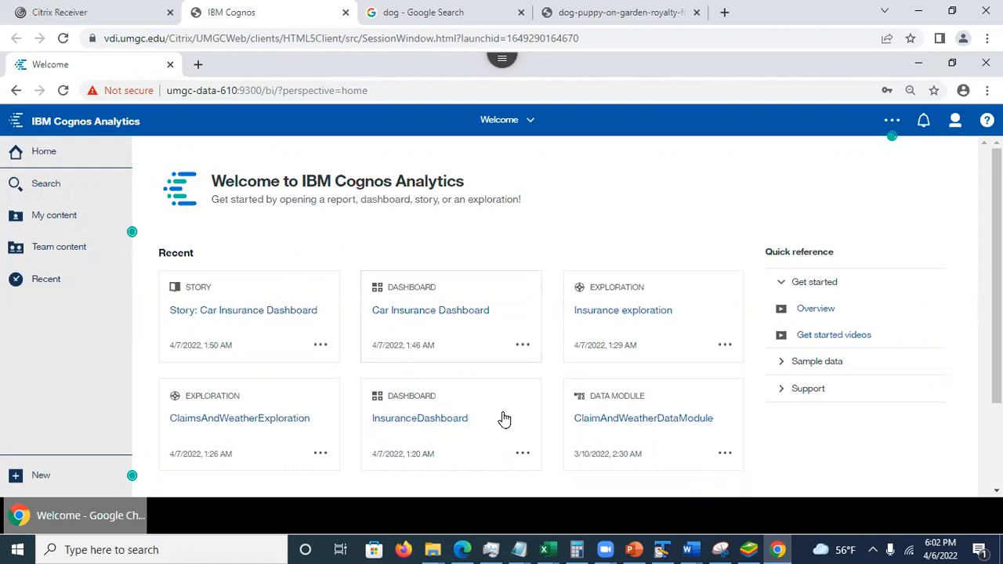
{"action": "left_click", "coordinate": [634, 550]}
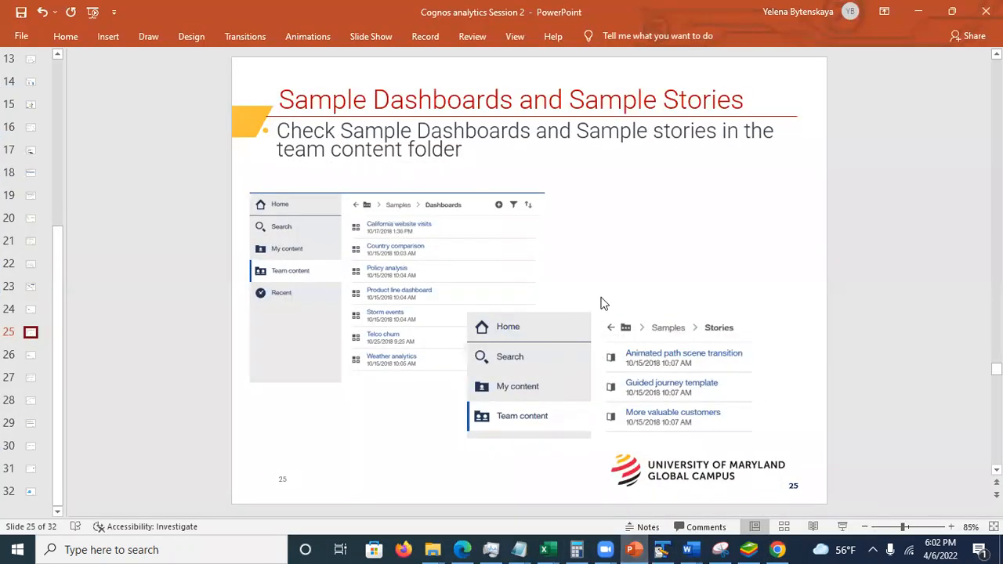
{"action": "left_click", "coordinate": [917, 12]}
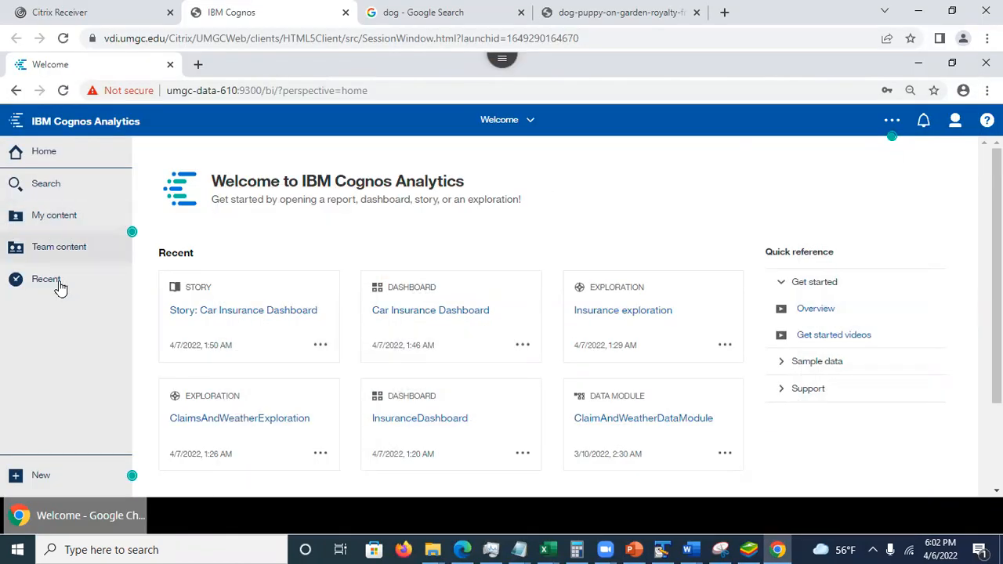
- Look through the Assignment 5 data files in Team content's DATA 610 Data for Assignments folder and return to the Team content root
{"action": "left_click", "coordinate": [67, 251]}
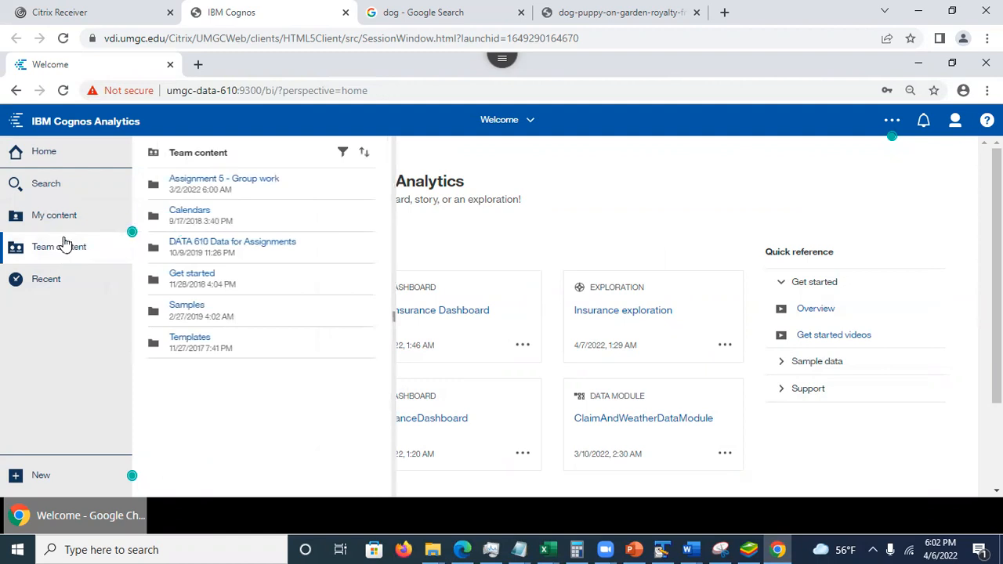
{"action": "left_click", "coordinate": [212, 245]}
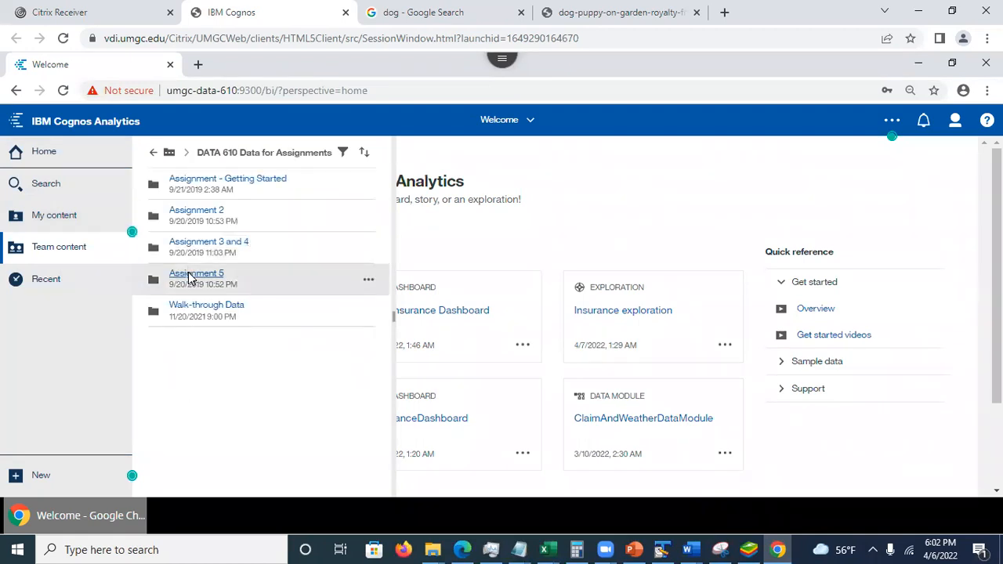
{"action": "left_click", "coordinate": [191, 277]}
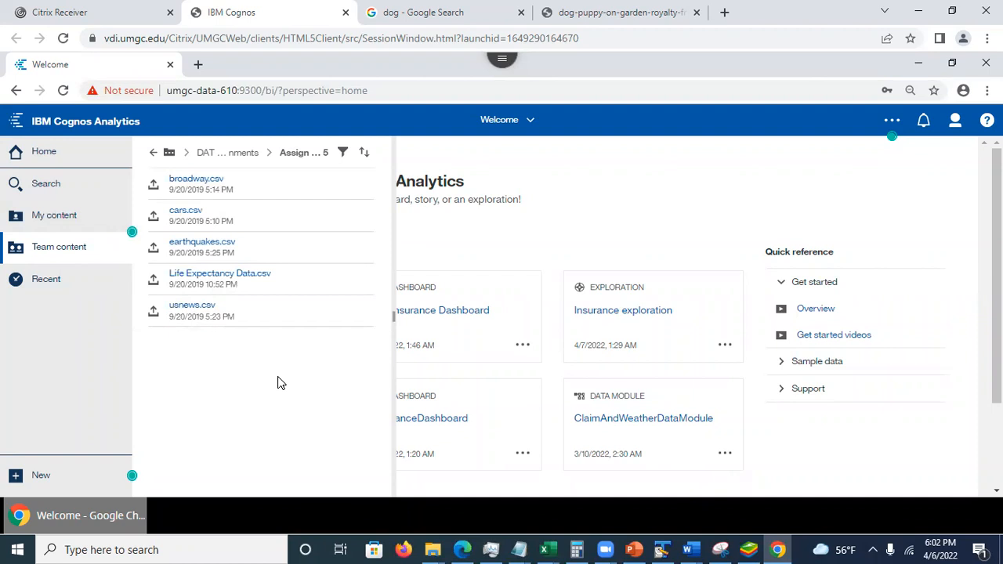
{"action": "left_click", "coordinate": [153, 152]}
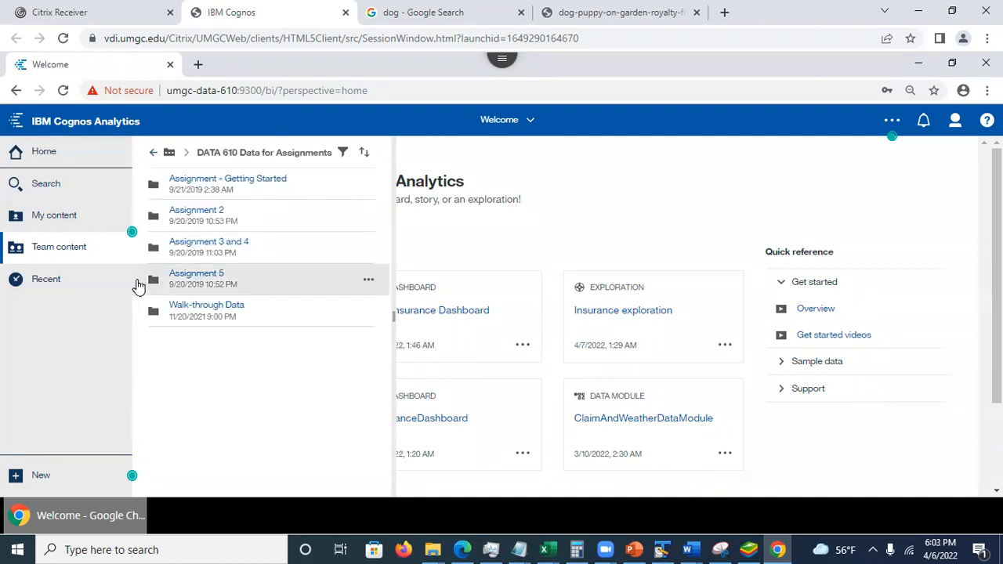
{"action": "left_click", "coordinate": [151, 152]}
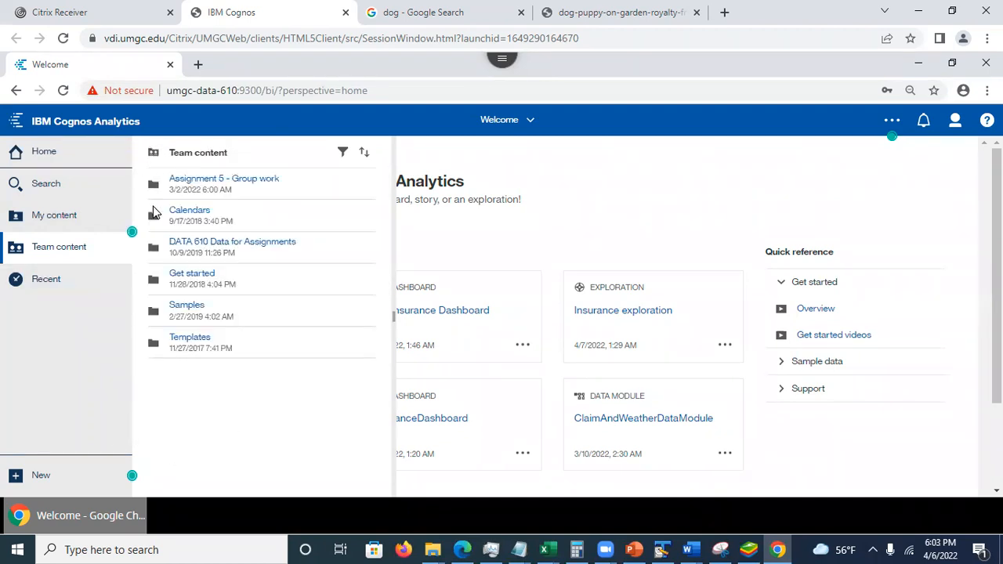
- Check the Session 9080 - Team 1 folder under Assignment 5 - Group work, Spring 2022, and return to the Team content root
{"action": "left_click", "coordinate": [229, 181]}
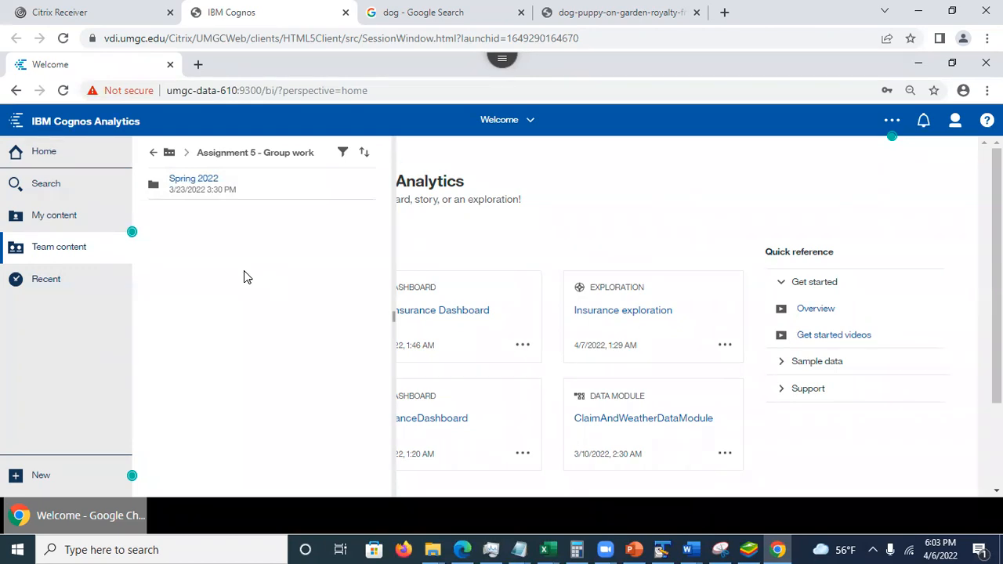
{"action": "left_click", "coordinate": [189, 182]}
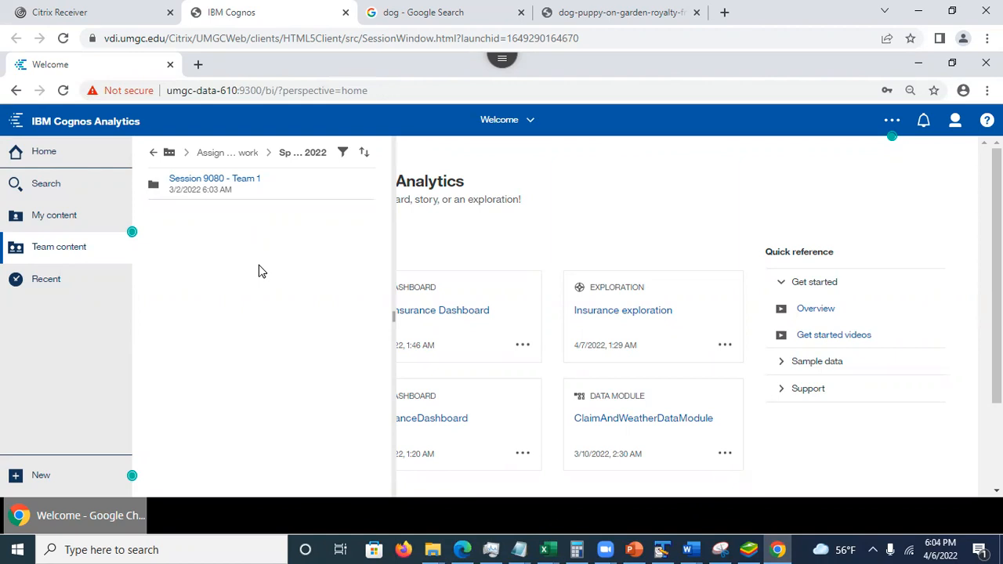
{"action": "left_click", "coordinate": [215, 185]}
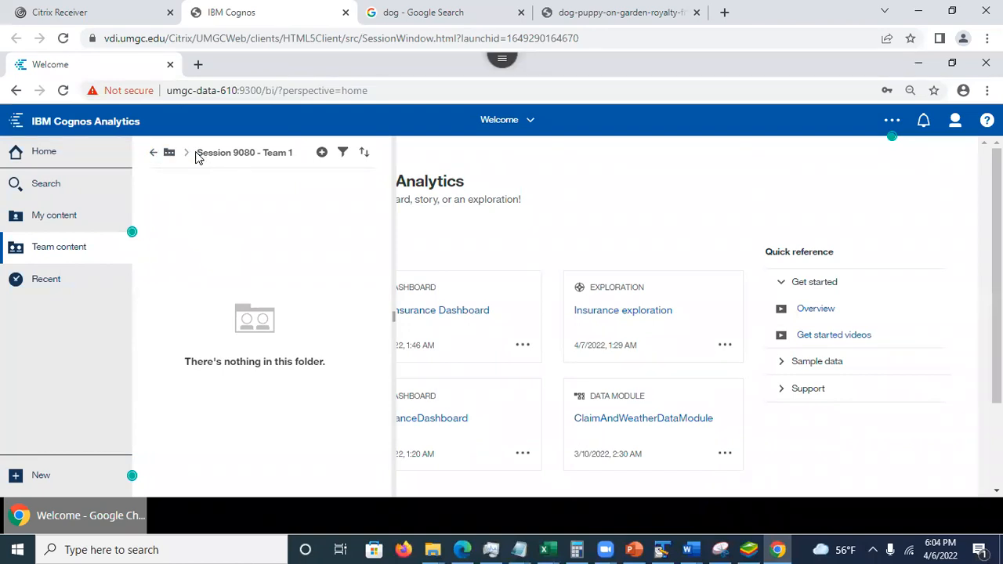
{"action": "left_click", "coordinate": [152, 156]}
{"action": "left_click", "coordinate": [152, 156]}
{"action": "left_click", "coordinate": [152, 156]}
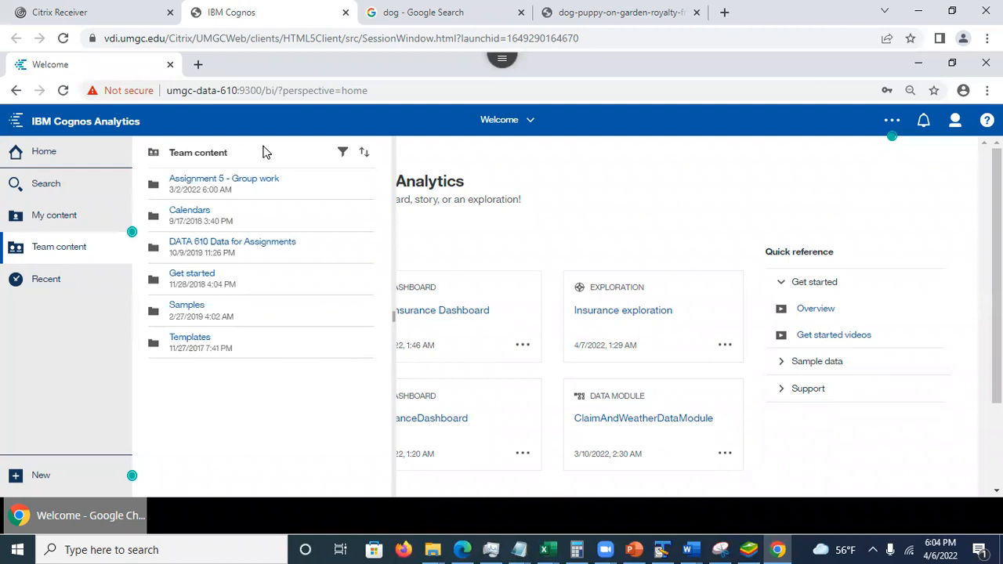
- Copy cars.csv from DATA 610 Data for Assignments, Assignment 5, to Assignment 5 - Group work, Spring 2022, Session 9080 - Team 1
{"action": "left_click", "coordinate": [219, 245]}
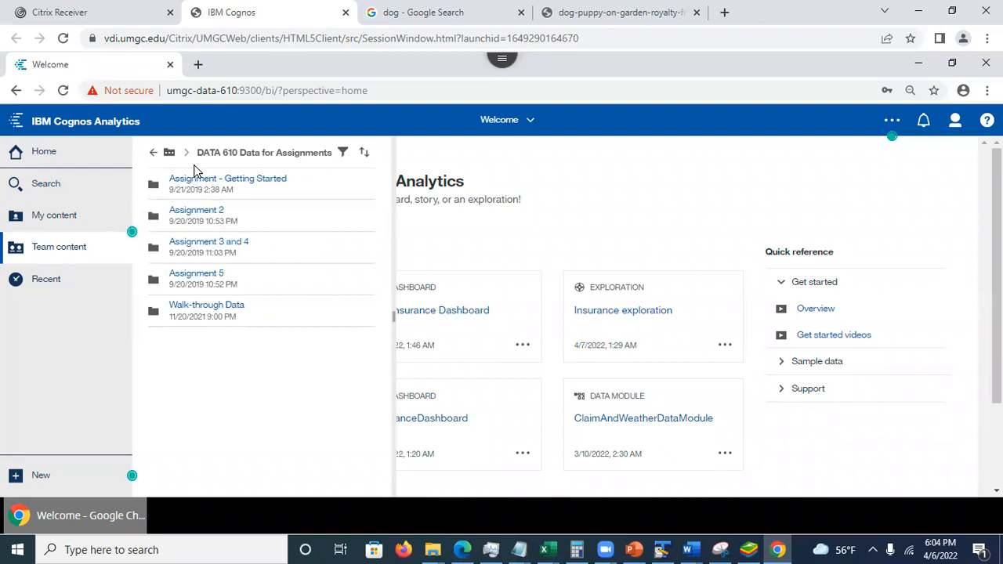
{"action": "left_click", "coordinate": [205, 276]}
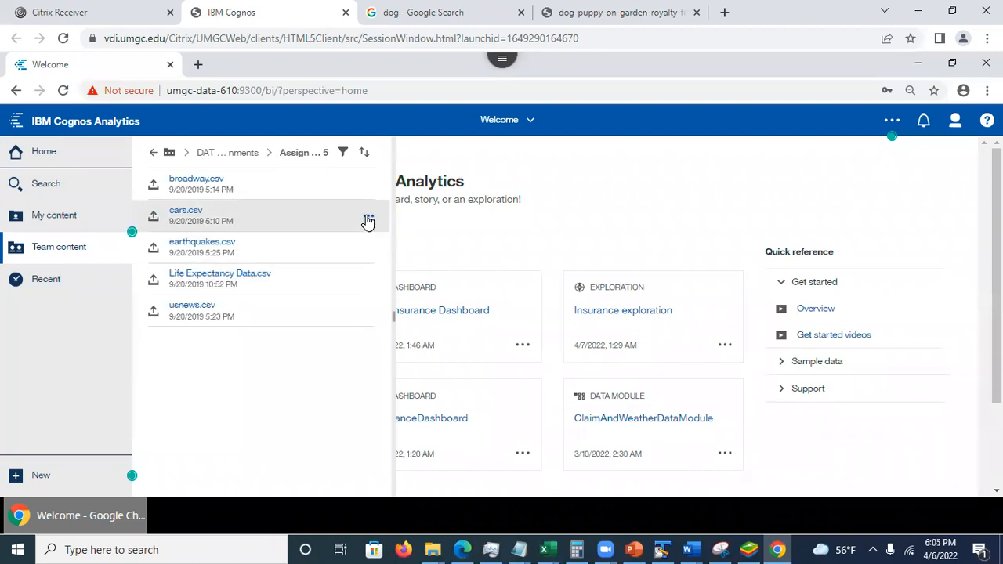
{"action": "left_click", "coordinate": [368, 220]}
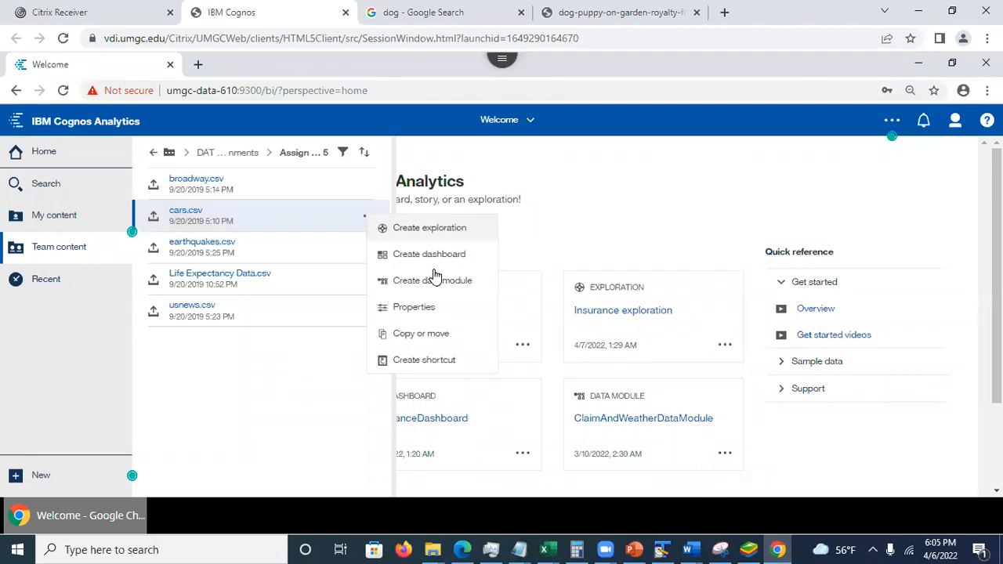
{"action": "left_click", "coordinate": [432, 336]}
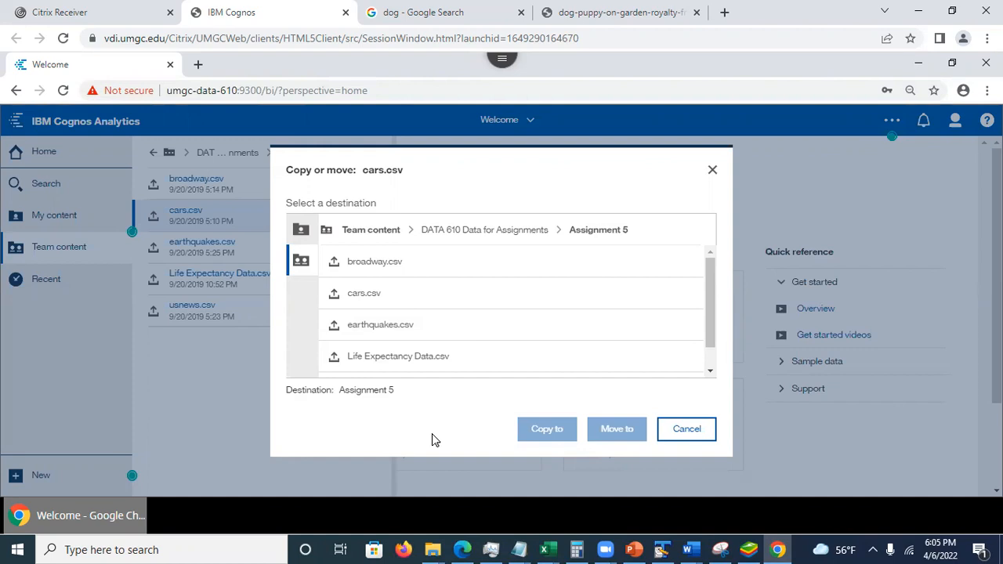
{"action": "left_click", "coordinate": [299, 265]}
{"action": "left_click", "coordinate": [382, 234]}
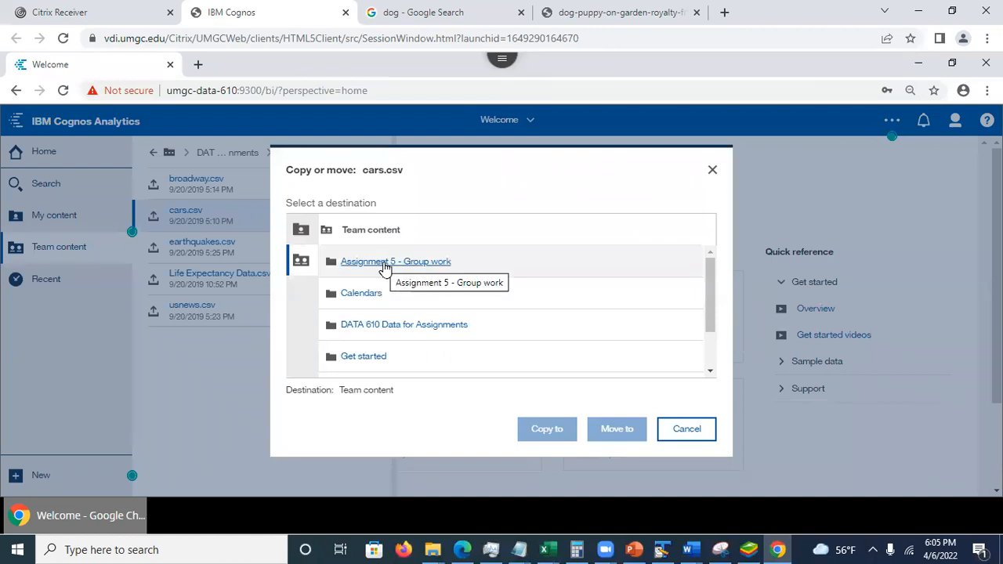
{"action": "left_click", "coordinate": [384, 267]}
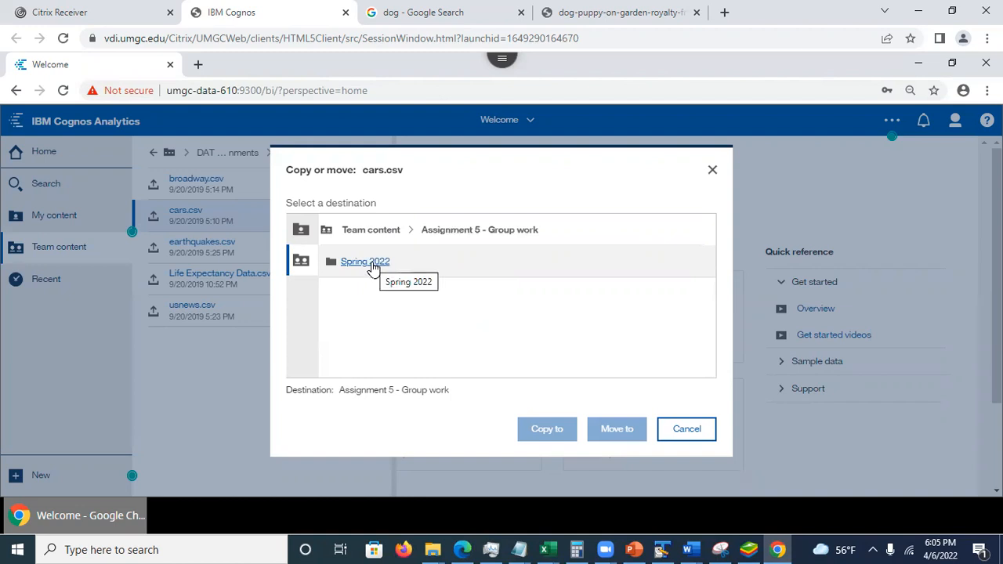
{"action": "left_click", "coordinate": [372, 265]}
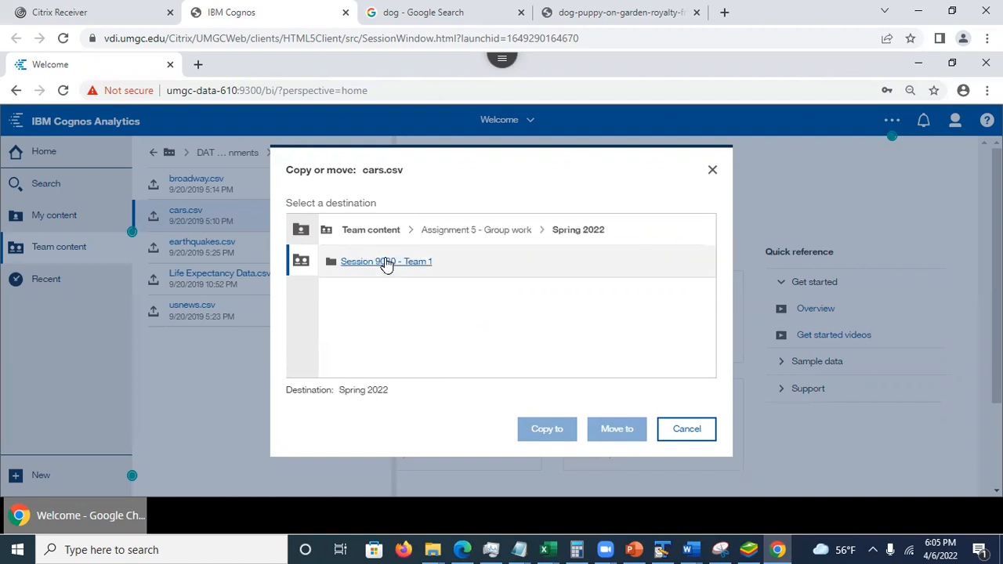
{"action": "left_click", "coordinate": [387, 266]}
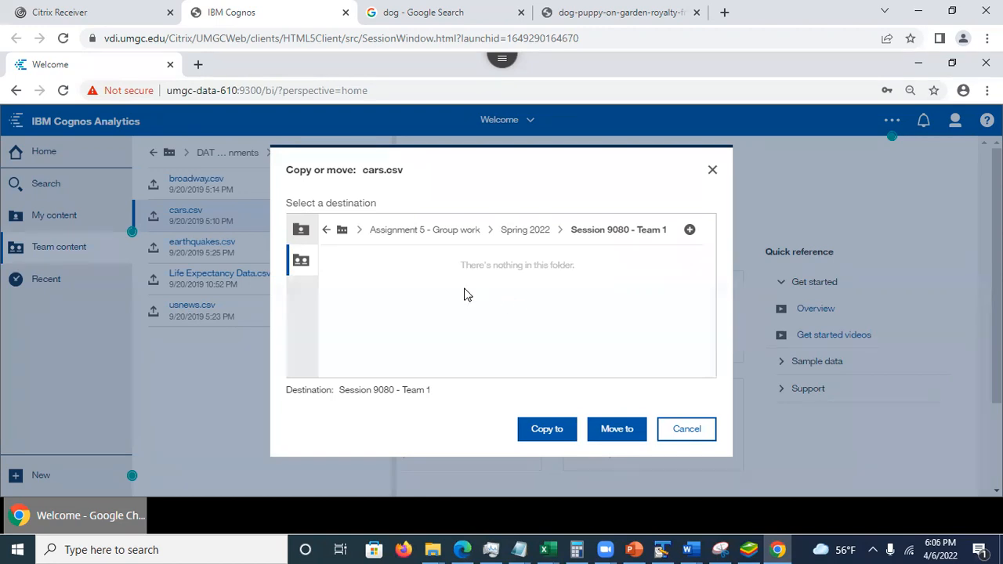
{"action": "left_click", "coordinate": [545, 436]}
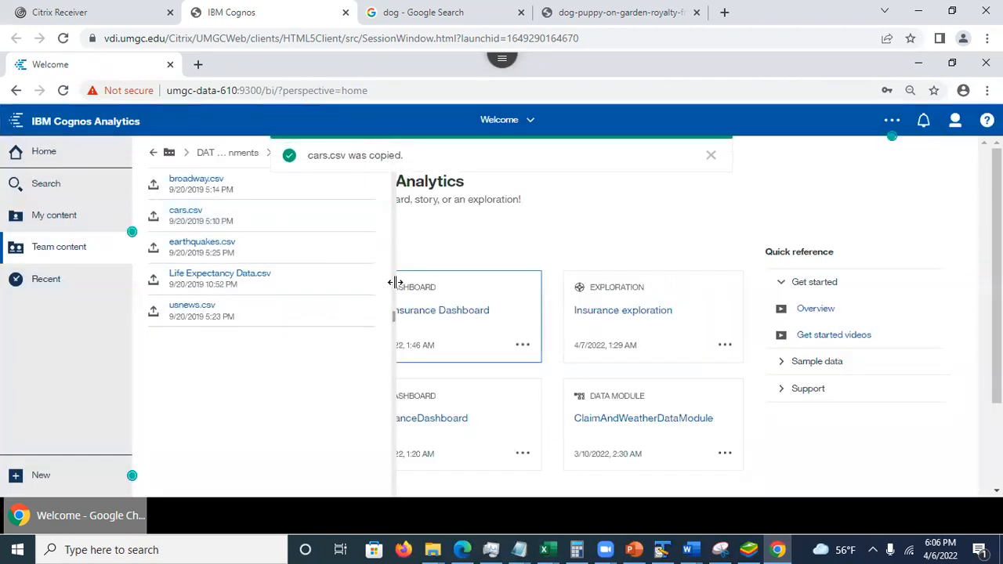
- Create a data module from the cars.csv copy in the Session 9080 - Team 1 group work folder
{"action": "left_click", "coordinate": [155, 153]}
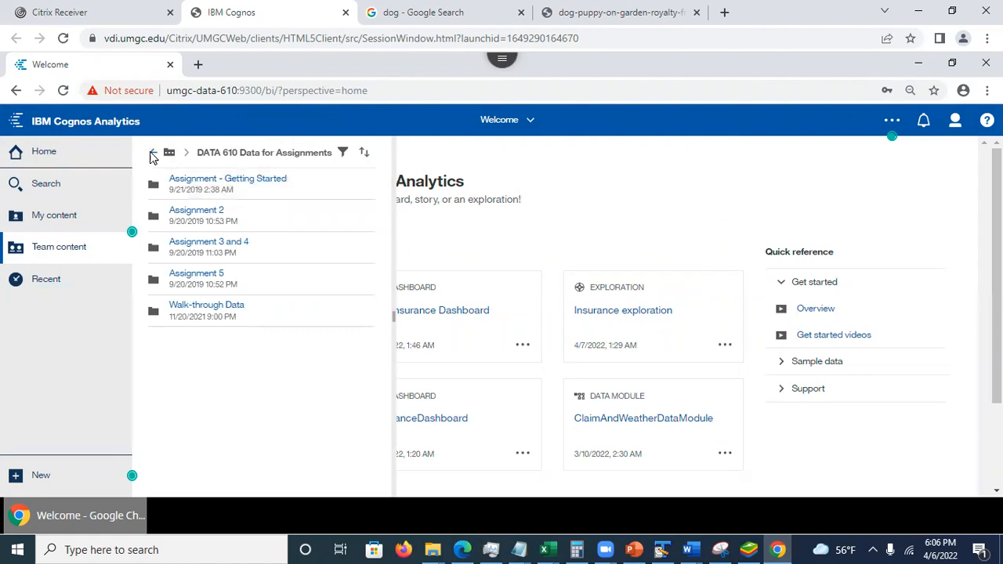
{"action": "left_click", "coordinate": [151, 154]}
{"action": "left_click", "coordinate": [240, 188]}
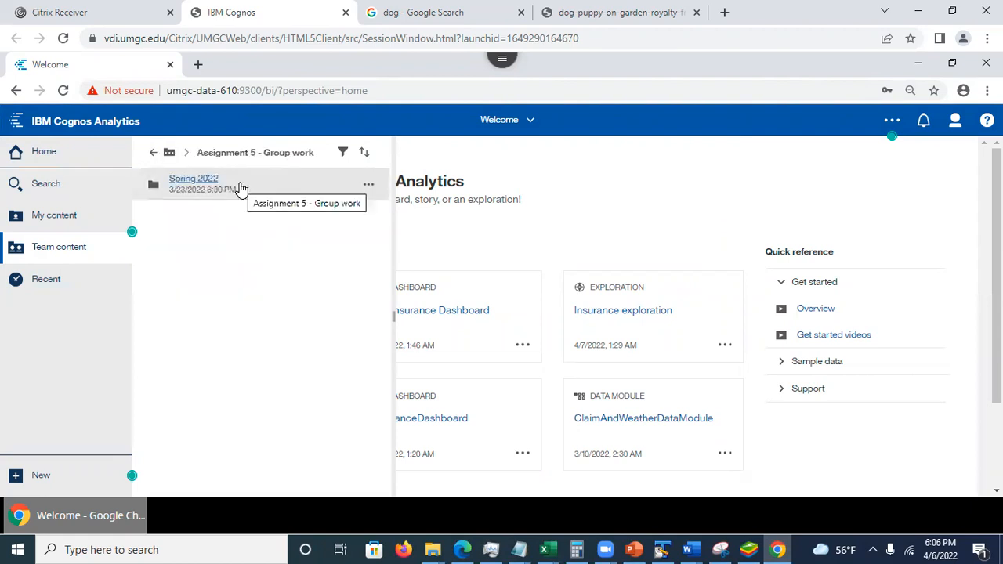
{"action": "left_click", "coordinate": [208, 187]}
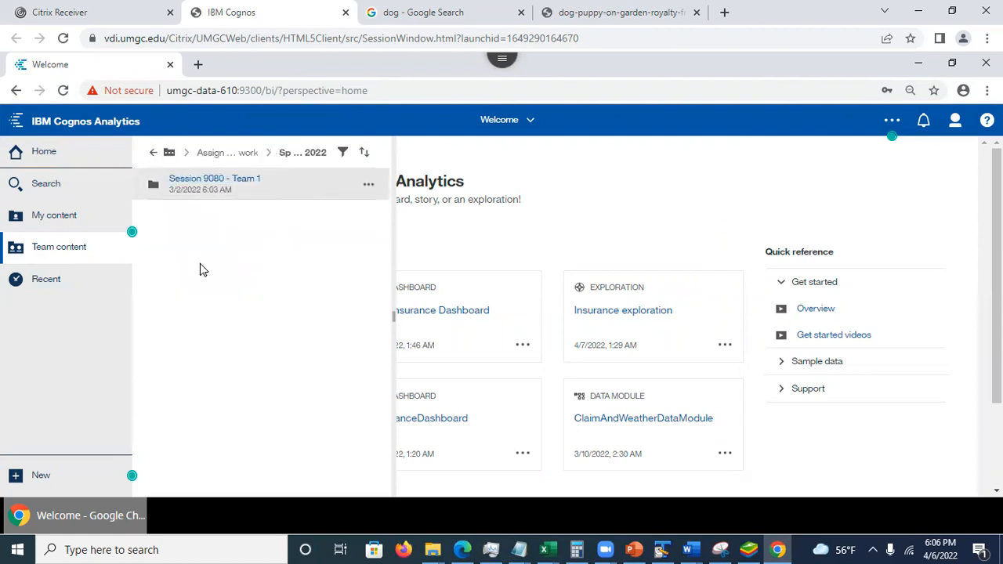
{"action": "left_click", "coordinate": [212, 187]}
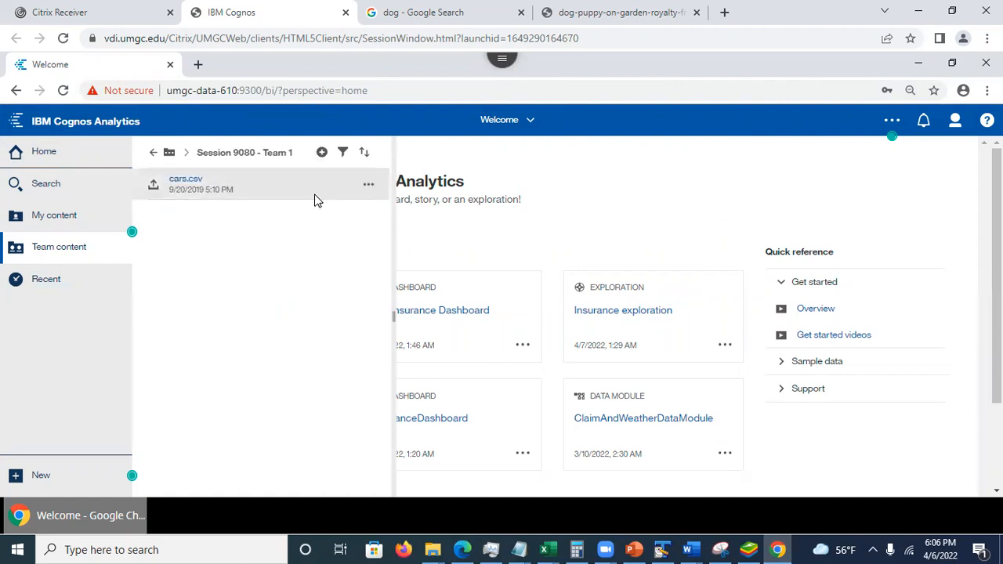
{"action": "left_click", "coordinate": [368, 189]}
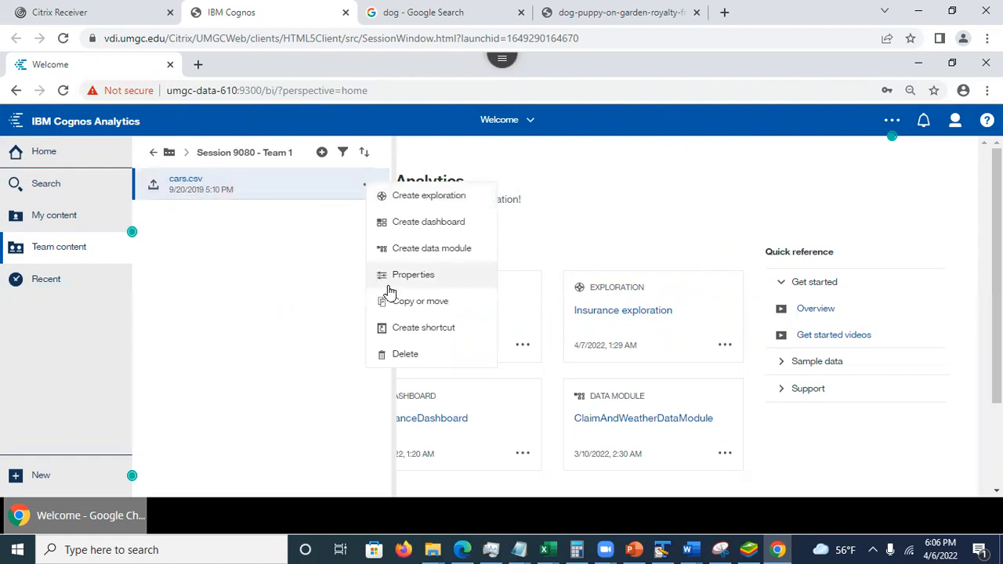
{"action": "left_click", "coordinate": [429, 252]}
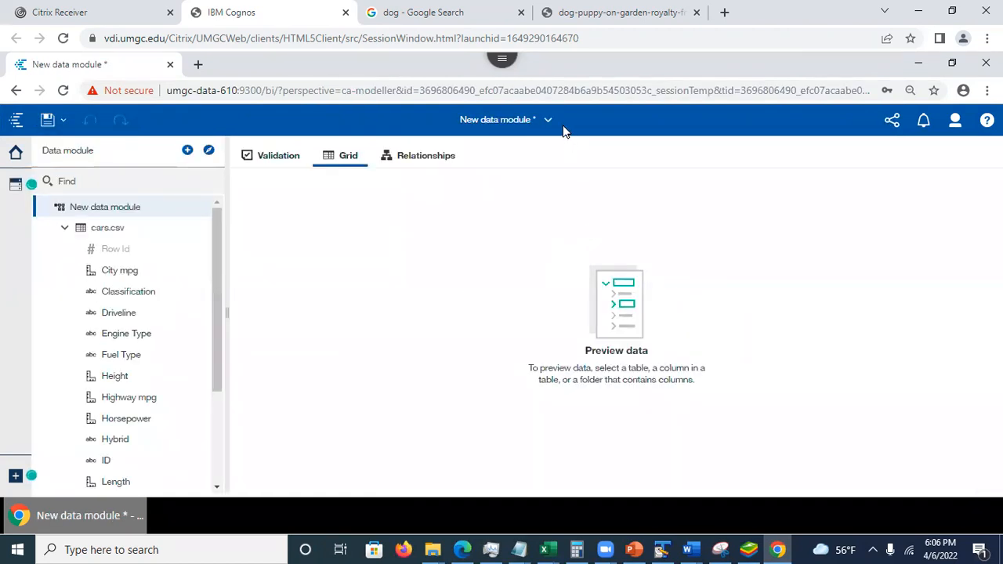
- Save the data module as "cars data module" in Assignment 5 - Group work, Spring 2022, Session 9080 - Team 1
{"action": "left_click", "coordinate": [48, 122]}
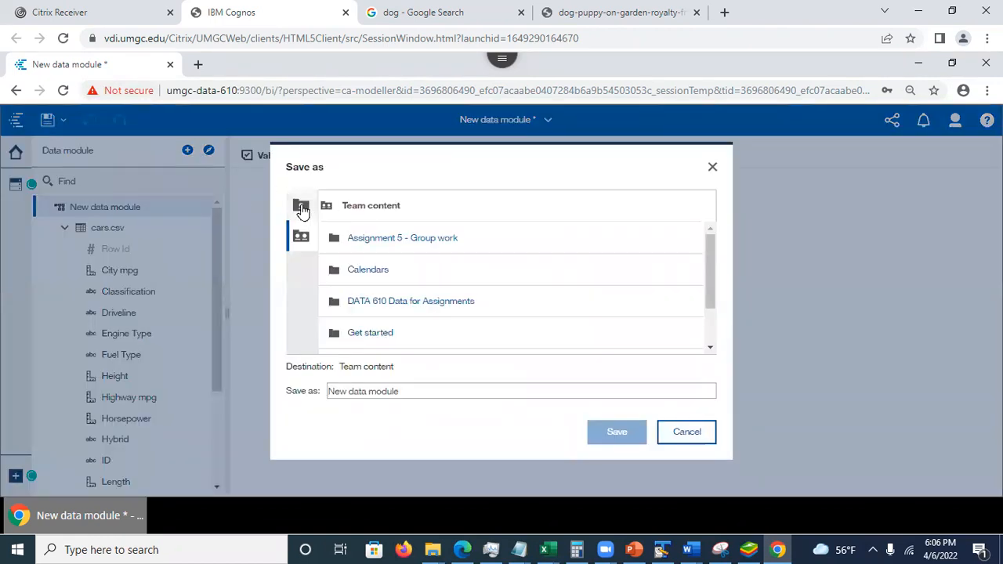
{"action": "left_click", "coordinate": [305, 239]}
{"action": "left_click", "coordinate": [376, 242]}
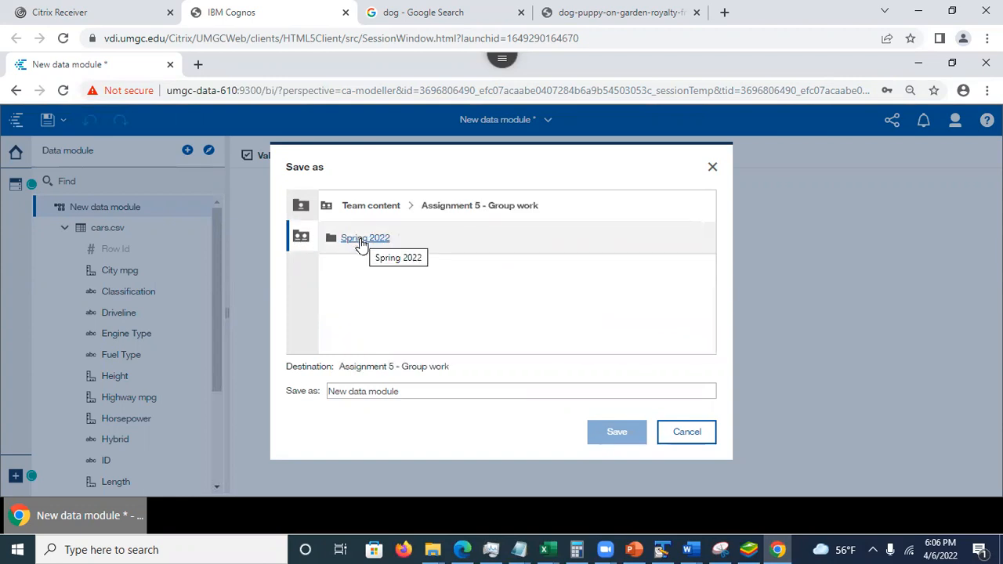
{"action": "left_click", "coordinate": [360, 242]}
{"action": "left_click", "coordinate": [361, 239]}
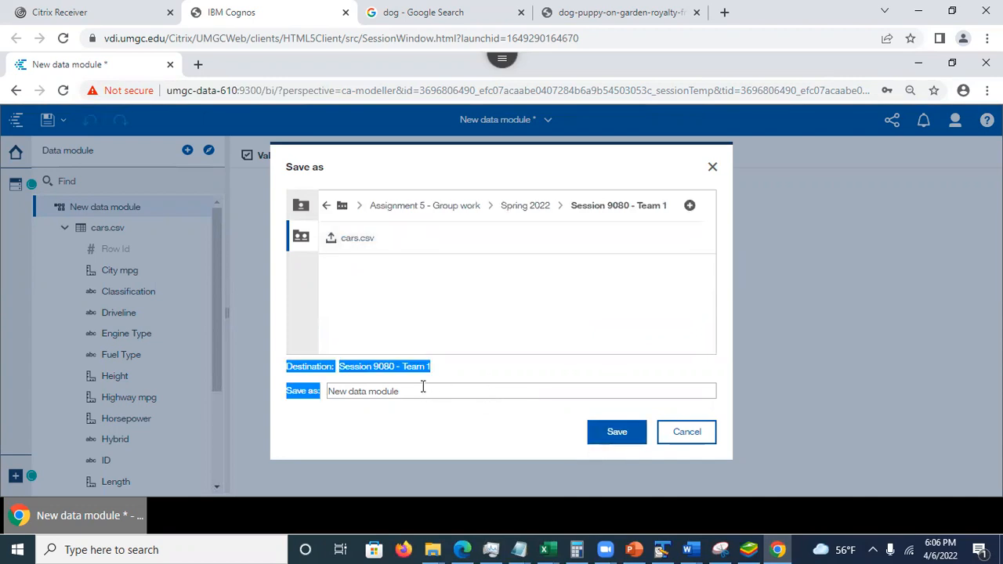
{"action": "left_click_drag", "start_coordinate": [412, 390], "coordinate": [260, 390]}
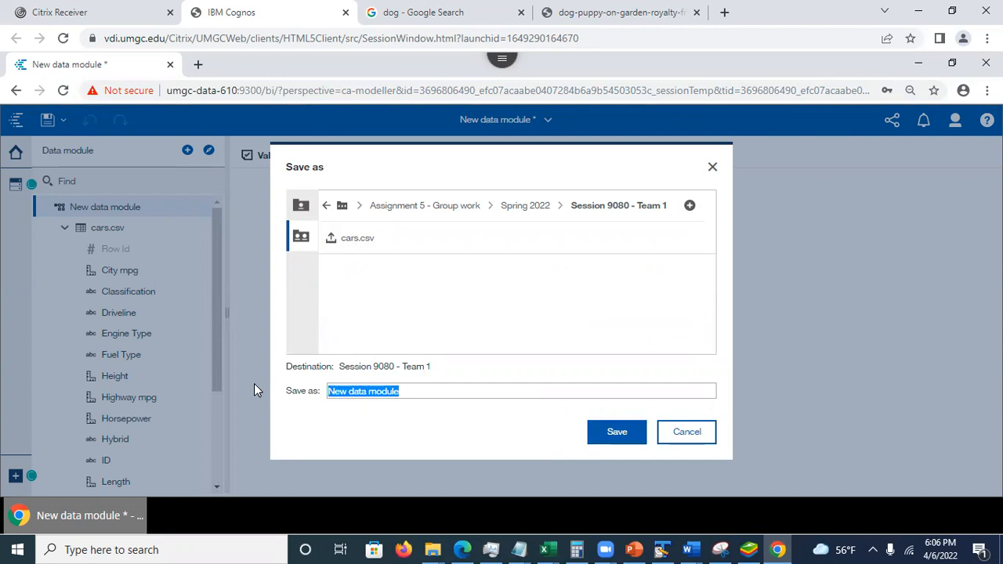
{"action": "type", "text": "cars data module"}
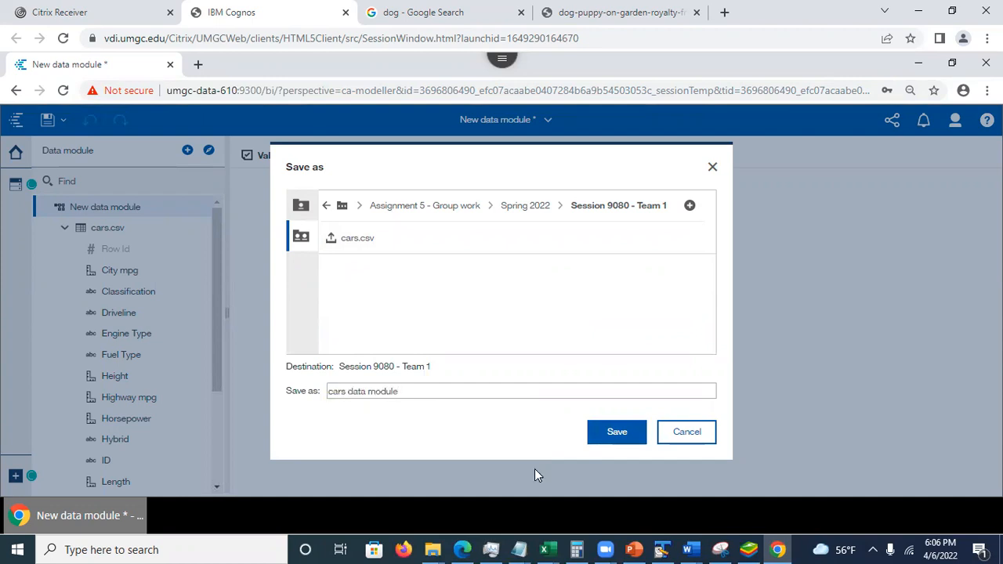
{"action": "left_click", "coordinate": [603, 439]}
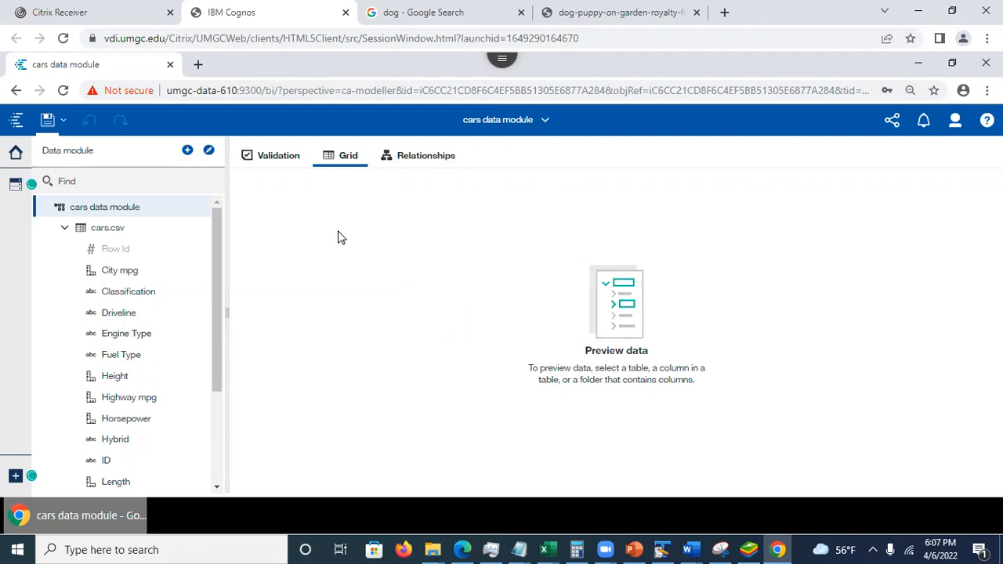
- Close the open cars data module, the Car Insurance Dashboard story and the Car Insurance Dashboard, leaving only the Welcome page
{"action": "left_click", "coordinate": [546, 124]}
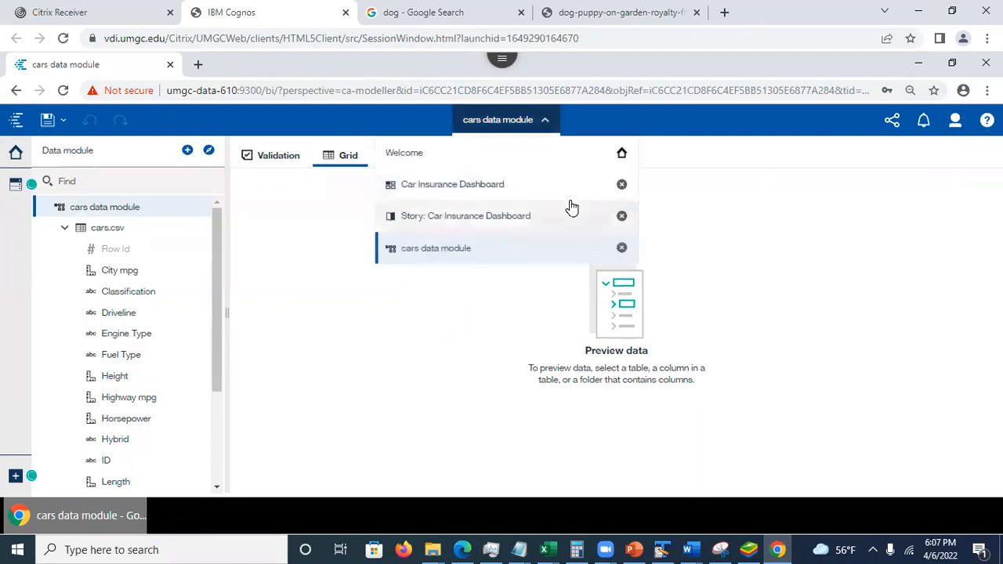
{"action": "left_click", "coordinate": [622, 248]}
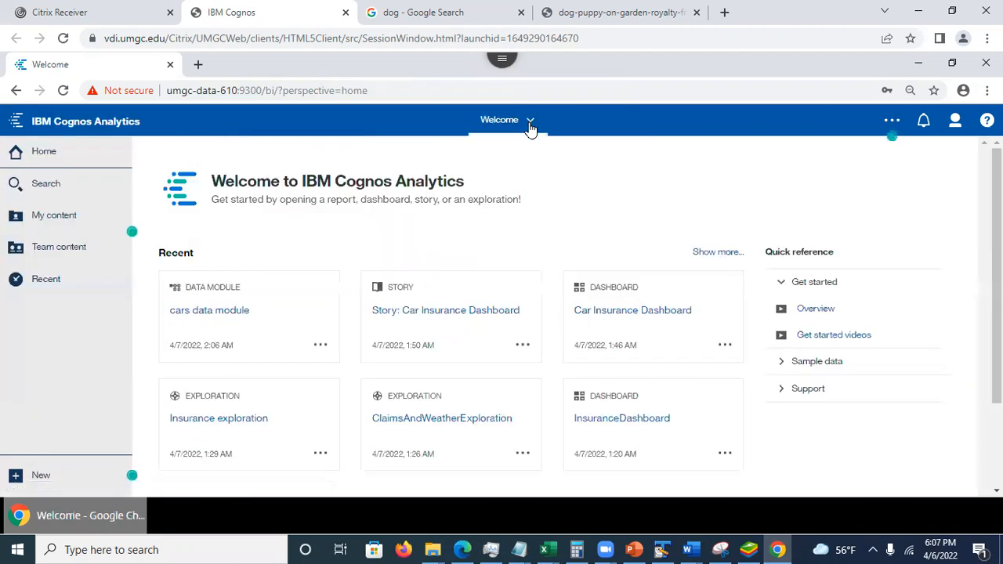
{"action": "left_click", "coordinate": [531, 125]}
{"action": "left_click", "coordinate": [623, 216]}
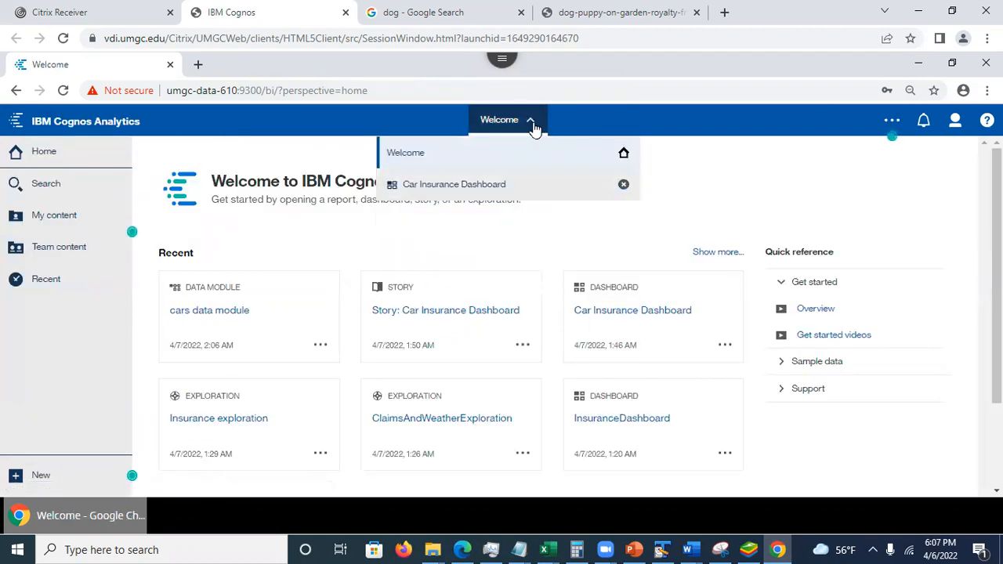
{"action": "left_click", "coordinate": [623, 187]}
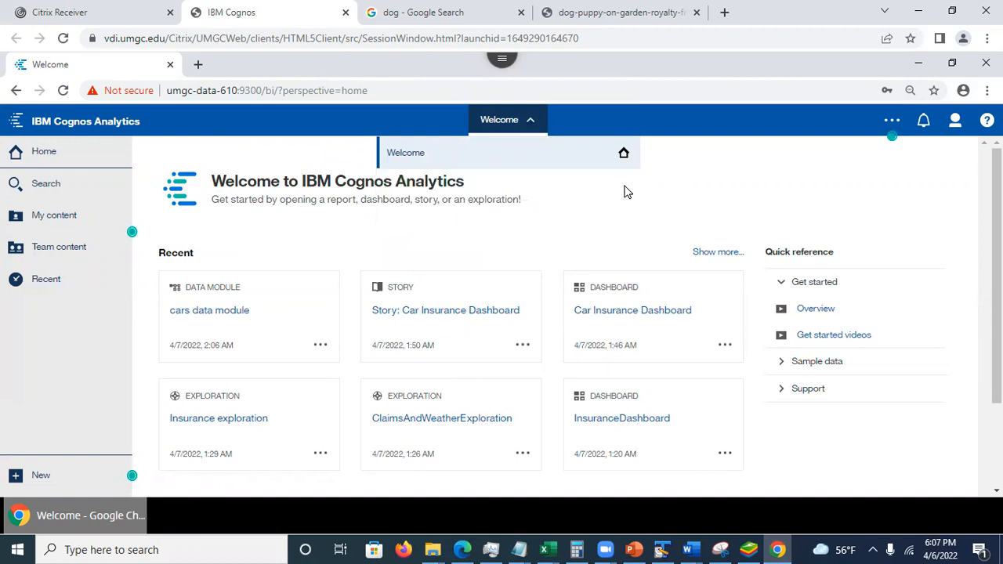
{"action": "left_click", "coordinate": [536, 238]}
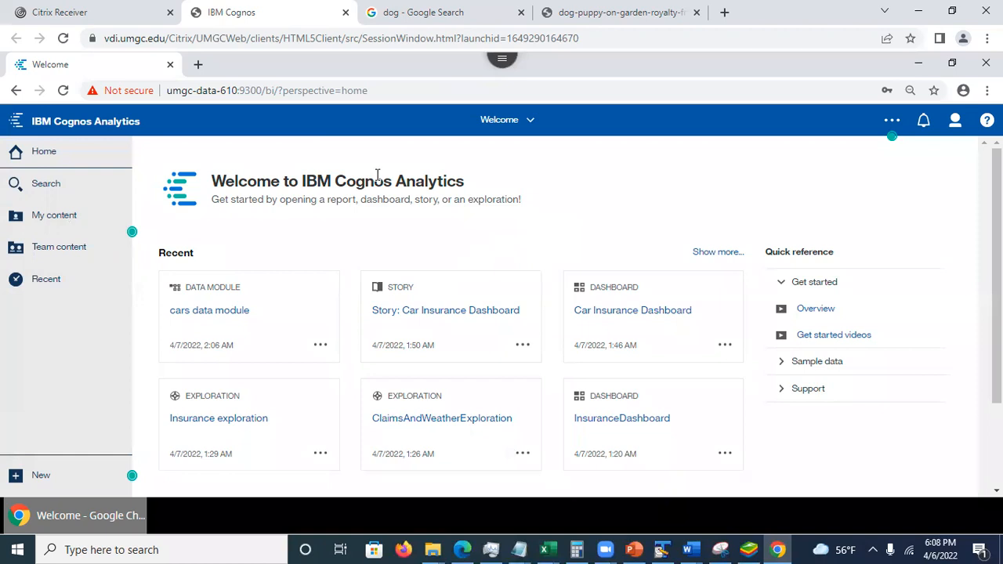
- Sign out of the current account and sign in with the user ID demo2 and the account password
{"action": "left_click", "coordinate": [957, 123]}
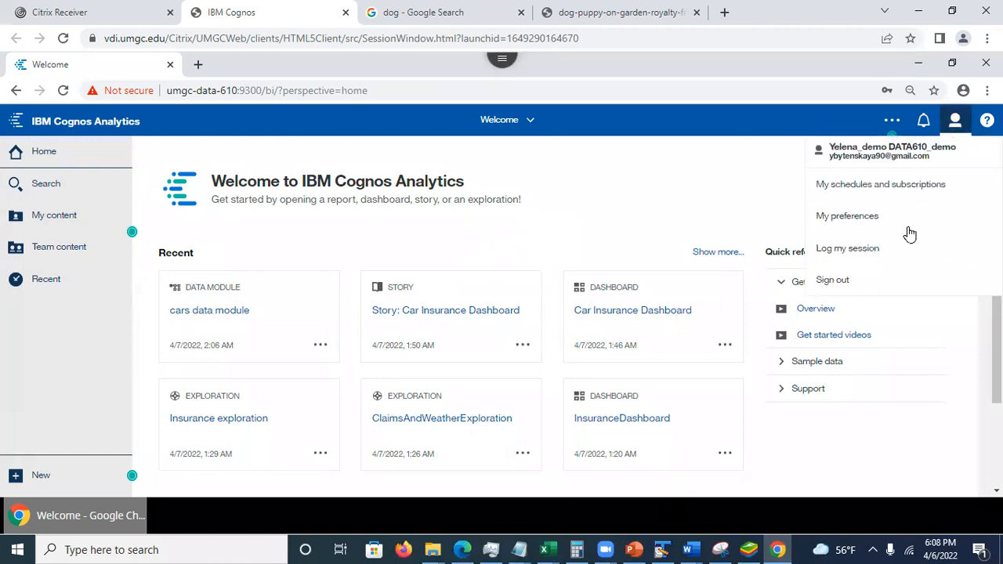
{"action": "left_click", "coordinate": [877, 288]}
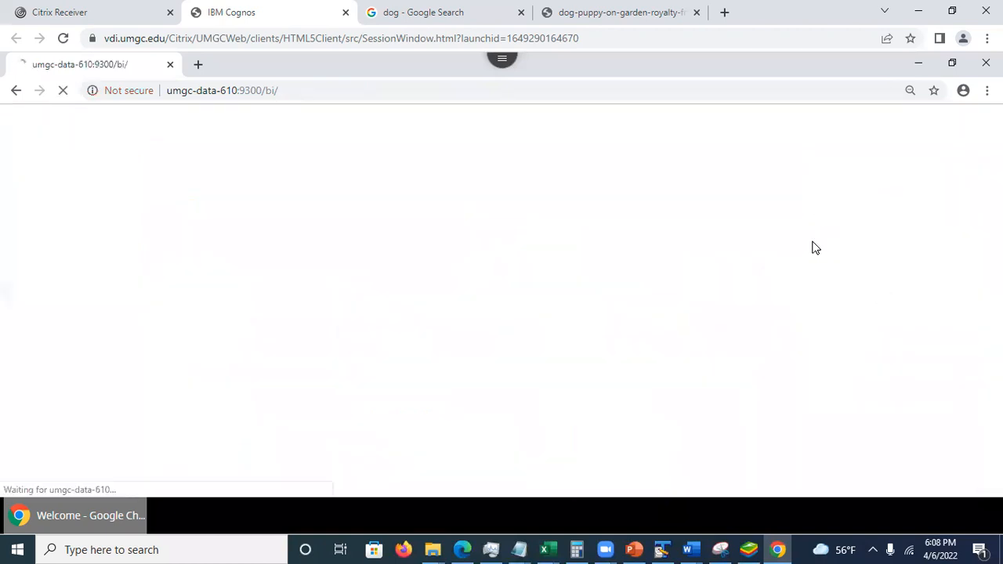
{"action": "type", "text": "demo2"}
{"action": "left_click", "coordinate": [472, 343]}
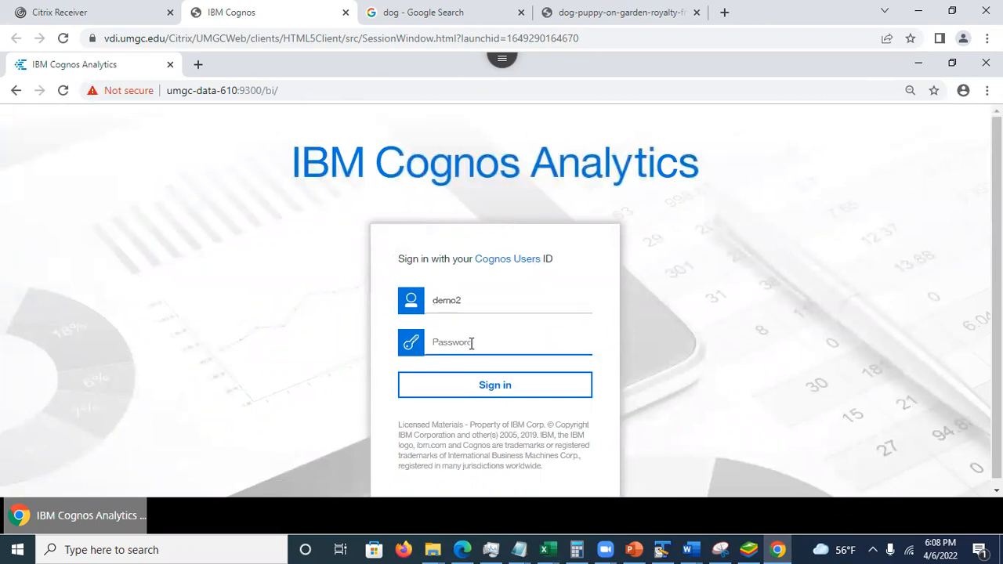
{"action": "type", "text": "44444444"}
{"action": "left_click", "coordinate": [452, 385]}
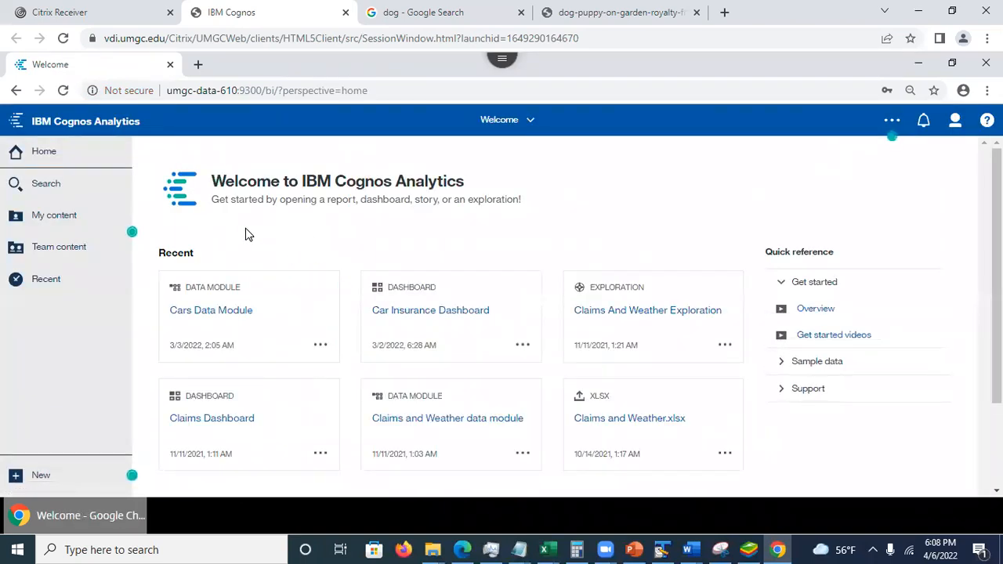
- Create an exploration from the cars data module in the team folder Assignment 5 - Group work, Spring 2022, Session 9080 - Team 1
{"action": "left_click", "coordinate": [53, 250]}
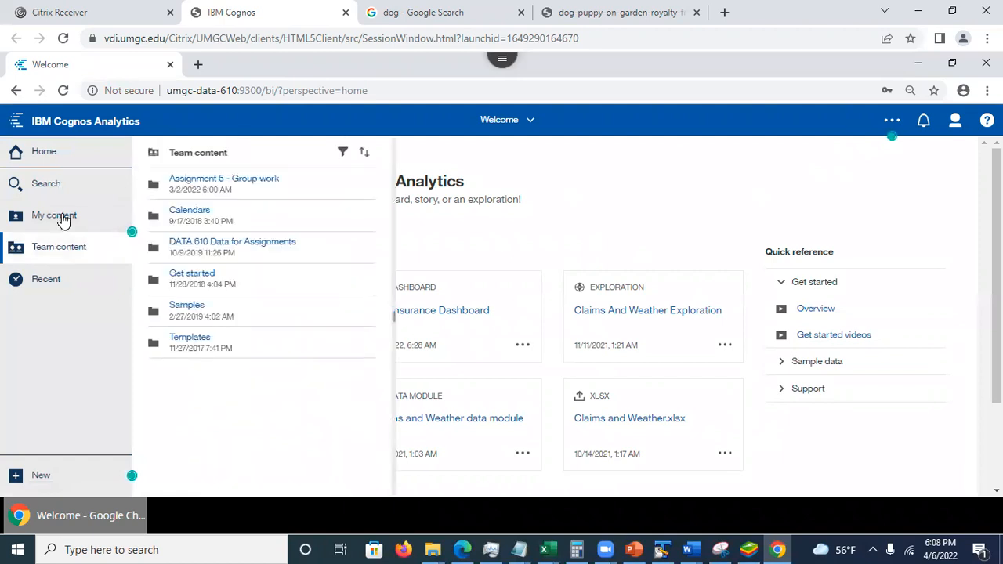
{"action": "left_click", "coordinate": [217, 181]}
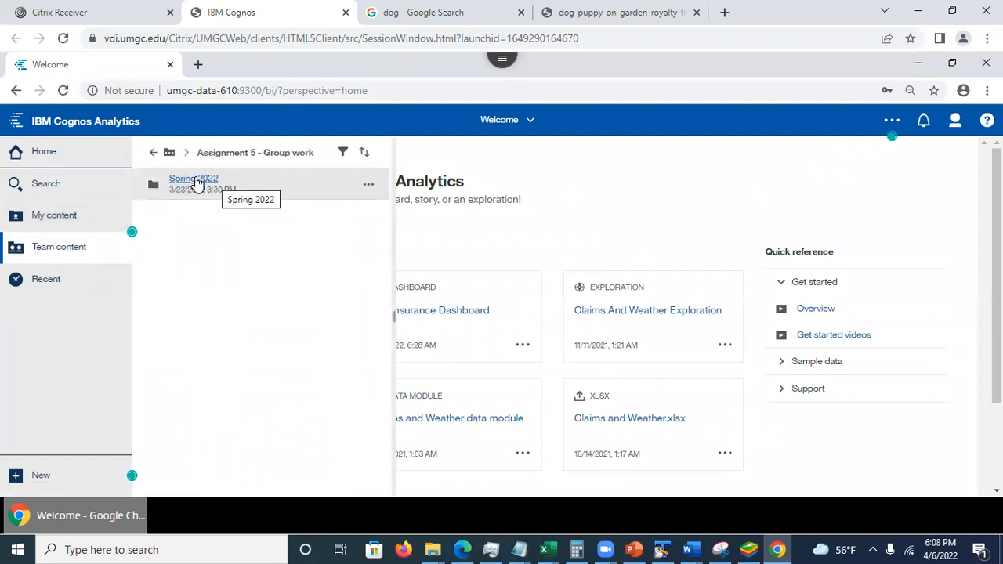
{"action": "left_click", "coordinate": [196, 182]}
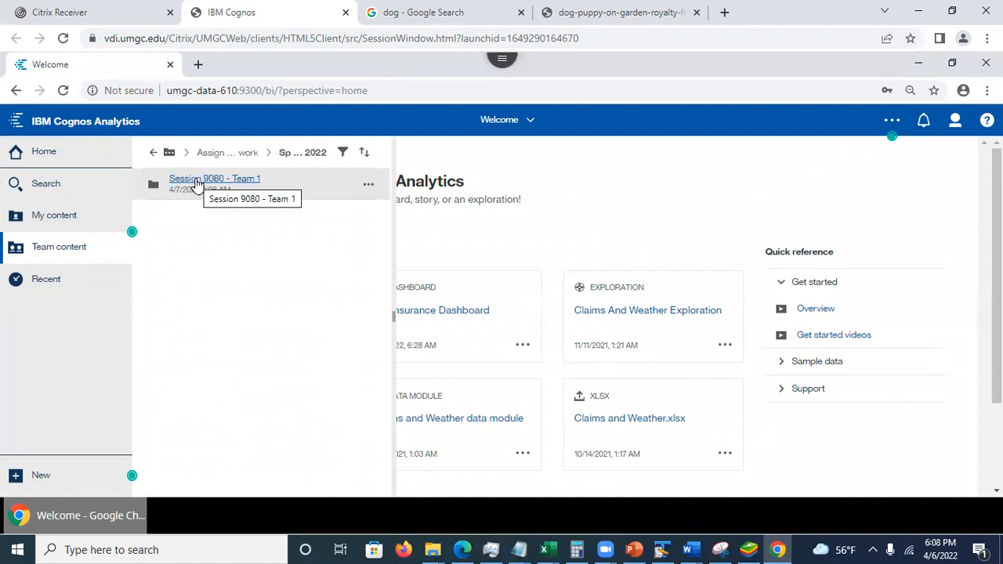
{"action": "left_click", "coordinate": [199, 184]}
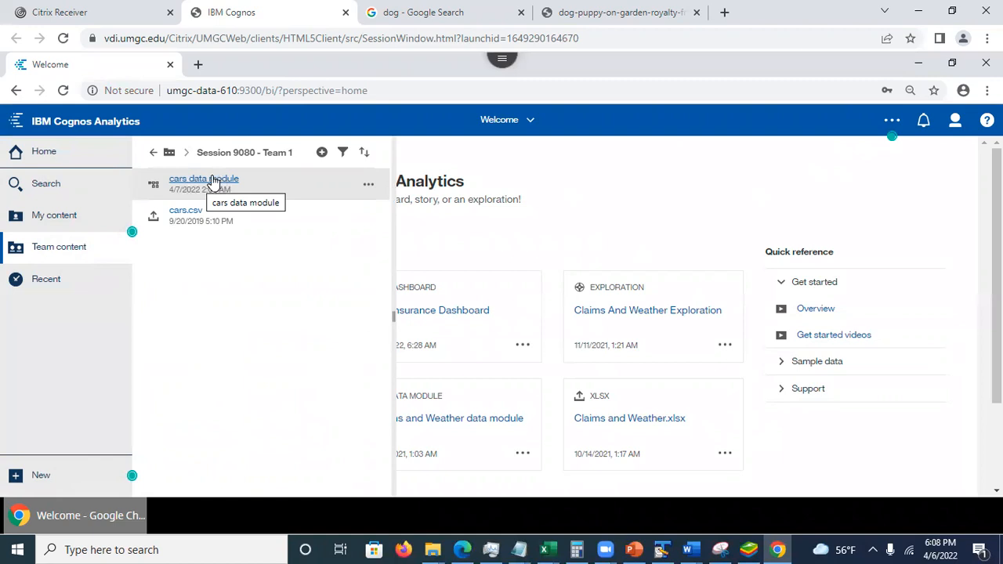
{"action": "left_click", "coordinate": [368, 190]}
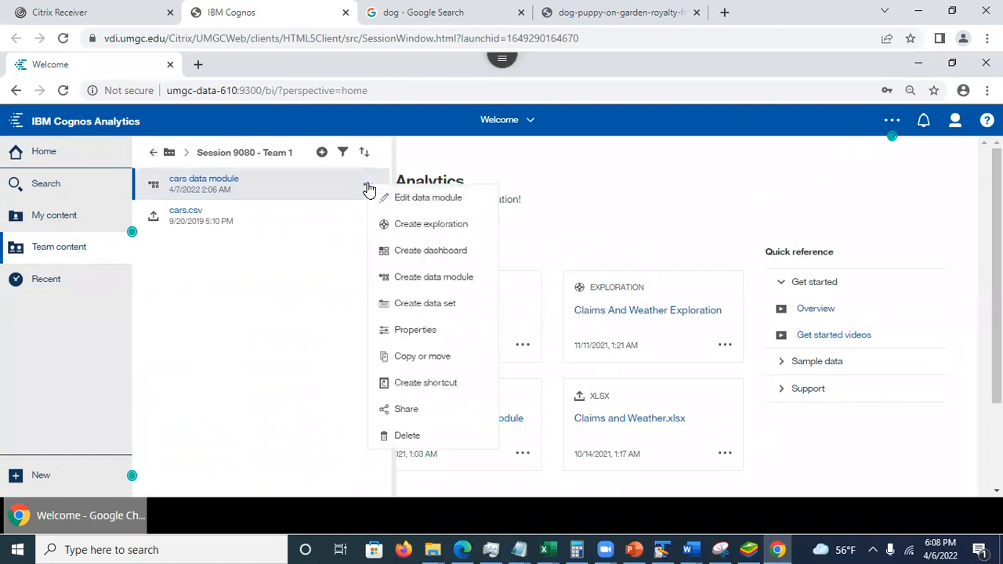
{"action": "left_click", "coordinate": [408, 226]}
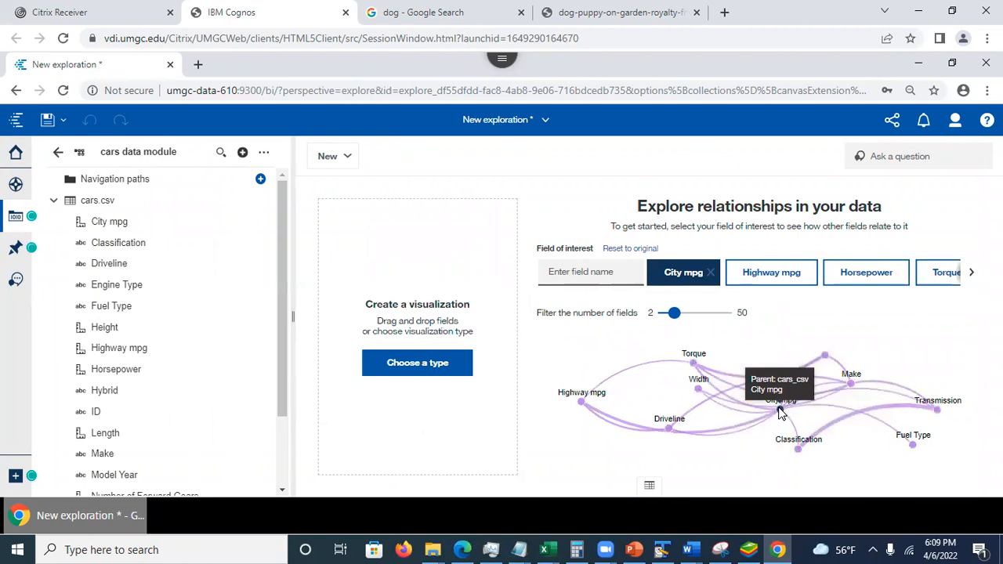
- Select City mpg in the relationship diagram and add its driver analysis visualization to the exploration
{"action": "left_click", "coordinate": [780, 411]}
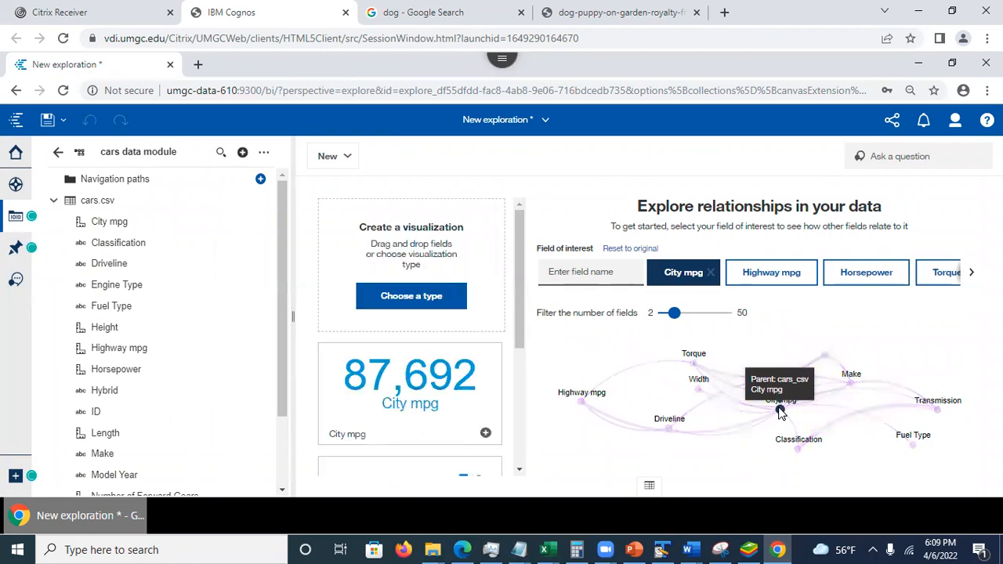
{"action": "left_click_drag", "start_coordinate": [522, 307], "coordinate": [525, 383]}
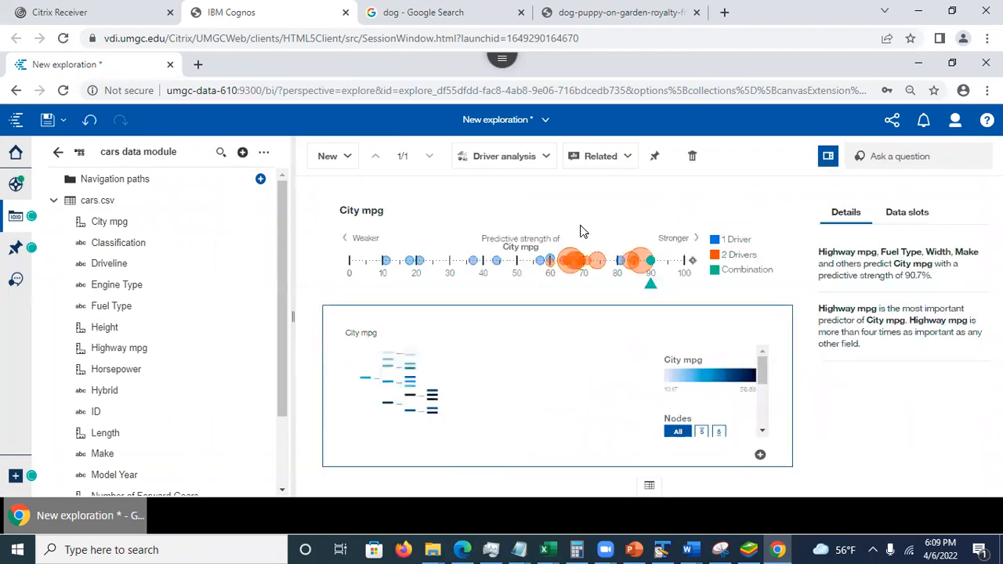
{"action": "left_click", "coordinate": [544, 122]}
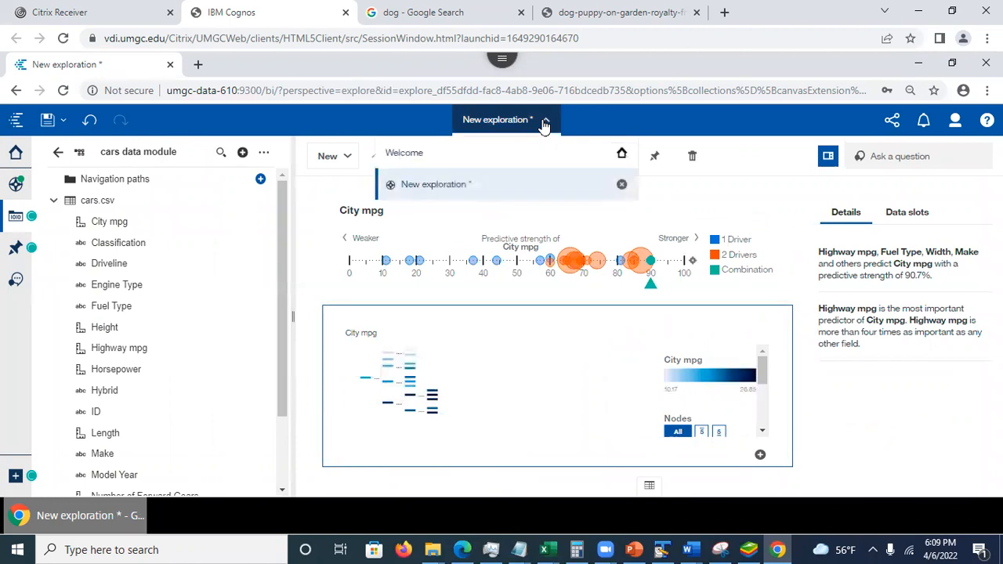
- Save the exploration as "Cars Exploration" in Assignment 5 - Group work, Spring 2022, Session 9080 - Team 1
{"action": "left_click", "coordinate": [47, 119]}
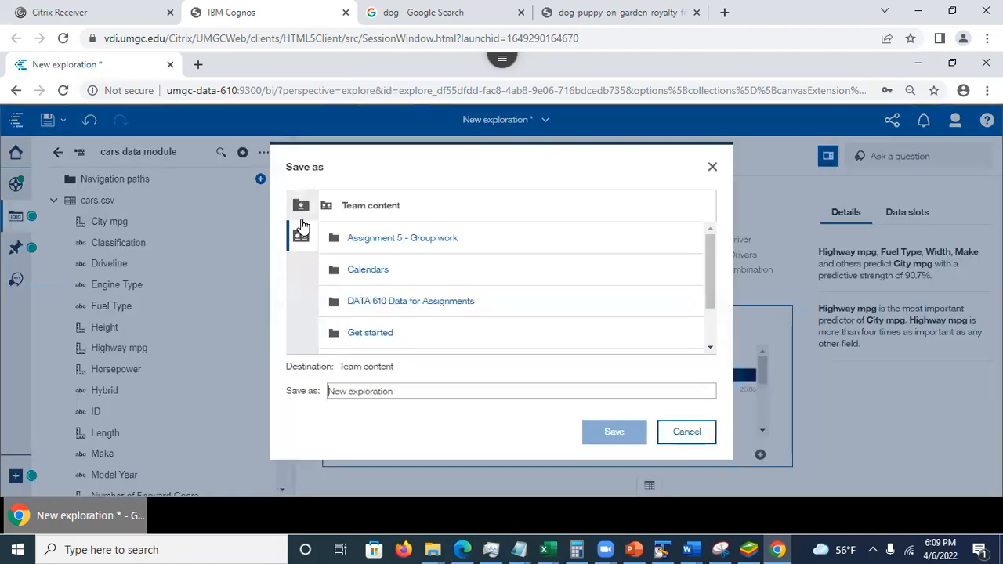
{"action": "left_click", "coordinate": [371, 245]}
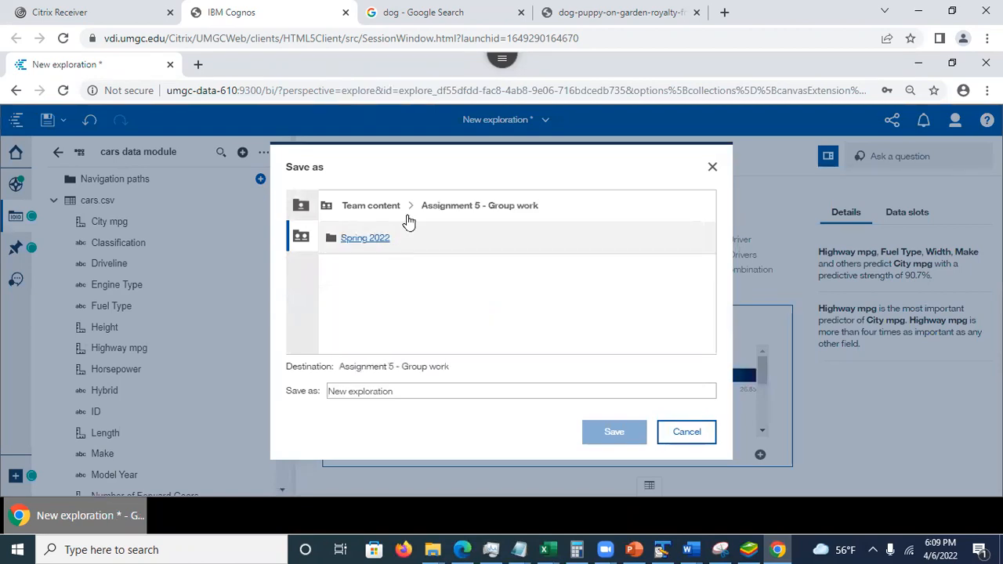
{"action": "left_click", "coordinate": [365, 246]}
{"action": "left_click", "coordinate": [373, 244]}
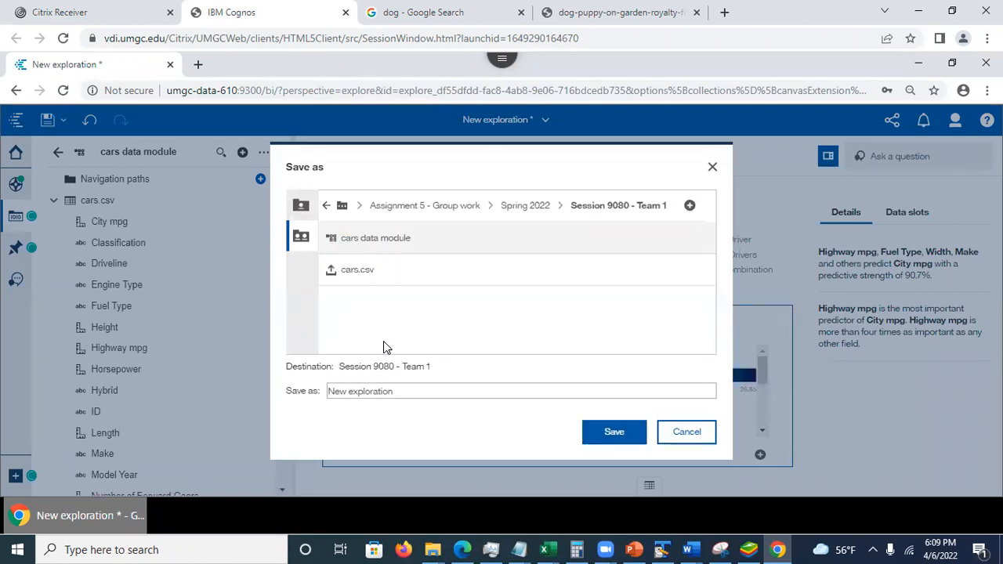
{"action": "left_click", "coordinate": [409, 393]}
{"action": "key", "text": "ctrl+a"}
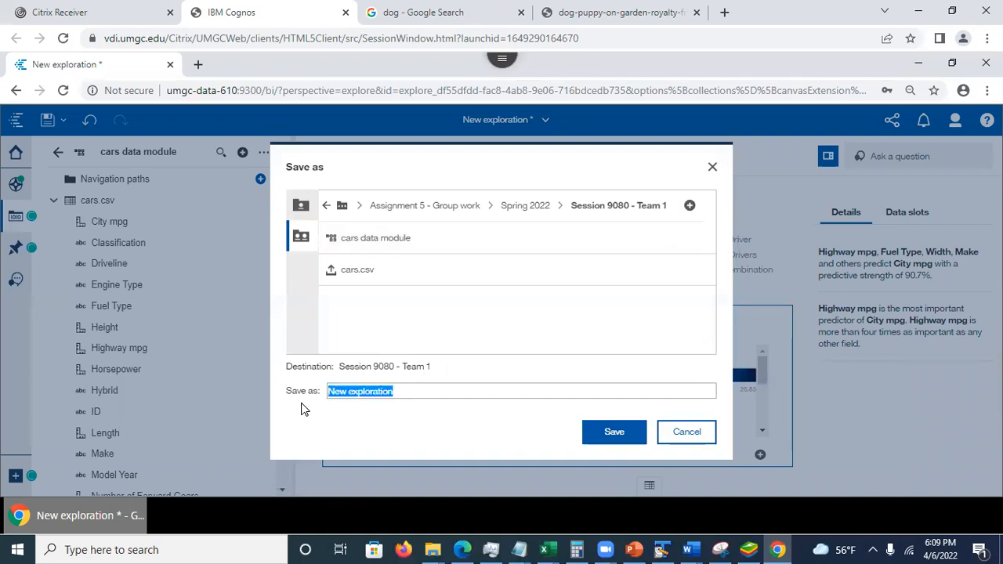
{"action": "type", "text": "Cars"}
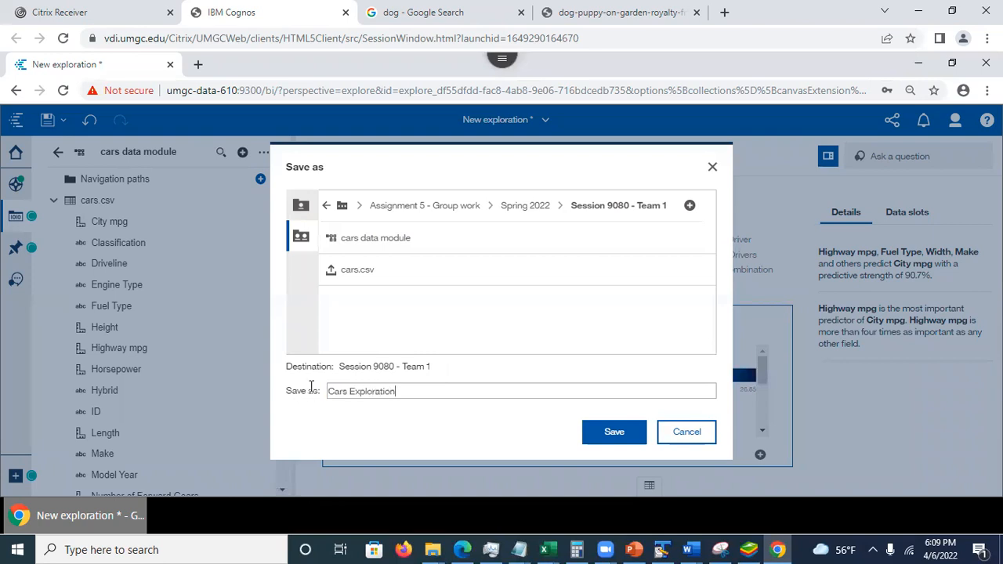
{"action": "left_click", "coordinate": [605, 435]}
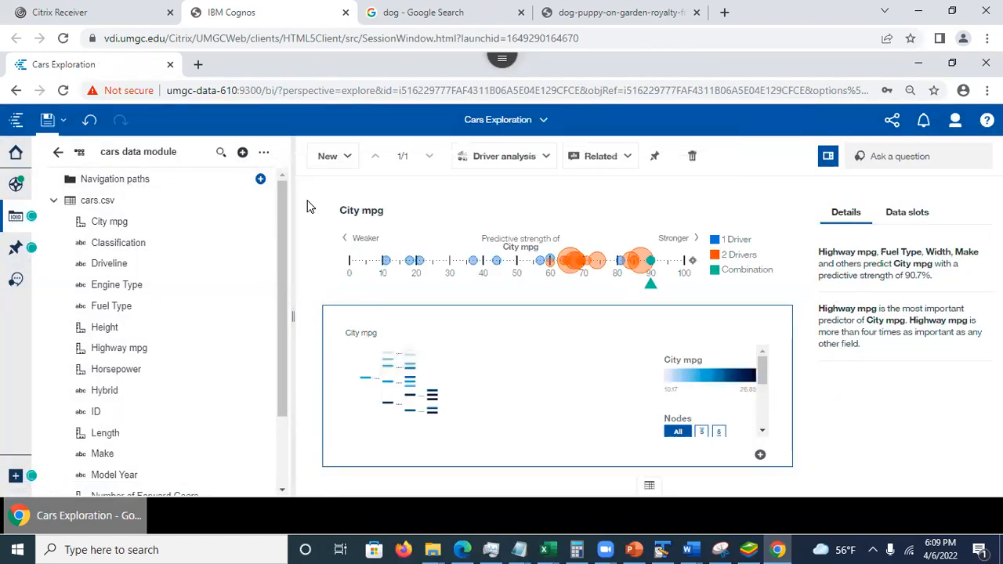
- Close Cars Exploration and check the contents of the Session 9080 - Team 1 folder in the team content
{"action": "left_click", "coordinate": [543, 122]}
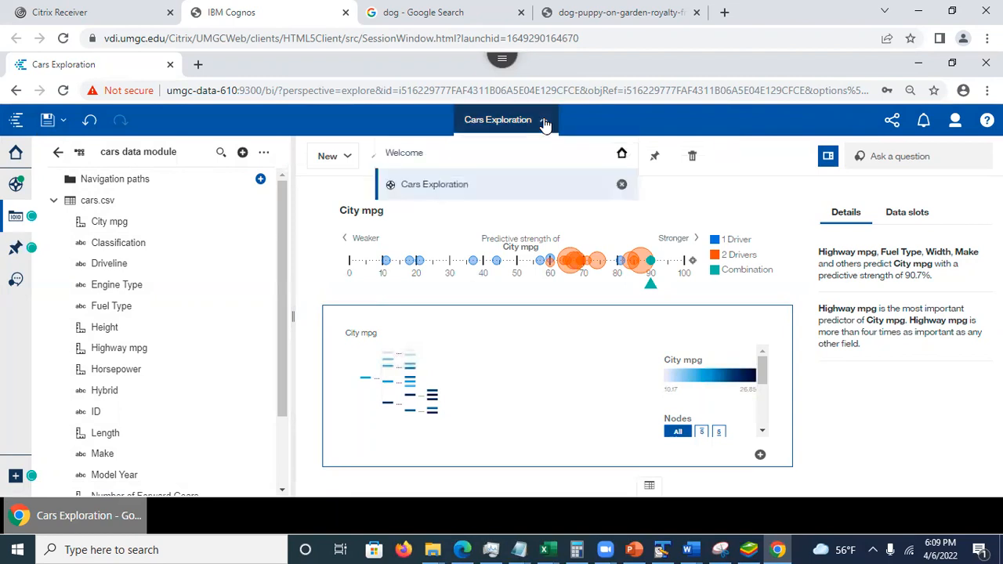
{"action": "left_click", "coordinate": [621, 186]}
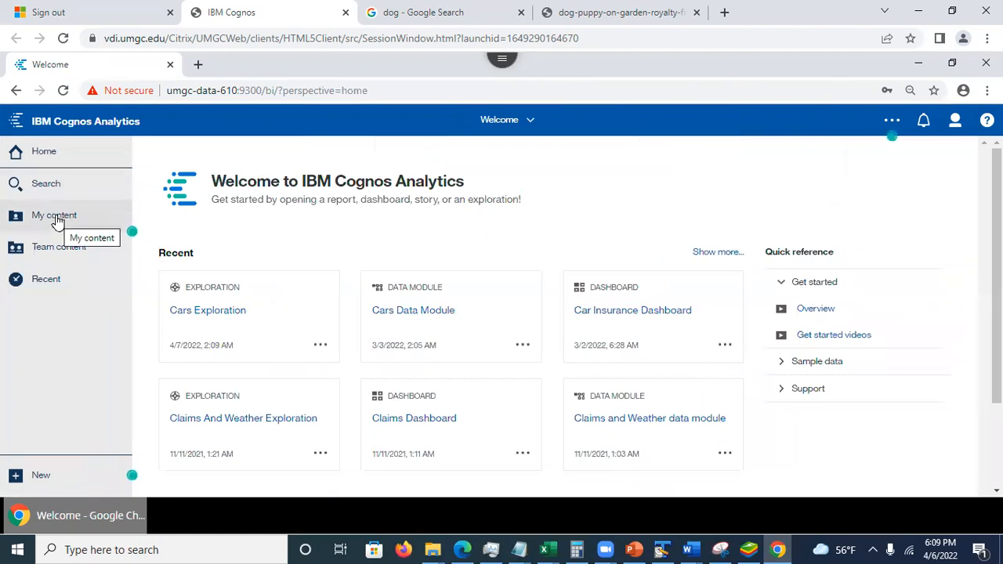
{"action": "left_click", "coordinate": [55, 249]}
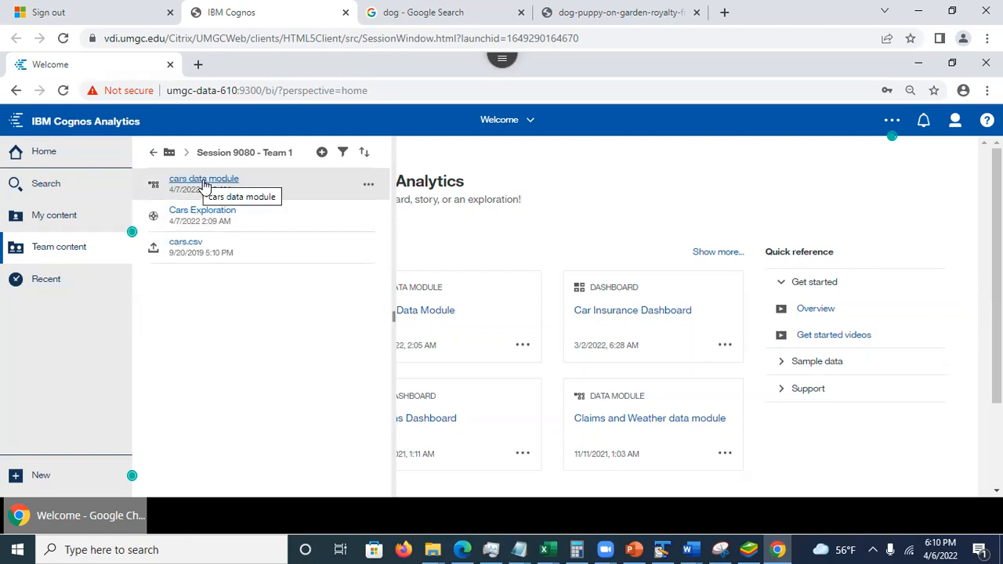
{"action": "left_click", "coordinate": [585, 154]}
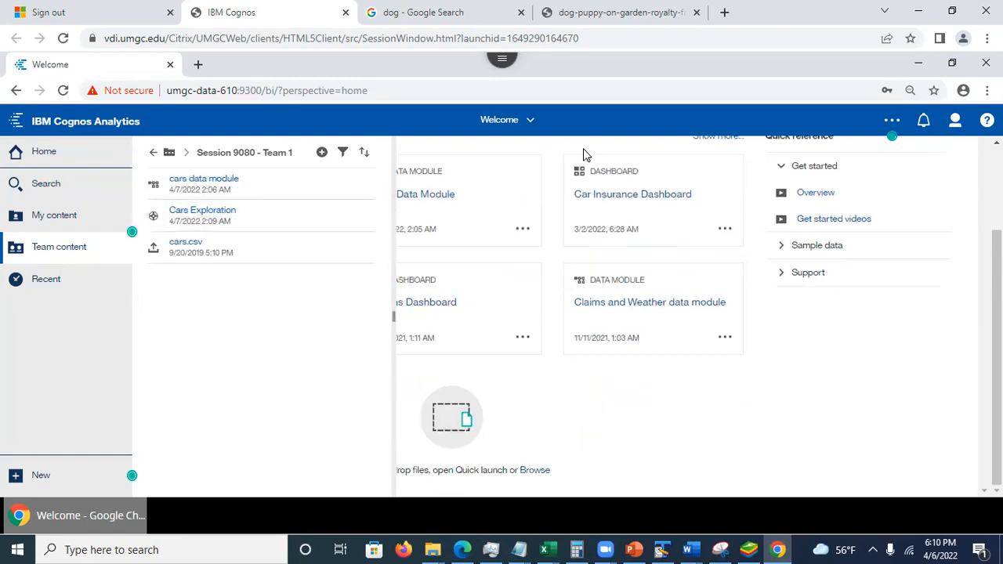
- Sign out of the demo2 account and sign in with the user ID demo3 and the account password
{"action": "left_click", "coordinate": [961, 124]}
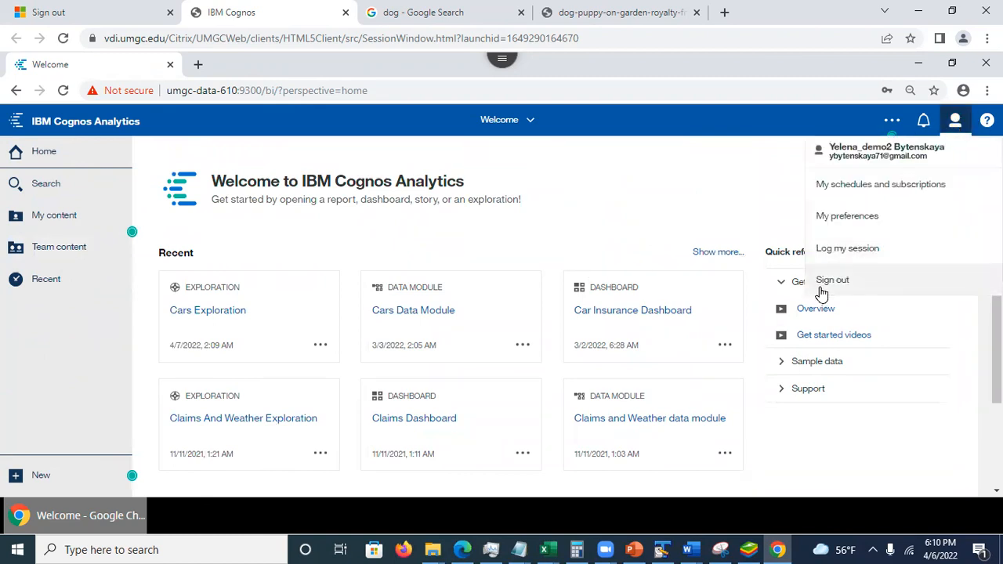
{"action": "left_click", "coordinate": [829, 287]}
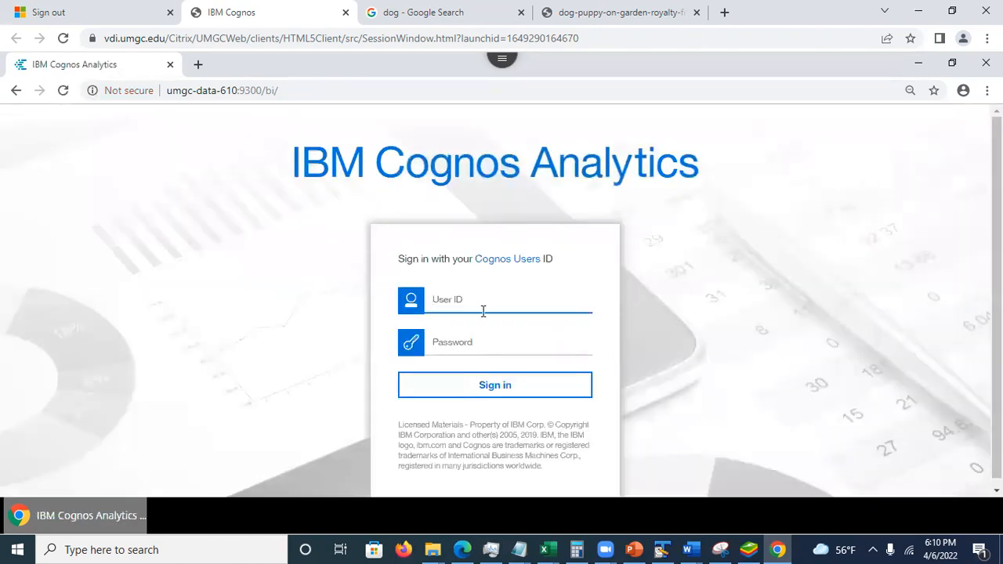
{"action": "type", "text": "demo3"}
{"action": "left_click", "coordinate": [456, 343]}
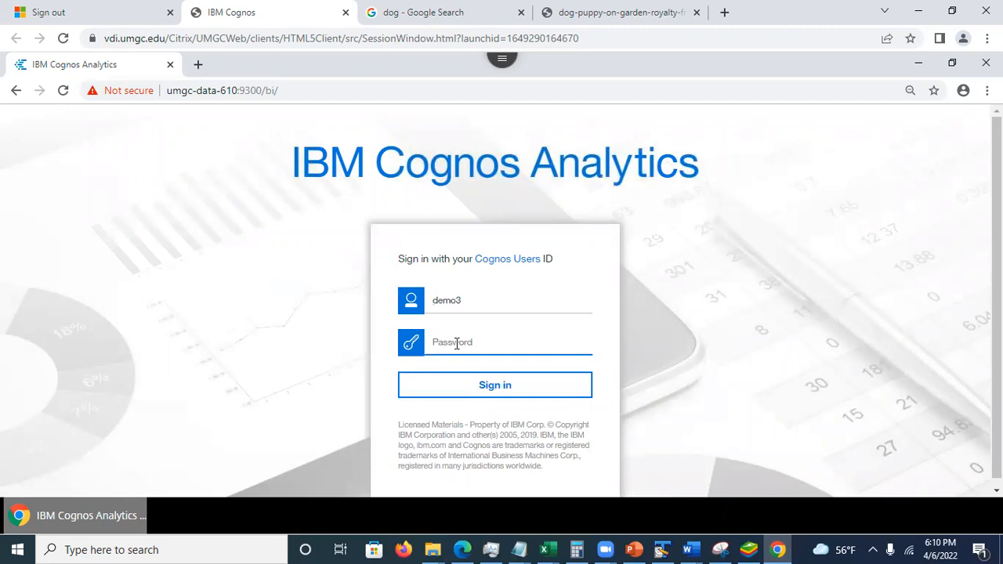
{"action": "type", "text": "•"}
{"action": "left_click", "coordinate": [468, 384]}
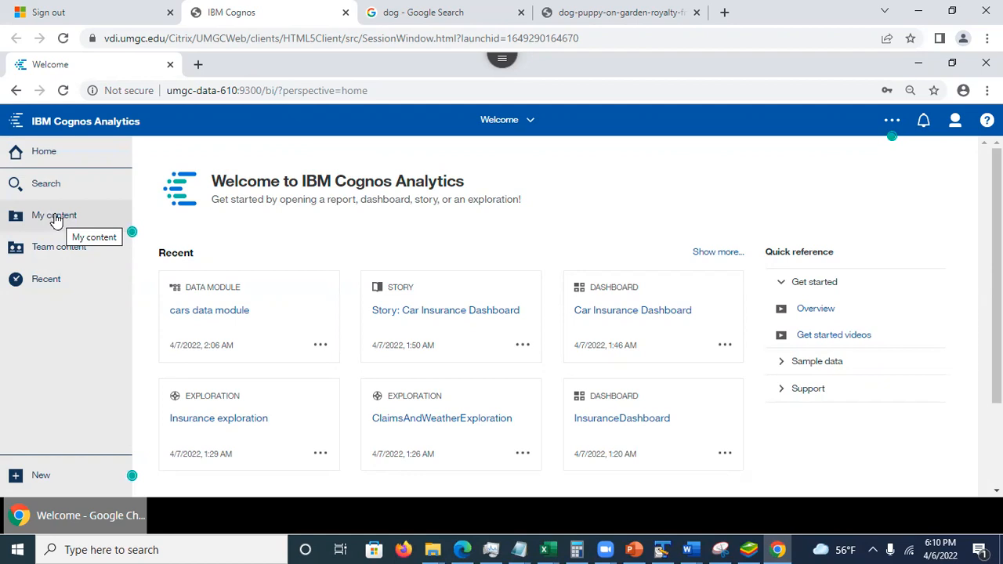
- Open the team folder Assignment 5 - Group work, Spring 2022, Session 9080 - Team 1 to view its shared files
{"action": "left_click", "coordinate": [60, 252]}
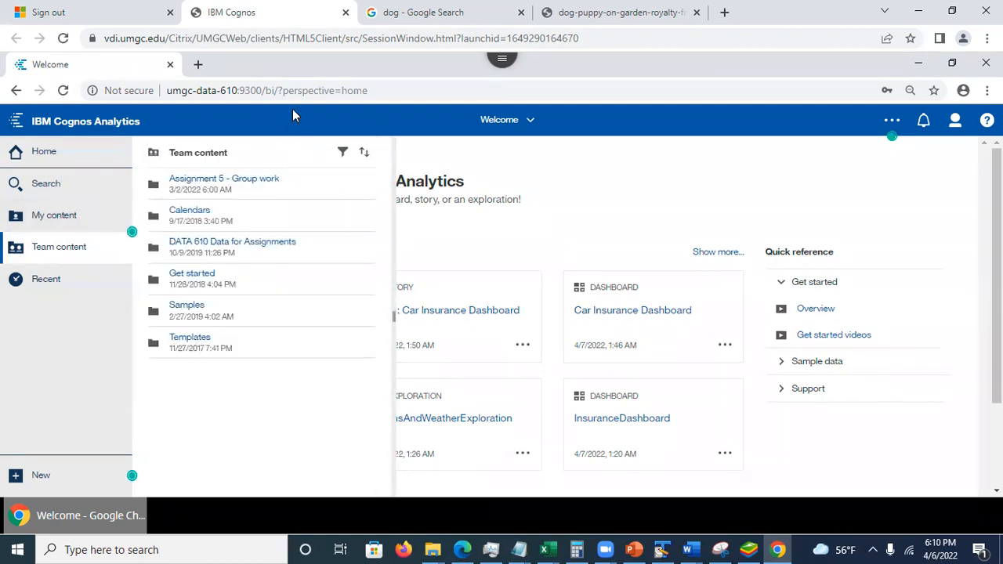
{"action": "left_click", "coordinate": [245, 182]}
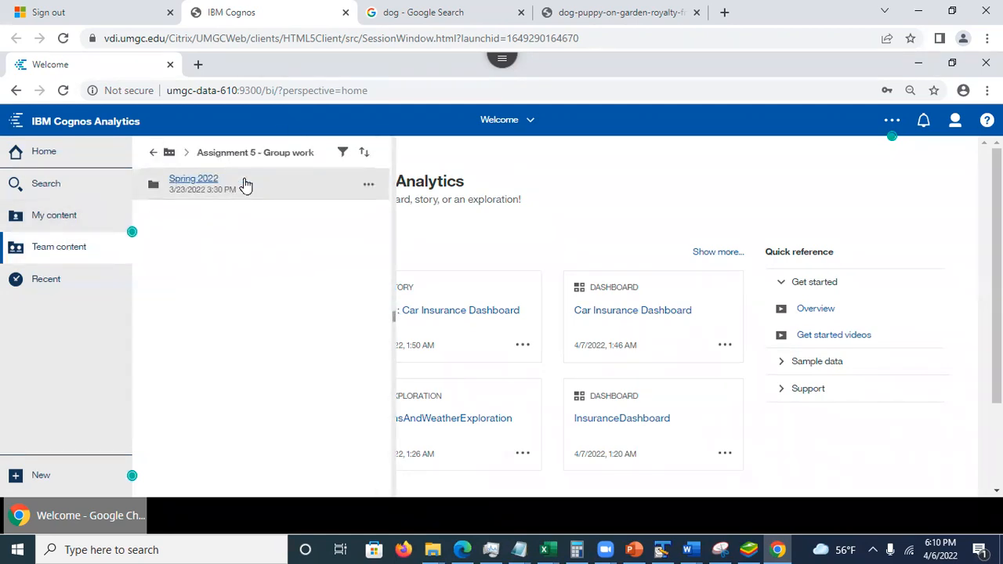
{"action": "left_click", "coordinate": [210, 184]}
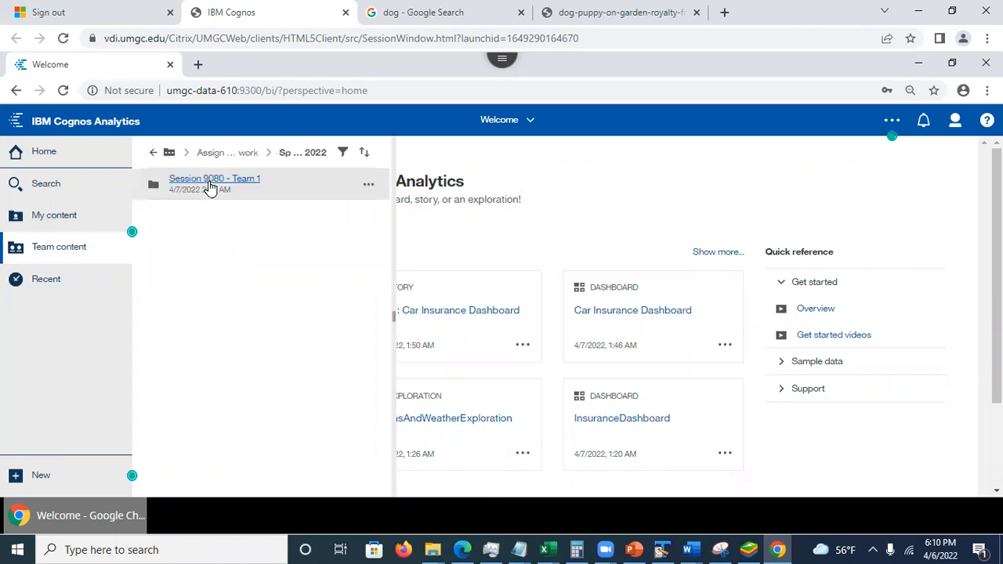
{"action": "left_click", "coordinate": [208, 188]}
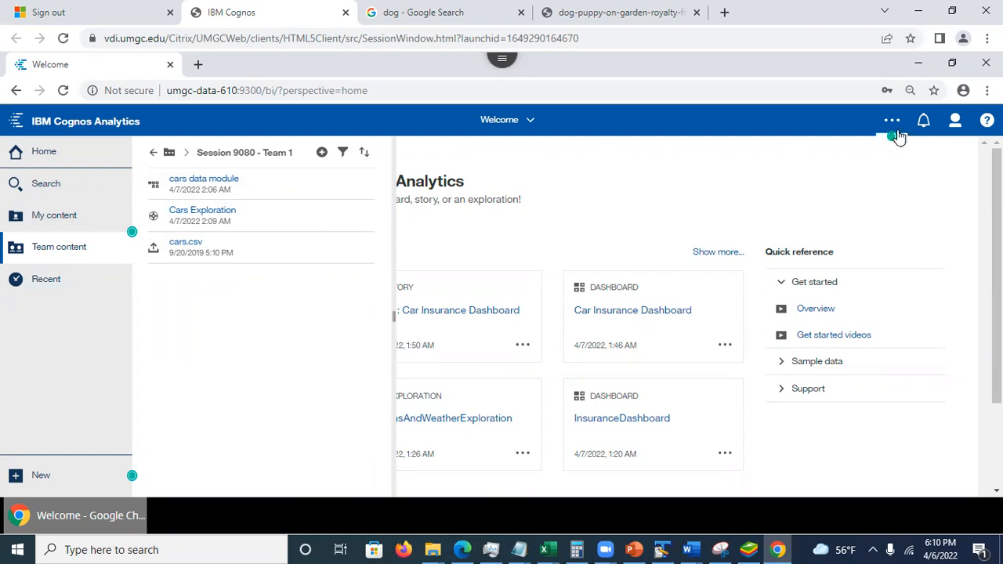
- Open the account's personal preferences and expand the advanced settings
{"action": "left_click", "coordinate": [955, 120]}
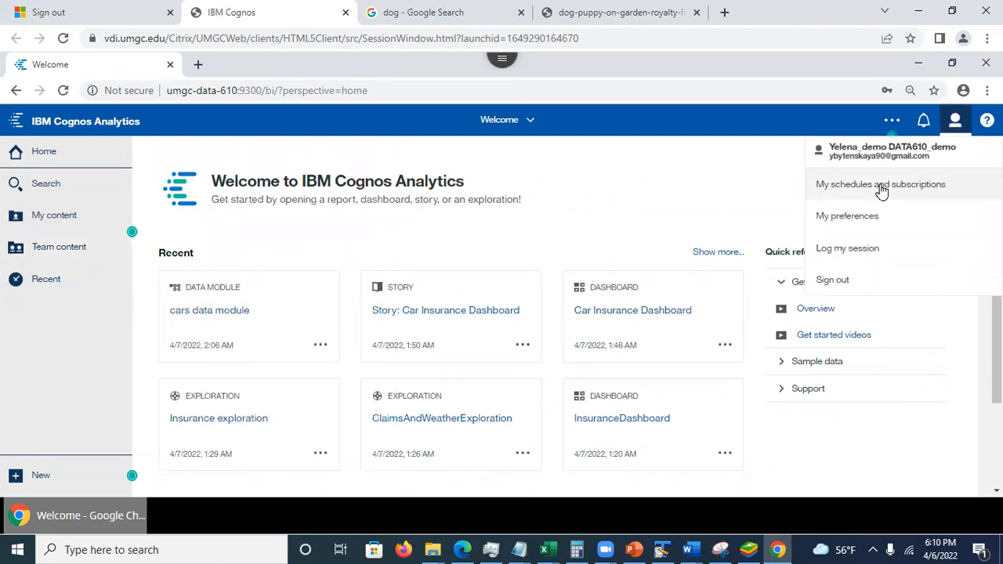
{"action": "left_click", "coordinate": [845, 220]}
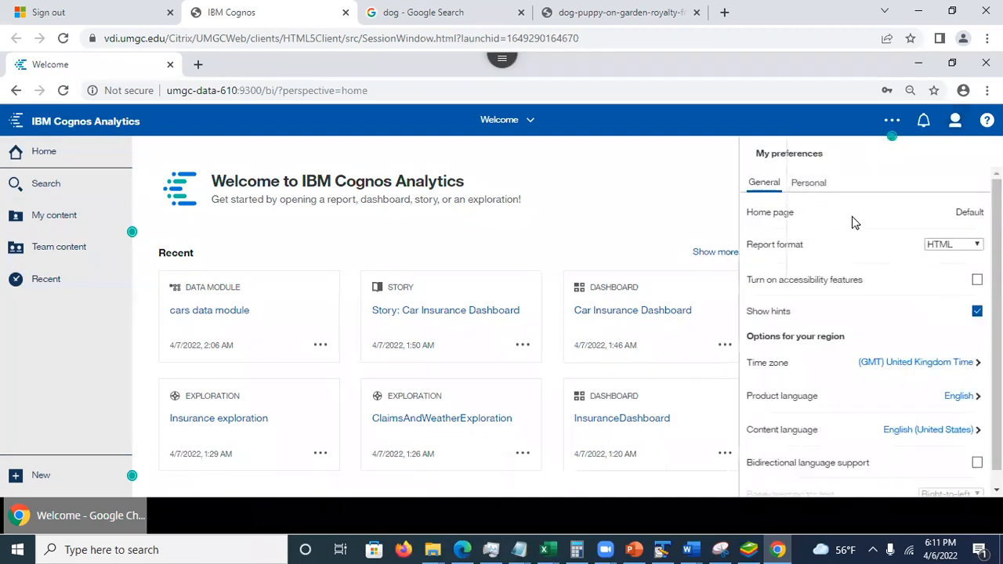
{"action": "left_click", "coordinate": [811, 185]}
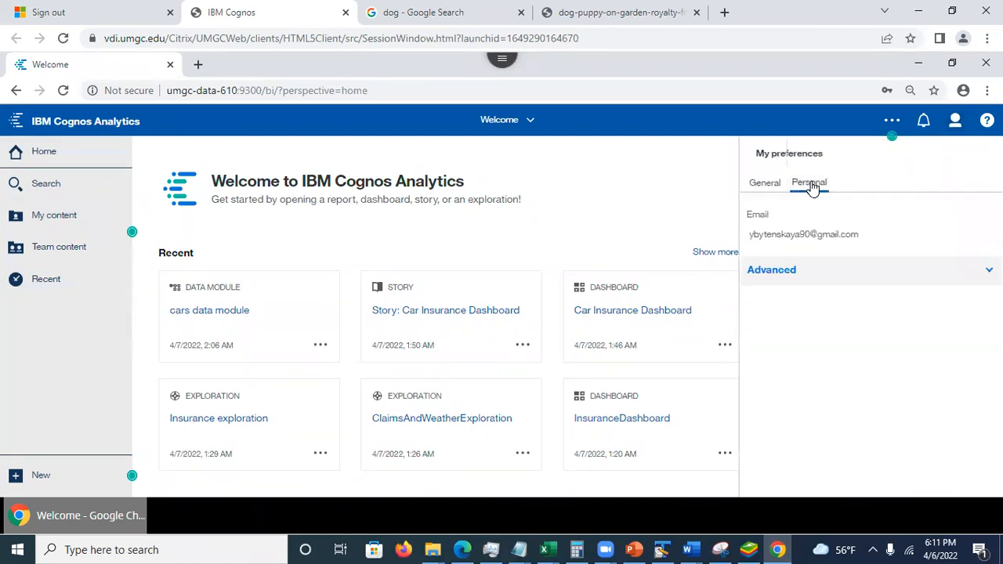
{"action": "left_click", "coordinate": [837, 275]}
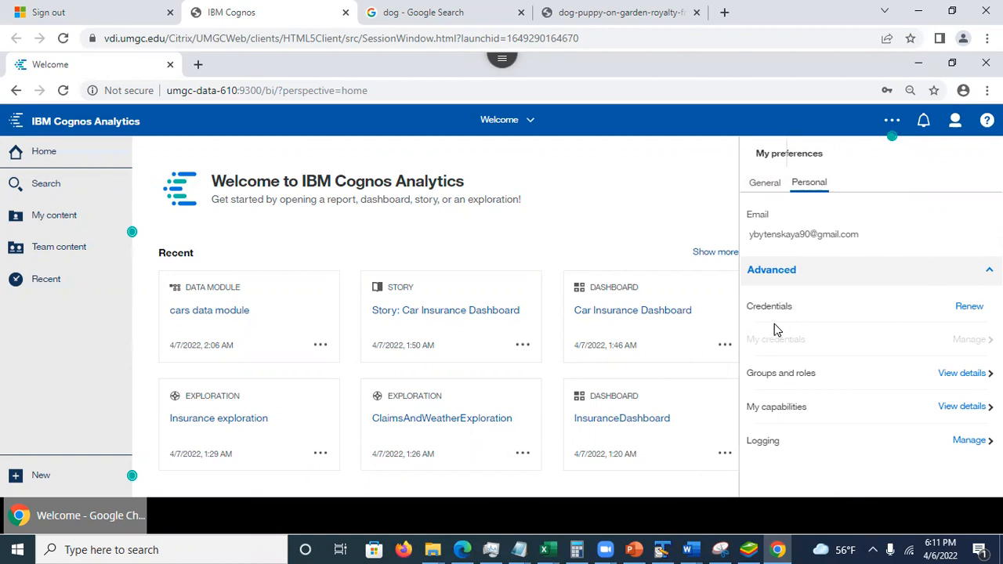
- View the details of the account's groups and roles
{"action": "left_click", "coordinate": [954, 377]}
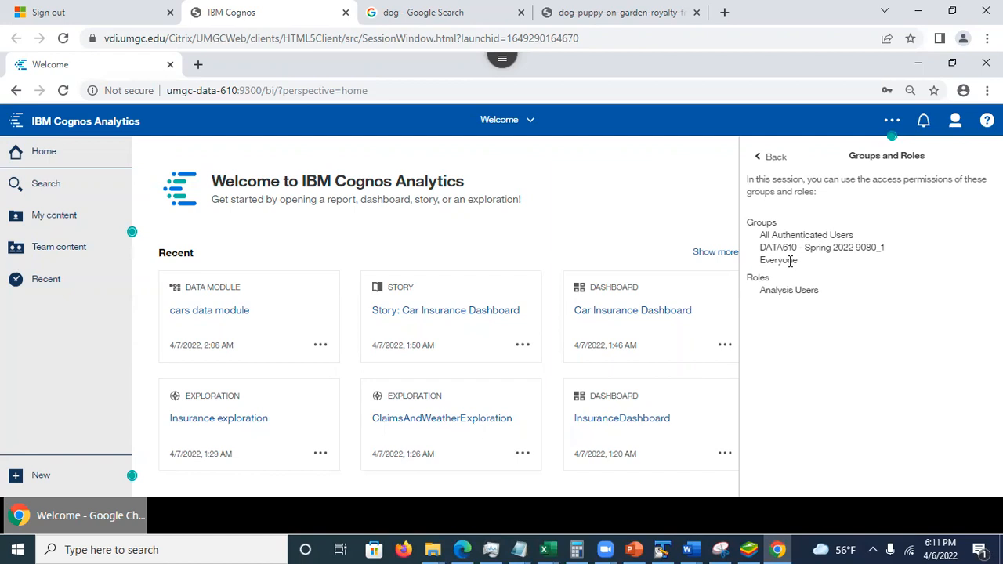
- Open the Country comparison dashboard from the Dashboards folder of the Samples in the team content
{"action": "left_click", "coordinate": [60, 257]}
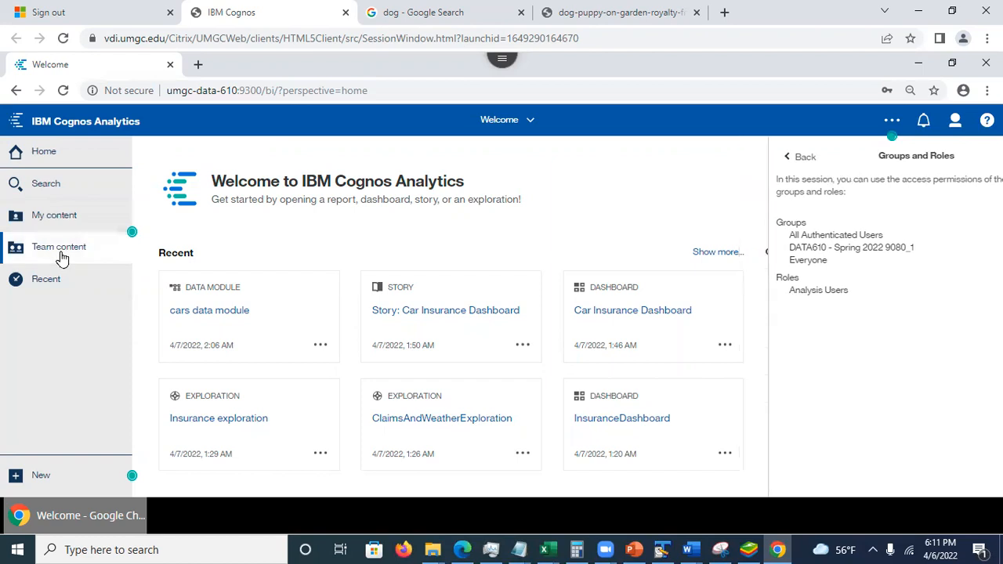
{"action": "left_click", "coordinate": [152, 155]}
{"action": "left_click", "coordinate": [152, 154]}
{"action": "left_click", "coordinate": [152, 154]}
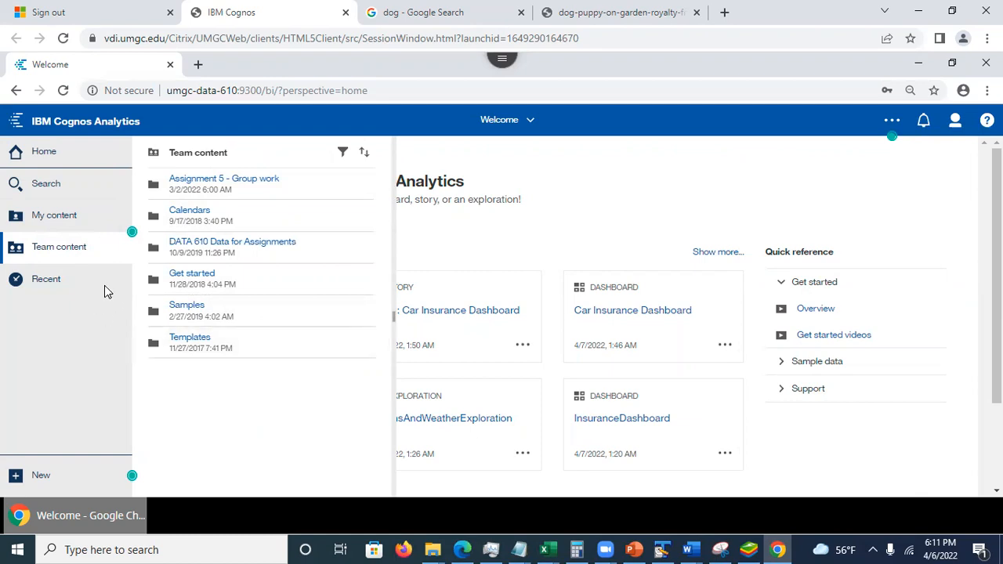
{"action": "left_click", "coordinate": [187, 308]}
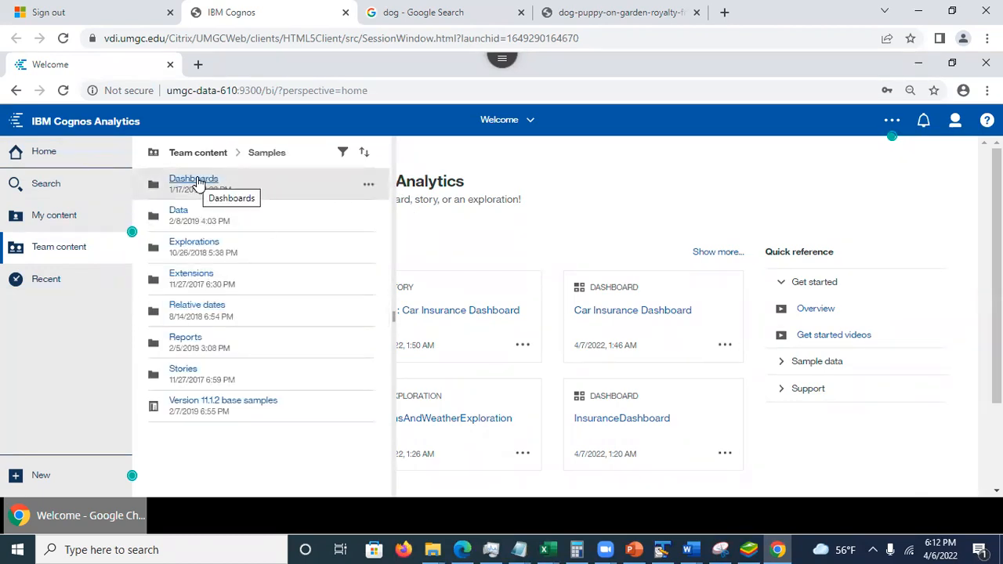
{"action": "left_click", "coordinate": [197, 181]}
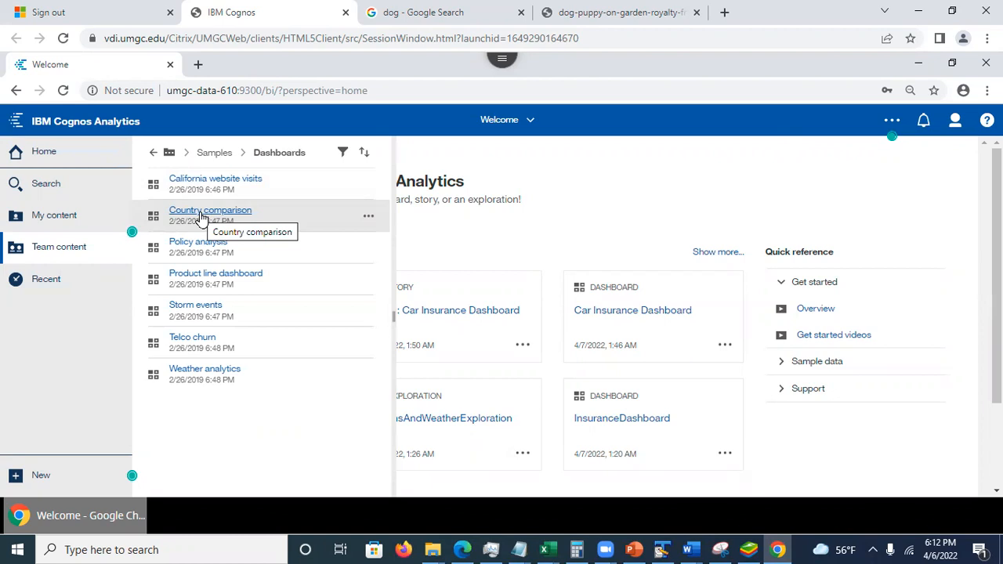
{"action": "left_click", "coordinate": [201, 213]}
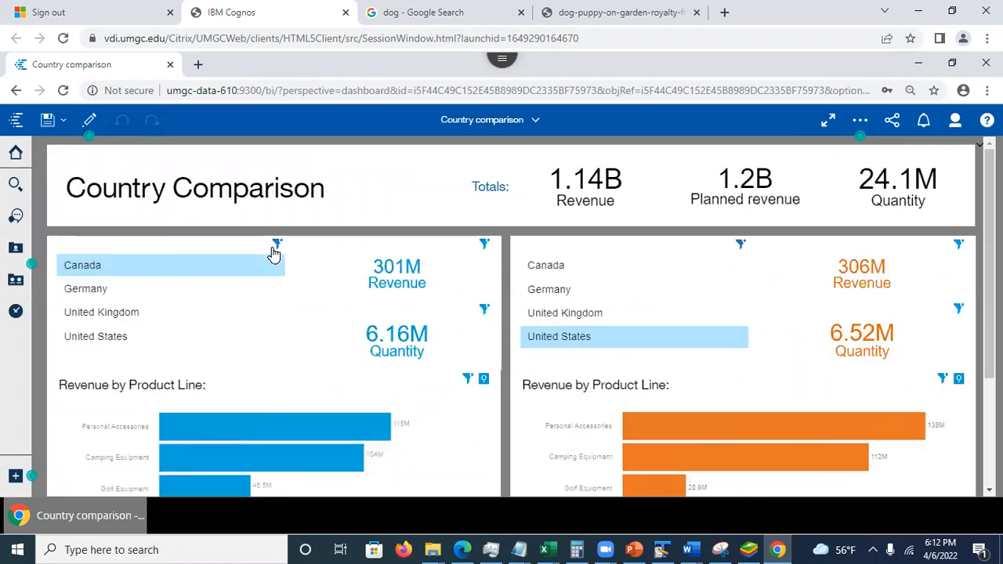
- Look over the Country comparison dashboard with the browser zoom set to 80%, and close the dashboard
{"action": "scroll", "coordinate": [930, 156], "scroll_direction": "down", "scroll_amount": 2}
{"action": "key", "text": "ctrl+minus"}
{"action": "key", "text": "ctrl+minus"}
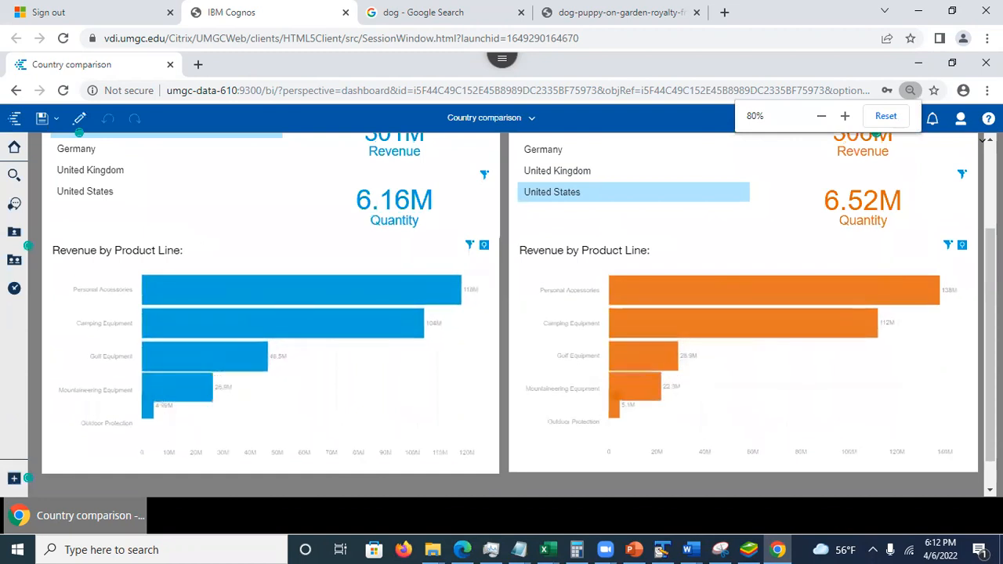
{"action": "left_click_drag", "start_coordinate": [990, 345], "coordinate": [991, 261]}
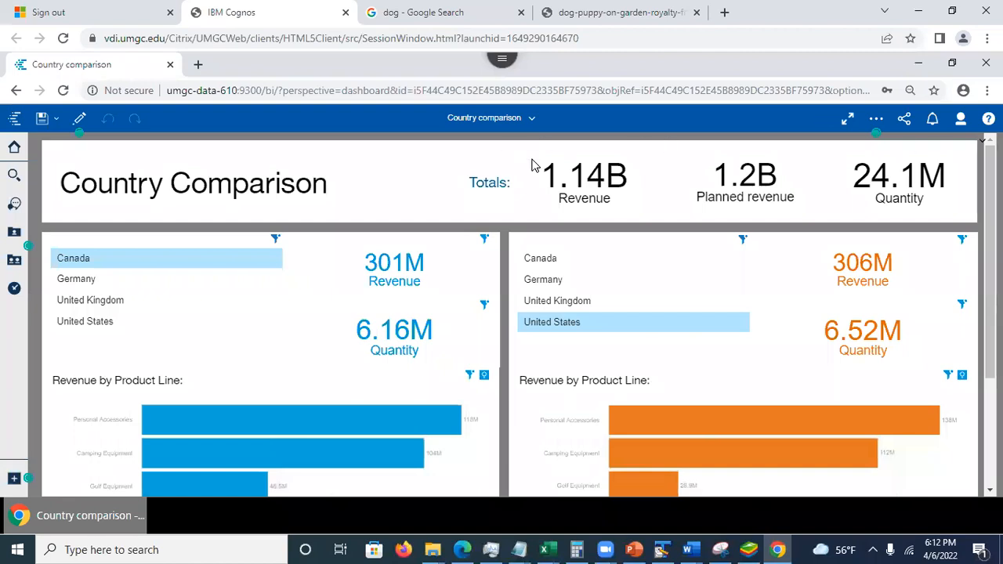
{"action": "left_click", "coordinate": [532, 120]}
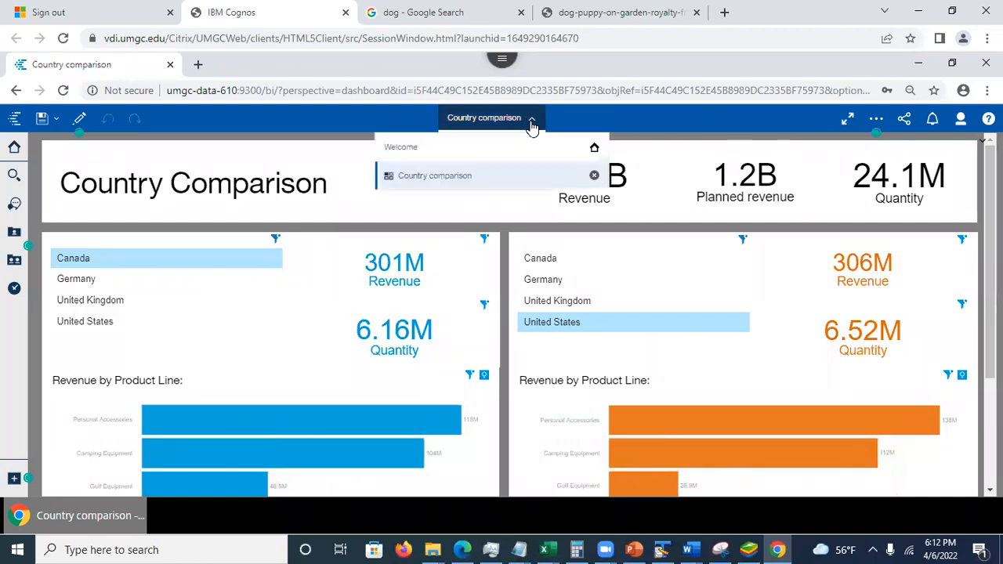
{"action": "left_click", "coordinate": [594, 175]}
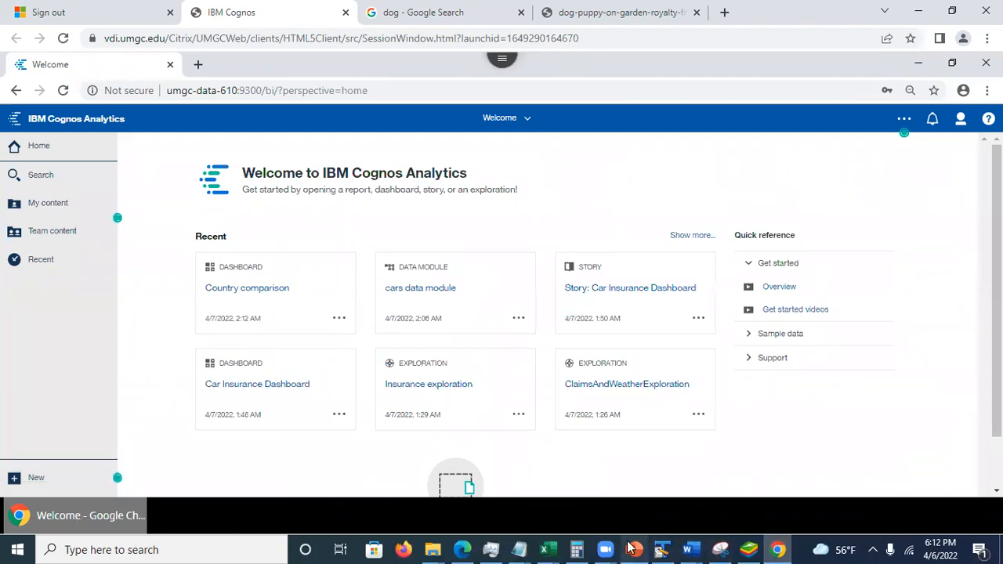
- Switch to the Cognos analytics Session 2 presentation in PowerPoint and go through slides 26 to 29 on the group assignment
{"action": "left_click", "coordinate": [630, 548]}
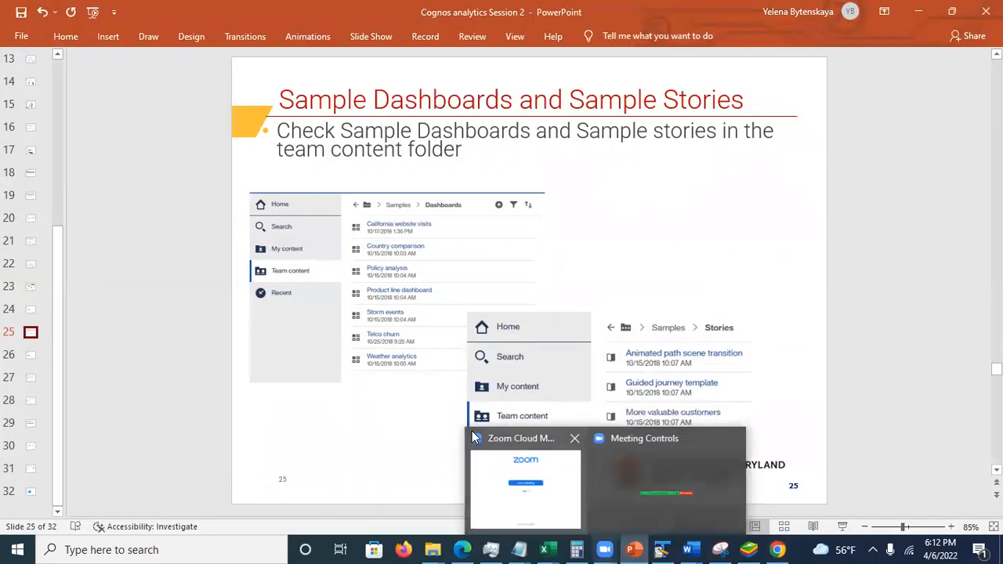
{"action": "left_click", "coordinate": [30, 357]}
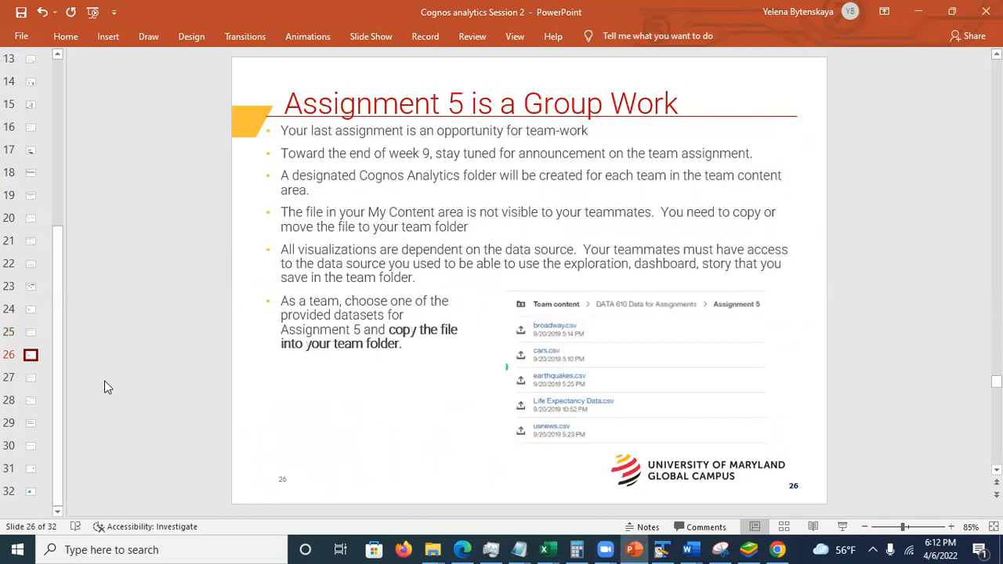
{"action": "left_click", "coordinate": [30, 380]}
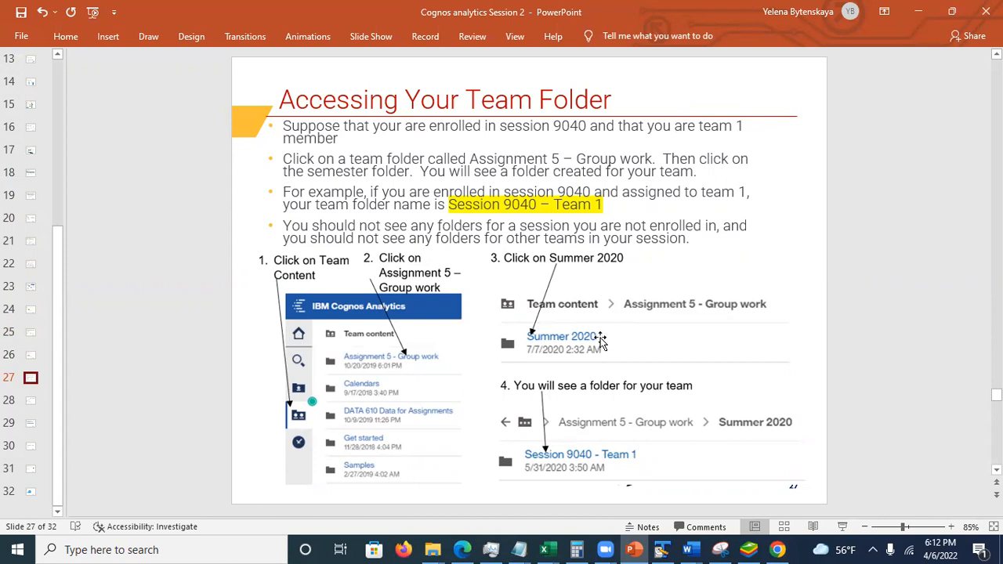
{"action": "left_click", "coordinate": [31, 401]}
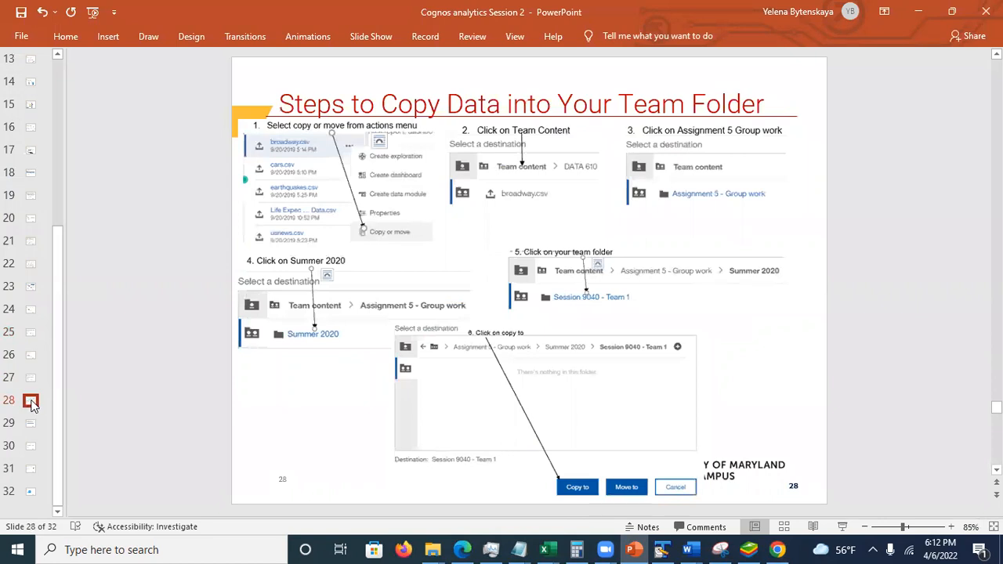
{"action": "left_click", "coordinate": [31, 424]}
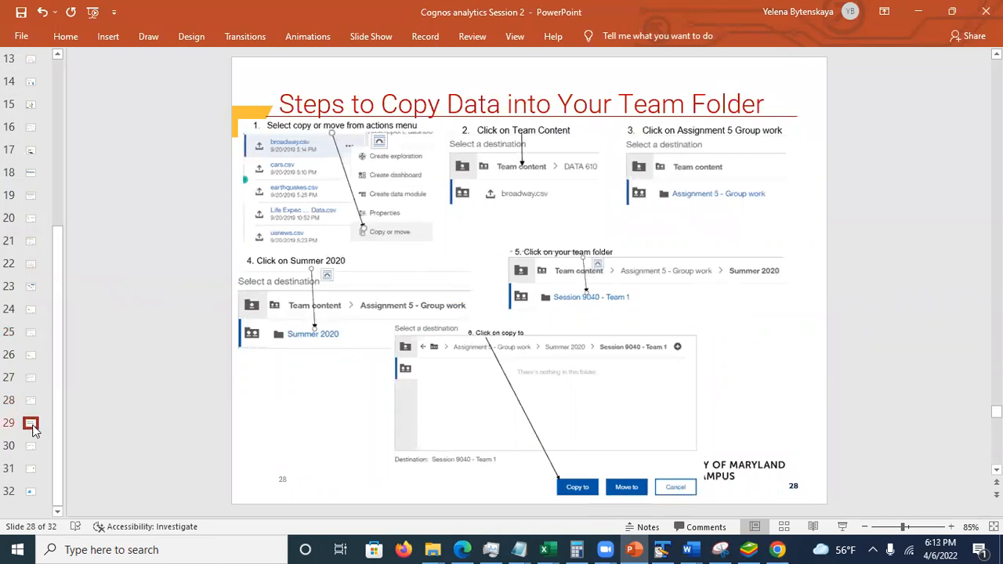
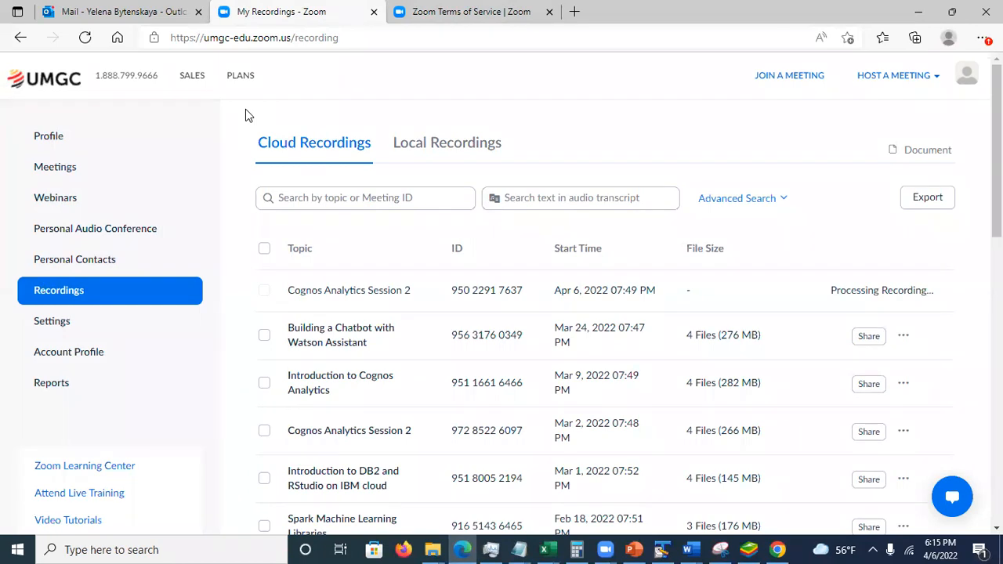
- Show the sharing information of the Building a Chatbot with Watson Assistant cloud recording and select its meeting recording link
{"action": "mouse_move", "coordinate": [893, 76]}
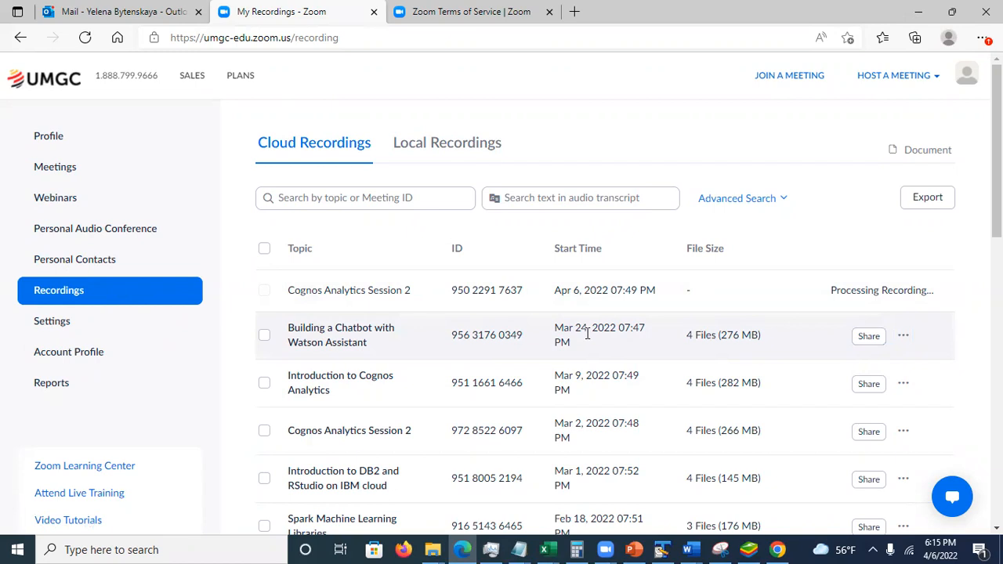
{"action": "left_click", "coordinate": [869, 337]}
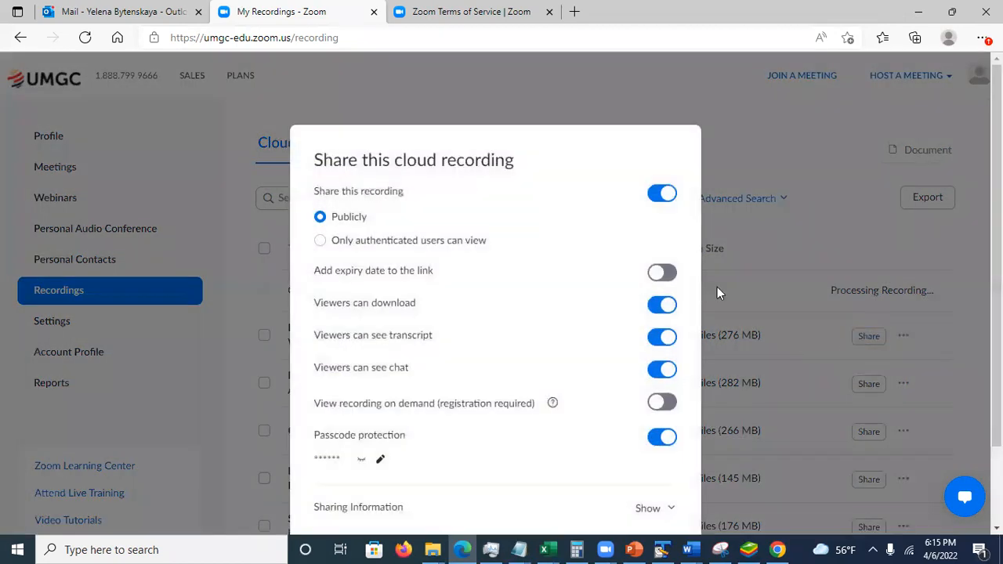
{"action": "left_click", "coordinate": [654, 507]}
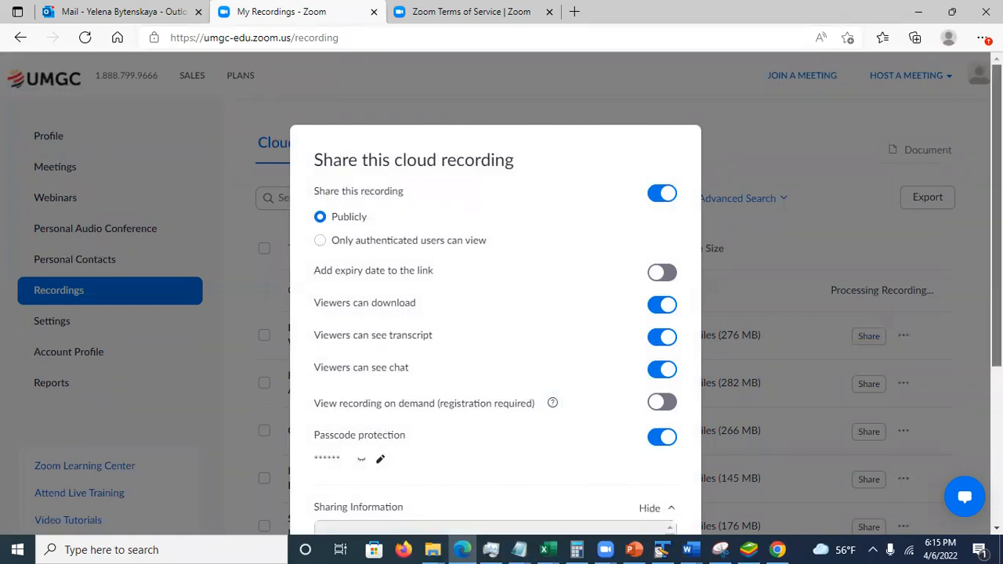
{"action": "scroll", "coordinate": [358, 508], "scroll_direction": "down", "scroll_amount": 2}
{"action": "scroll", "coordinate": [358, 508], "scroll_direction": "down", "scroll_amount": 1}
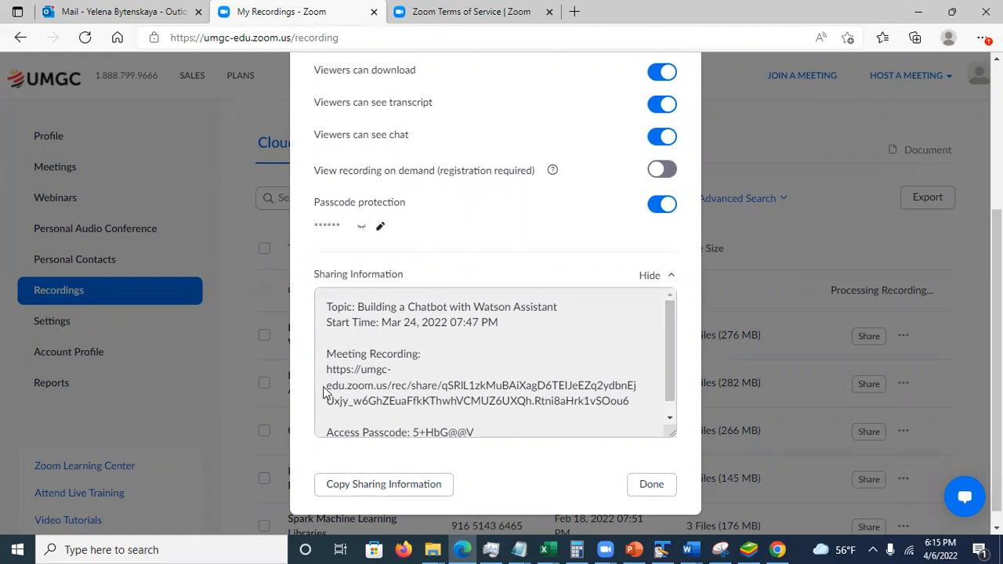
{"action": "left_click_drag", "start_coordinate": [326, 369], "coordinate": [642, 402]}
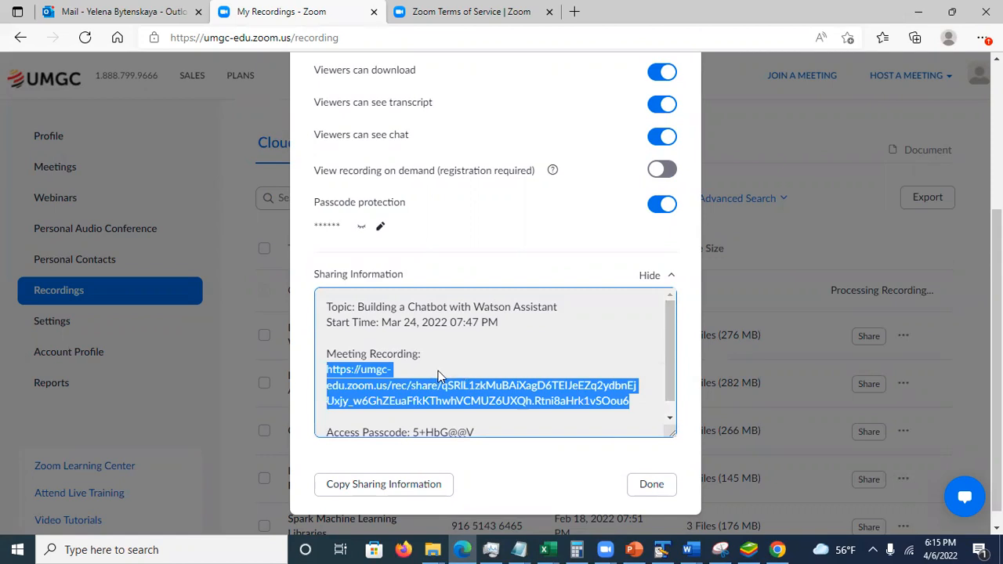
- Review the sharing options of the chatbot recording and close its sharing settings
{"action": "left_click_drag", "start_coordinate": [997, 353], "coordinate": [996, 207]}
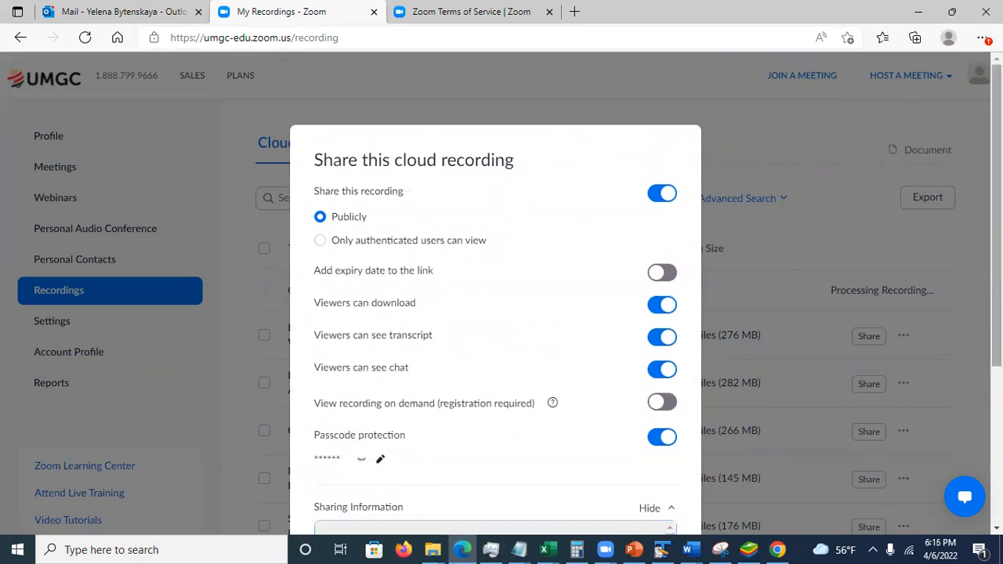
{"action": "left_click_drag", "start_coordinate": [997, 206], "coordinate": [996, 362]}
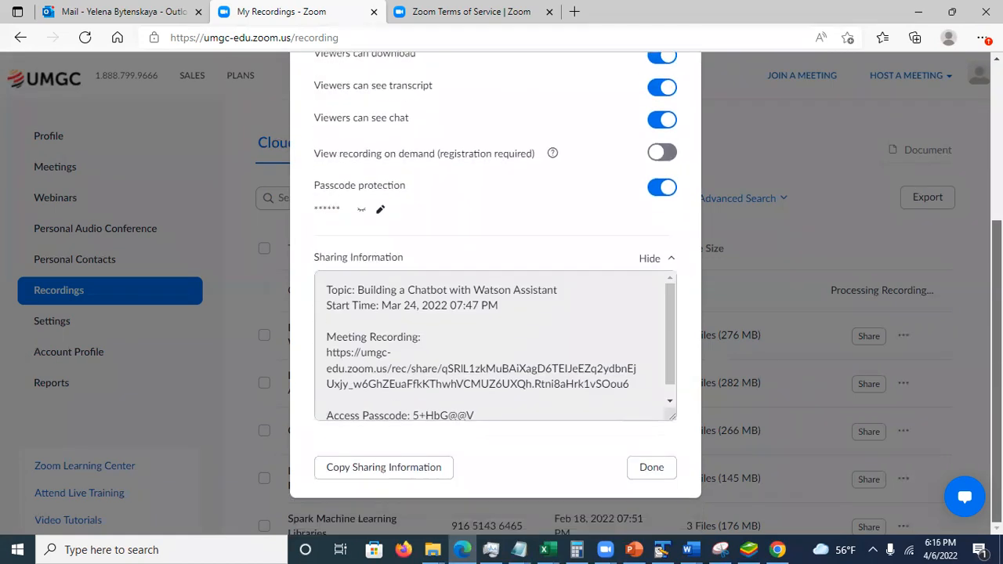
{"action": "left_click", "coordinate": [650, 469]}
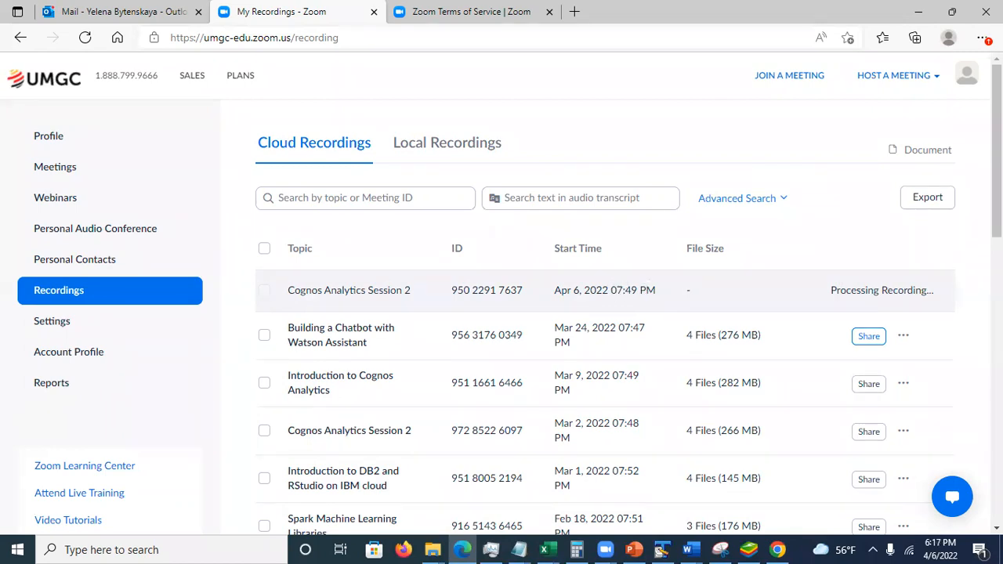
- Look through the list of cloud recordings, and switch to the IBM Cognos Analytics welcome page in Chrome
{"action": "scroll", "coordinate": [510, 313], "scroll_direction": "down", "scroll_amount": 4}
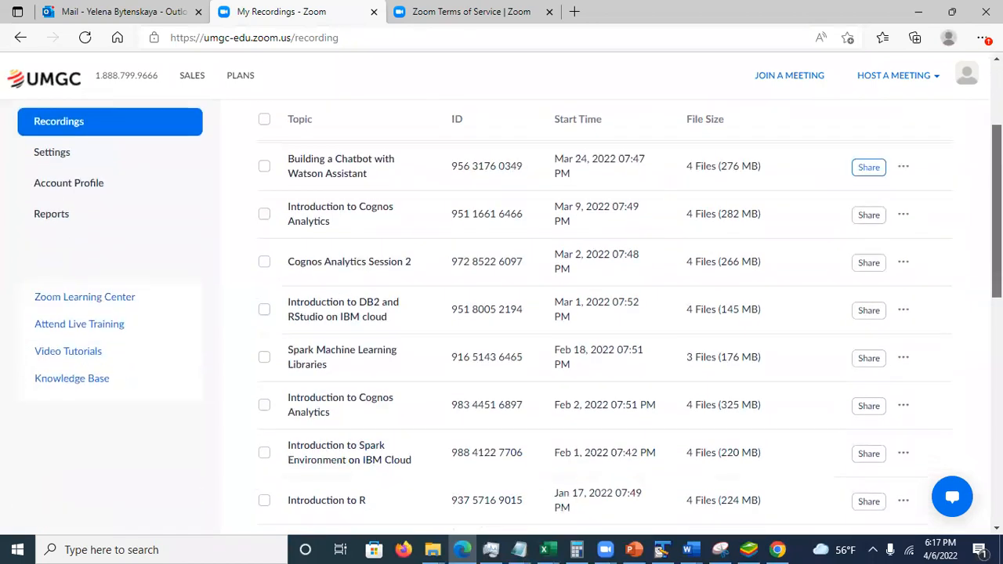
{"action": "scroll", "coordinate": [907, 174], "scroll_direction": "up", "scroll_amount": 3}
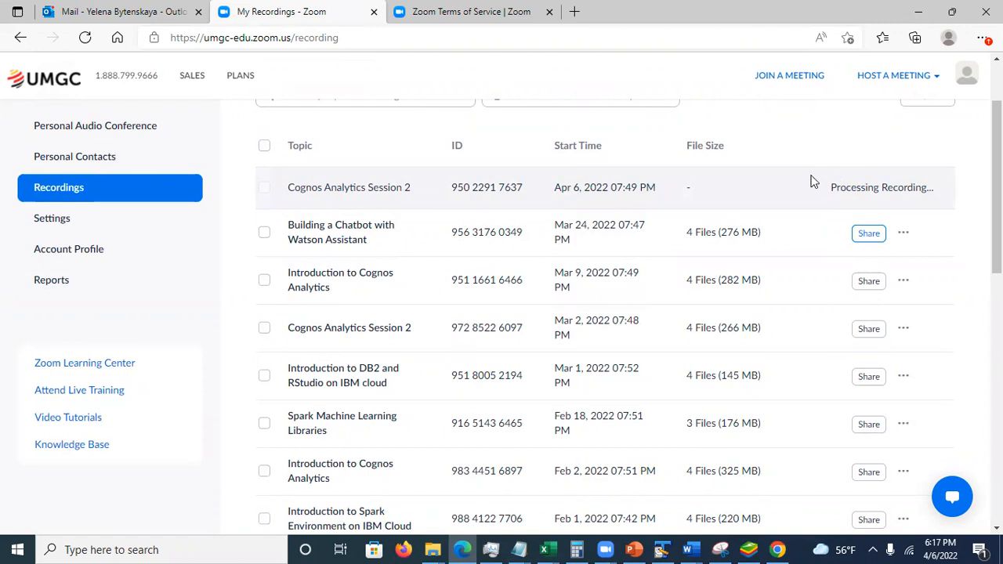
{"action": "left_click", "coordinate": [777, 549]}
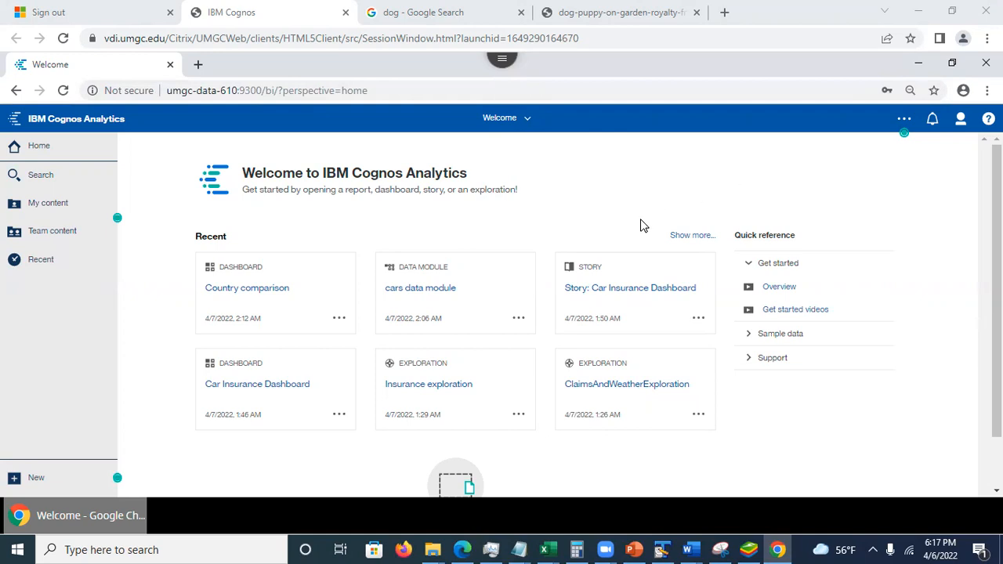
{"action": "left_click", "coordinate": [706, 172]}
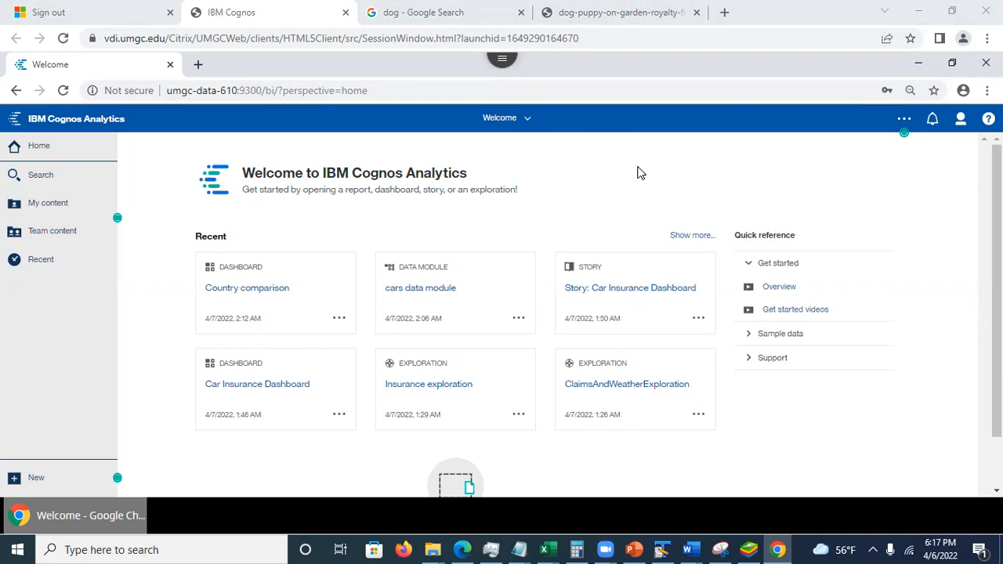